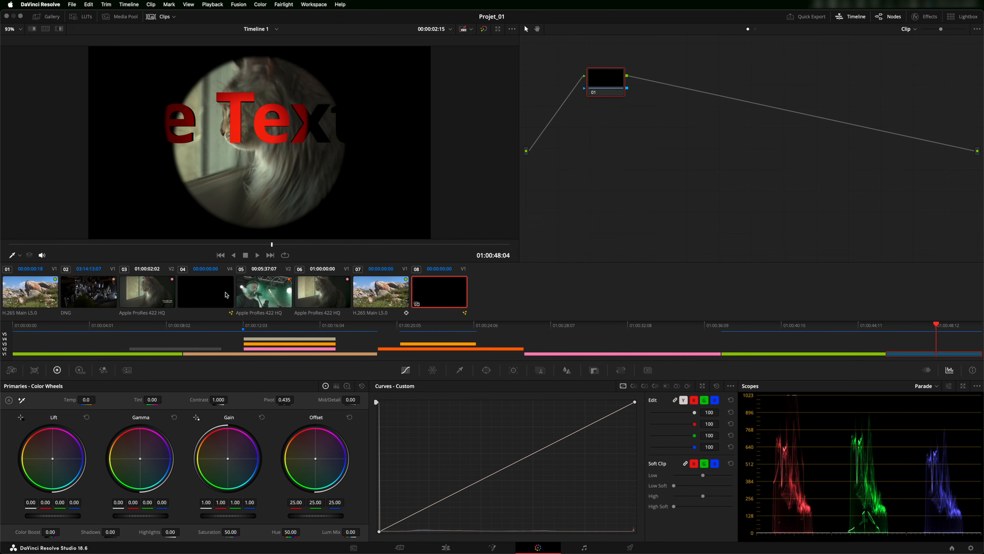
Select clip 05 of the singer on stage and shift its node 01 slightly within the node graph.
click(260, 294)
drag(551, 76, 569, 79)
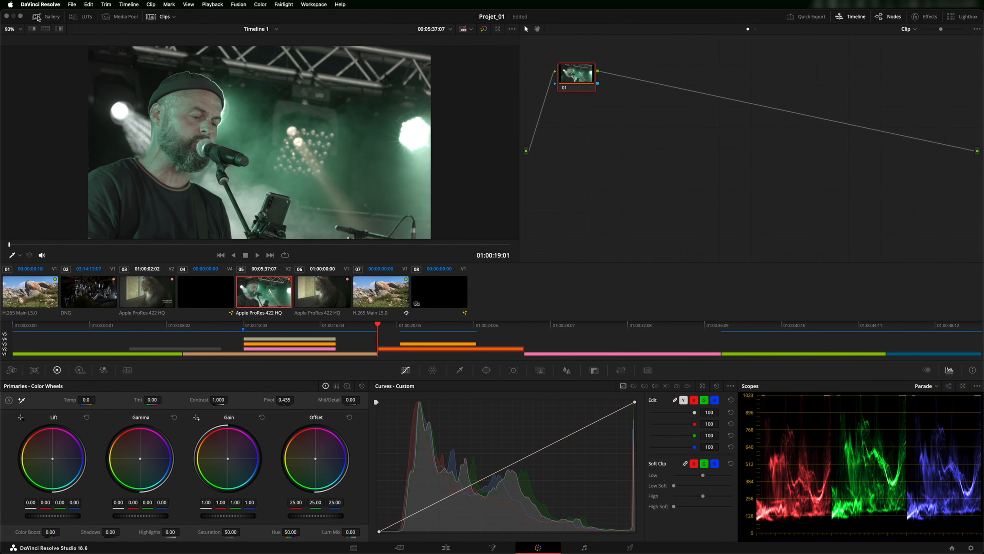
Look through the stills gallery, the LUT library and the media pool, and close them.
click(38, 18)
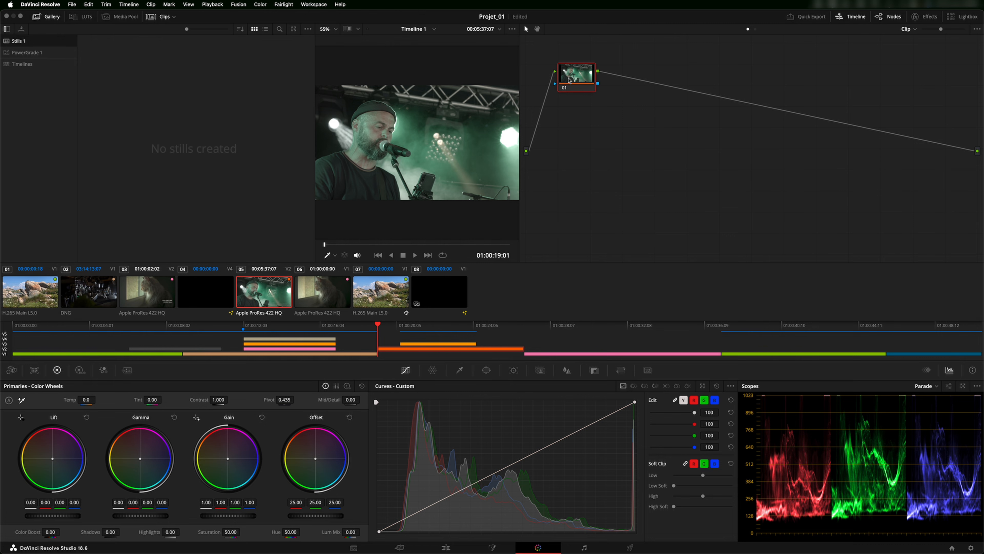
drag(580, 81, 601, 82)
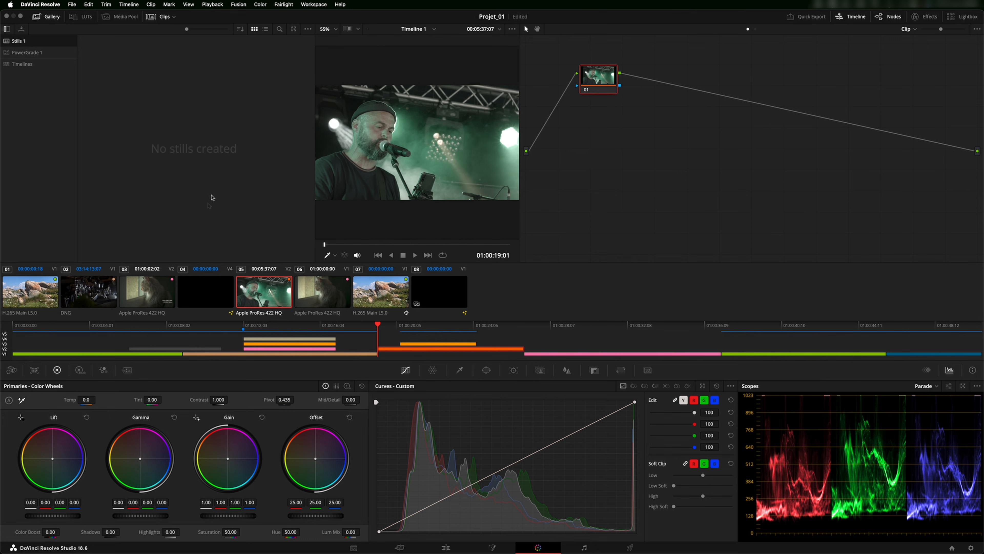
click(72, 18)
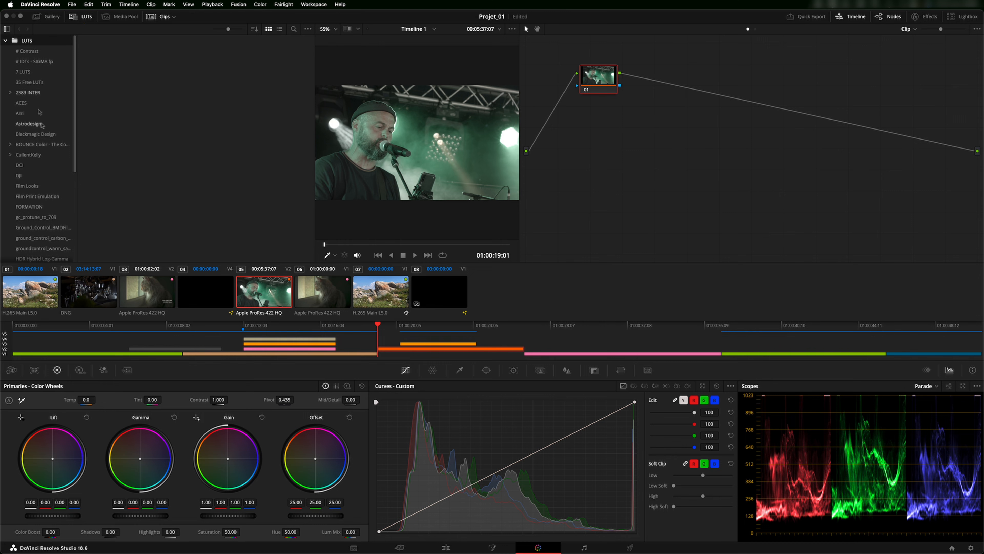
click(107, 20)
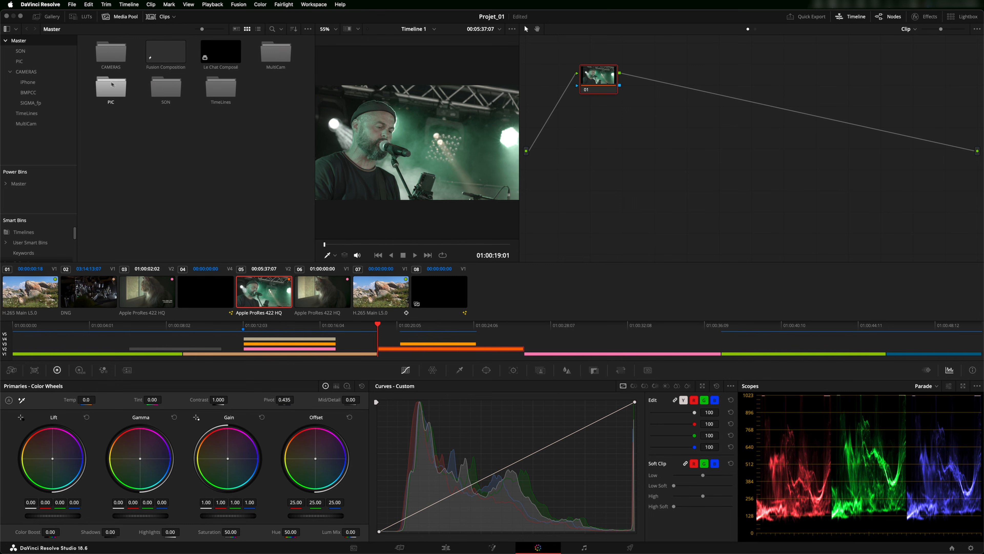
click(110, 16)
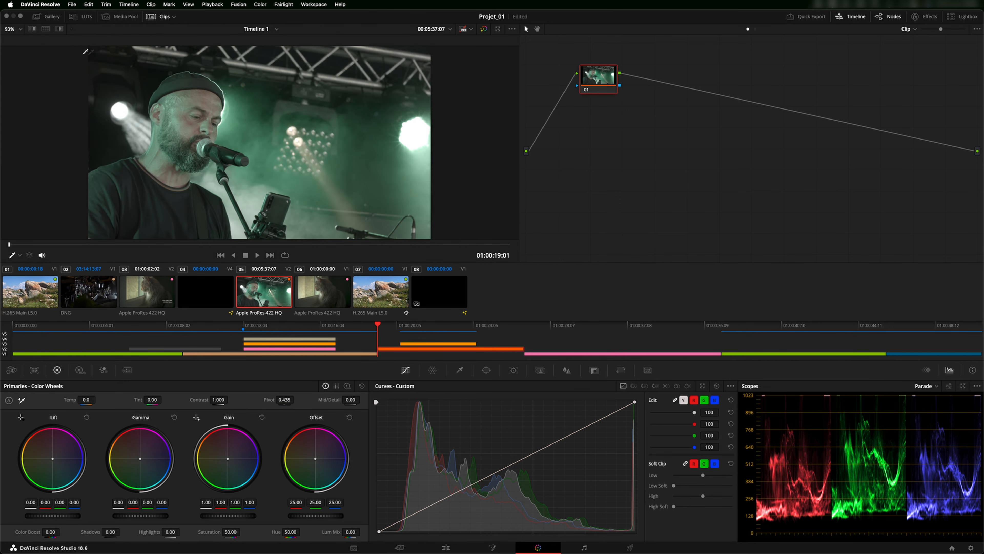
Toggle the clip thumbnail strip off and back on to compare the viewer size.
click(153, 18)
click(153, 18)
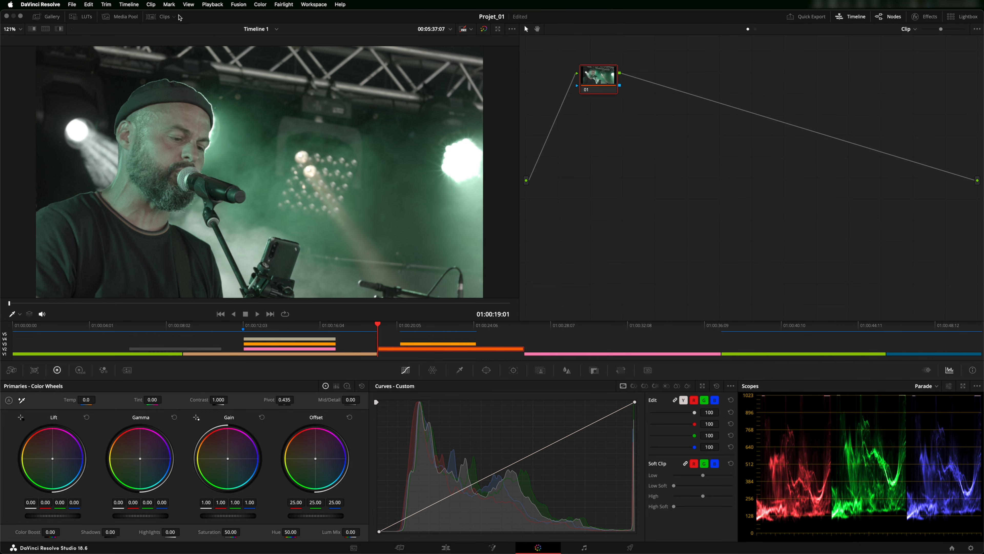
click(153, 19)
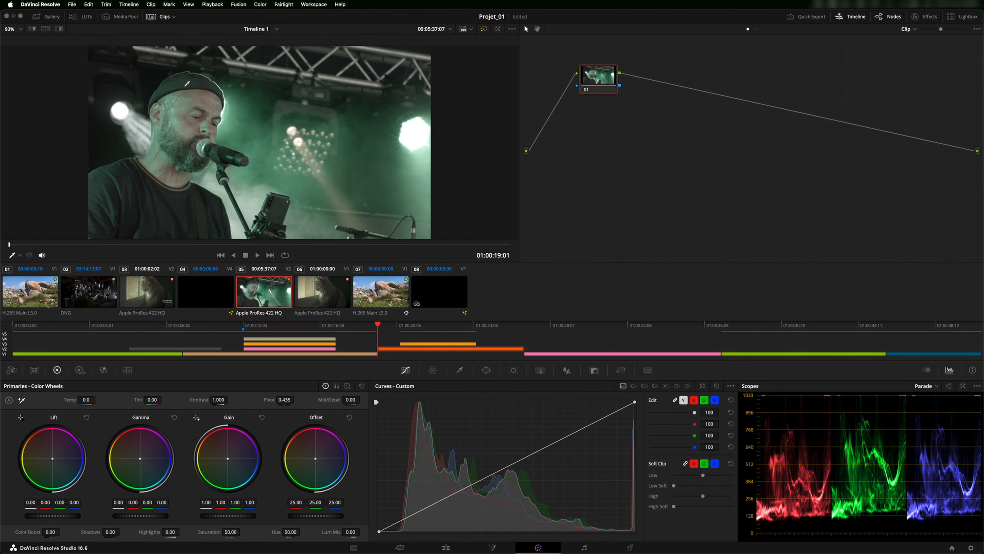
click(159, 18)
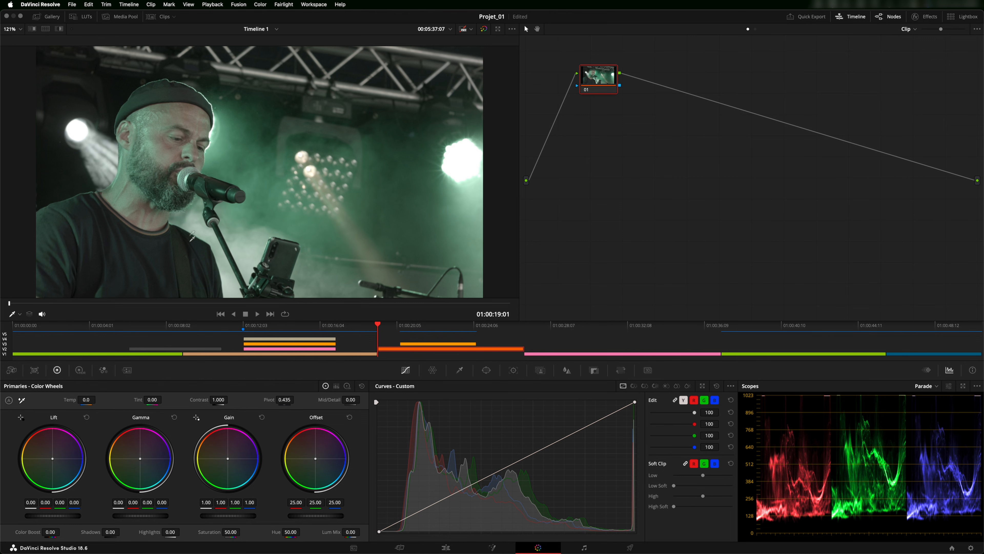
click(156, 18)
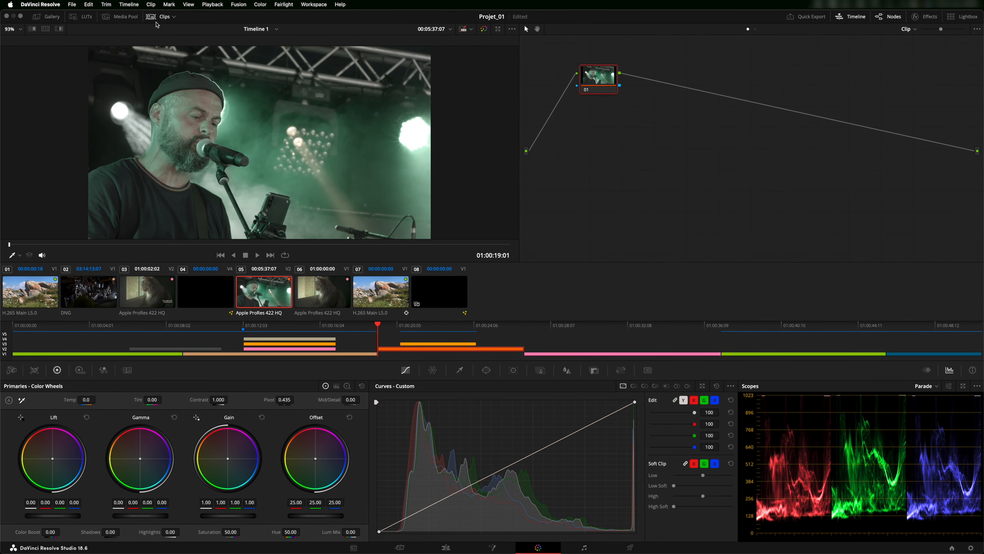
Filter the clip thumbnails by the clip color Pink.
click(174, 17)
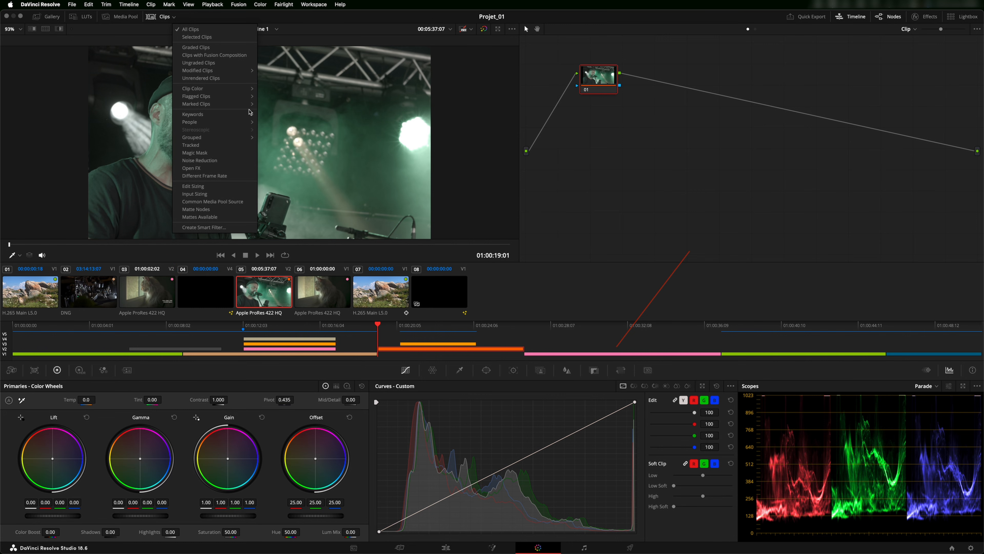
mouse_move(217, 89)
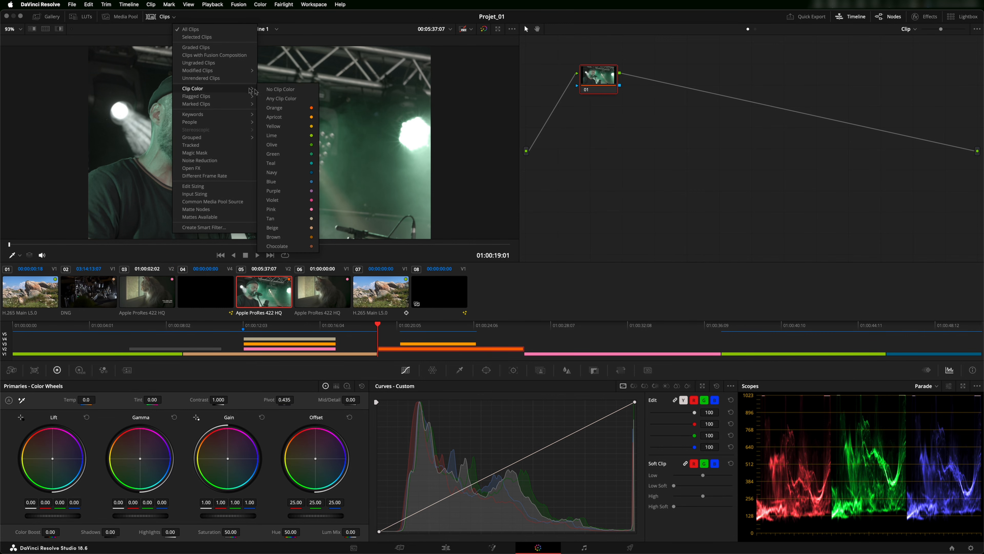
click(297, 208)
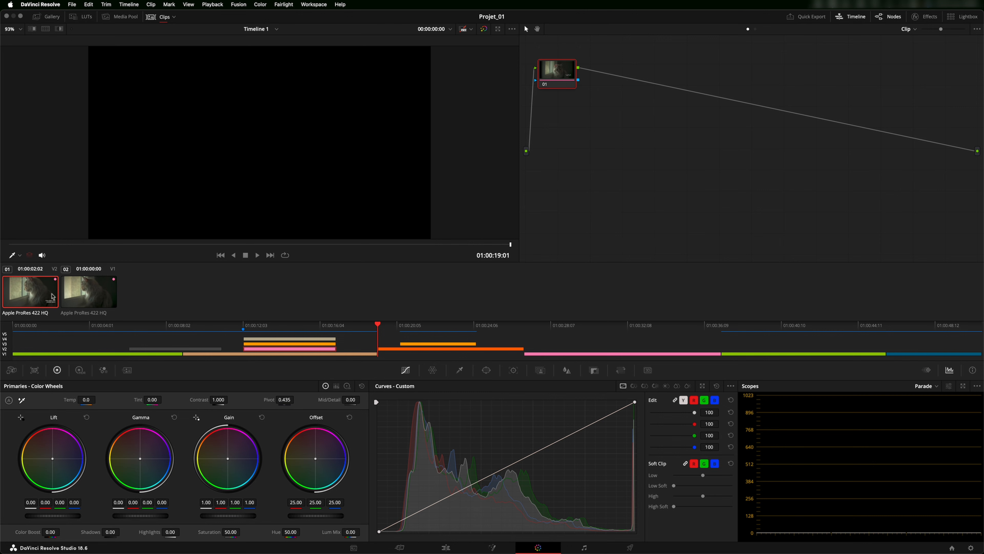
Review the two pink cat clips one after the other, moving the playhead to 01:00:14:16 for the first.
drag(510, 245, 280, 243)
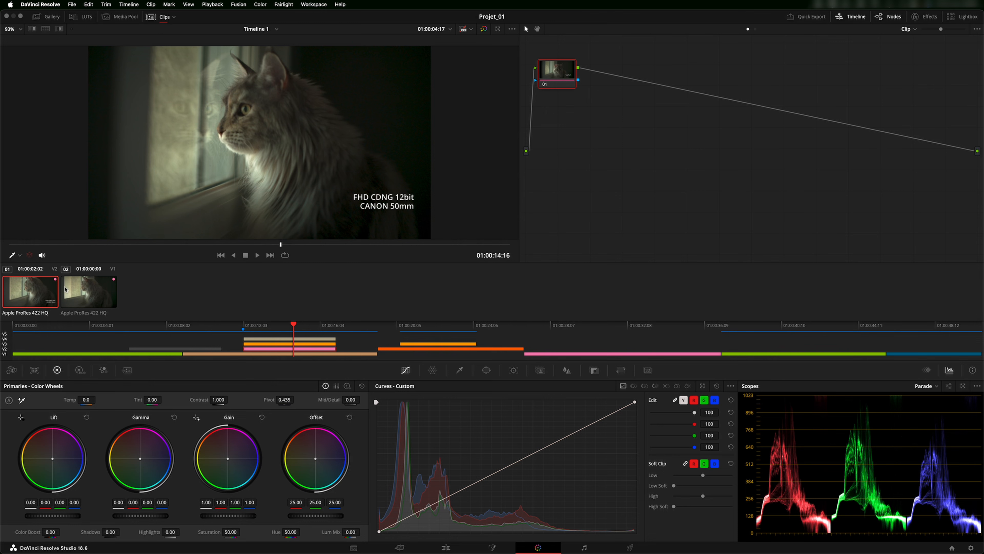
click(95, 295)
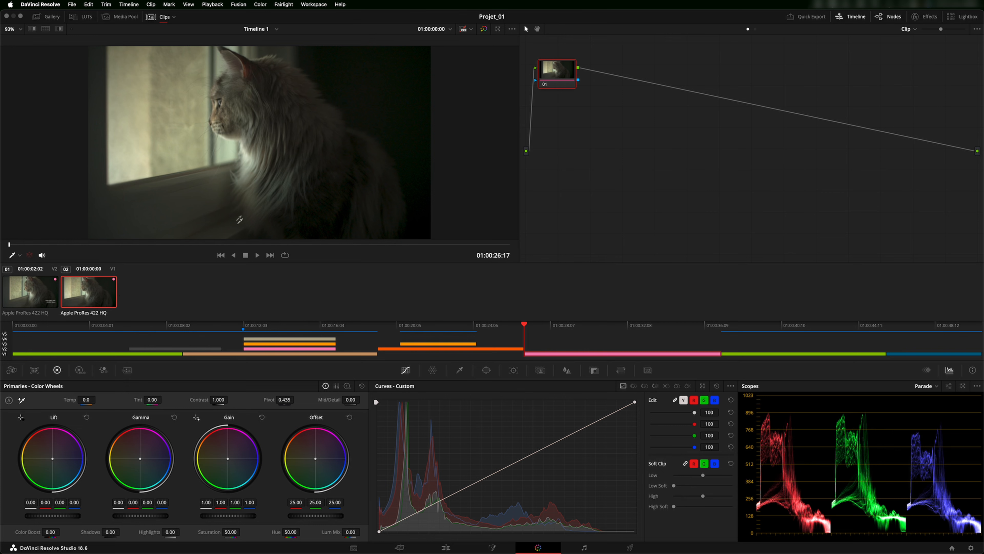
click(34, 291)
click(96, 291)
drag(19, 316, 65, 316)
click(81, 313)
click(83, 314)
click(86, 315)
click(86, 314)
Reset the clip filter to All Clips and look over the other filter options, including modified and marked clips.
click(175, 18)
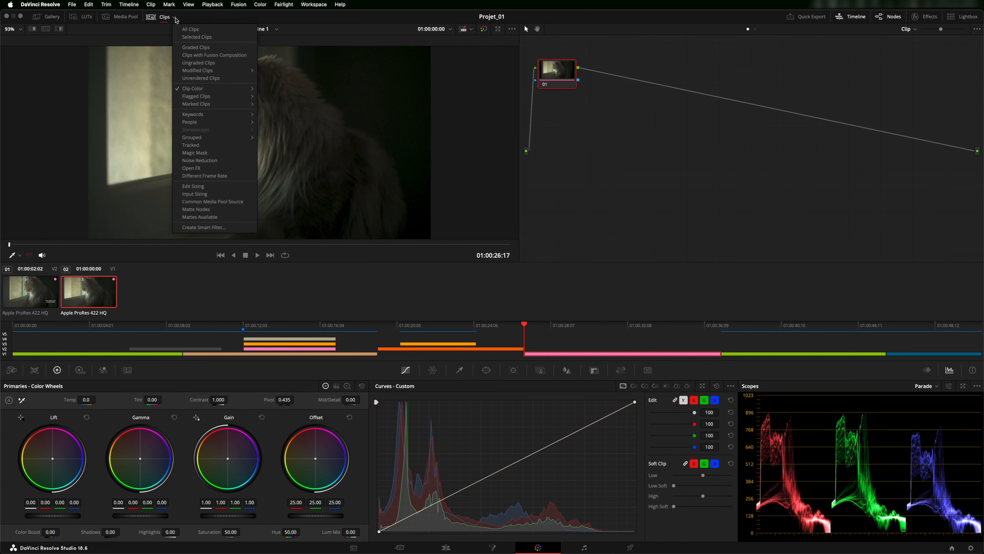
click(187, 30)
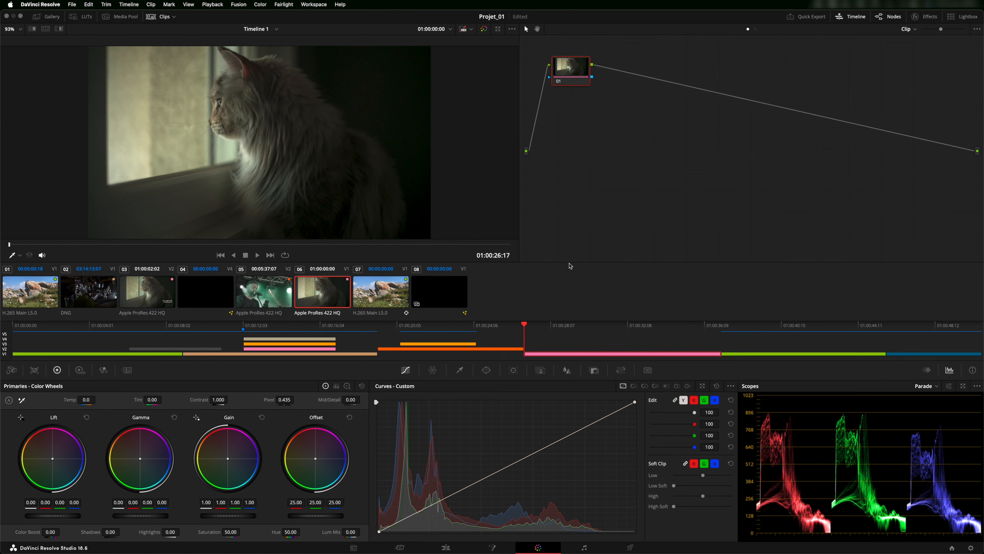
click(173, 17)
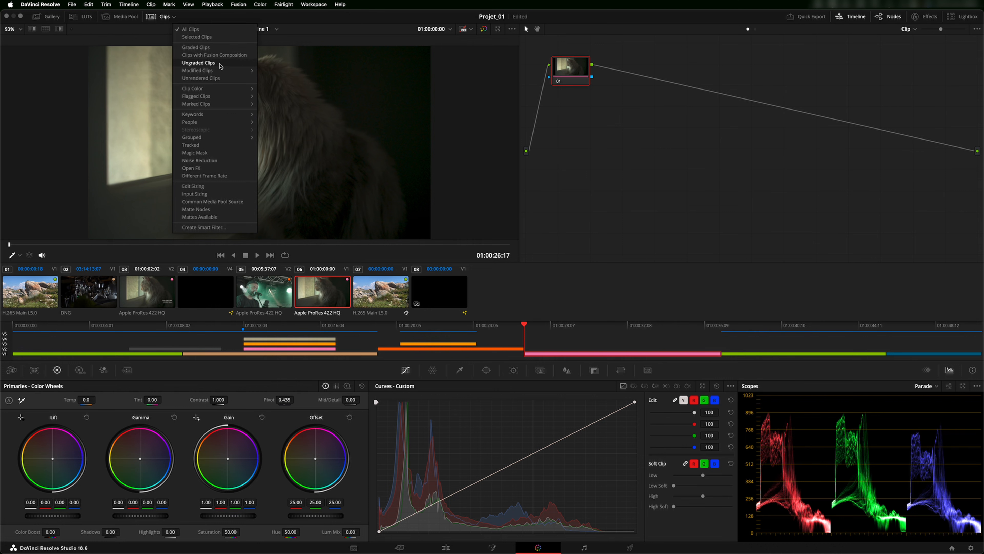
mouse_move(206, 73)
mouse_move(206, 105)
click(174, 17)
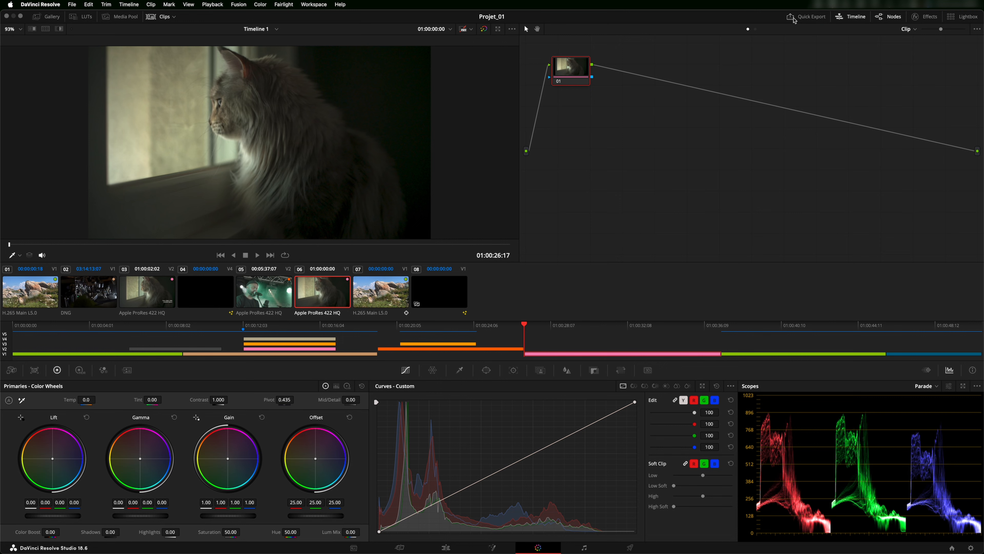
View the Quick Export presets and close them without exporting.
click(793, 20)
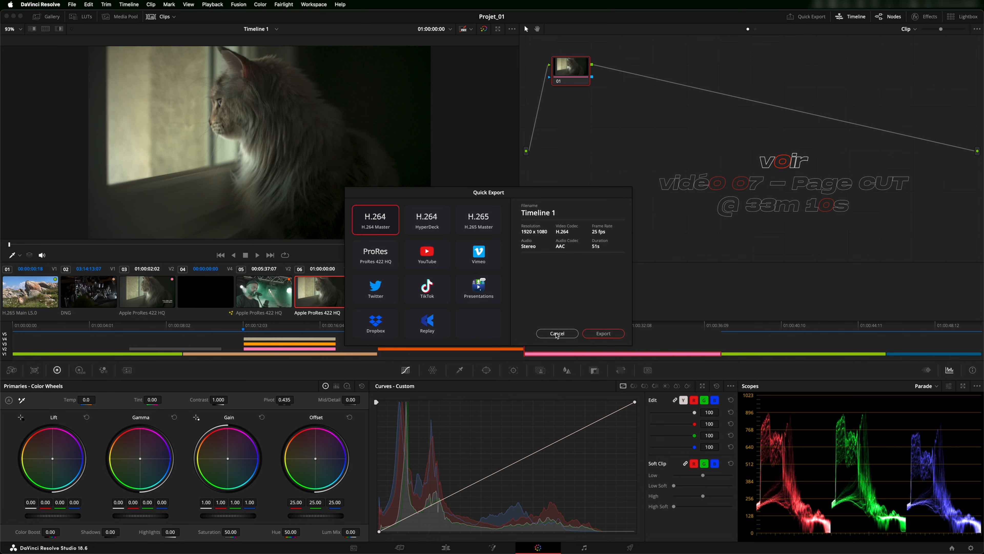
click(557, 334)
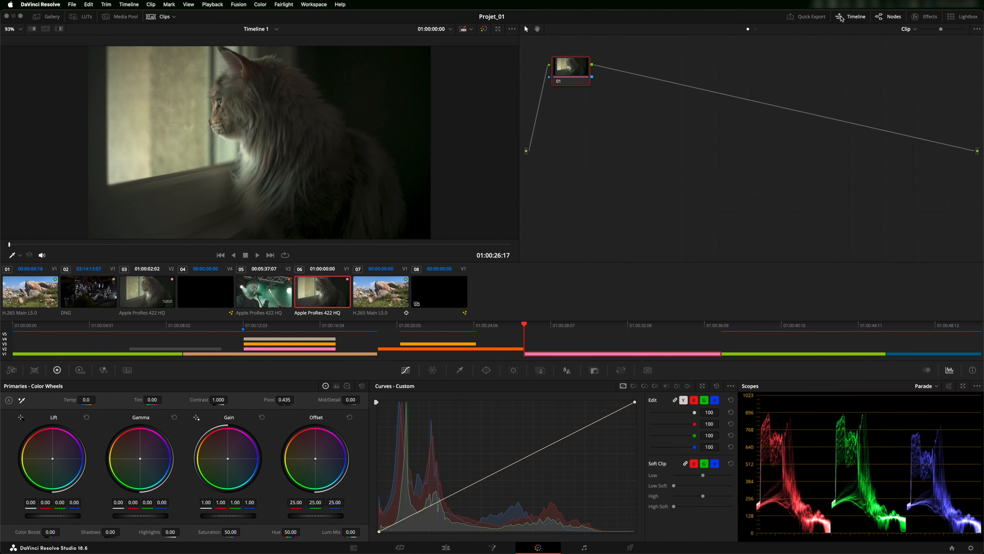
Hide the mini timeline, the clip thumbnails and the node graph to give the viewer the full width.
click(841, 19)
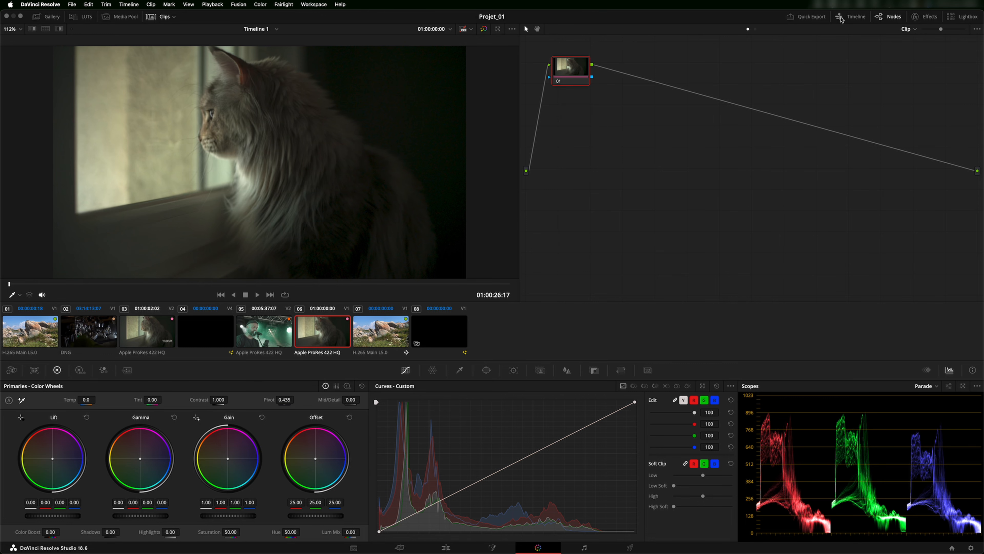
click(840, 18)
click(839, 19)
click(841, 23)
click(841, 24)
click(153, 19)
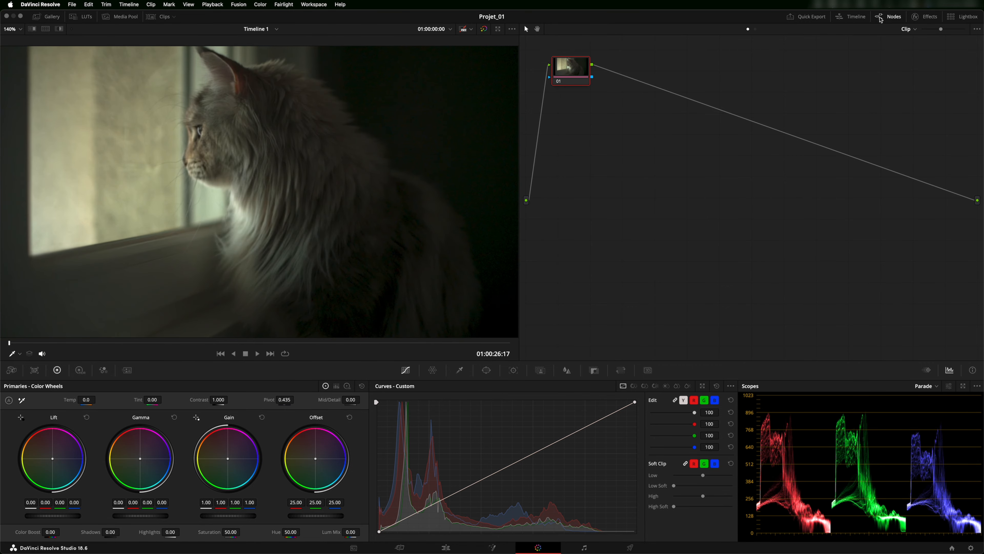
click(888, 17)
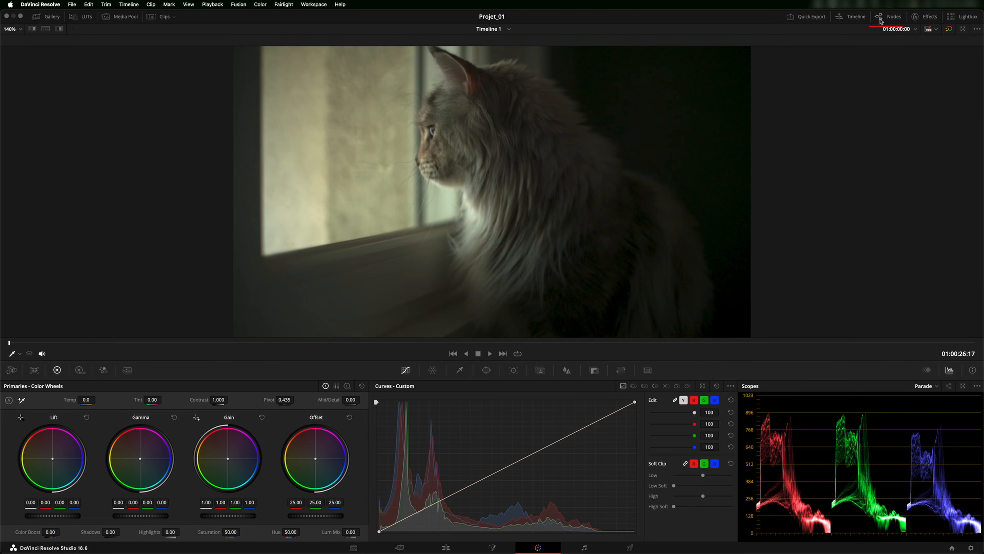
Show the node graph, the mini timeline and the clip thumbnails again.
click(887, 16)
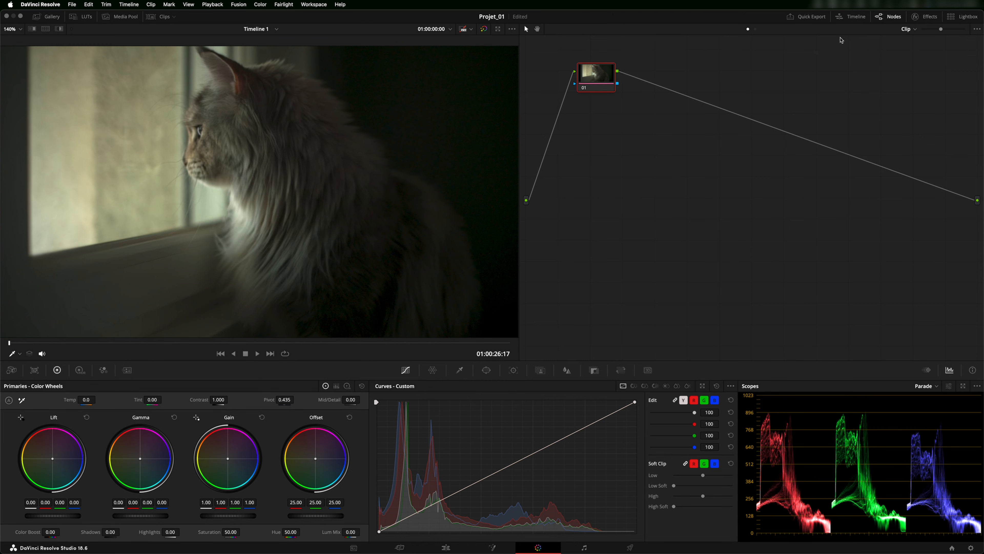
click(858, 17)
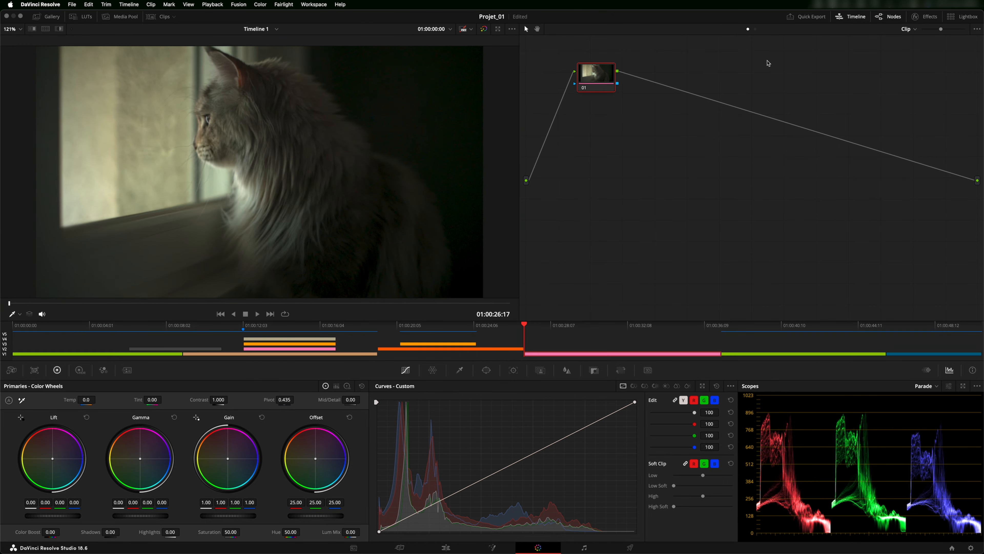
click(159, 16)
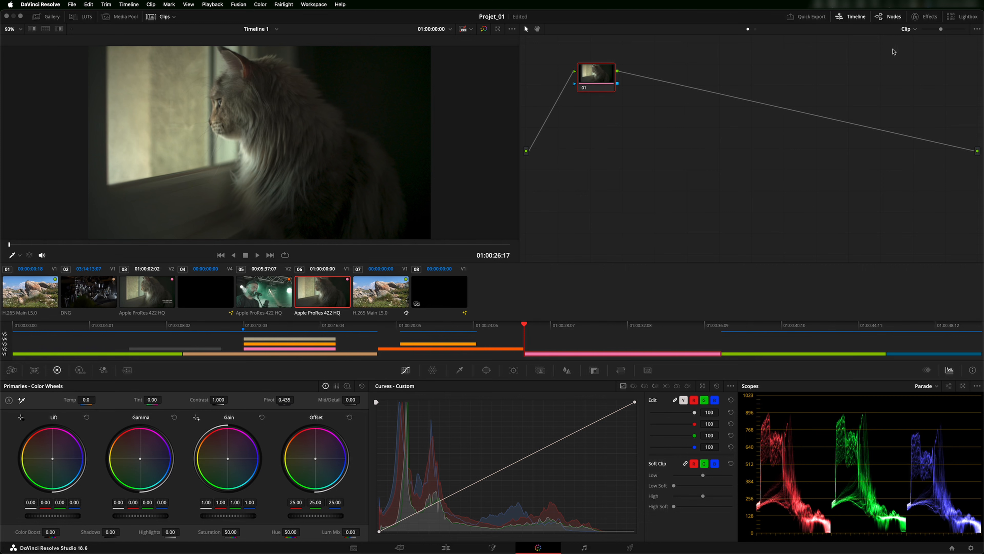
Browse the Resolve FX categories in the effects library and close the library.
click(919, 17)
scroll(898, 176, down, 10)
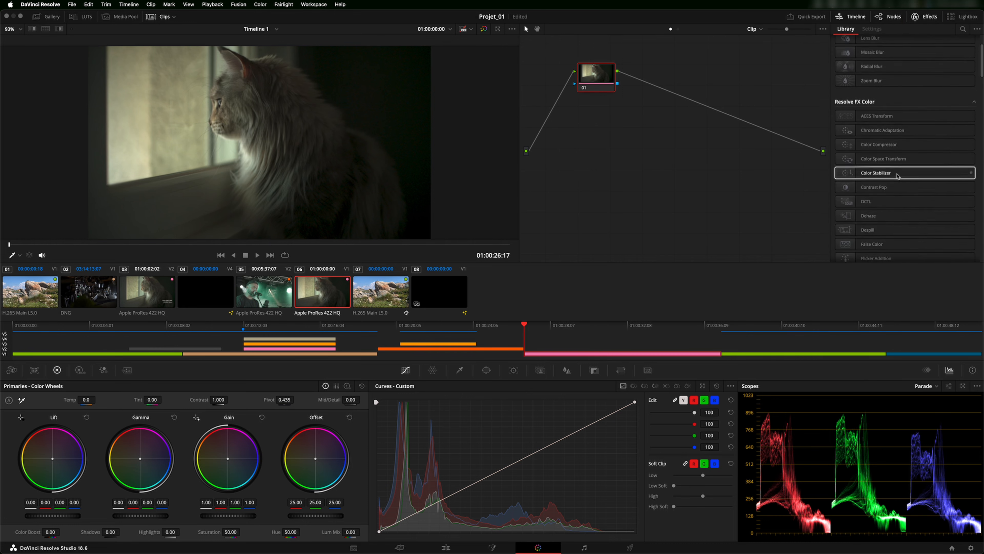
scroll(898, 176, down, 15)
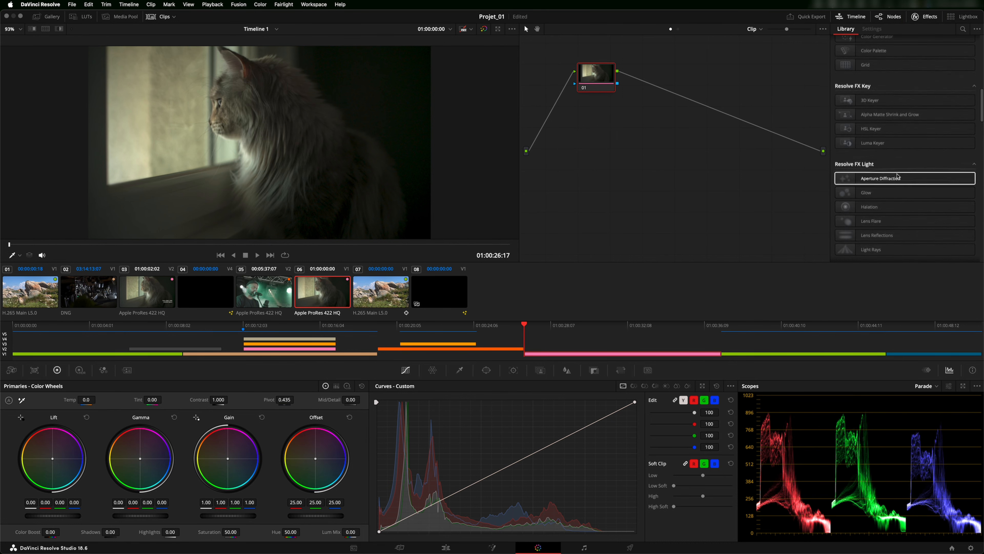
scroll(898, 177, up, 20)
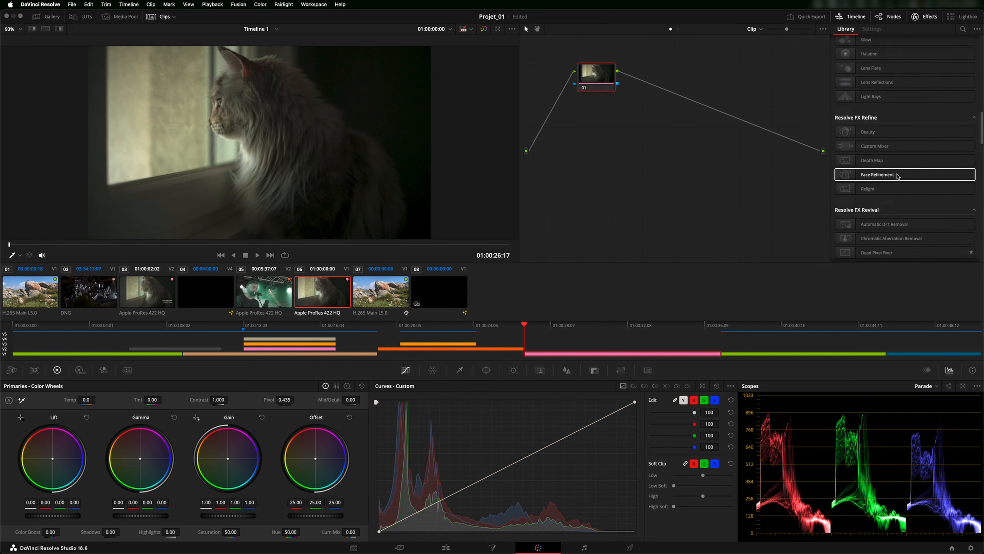
click(915, 17)
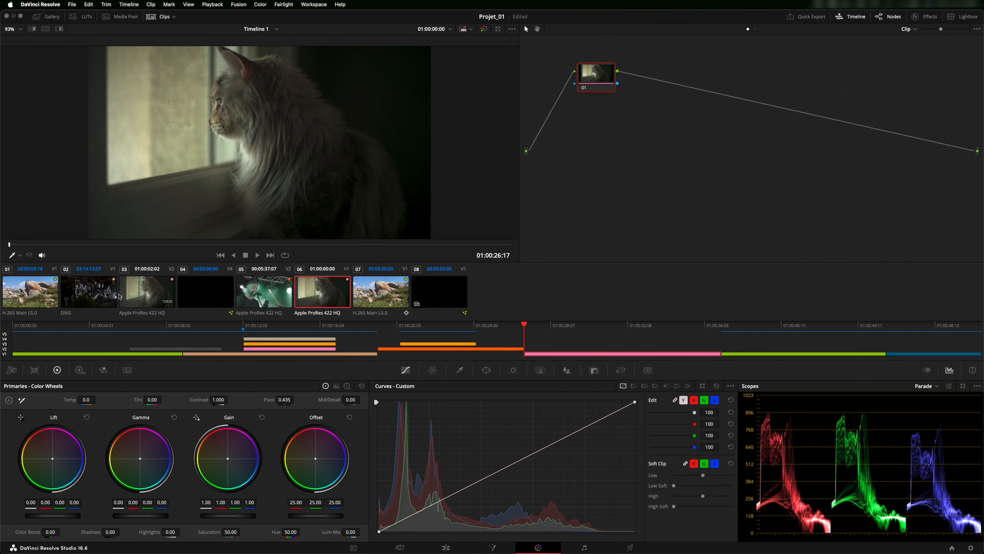
Display all clips in the Lightbox with larger thumbnails and select both cat clips together.
click(953, 19)
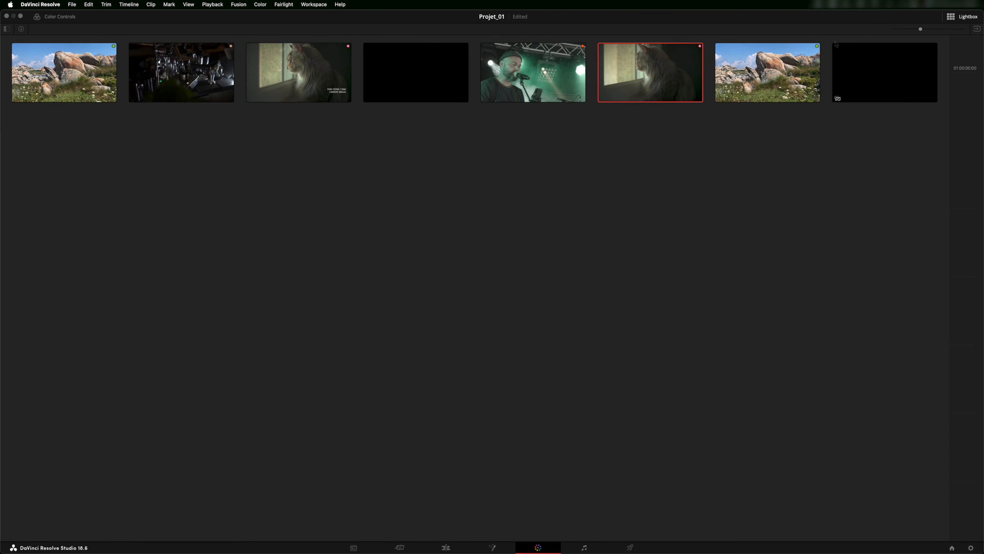
drag(921, 31, 945, 34)
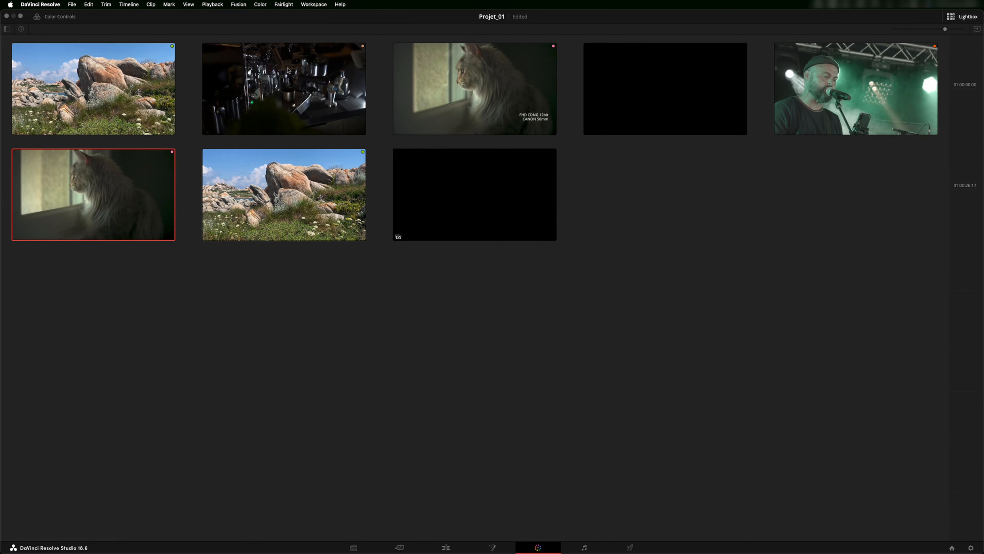
click(477, 81)
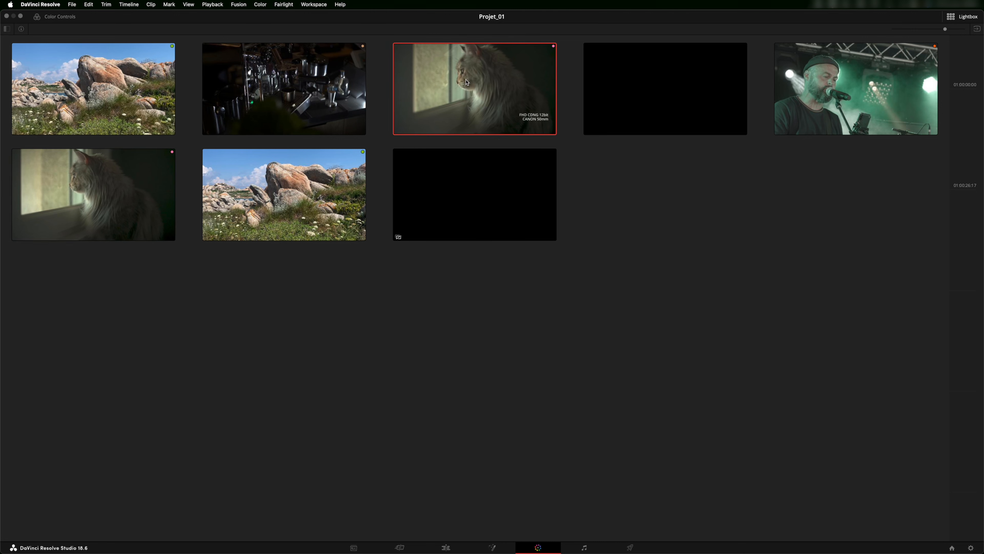
super+click(121, 219)
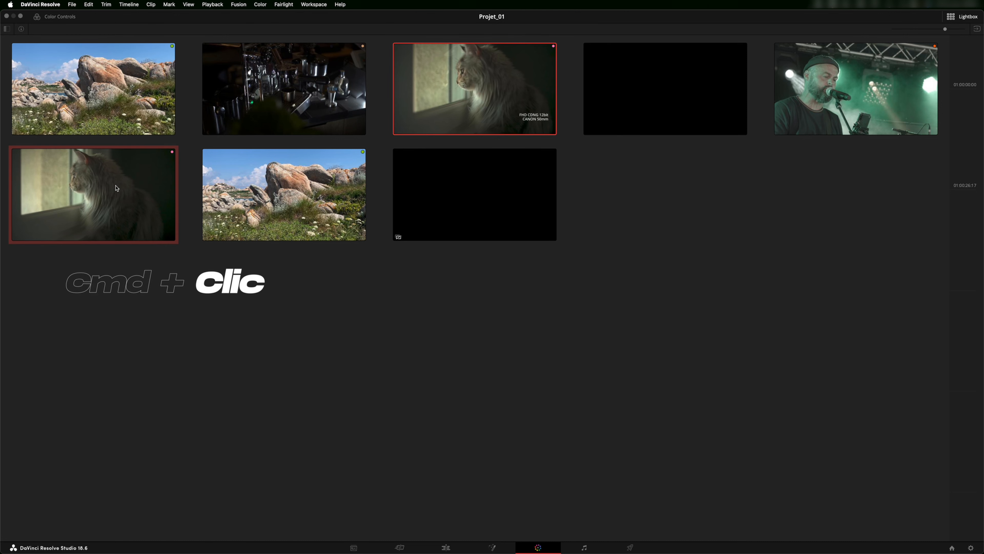
Select both rocky landscape clips together, and switch the selection to only the dark second clip.
click(93, 89)
super+click(284, 194)
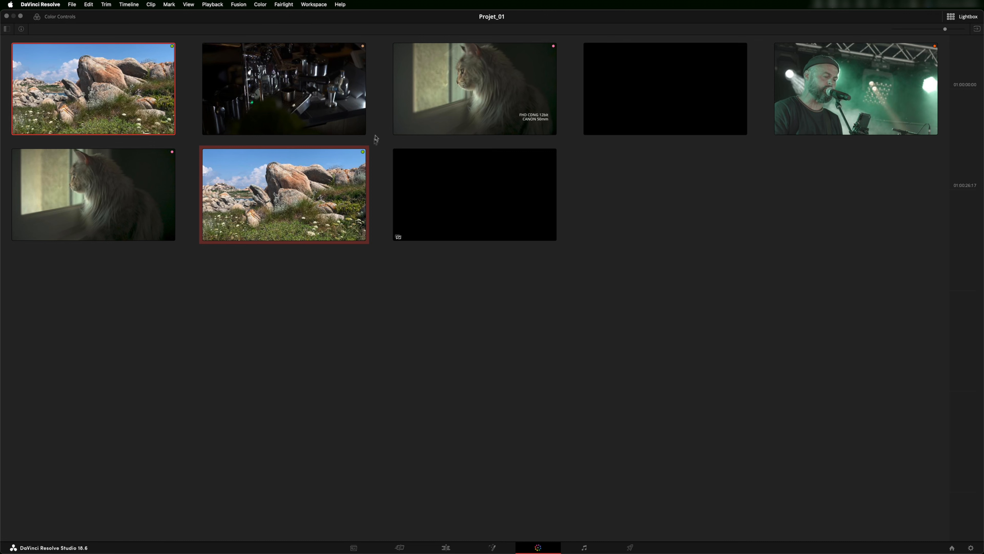
click(329, 128)
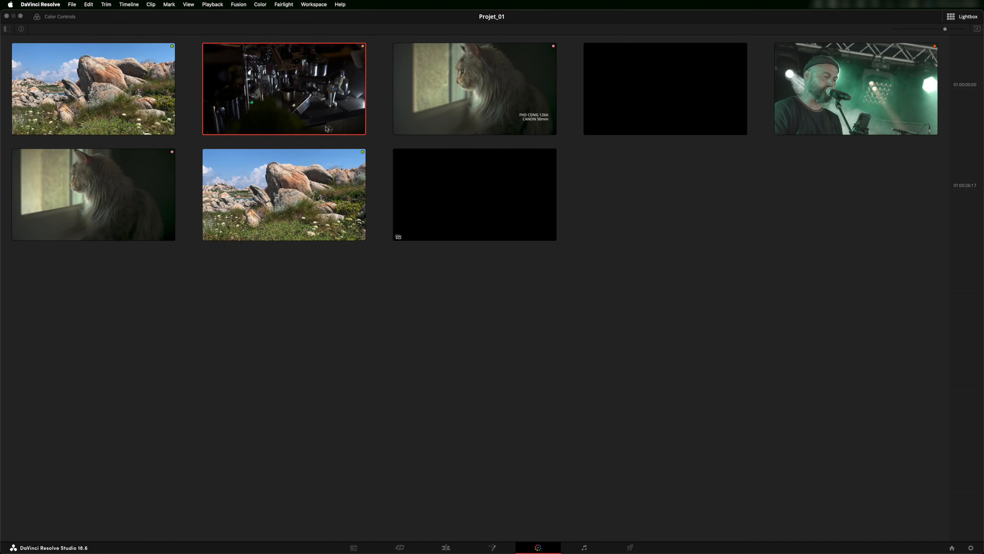
Show the Lightbox clip filters, display only clips with the Pink clip color, and clear that filter.
click(7, 29)
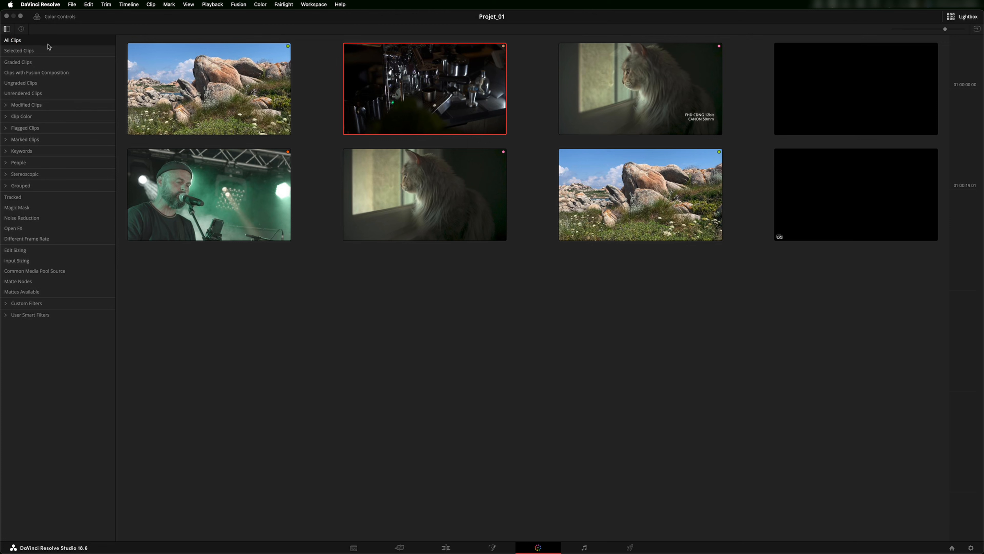
click(6, 117)
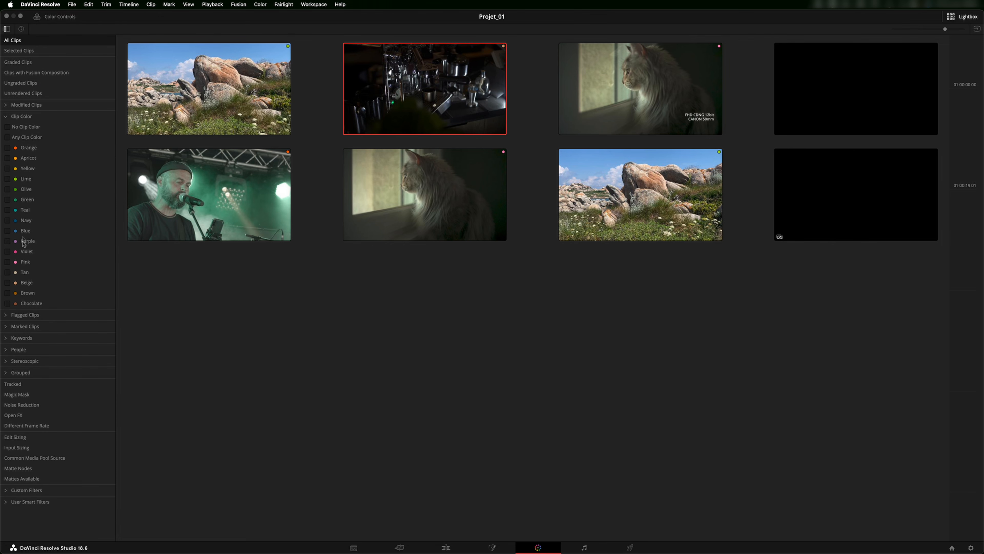
click(7, 263)
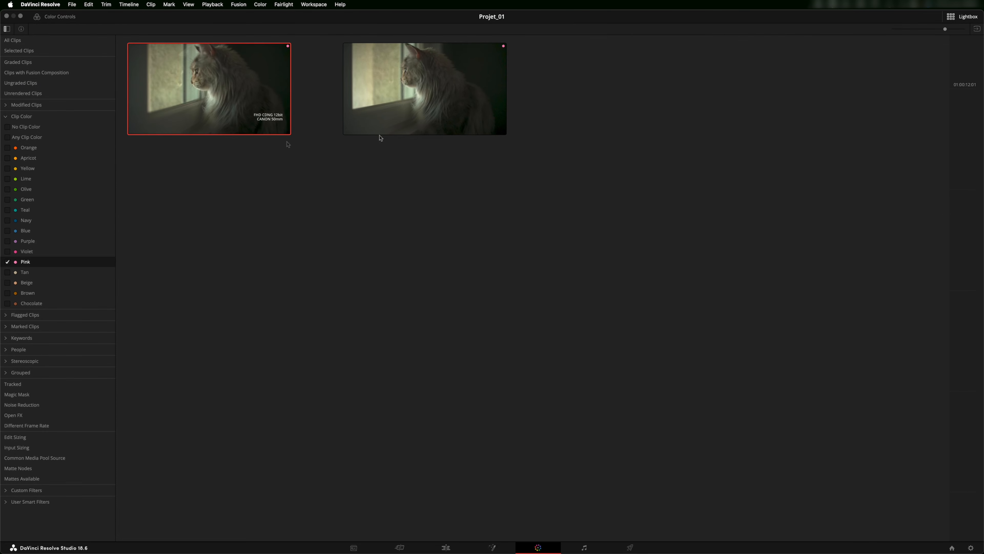
click(7, 262)
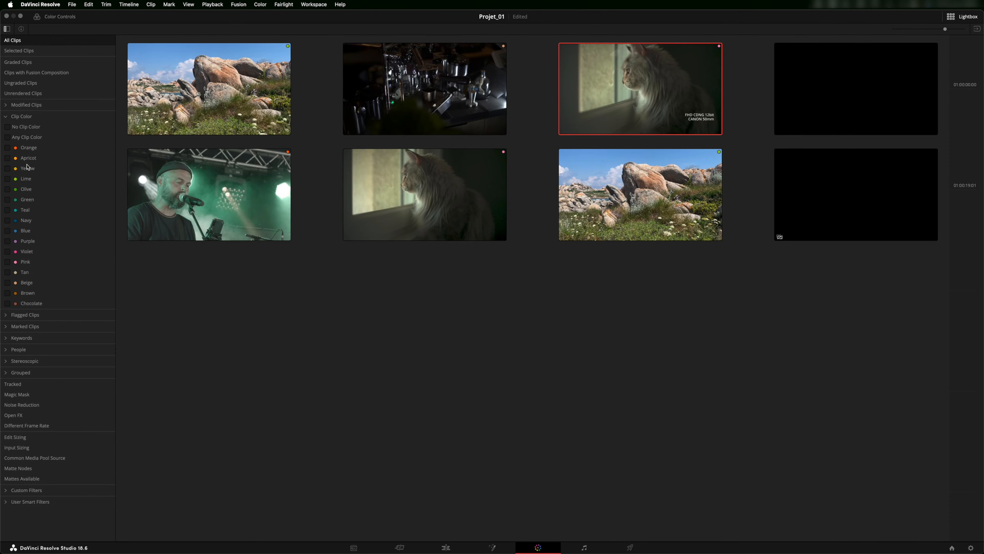
Filter the clips by the Orange and Lime clip colors in turn, clearing each filter, and collapse the Clip Color list.
click(8, 148)
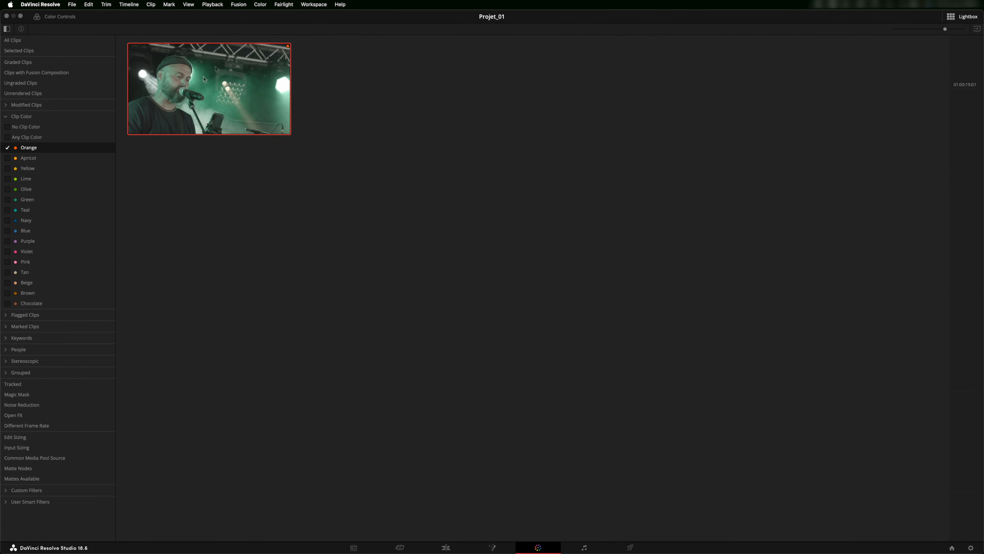
click(8, 148)
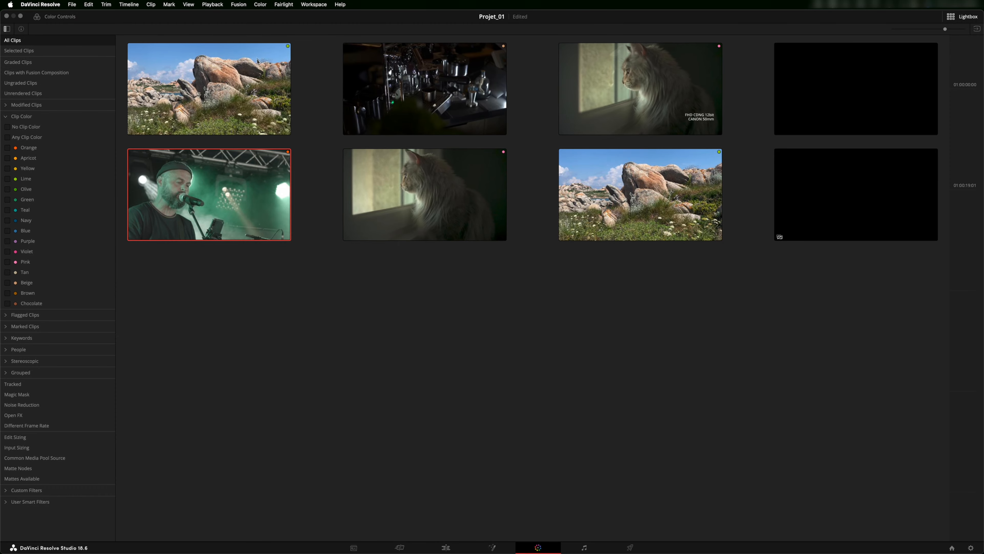
click(7, 179)
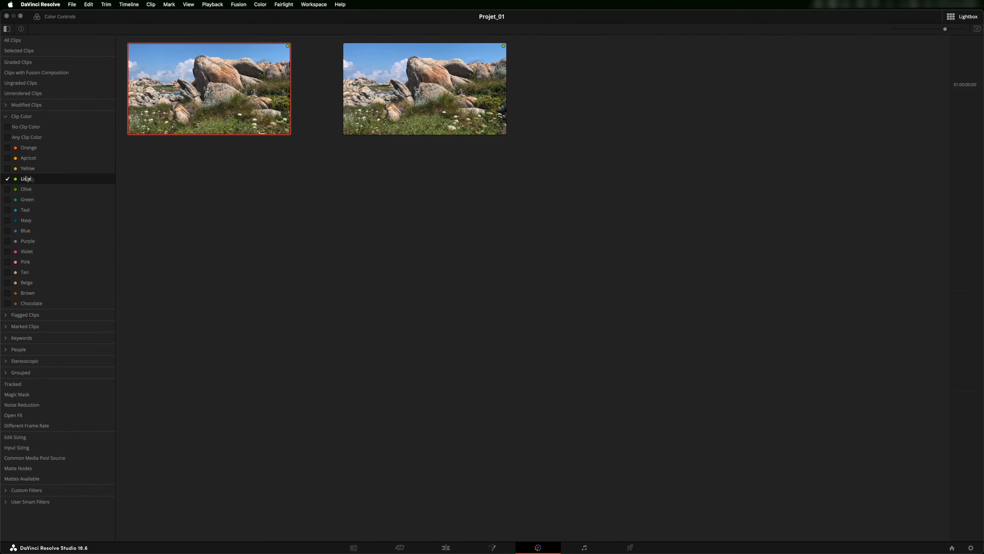
click(8, 179)
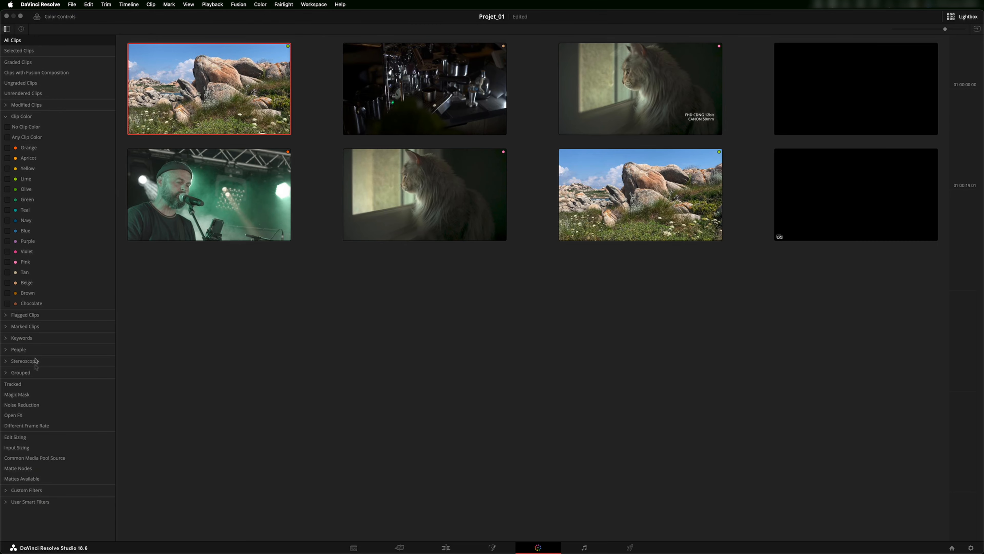
click(6, 117)
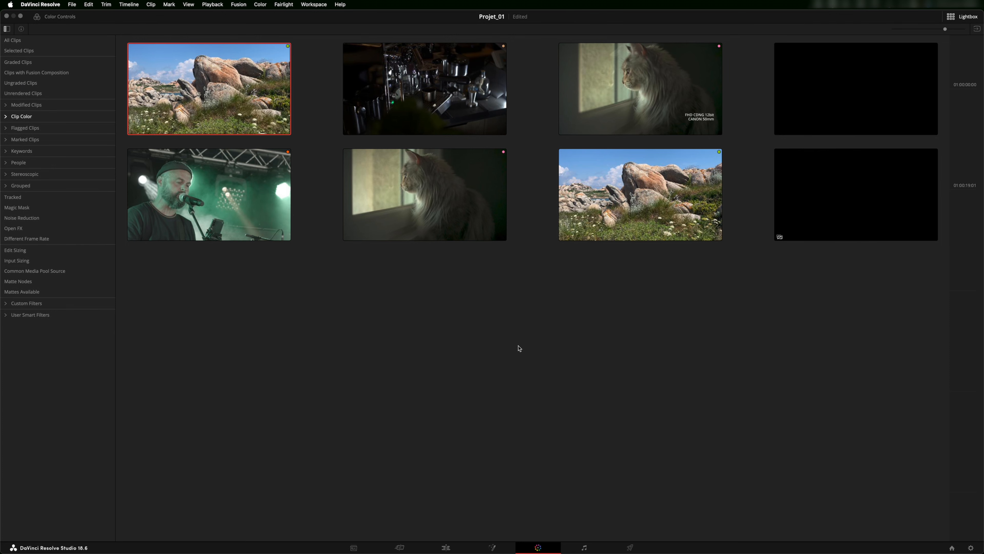
Close the Lightbox and slightly reposition node 01 of the concert singer clip in the node graph.
click(951, 18)
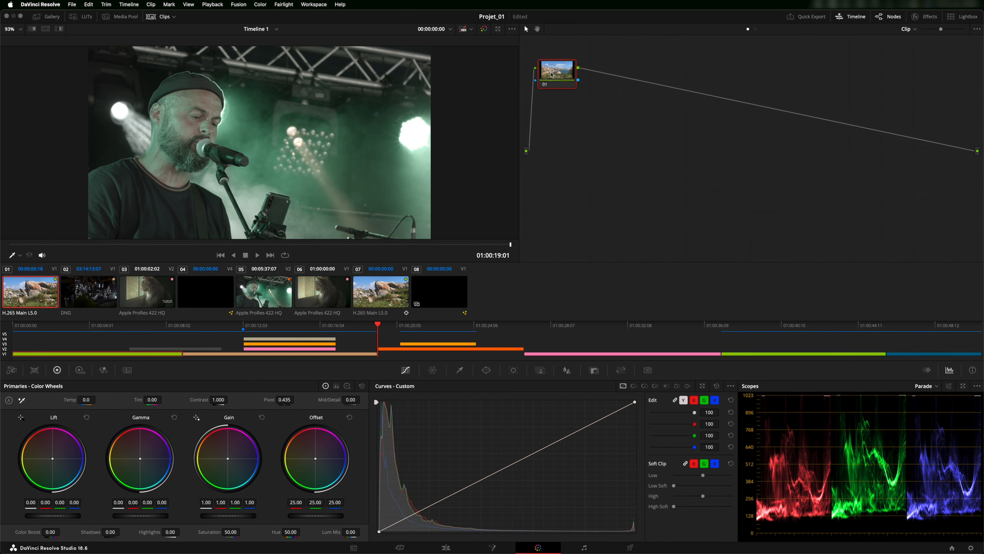
click(257, 300)
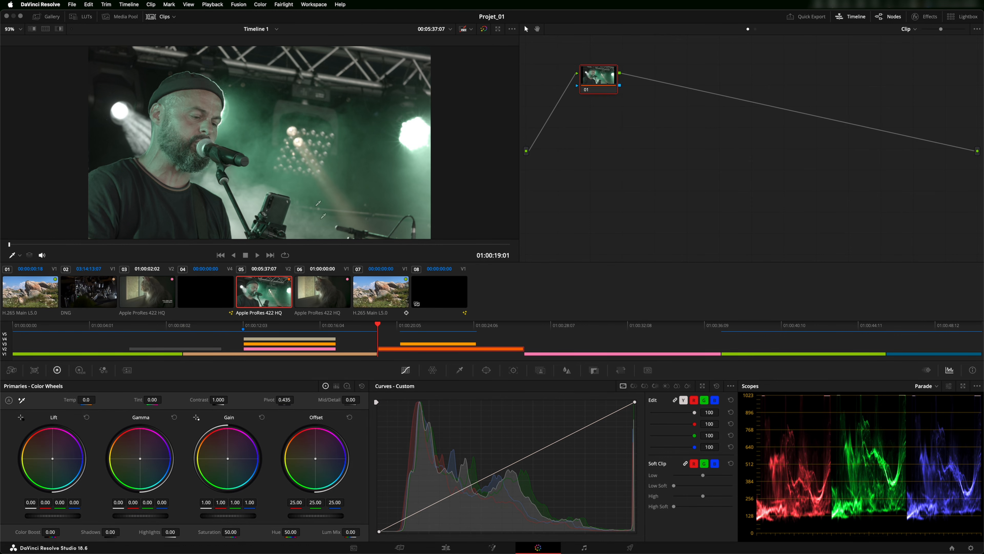
drag(599, 78, 603, 78)
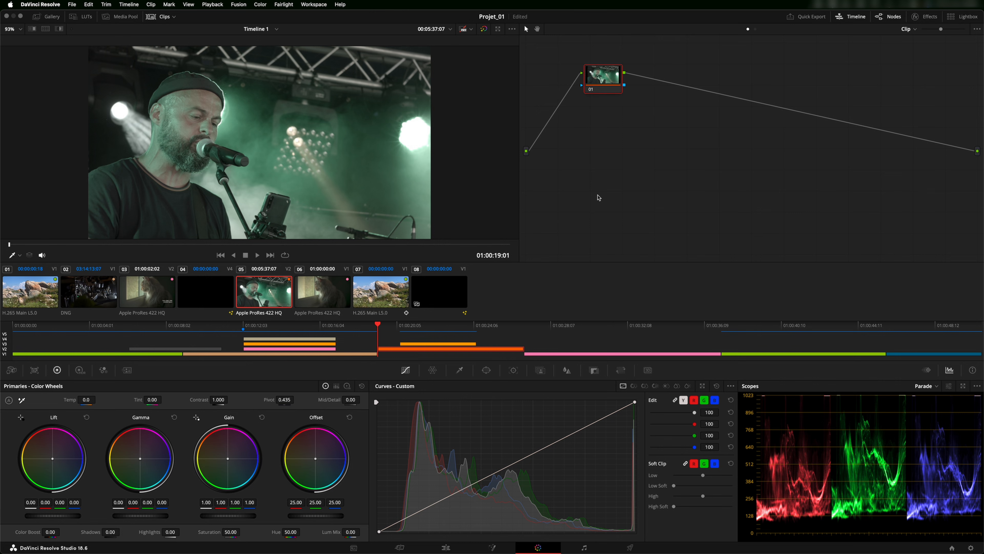
drag(604, 81, 606, 76)
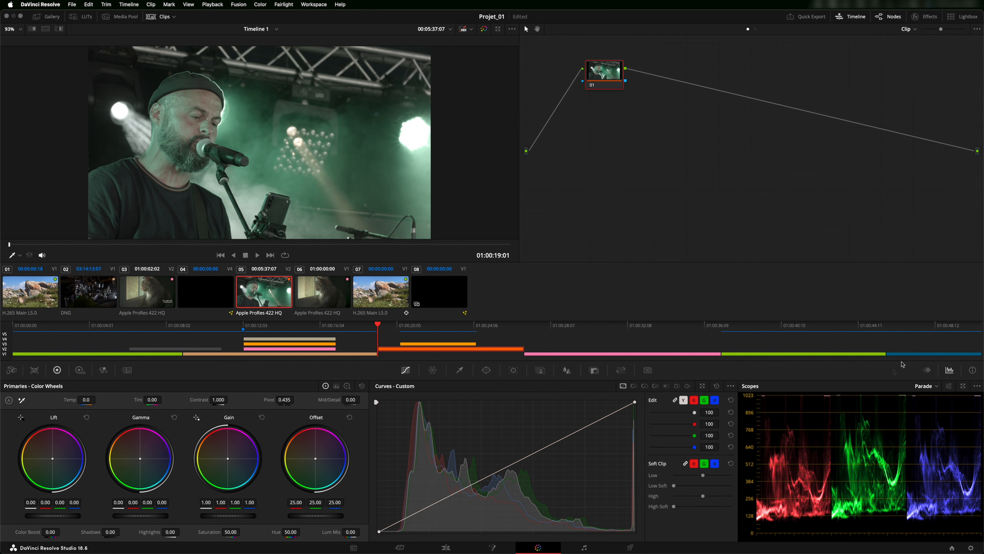
Save the project and view the singer clip's keyframes, followed by its clip and system information.
key(super+s)
click(927, 371)
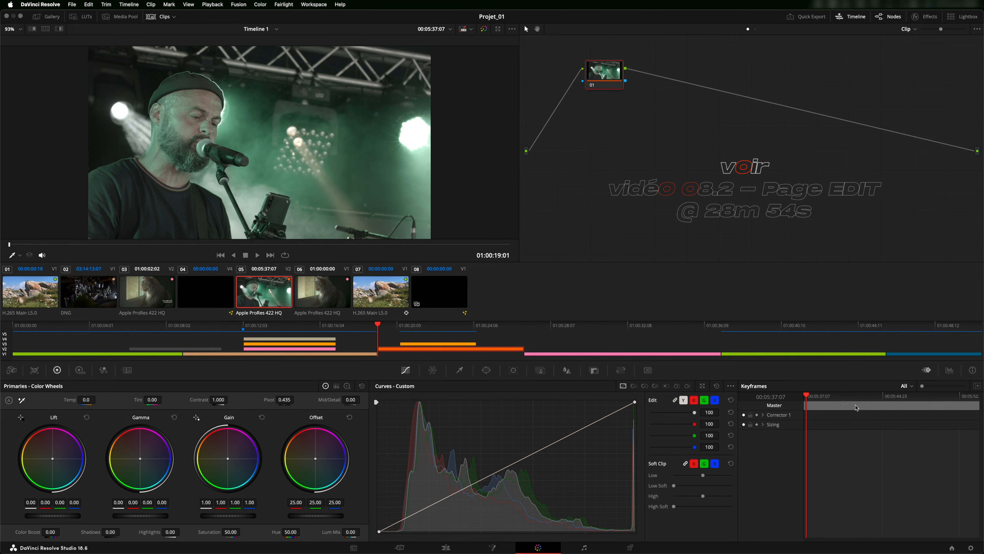
scroll(818, 403, up, 2)
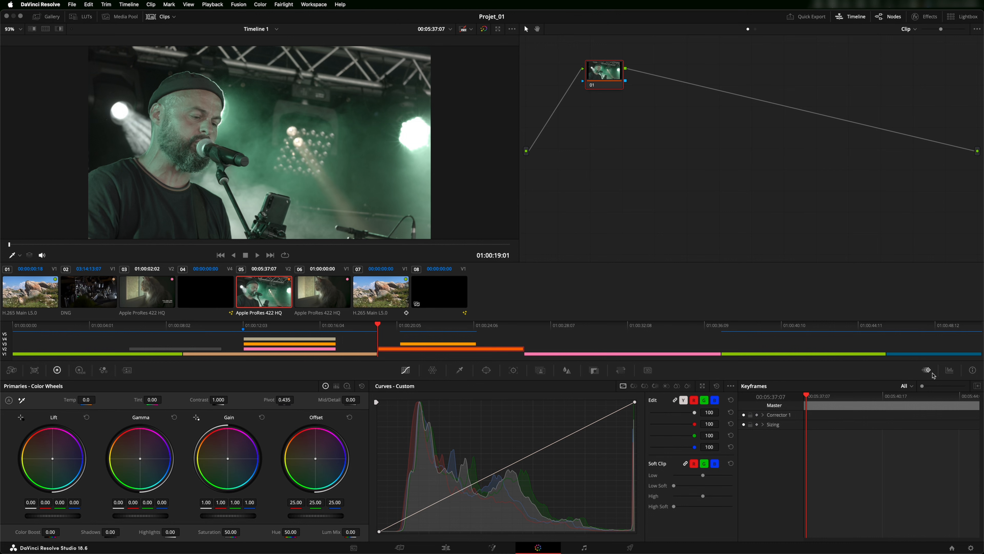
click(973, 372)
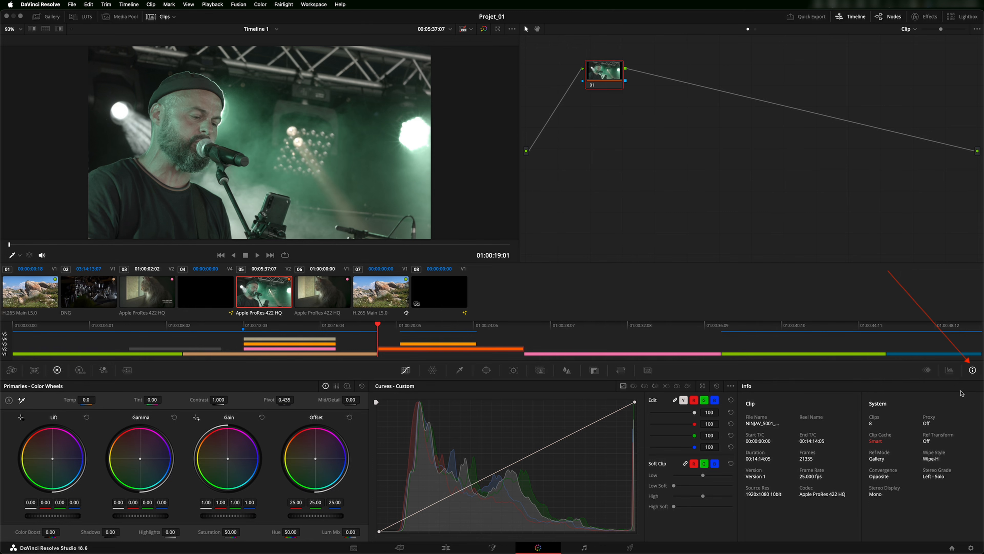
Move the playhead within the singer clip to 01:00:21:17 and check which Render Cache mode is active.
click(195, 244)
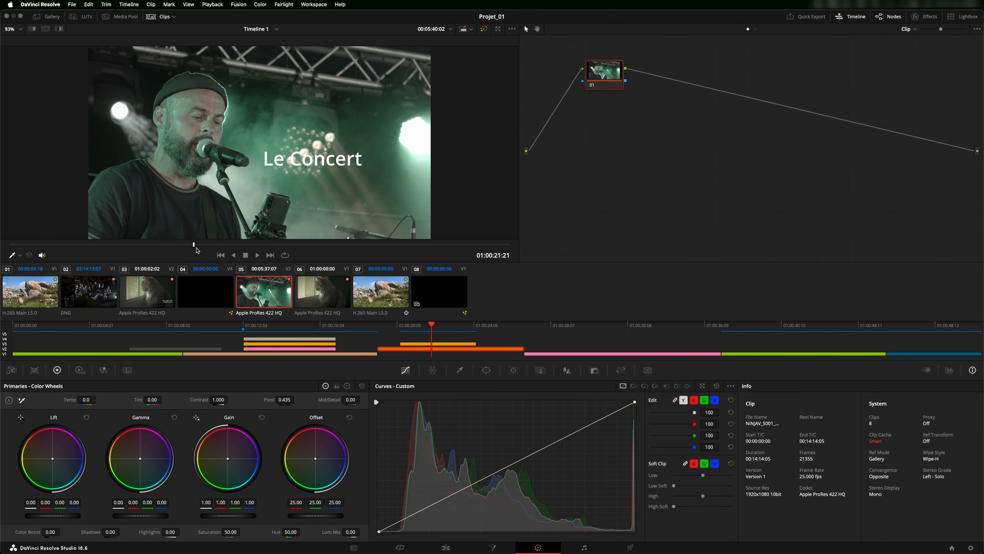
click(184, 244)
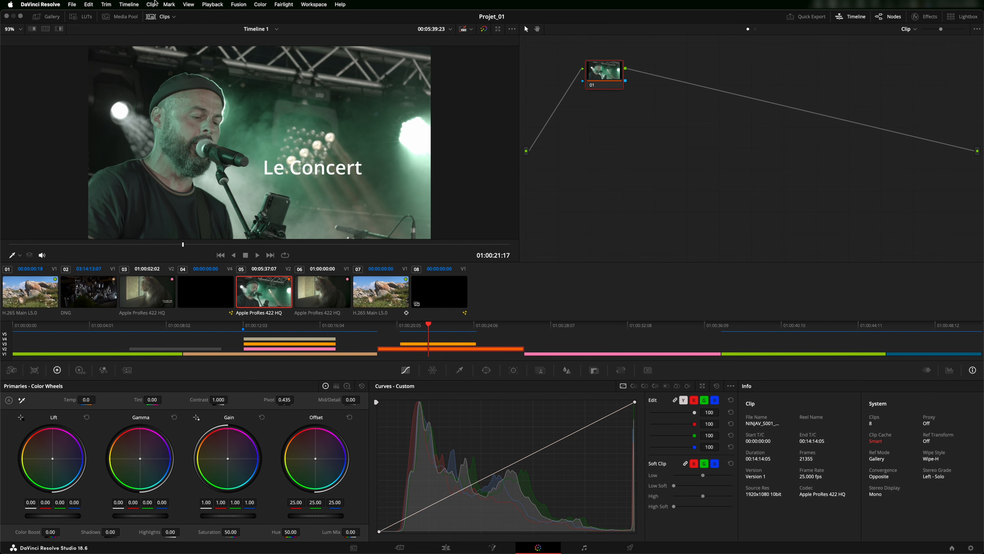
click(212, 5)
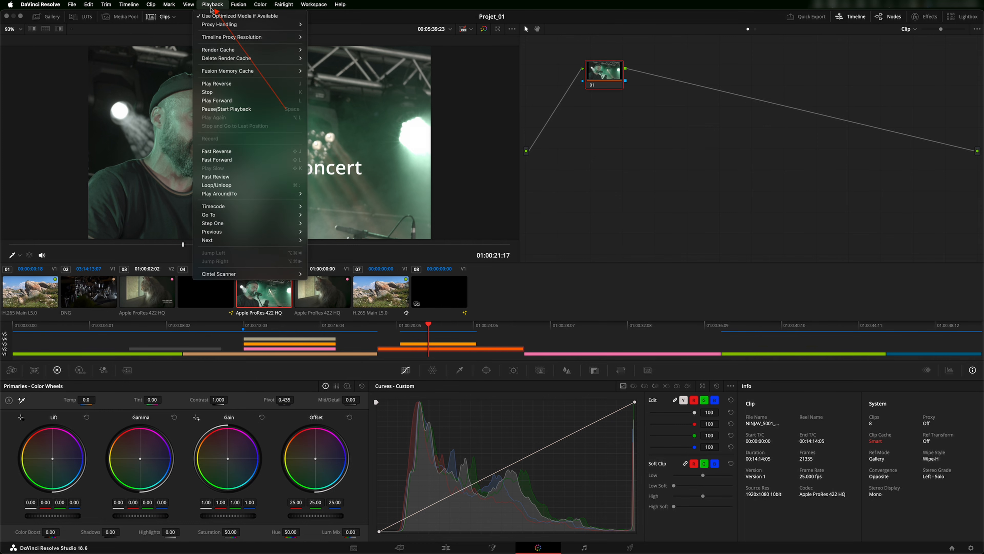
mouse_move(271, 50)
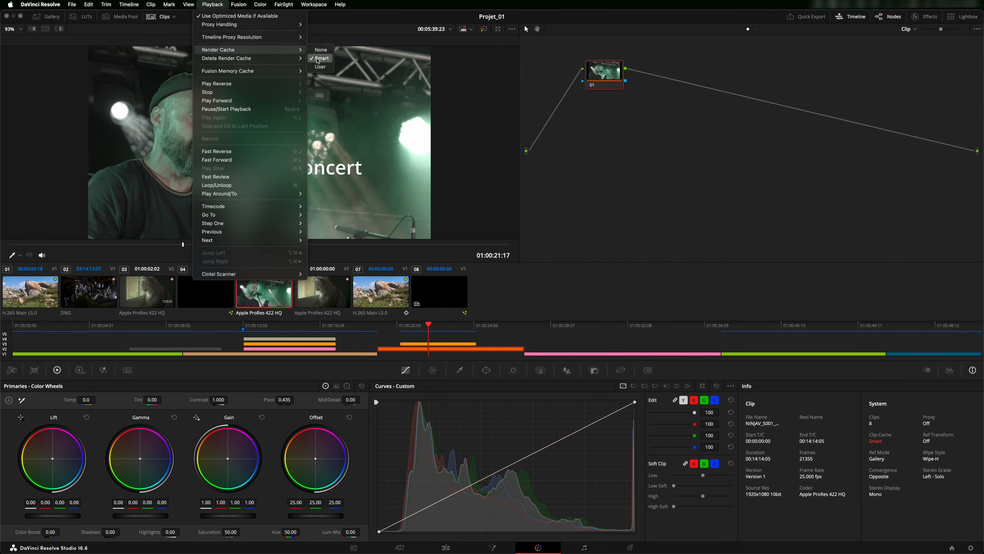
click(610, 166)
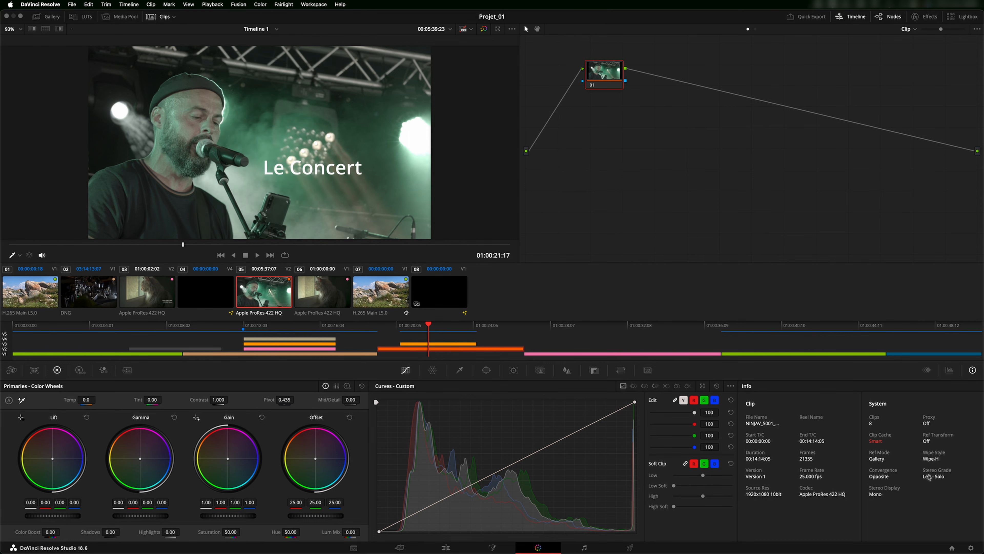
Display the video scopes and view the image as a Parade, a Waveform and a Vectorscope.
click(950, 371)
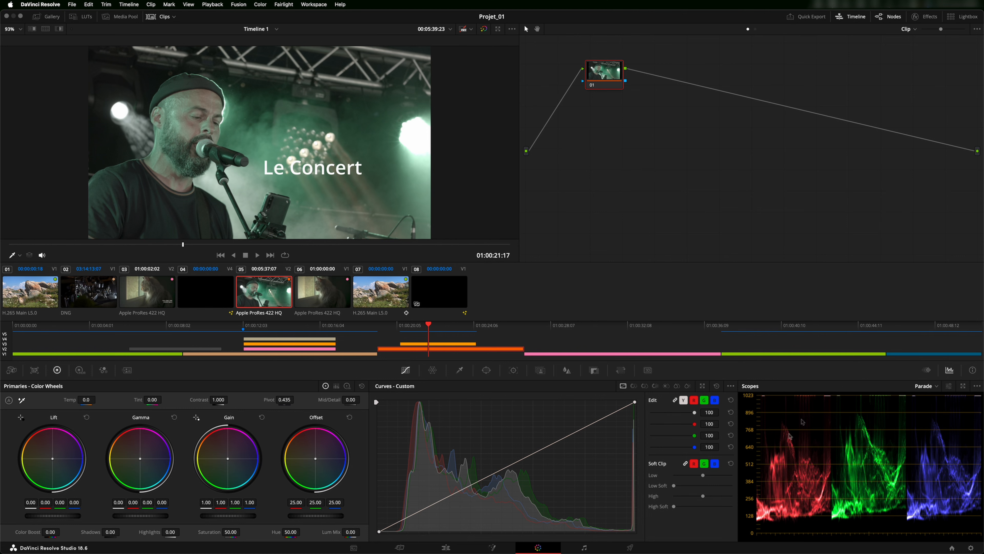
click(937, 386)
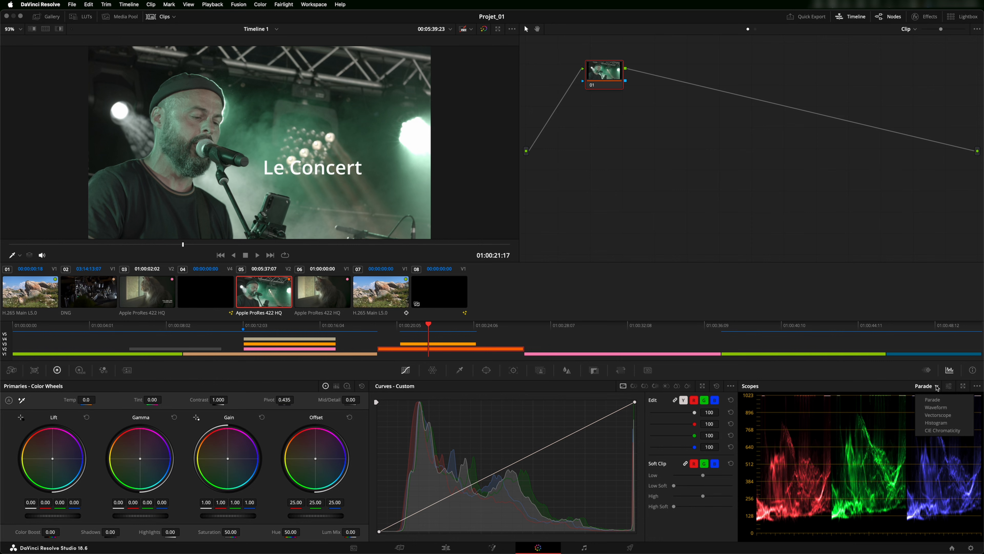
click(936, 408)
click(937, 386)
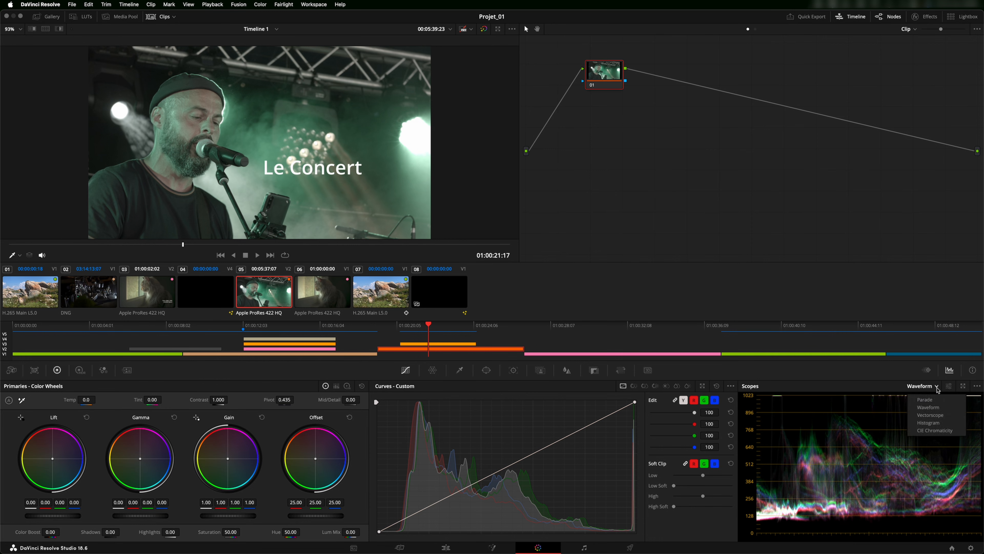
click(935, 416)
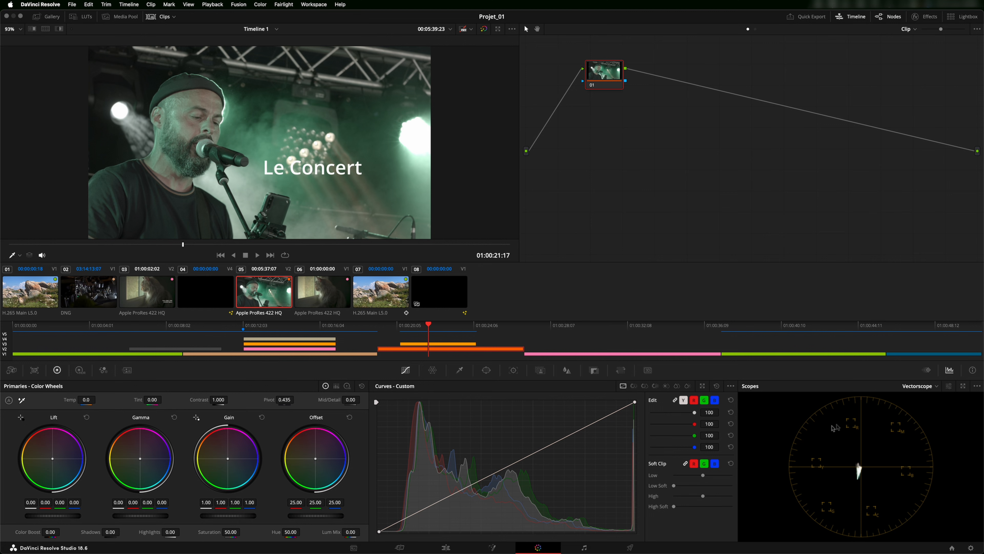
View the Histogram and CIE Chromaticity scopes, and return to the Vectorscope.
click(938, 387)
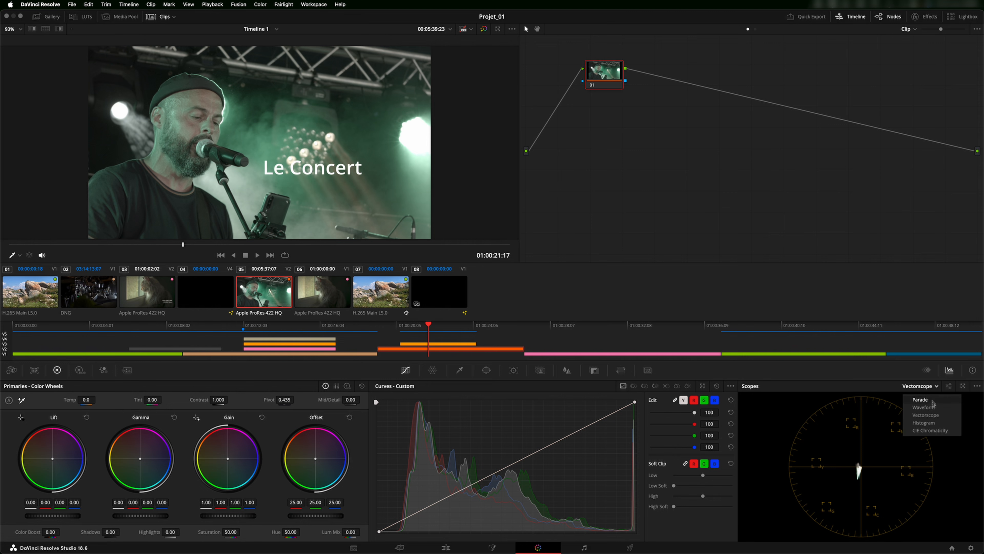
click(932, 425)
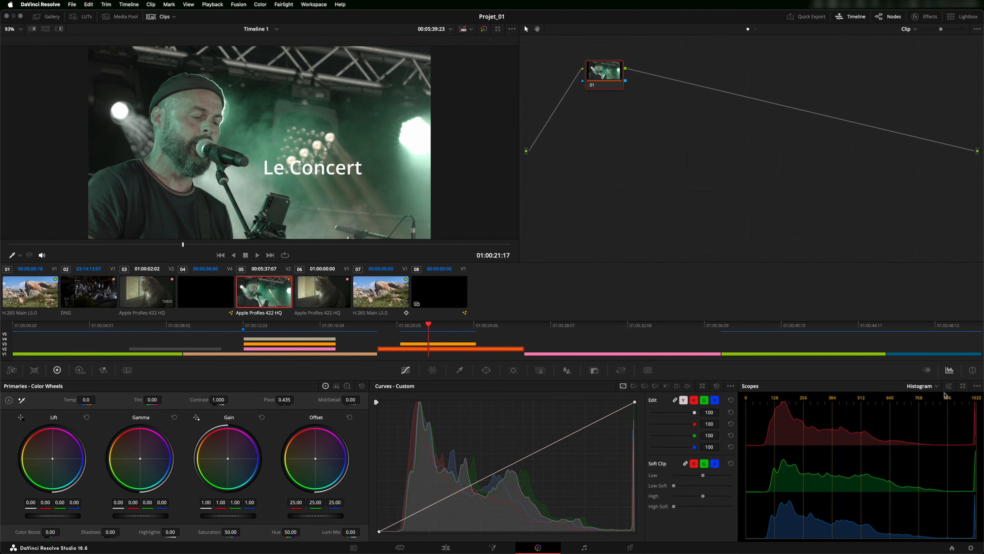
click(938, 386)
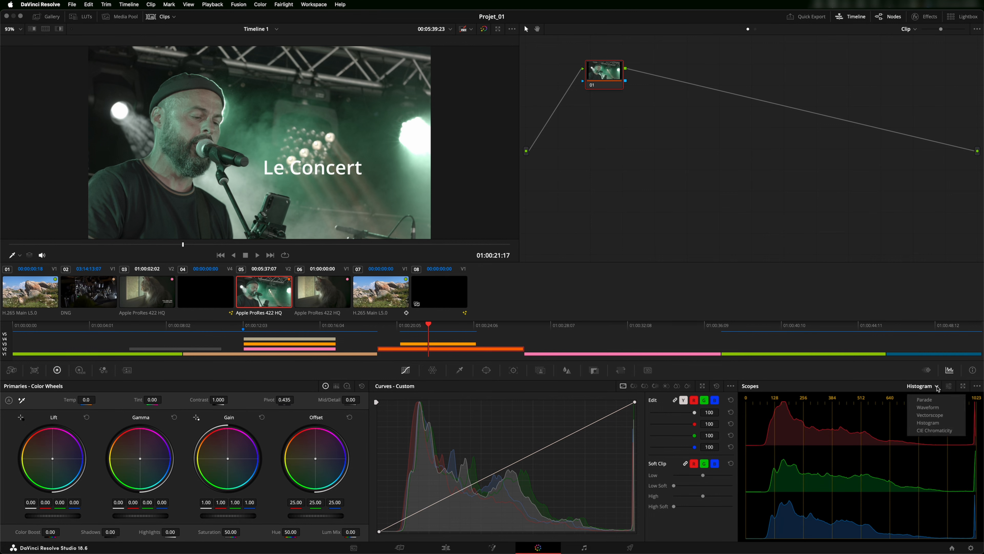
click(935, 431)
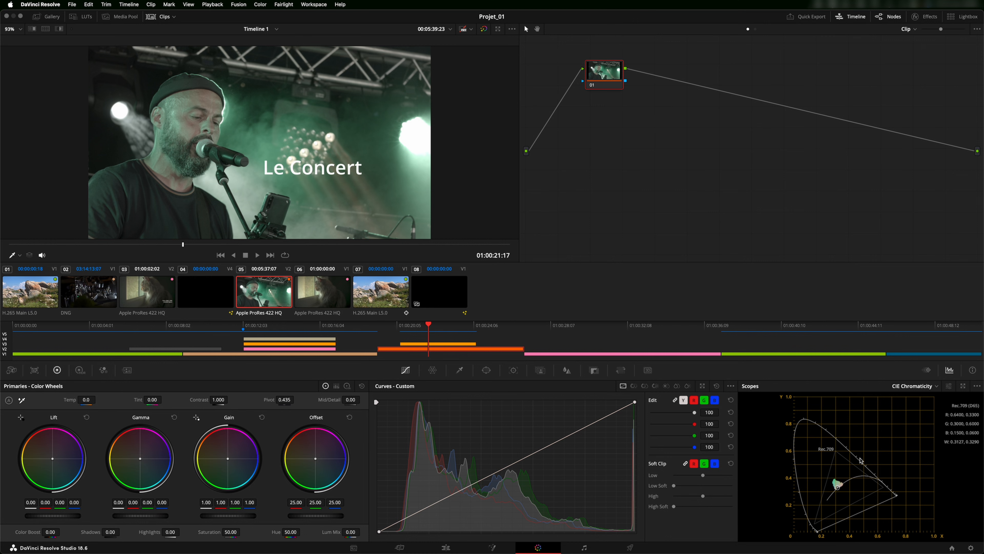
click(937, 387)
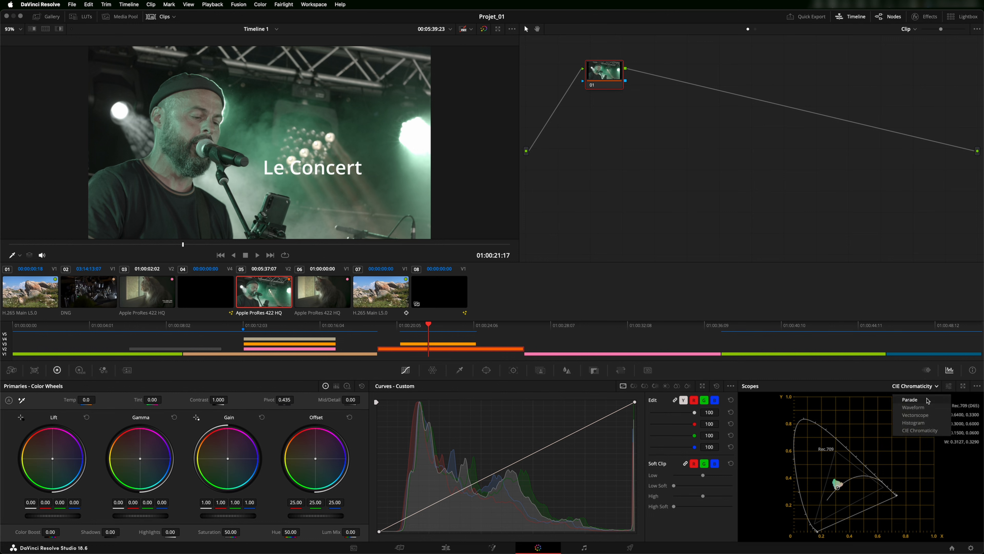
click(922, 415)
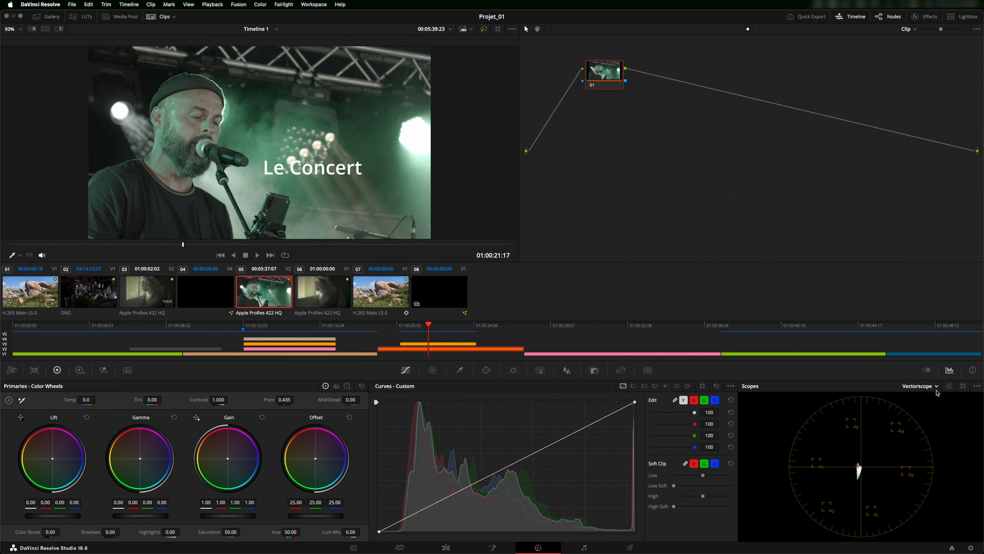
Try the vectorscope's brightness and 2x zoom display settings, and enable its skin tone indicator.
click(949, 386)
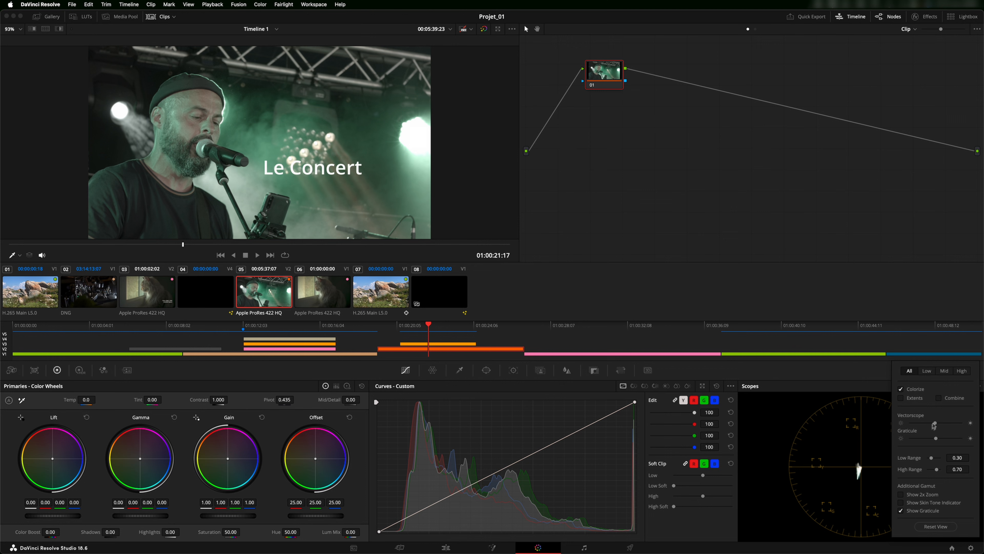
mouse_move(935, 423)
mouse_down()
mouse_move(923, 425)
mouse_move(965, 425)
mouse_move(893, 423)
mouse_move(933, 425)
mouse_move(953, 441)
mouse_move(935, 441)
mouse_move(961, 442)
mouse_move(938, 441)
mouse_up()
click(901, 494)
click(903, 496)
click(902, 503)
click(837, 442)
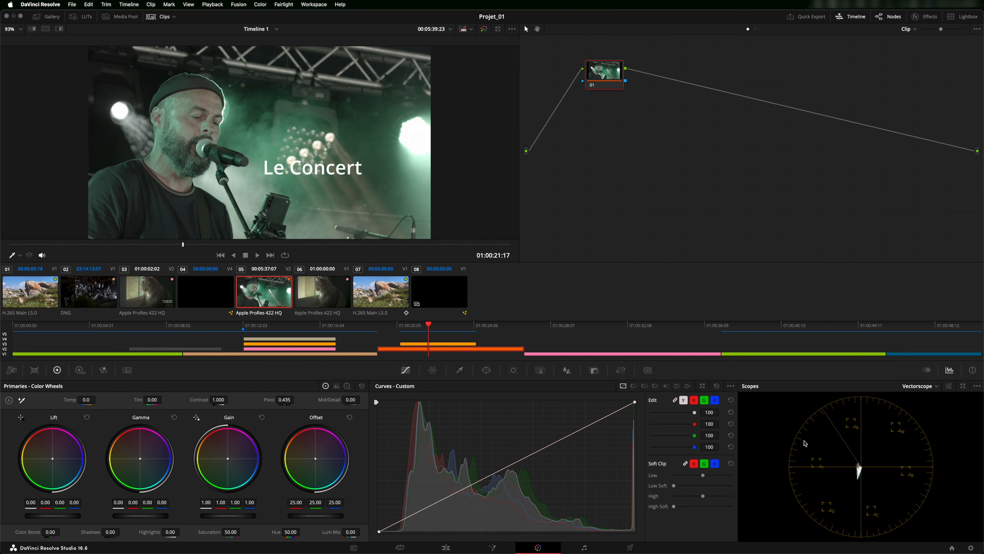
Move the playhead back to the first frame of the singer clip, at 01:00:19:01.
click(152, 245)
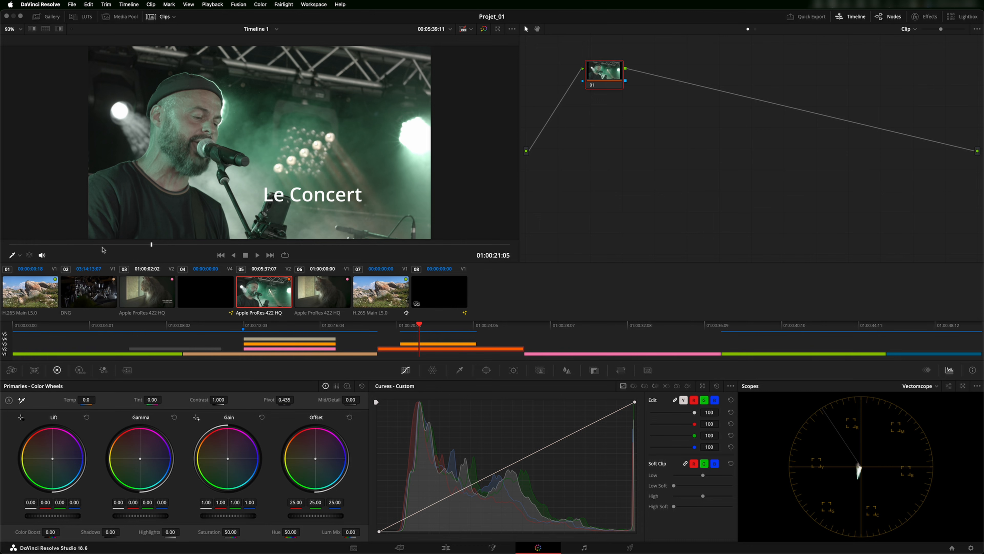
drag(106, 245, 9, 245)
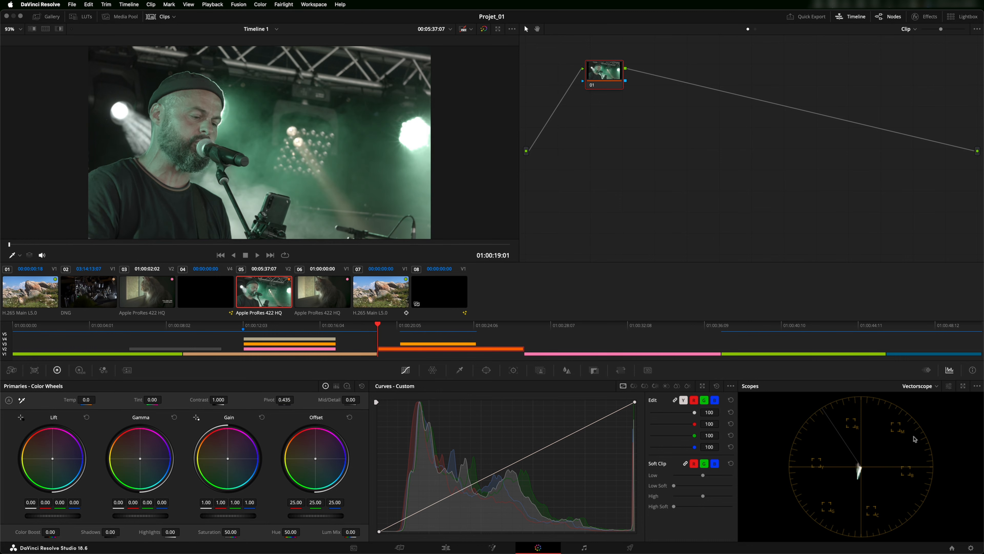
View the vectorscope limited to the Low, Mid and High tonal ranges, and return it to All.
click(949, 386)
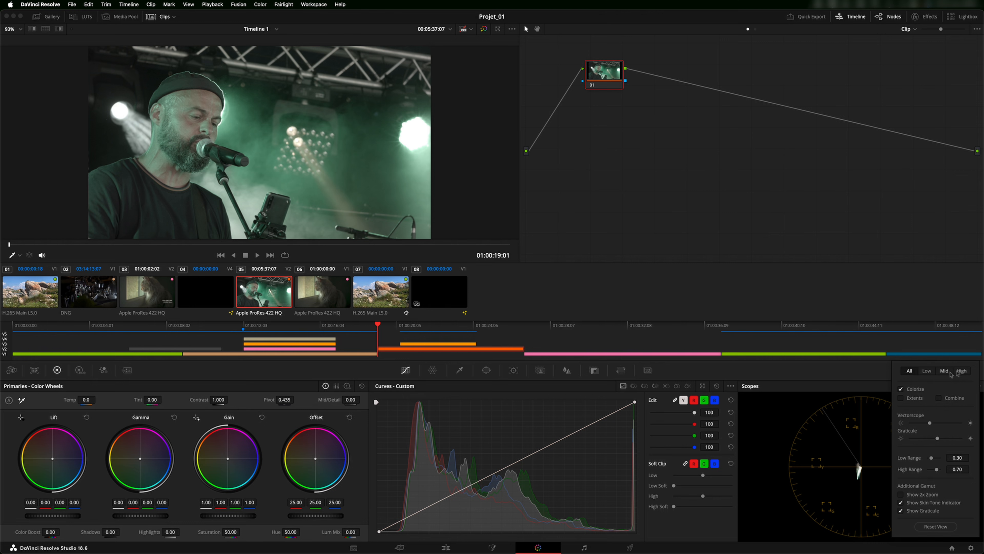
click(926, 371)
click(944, 371)
click(962, 371)
click(909, 371)
click(849, 380)
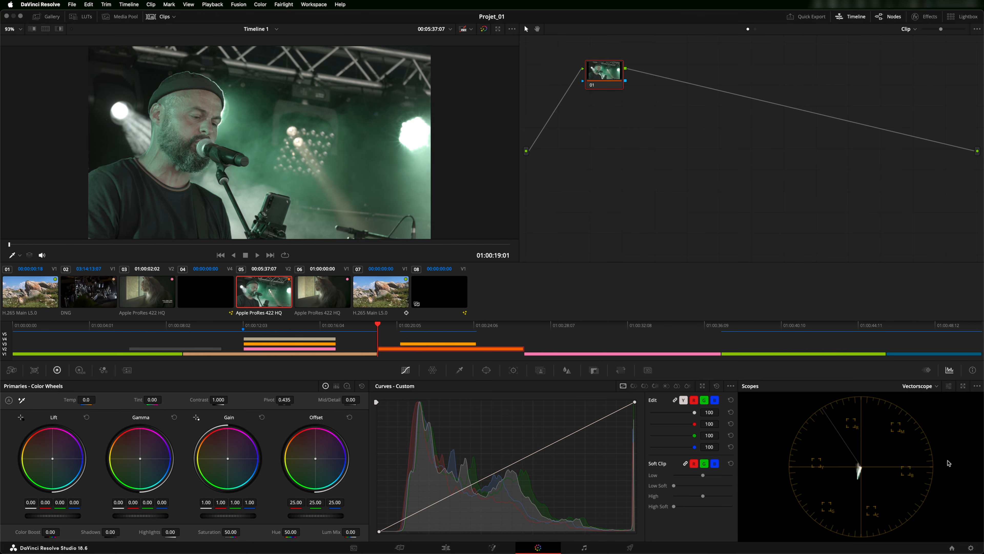
Expand the scopes into a floating window, shrink it and move it so the singer's face stays visible in the viewer.
click(963, 389)
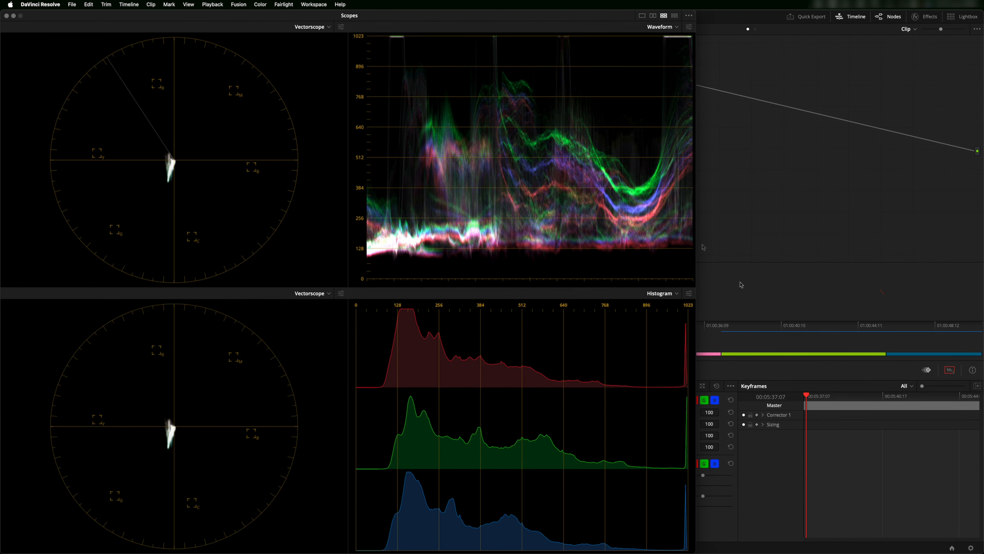
drag(329, 17, 468, 15)
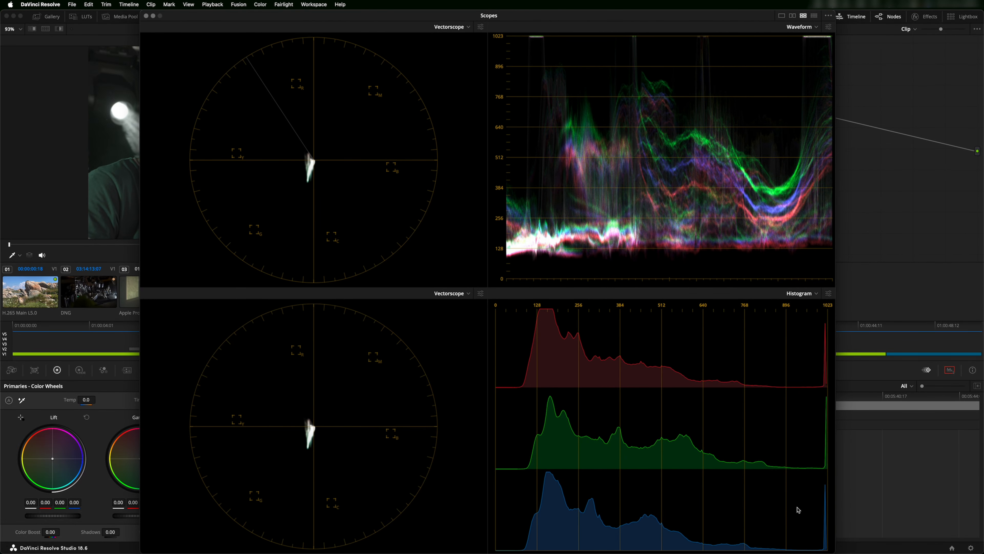
drag(834, 550, 661, 416)
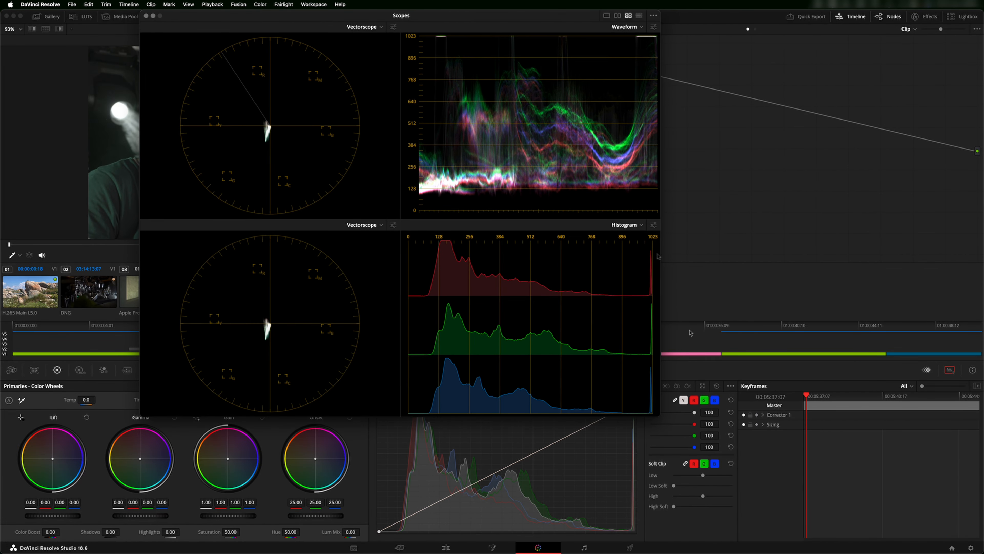
drag(382, 16, 497, 49)
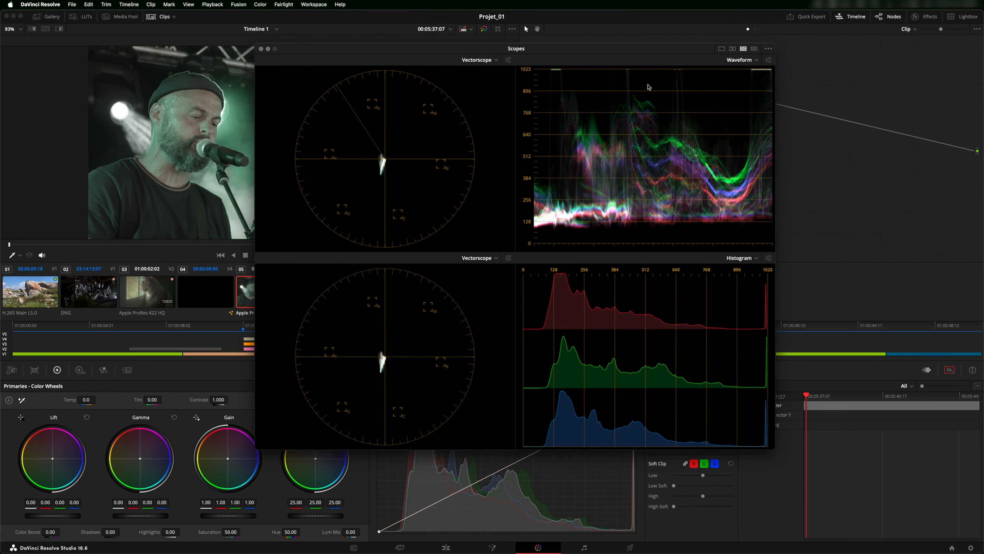
Compare the one-, two-, four- and nine-scope layouts in the floating scopes window, and return to four scopes.
click(721, 49)
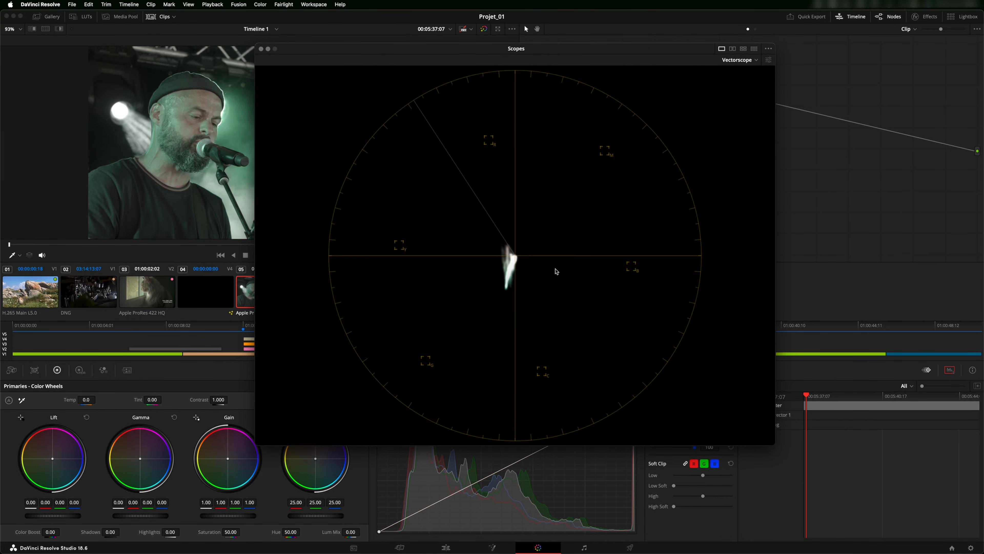
click(732, 49)
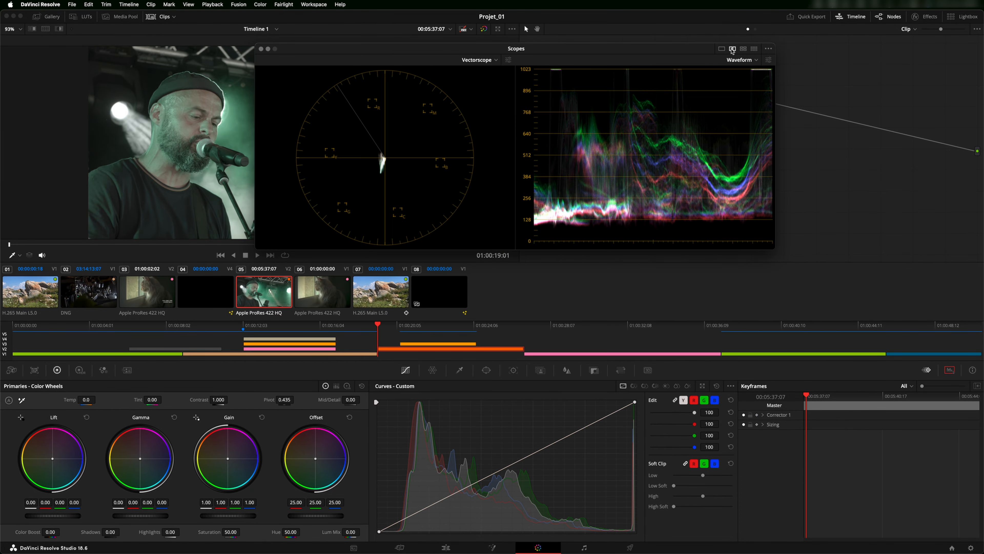
click(744, 50)
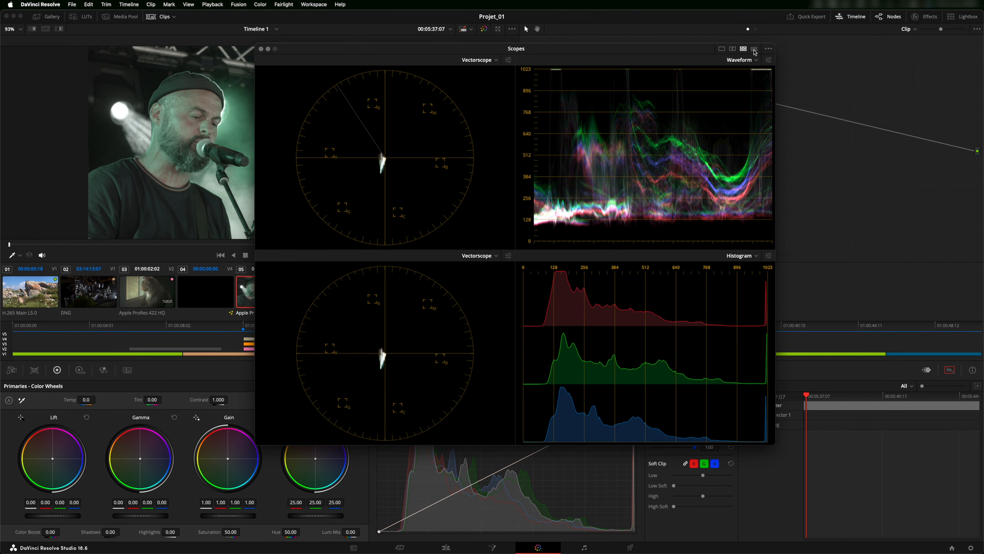
click(753, 50)
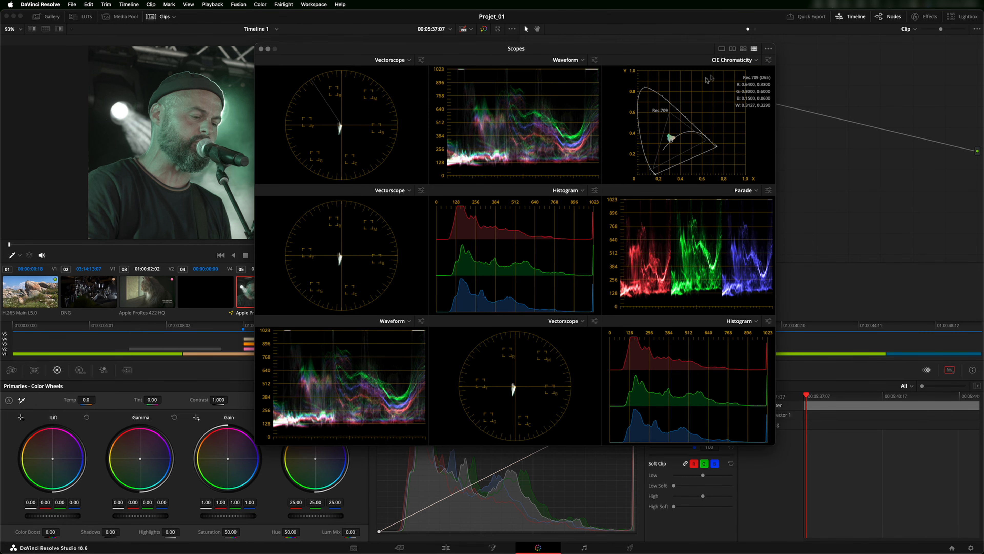
click(742, 50)
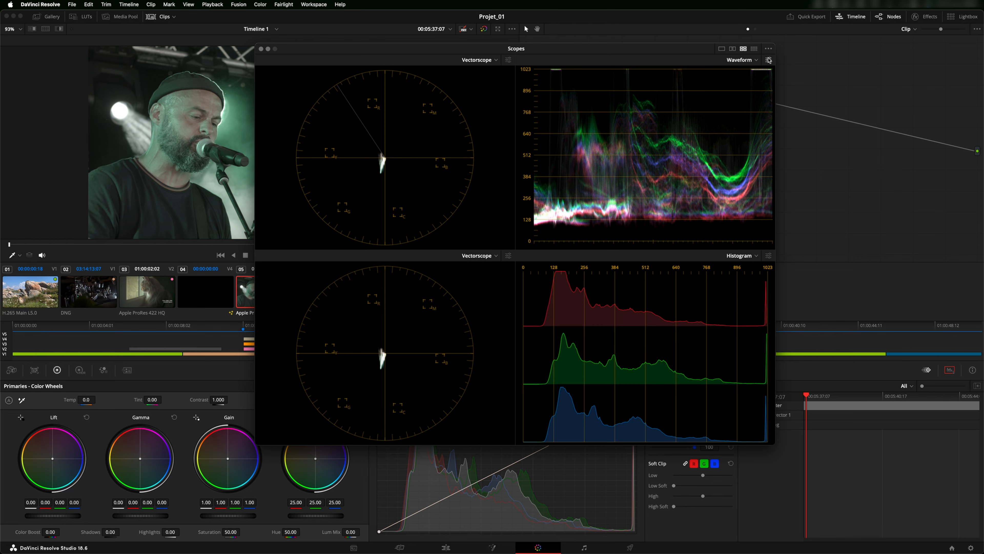
Slightly brighten the waveform trace, dim its graticule, and check the display options of the second vectorscope.
click(769, 60)
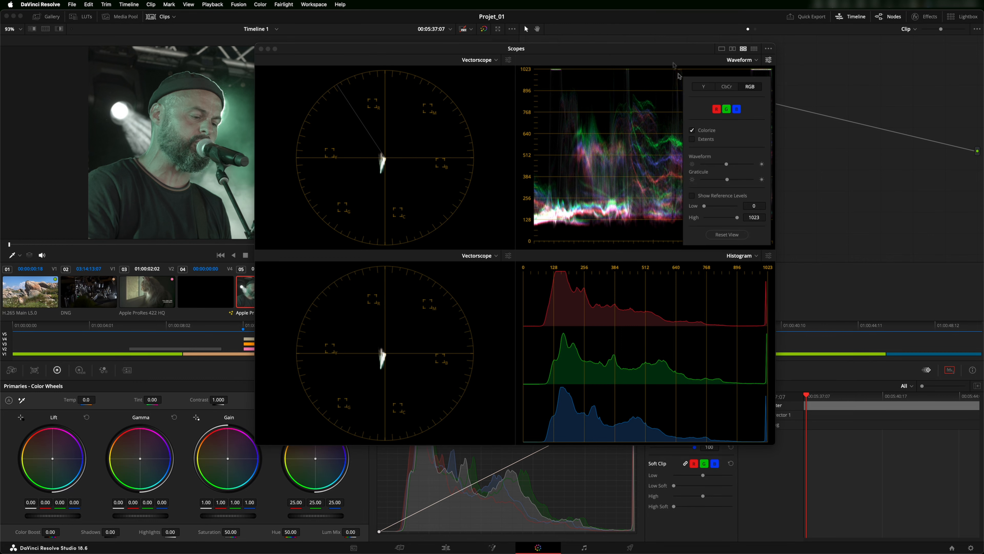
mouse_move(727, 166)
mouse_down()
mouse_move(739, 166)
mouse_move(729, 165)
mouse_move(737, 181)
mouse_move(723, 182)
mouse_up()
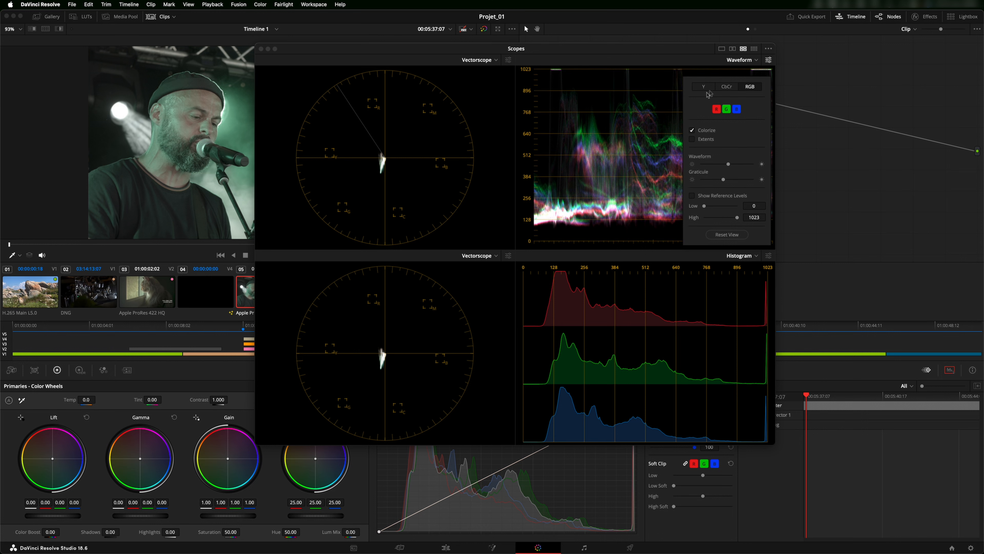
click(508, 60)
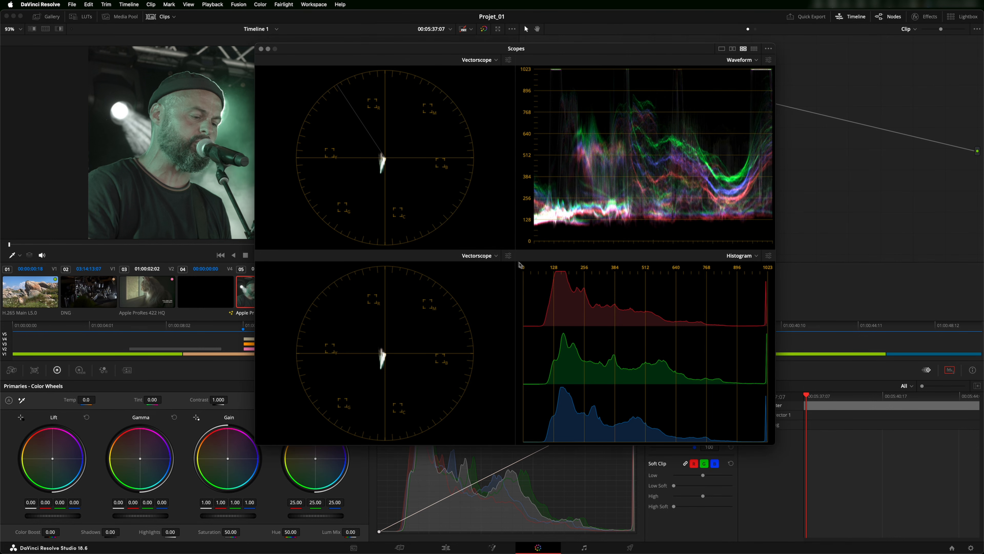
click(508, 256)
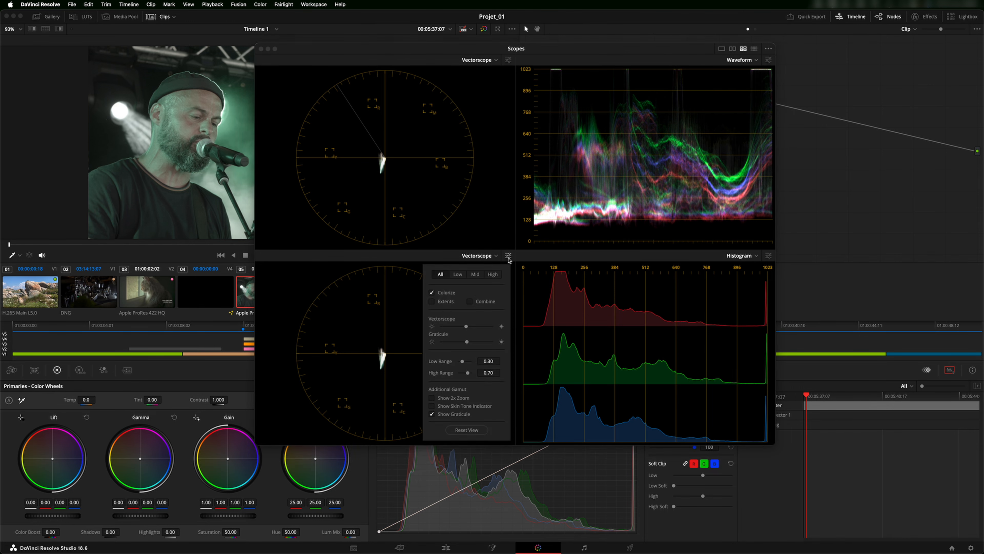
Check the first vectorscope's list of scope types, and switch the second vectorscope to Histogram.
click(495, 60)
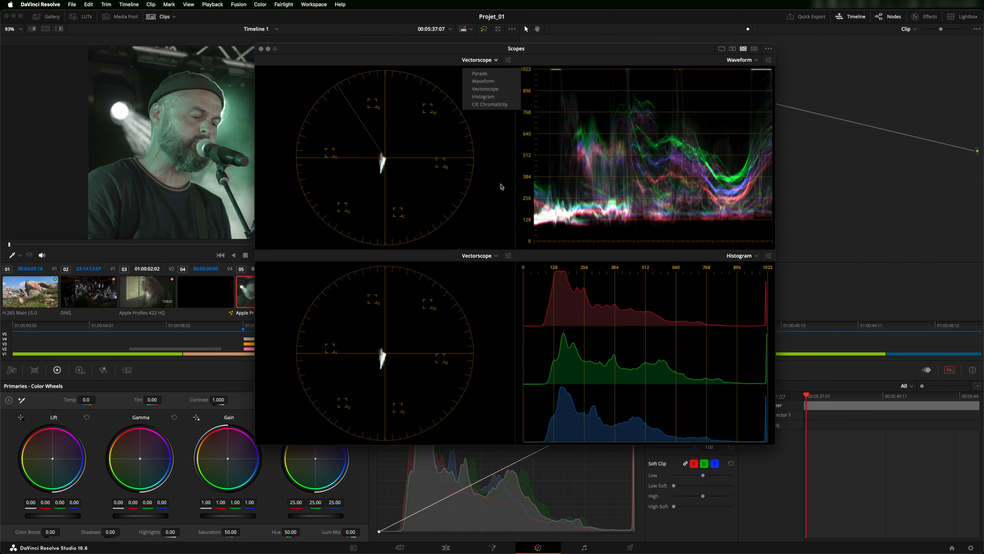
click(495, 169)
click(500, 257)
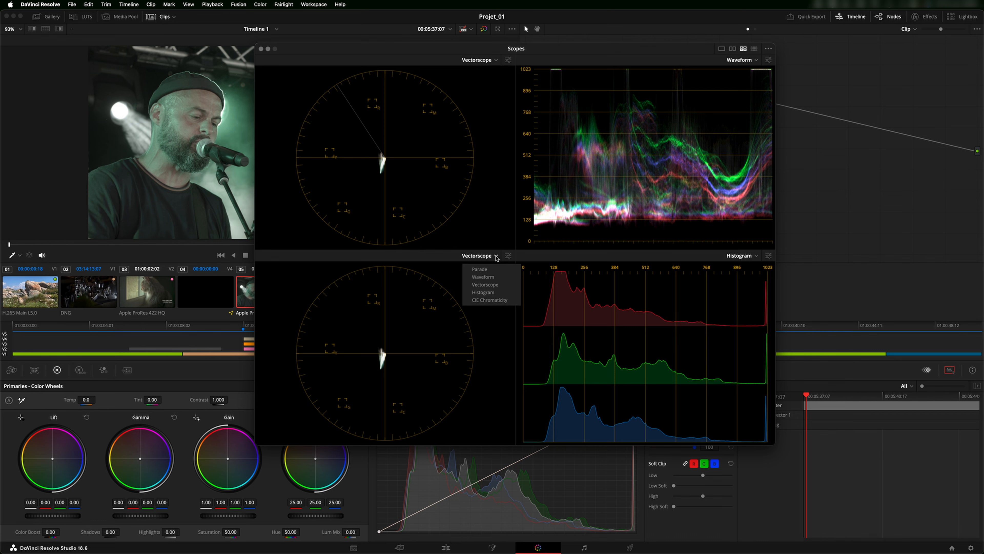
click(480, 291)
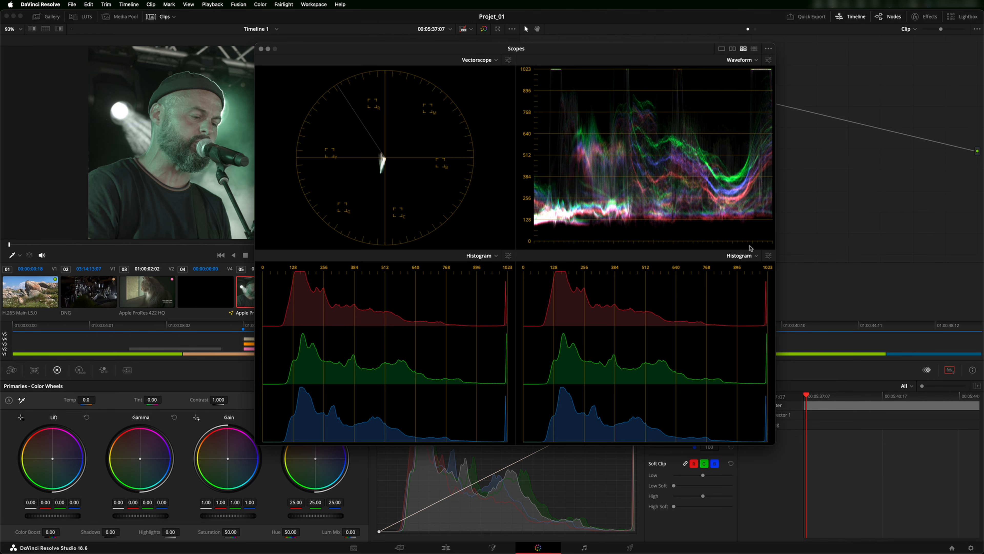
Switch the fourth scope to CIE Chromaticity to view it, and set it to Parade.
click(756, 256)
click(754, 300)
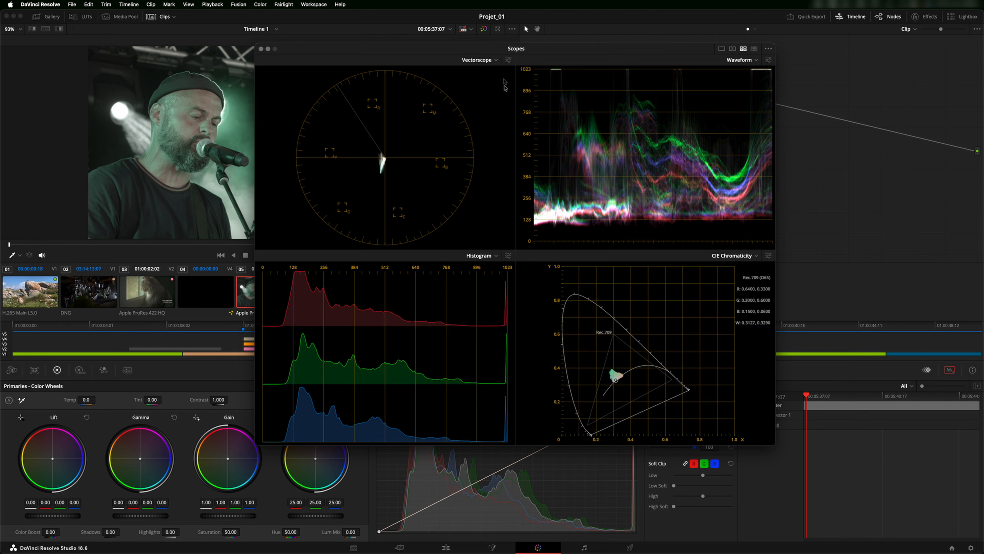
click(496, 60)
click(538, 128)
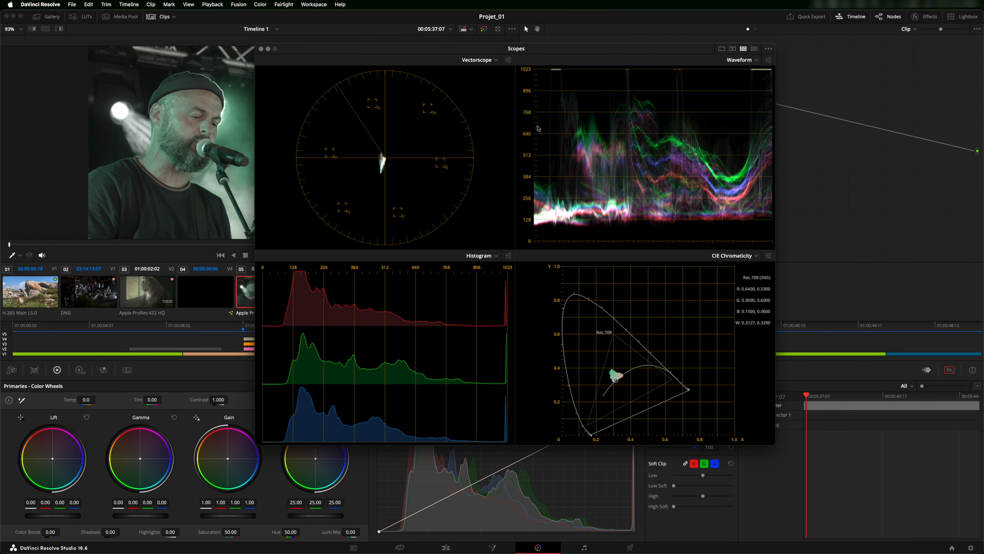
click(757, 256)
click(742, 271)
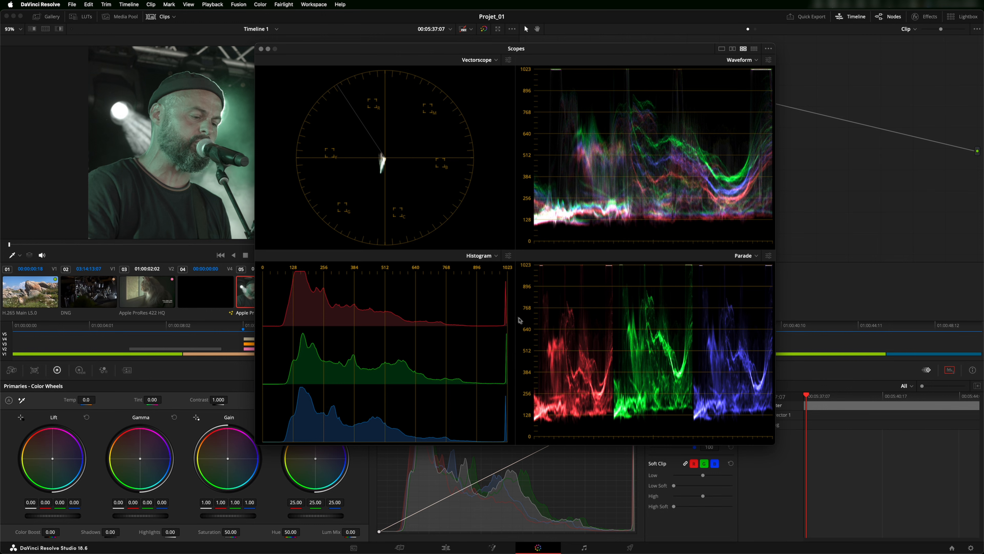
Close the floating scopes window and set the docked scope to Parade.
click(262, 48)
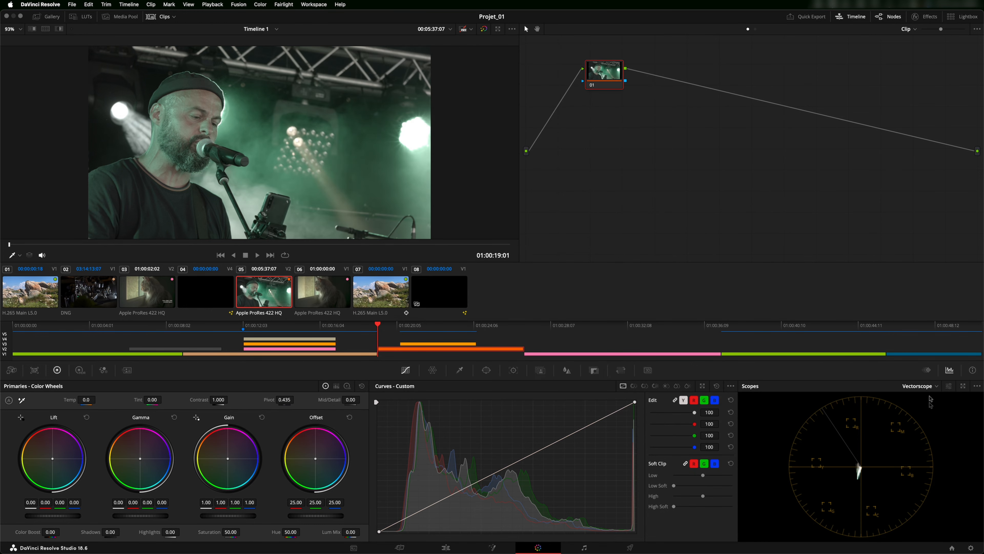
click(935, 387)
click(926, 403)
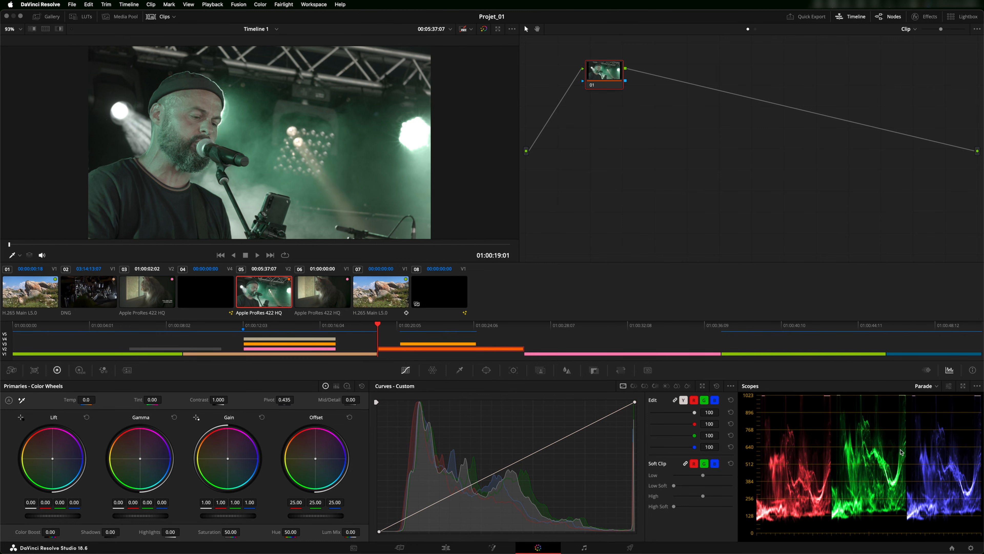
Try Video Level Scopes as the waveform scale style, and return to Data Level Scopes.
click(977, 388)
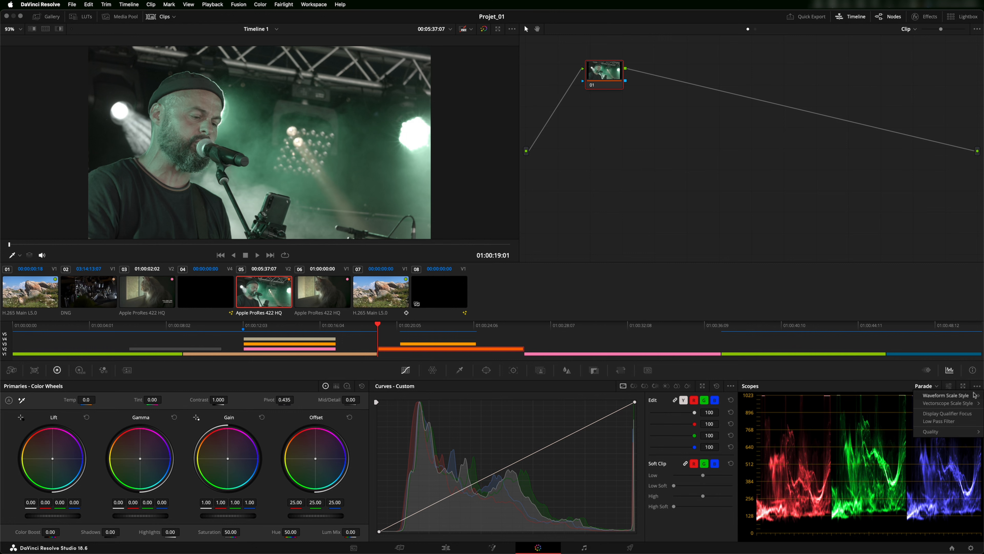
mouse_move(969, 398)
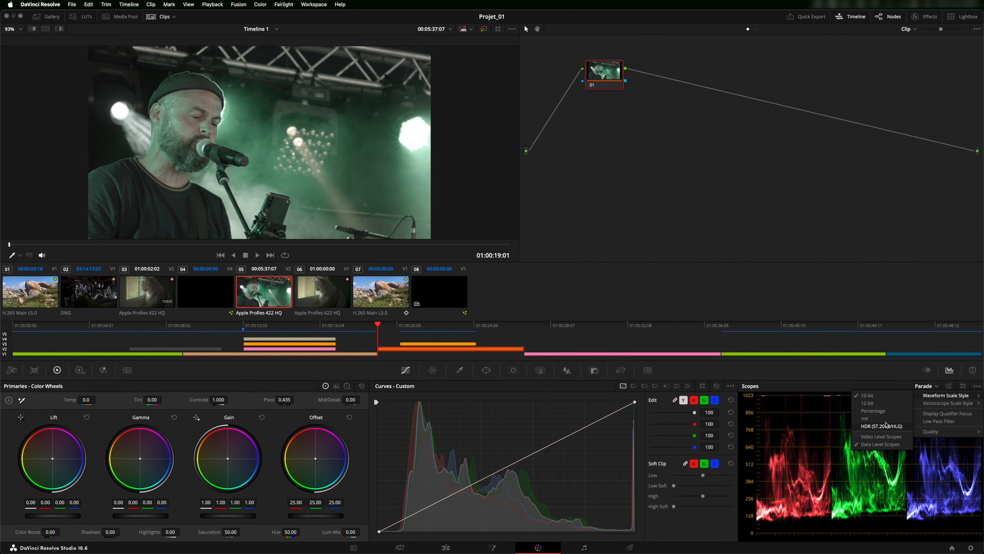
click(880, 436)
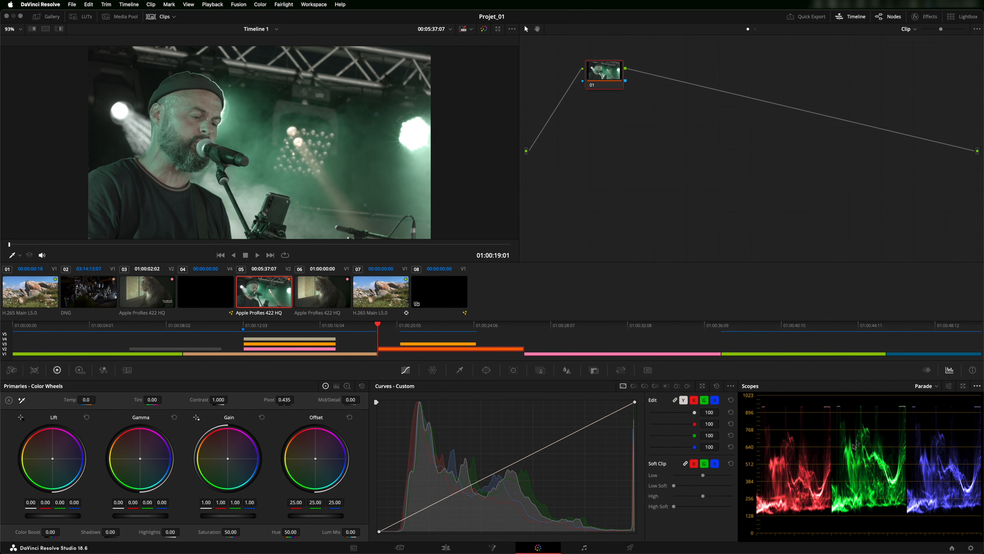
click(977, 385)
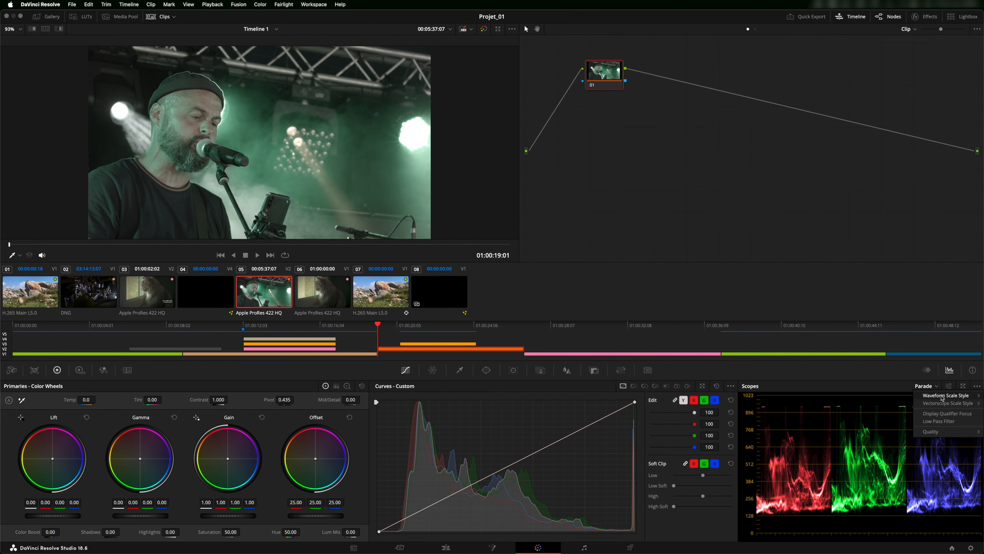
mouse_move(943, 397)
click(892, 444)
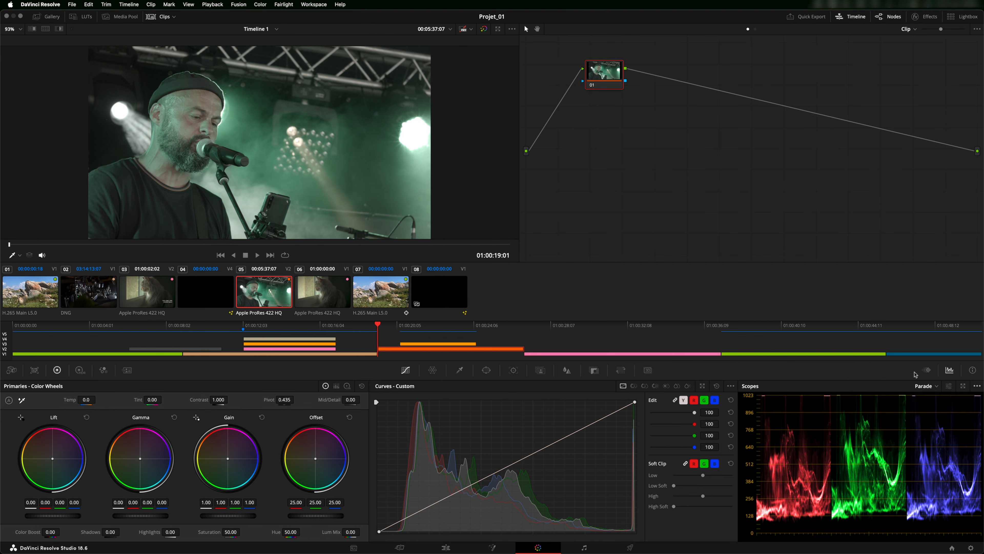
Examine the Vectorscope Scale Style and Quality options available for the scopes.
click(978, 386)
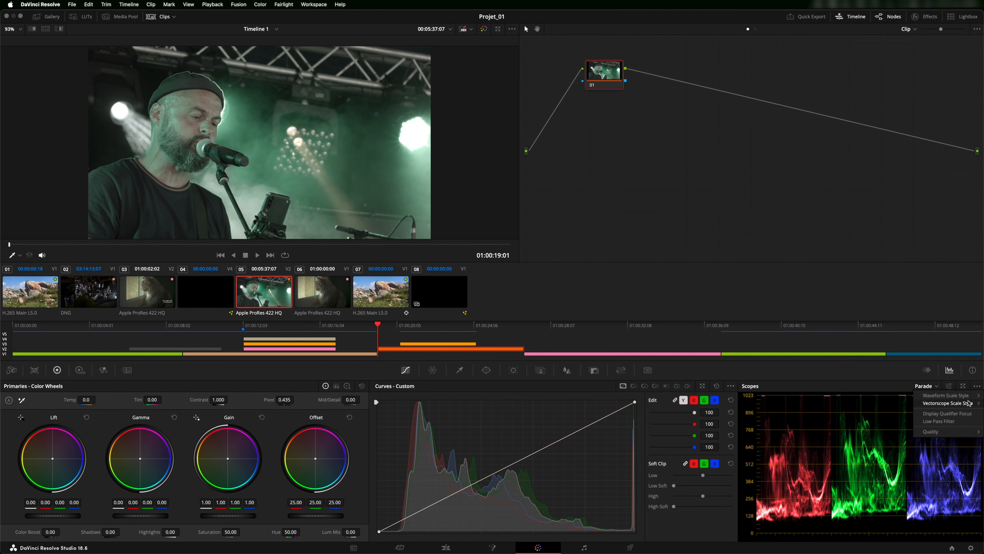
mouse_move(958, 404)
mouse_move(960, 434)
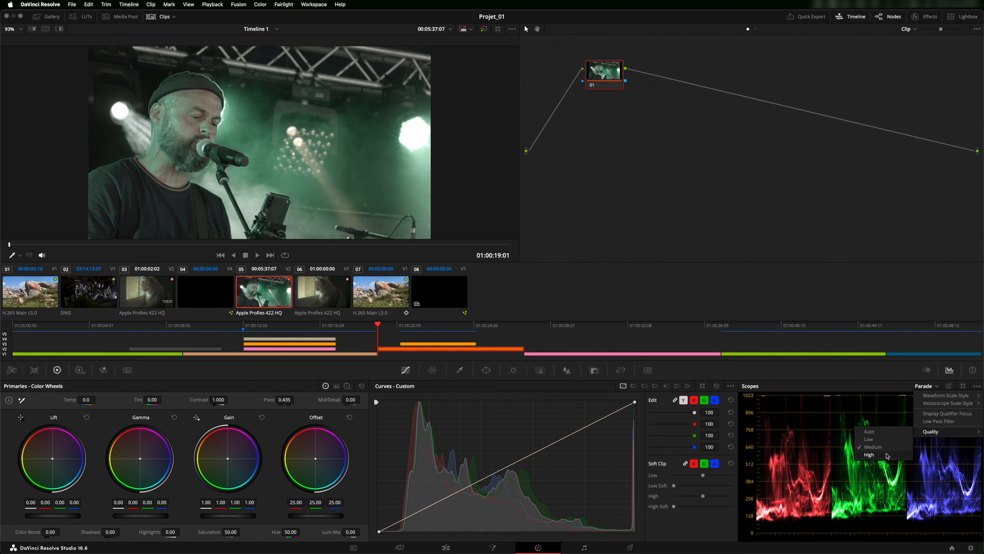
click(884, 434)
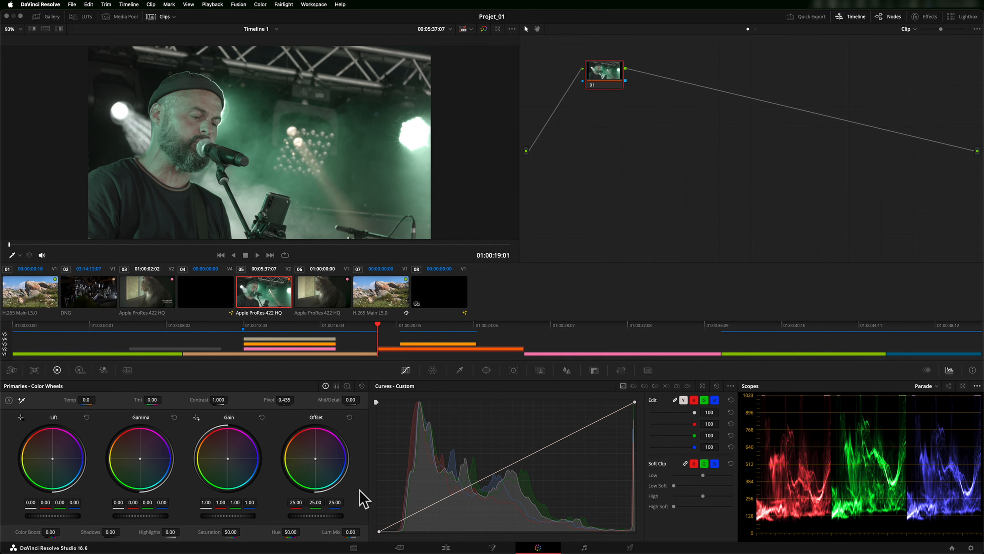
Lower the Offset master level to 17.80 to watch the Parade respond, and reset the Offset wheel.
drag(332, 516, 186, 510)
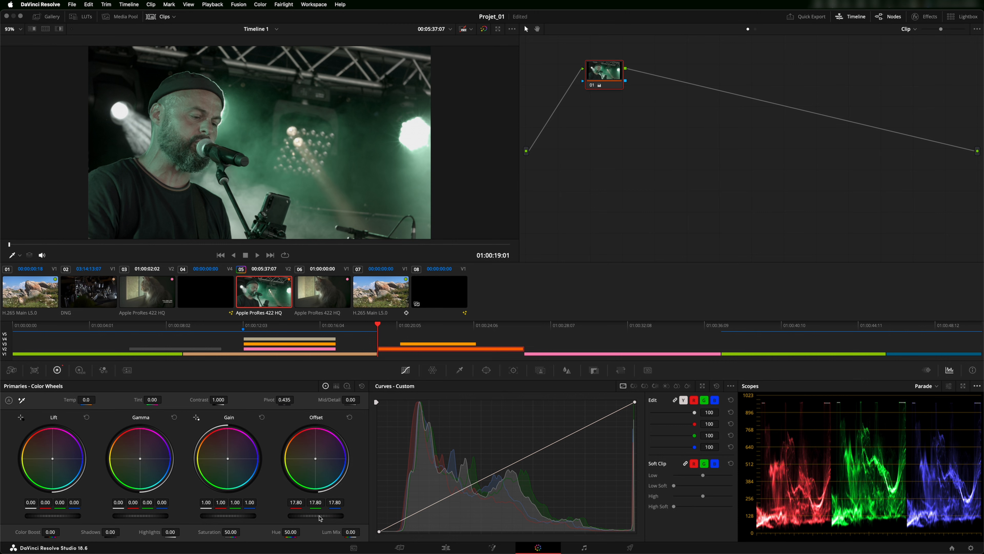
click(350, 416)
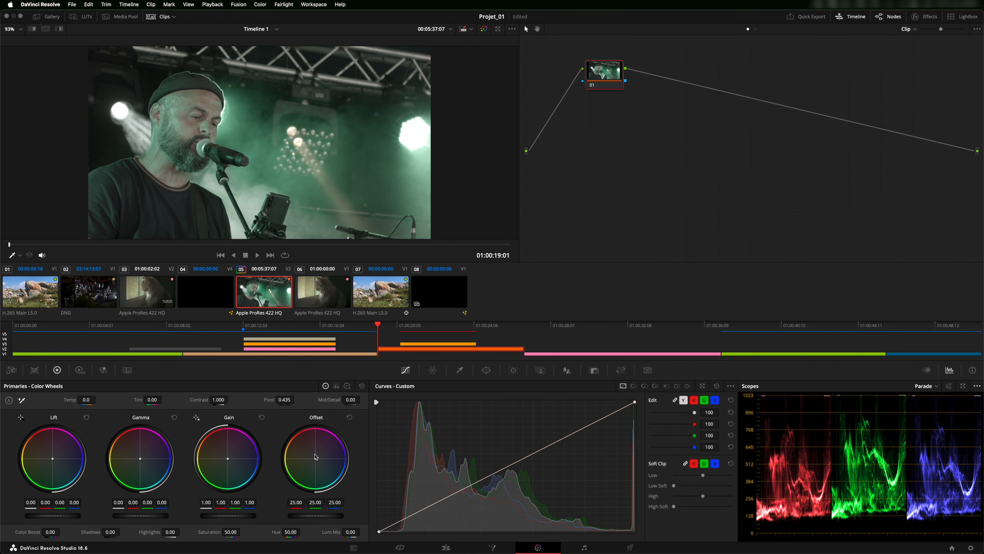
Try lowering the Offset master level to 16.20 and to 2.90, resetting the Offset wheel each time.
drag(336, 519, 220, 511)
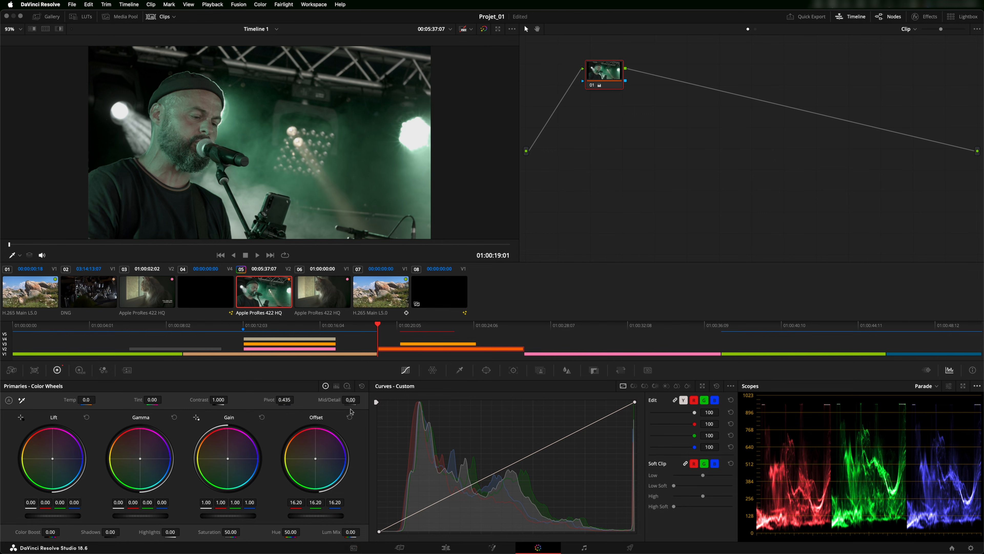
click(349, 416)
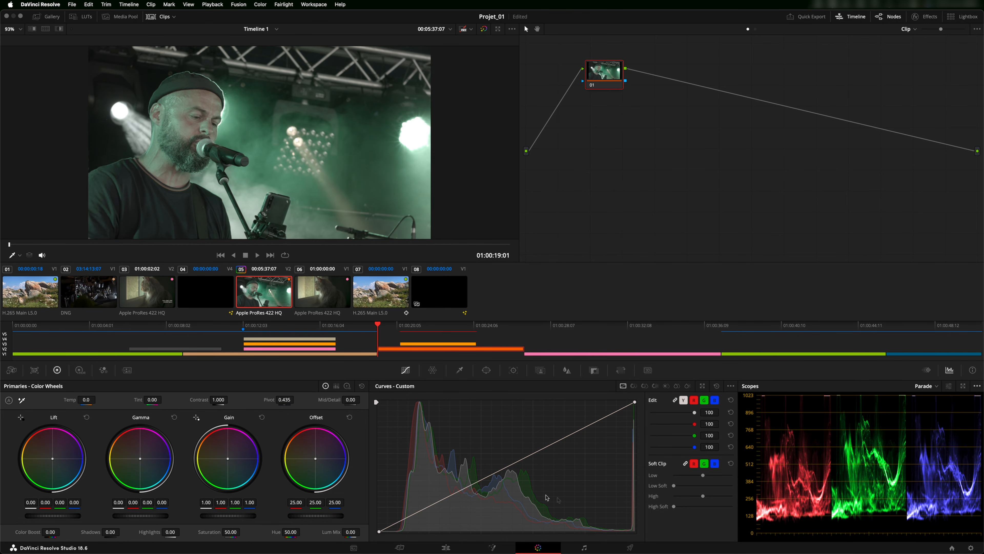
drag(339, 519, 35, 503)
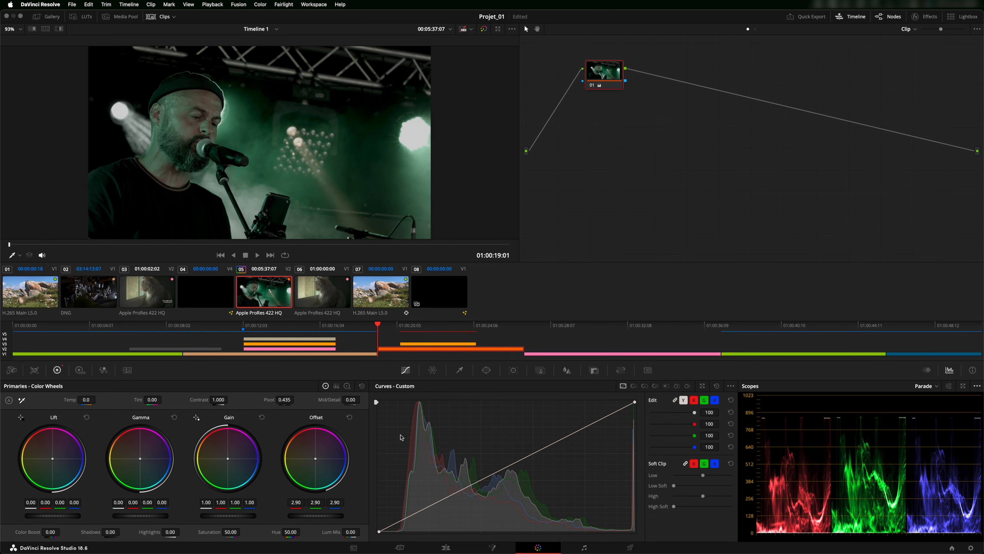
click(349, 417)
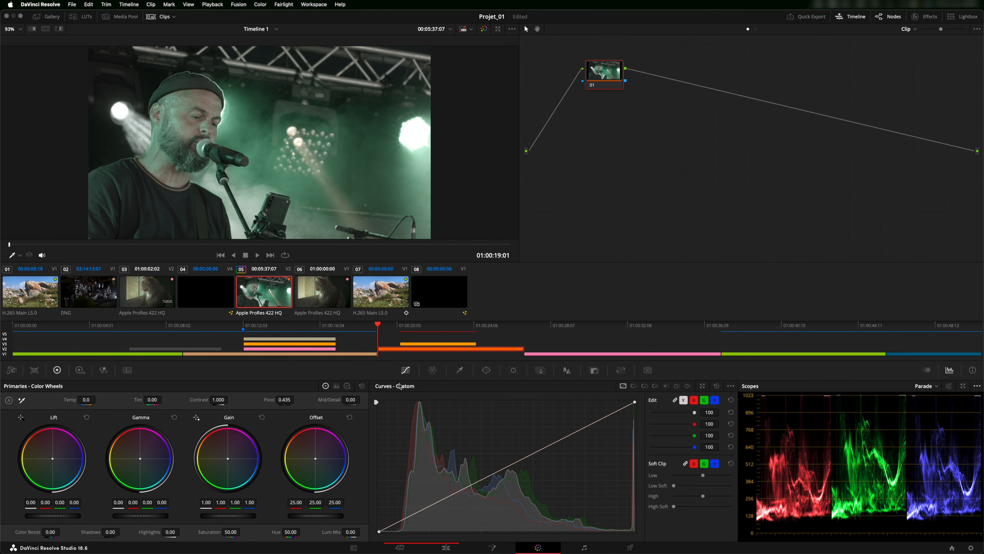
Look through the Color Warper, Qualifier, Window, Tracker, Magic Mask, Blur, Key and Sizing palettes, and return to the Custom Curves.
click(433, 370)
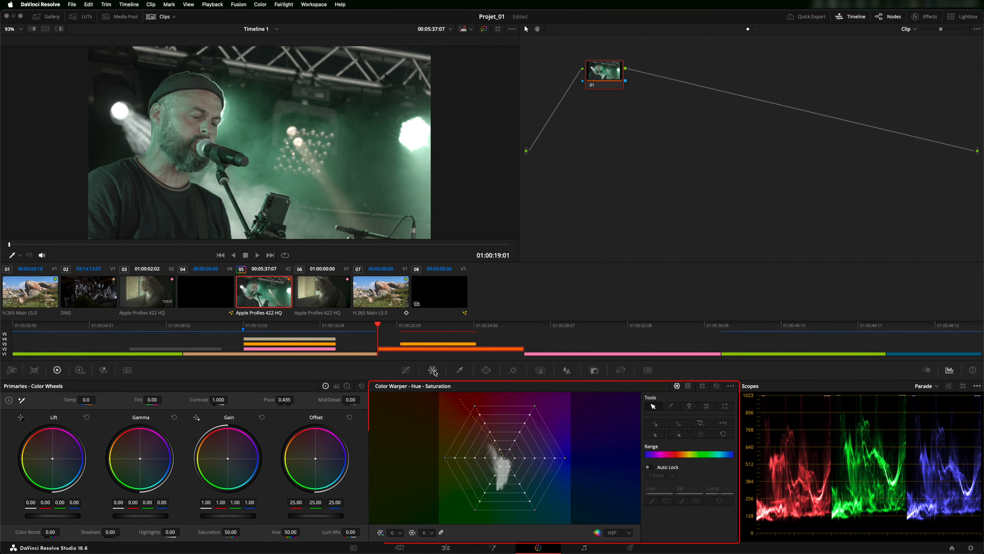
click(460, 371)
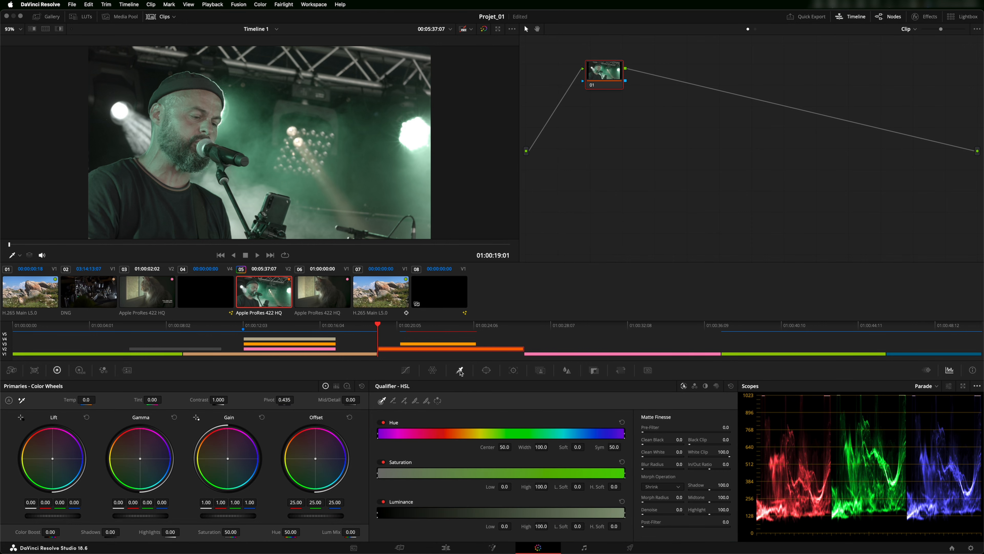
click(486, 371)
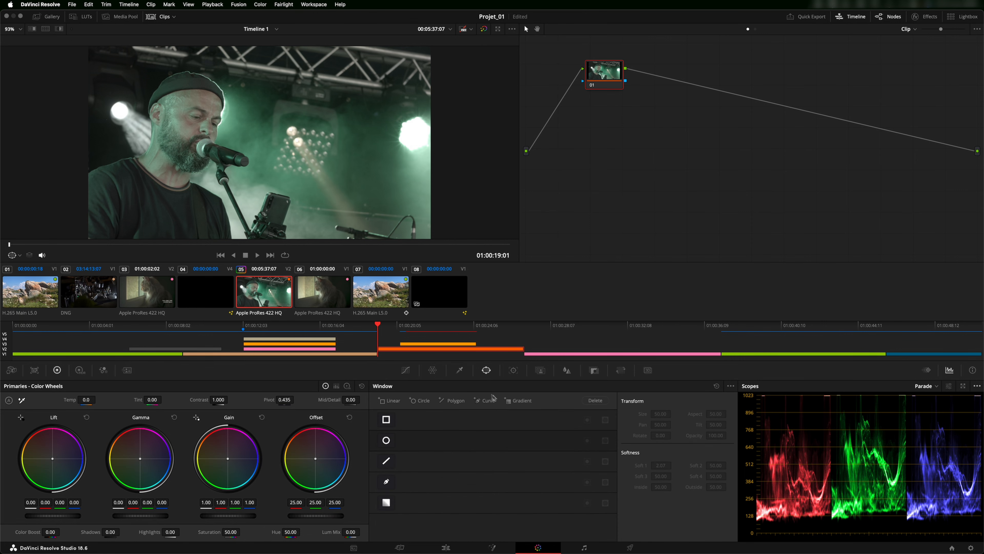
click(514, 371)
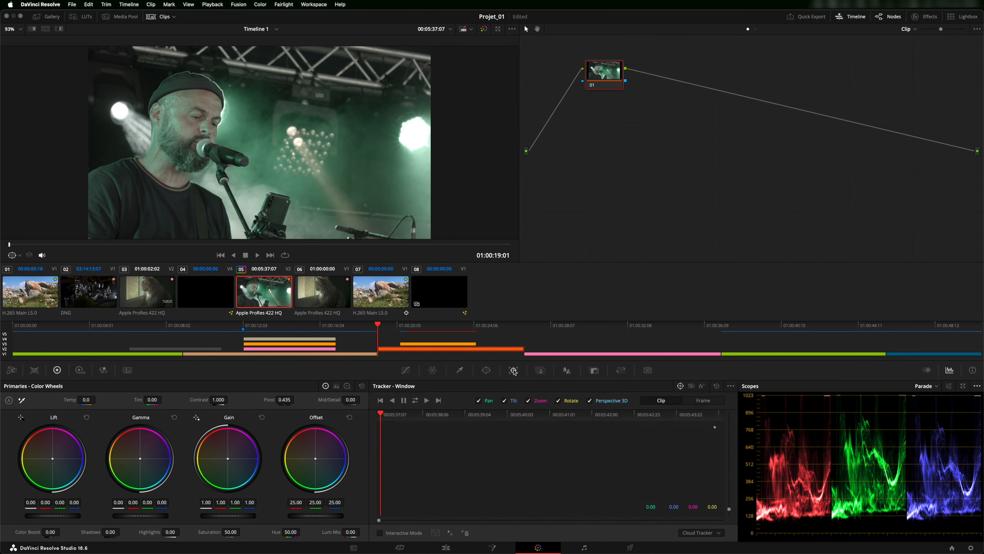
click(540, 370)
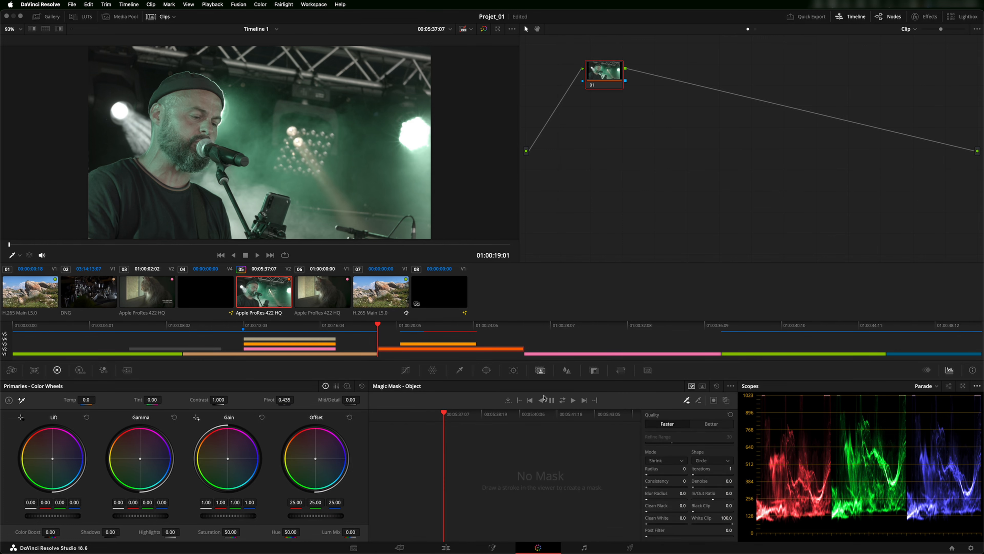
click(567, 371)
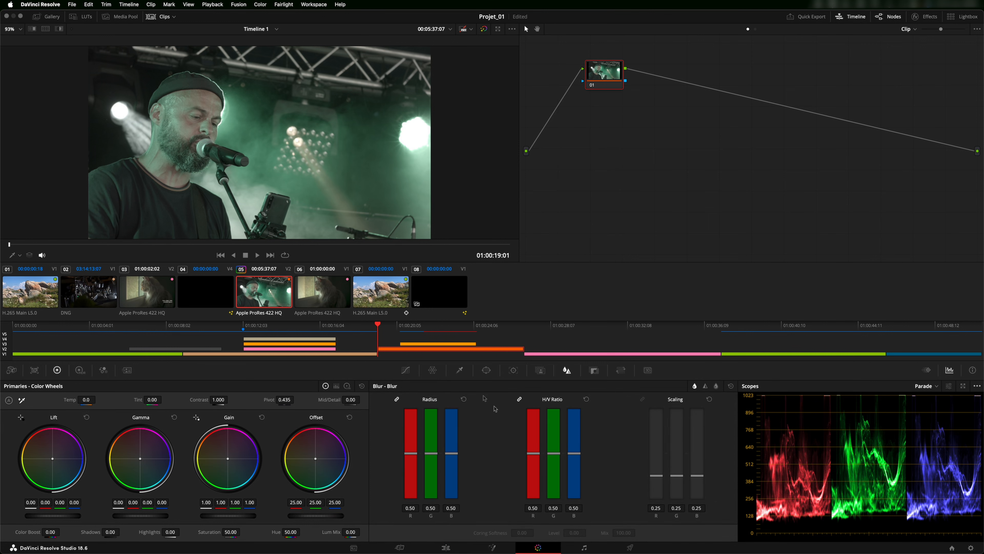
click(594, 371)
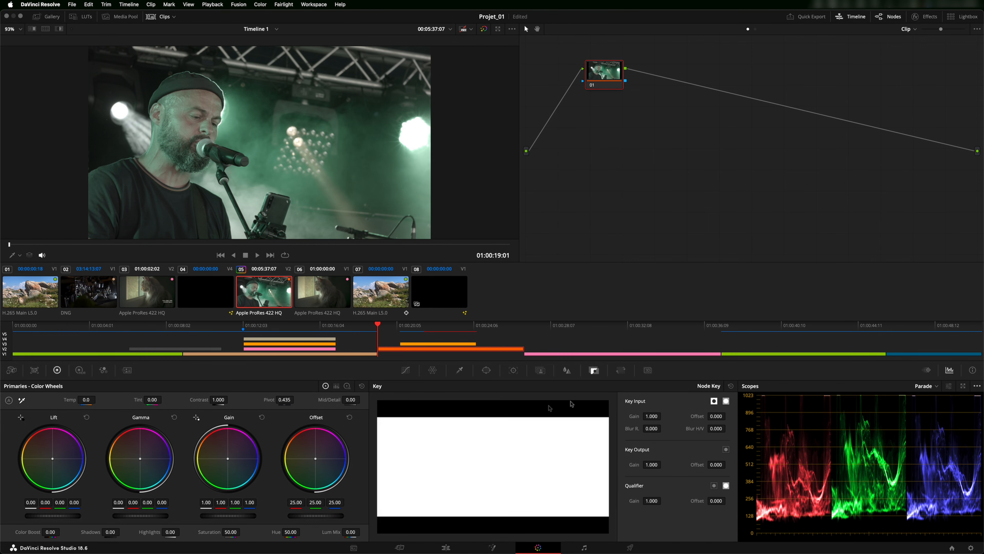
click(622, 371)
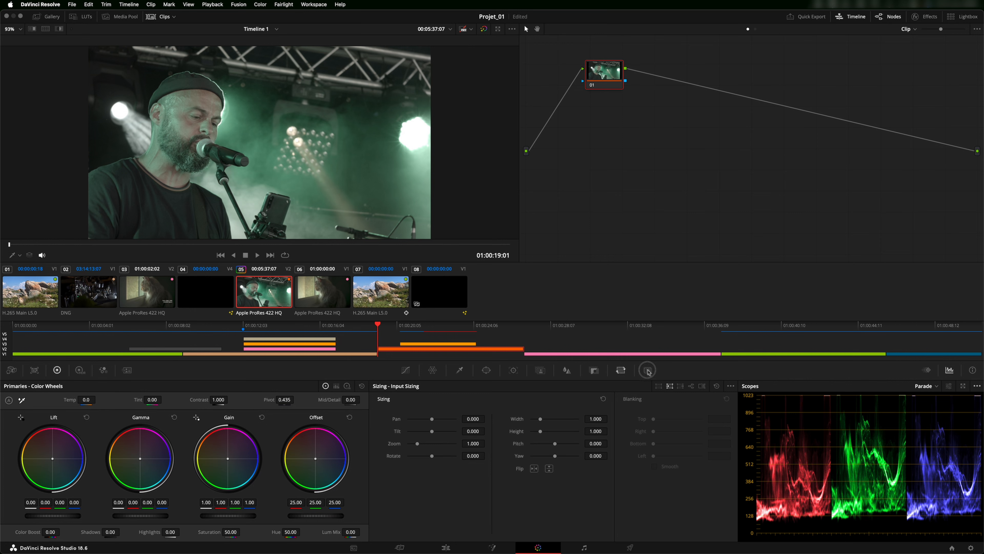
click(405, 371)
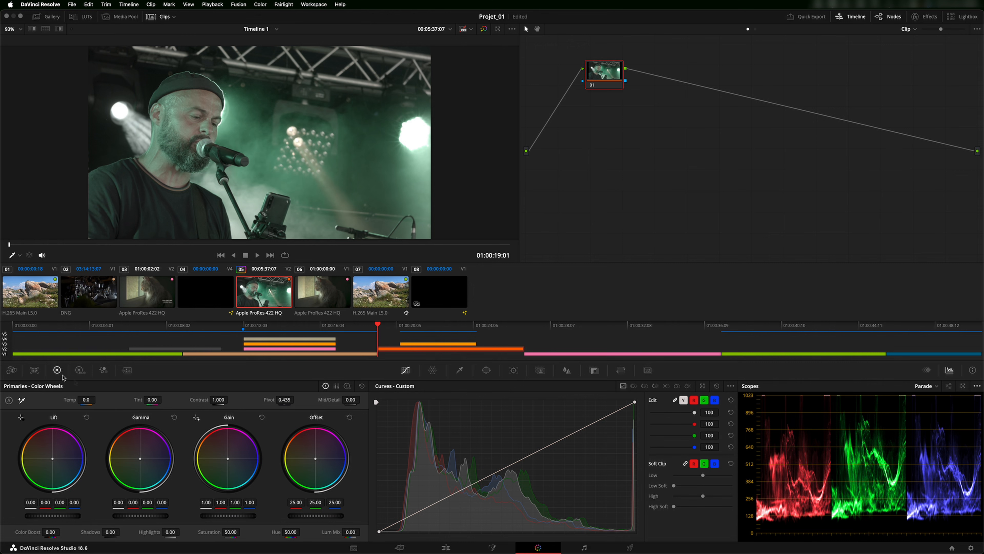
Open the Camera Raw palette and compare its availability for the DNG clip and the ProRes concert clip, ending on the DNG clip.
click(11, 370)
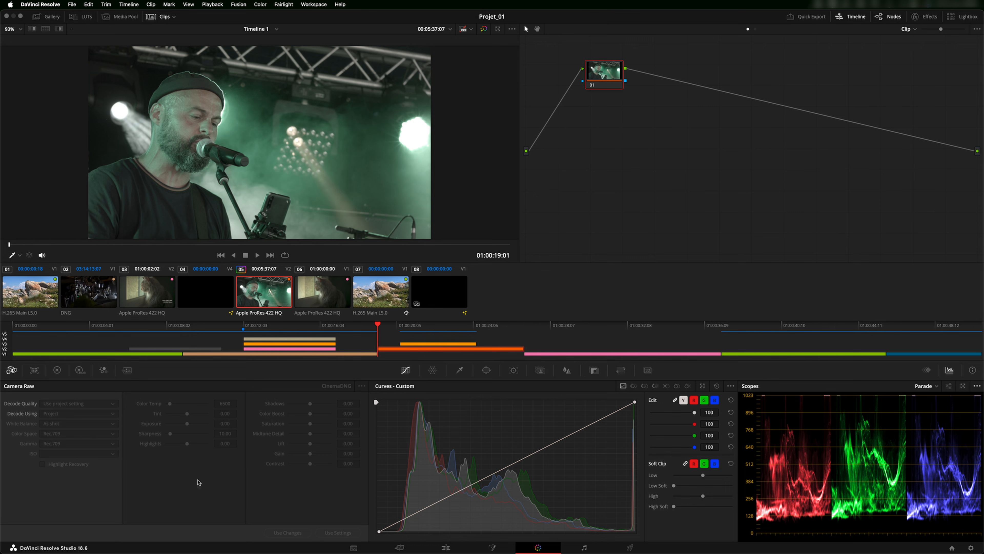
click(88, 294)
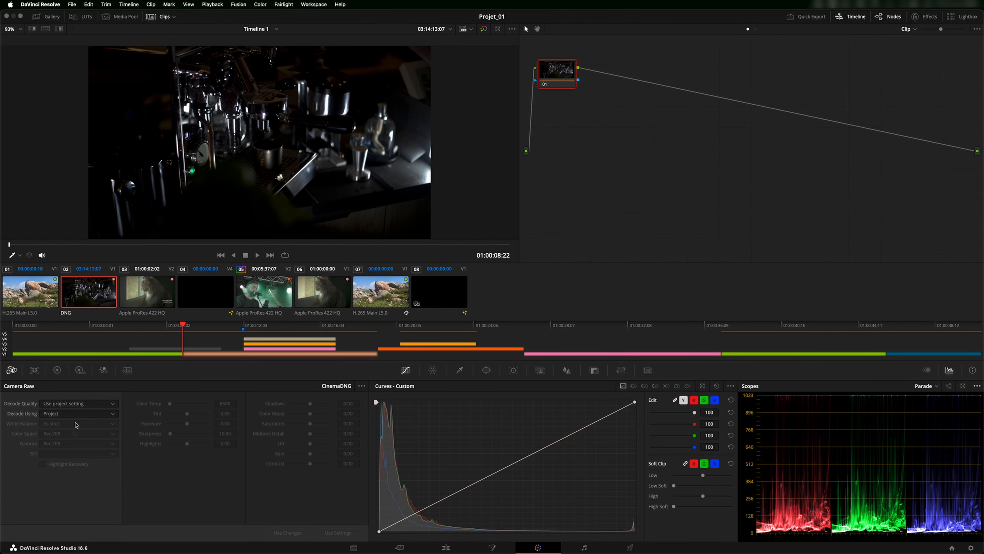
click(265, 297)
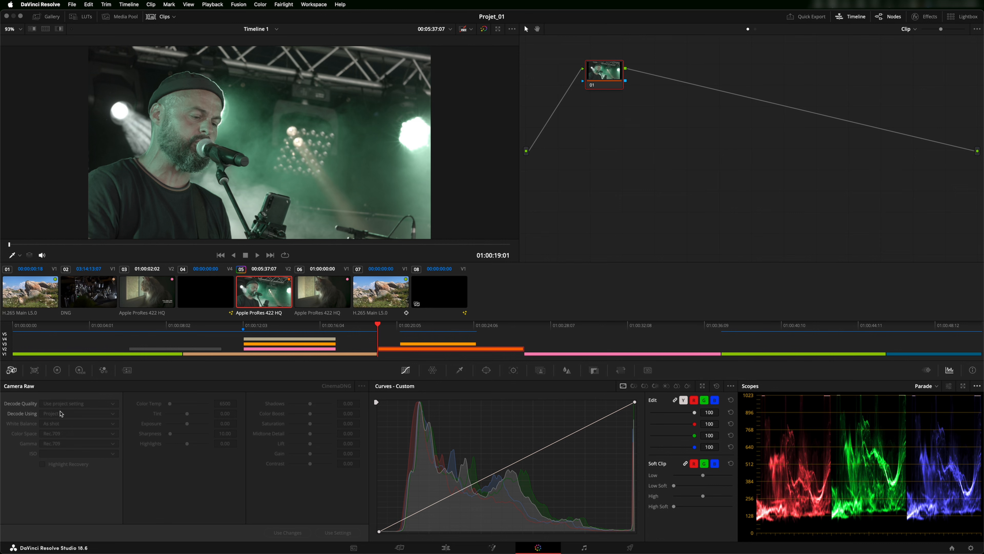
click(94, 295)
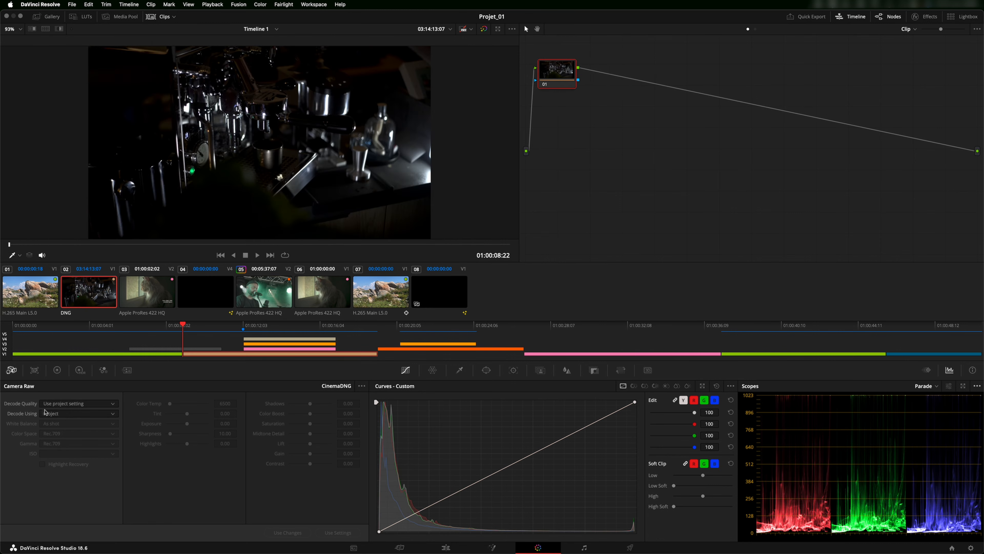
Check the Decode Quality options, set the DNG clip's Decode Using to Clip, and view the White Balance presets.
click(72, 405)
click(79, 405)
click(68, 414)
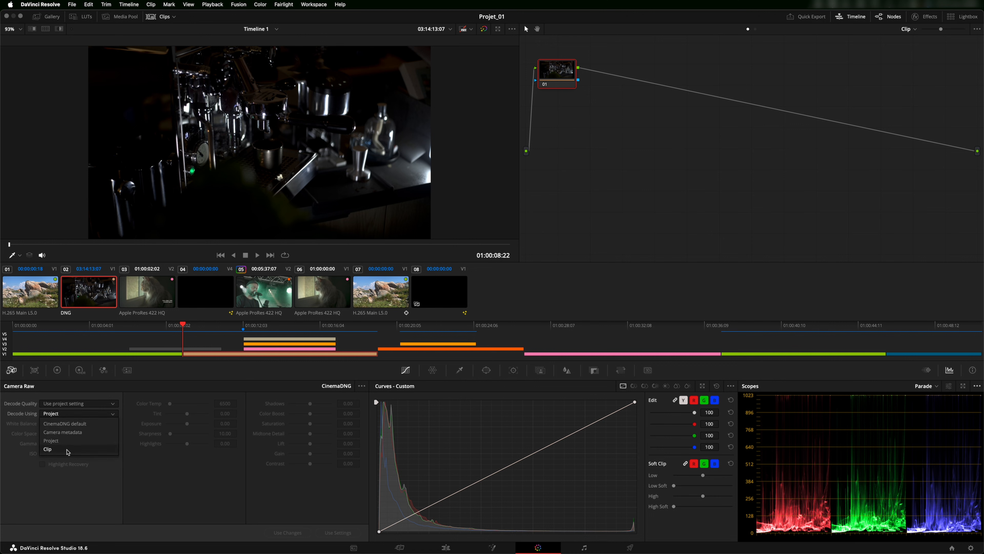
click(68, 450)
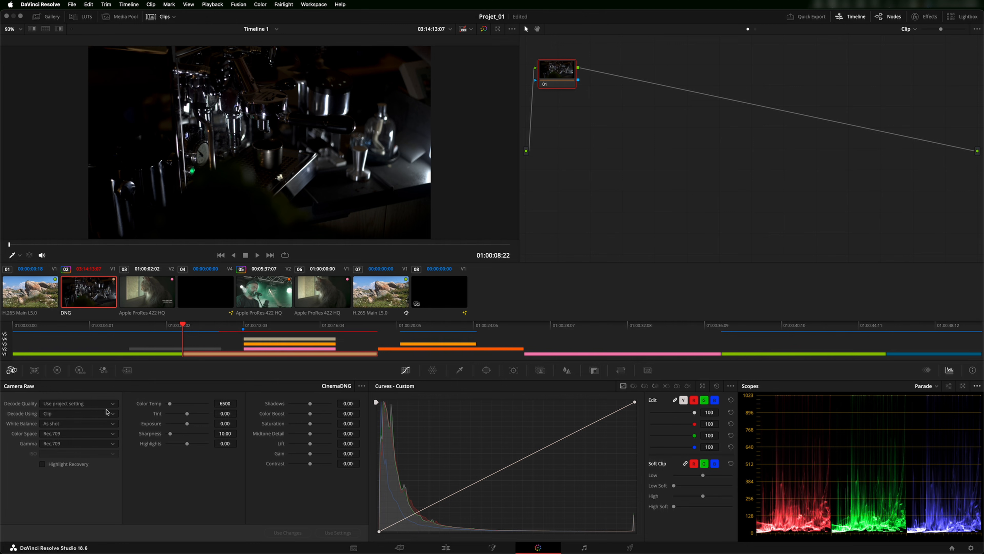
click(55, 424)
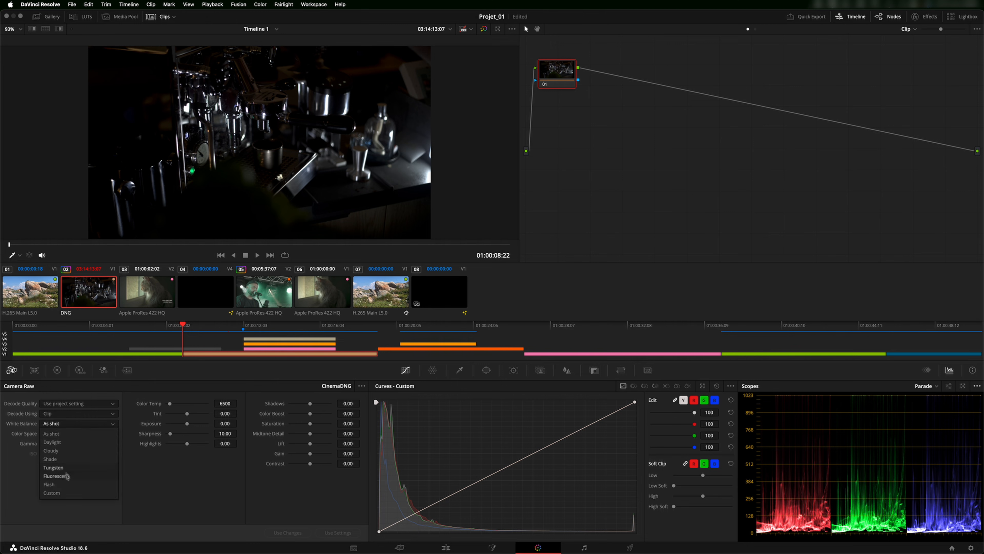
click(70, 426)
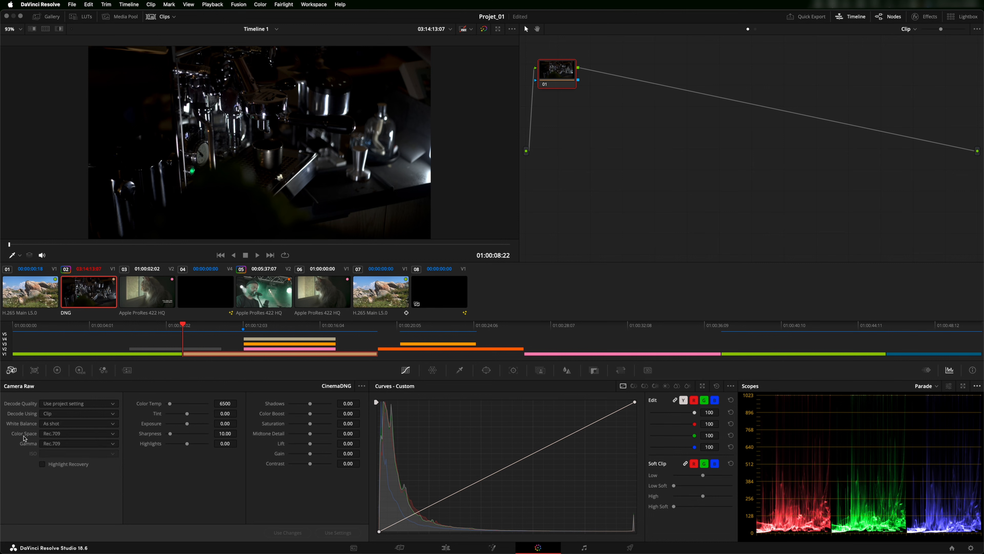
Set the DNG clip's Color Space to P3 D60 and enable Highlight Recovery.
click(70, 435)
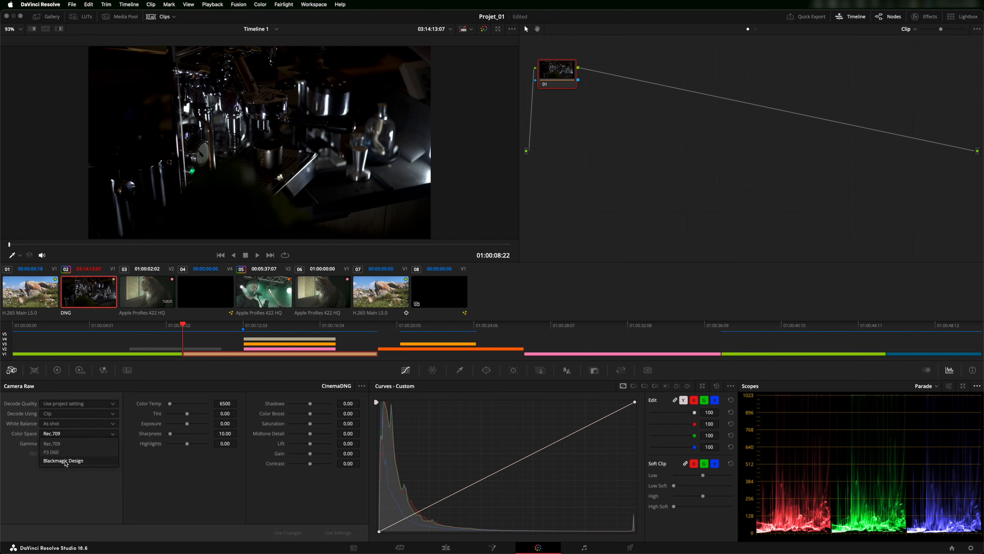
click(64, 452)
click(75, 443)
click(65, 469)
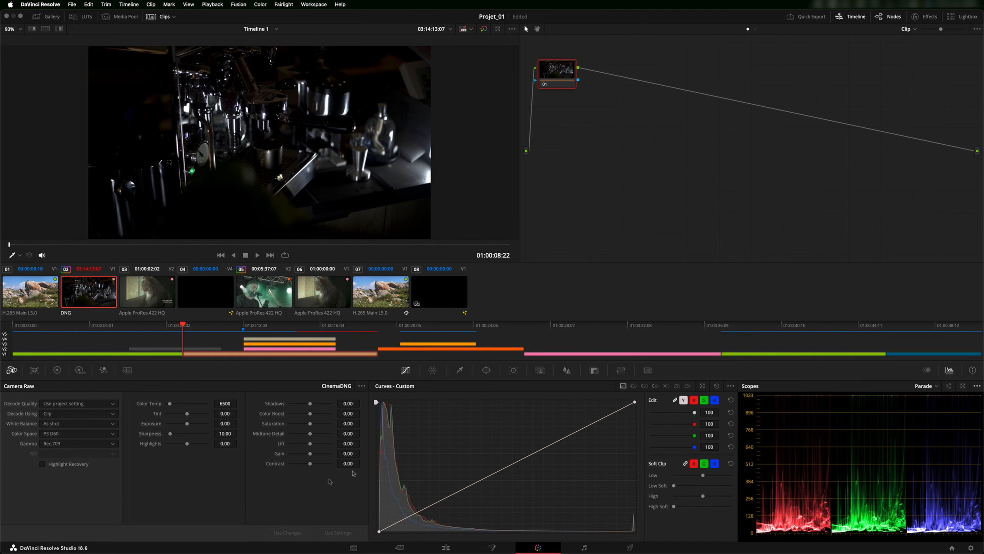
click(42, 465)
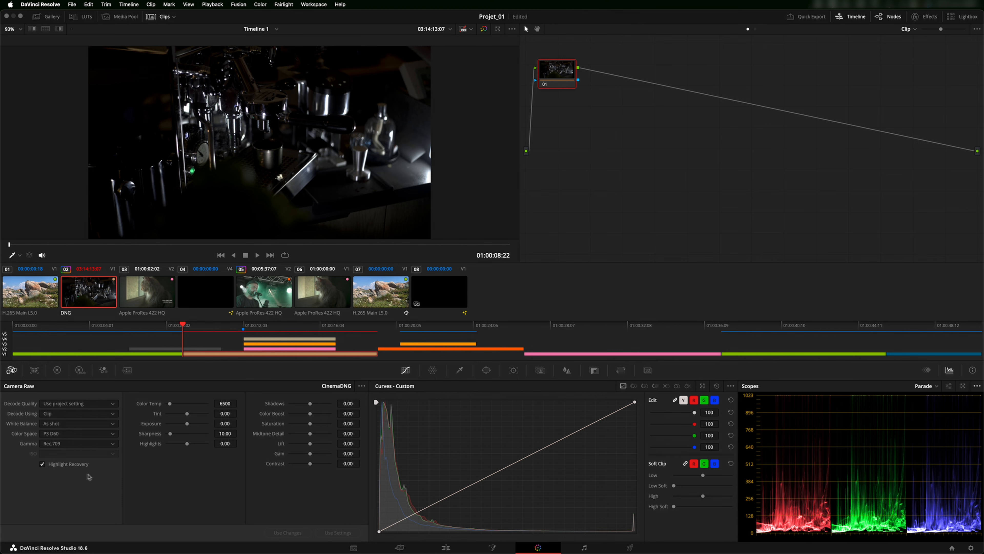
Try raw adjustments of Exposure 1.18, Sharpness 30, Highlights -1.80 and Shadows 20, test Lift and Contrast, and reset Contrast.
drag(187, 424, 186, 447)
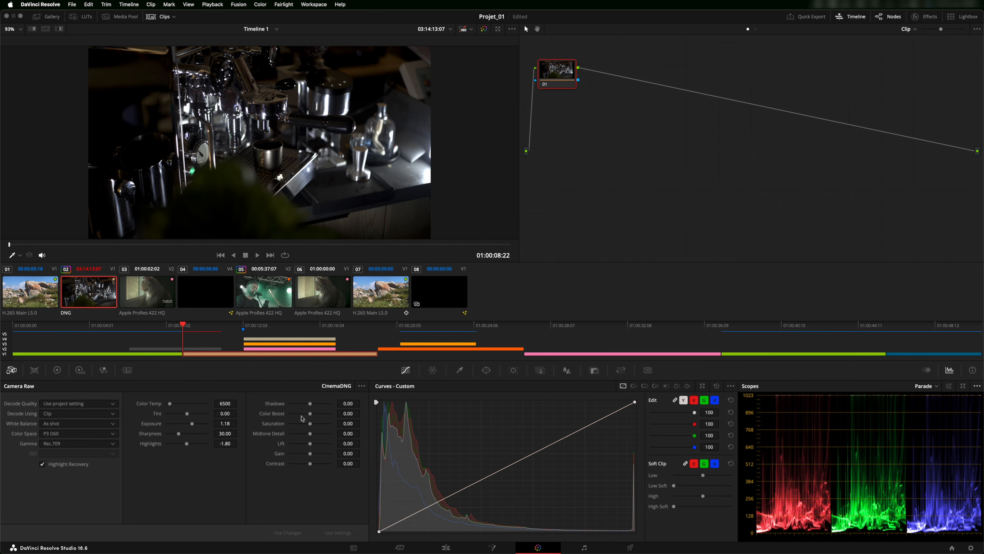
mouse_move(311, 405)
mouse_down()
mouse_move(302, 405)
mouse_move(316, 405)
mouse_up()
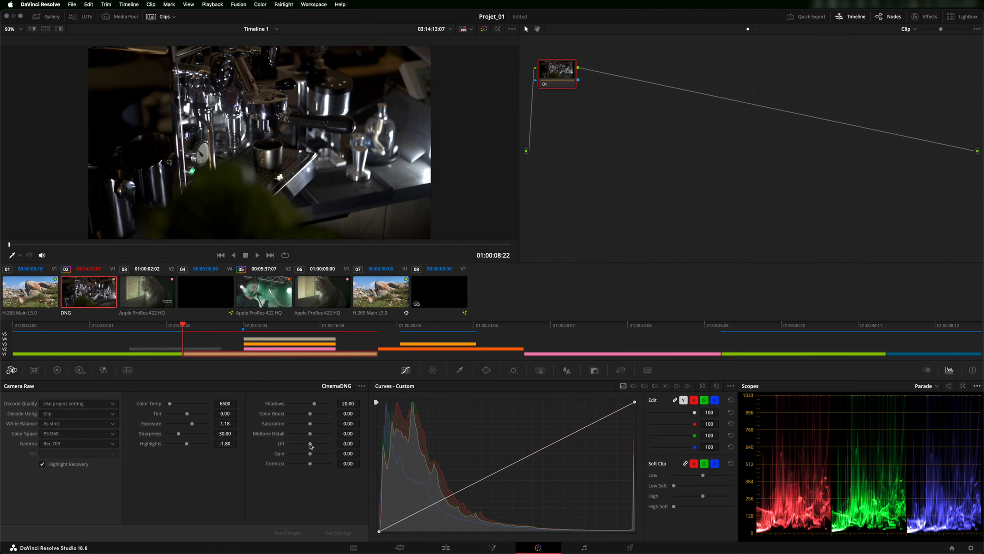
drag(311, 447, 311, 447)
mouse_move(312, 466)
mouse_down()
mouse_move(295, 466)
mouse_move(305, 467)
mouse_up()
double_click(279, 464)
Set the DNG clip's Decode Using back to Project and open the Color Match palette.
click(113, 414)
click(91, 441)
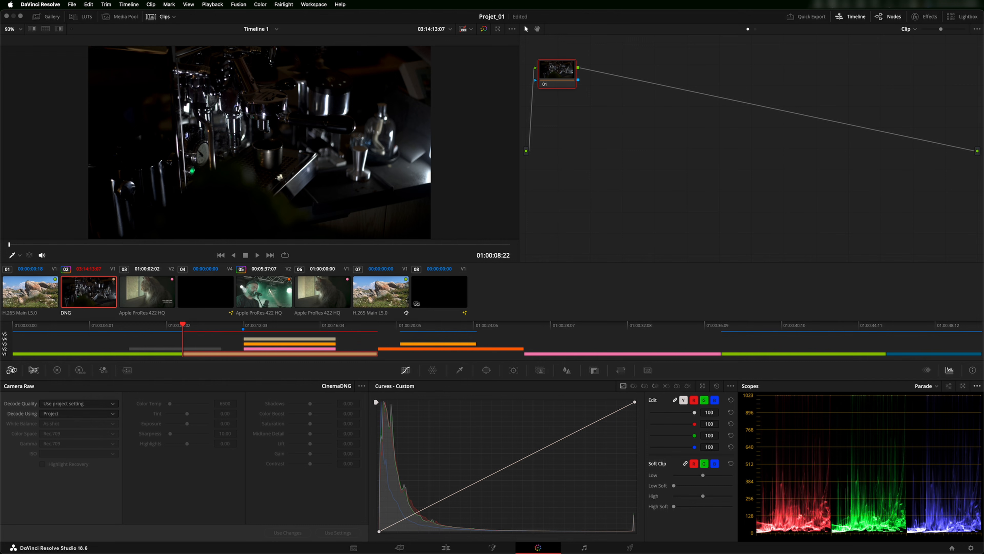
click(34, 370)
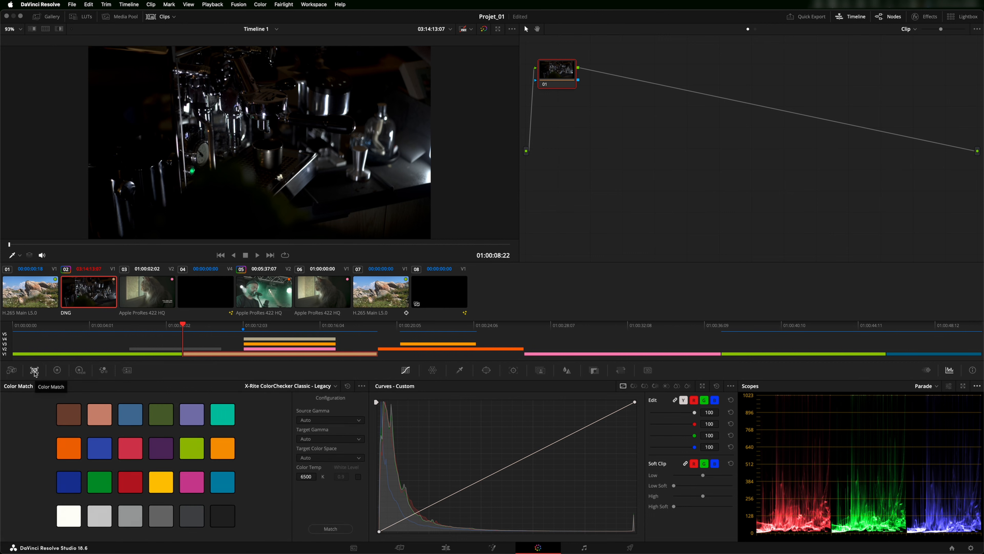
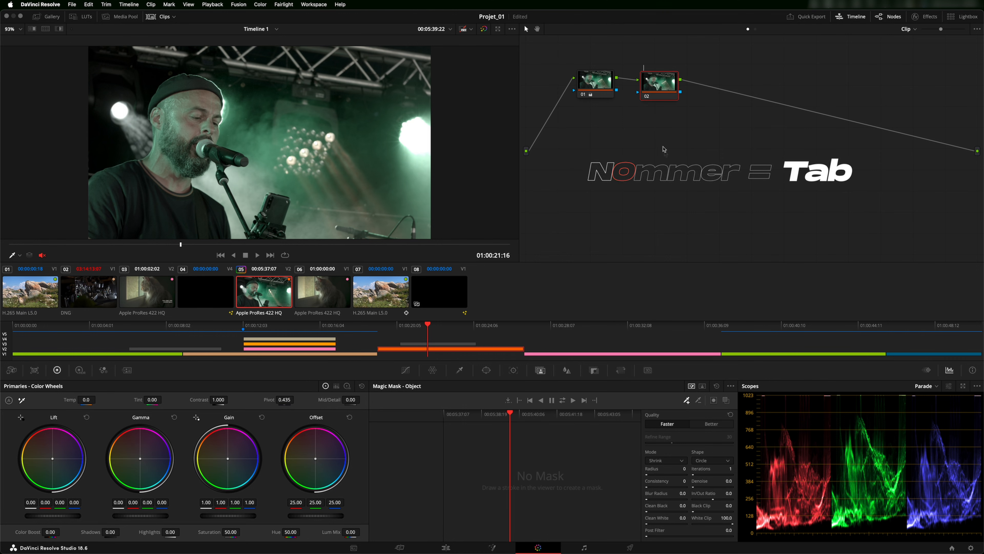
Label the concert clip's second node SAT and check where Keyboard Customization is found.
text(SAT)
key(Return)
click(37, 5)
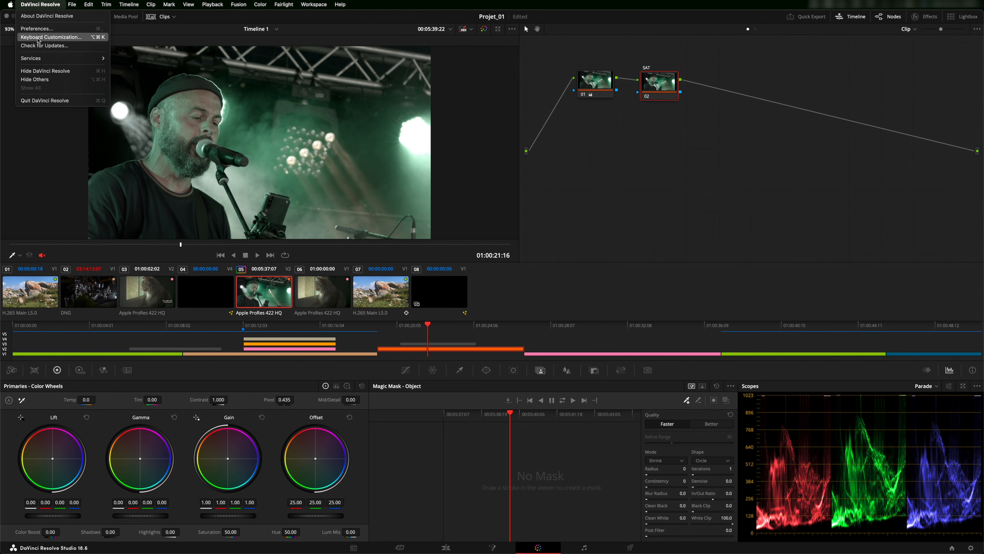
click(661, 149)
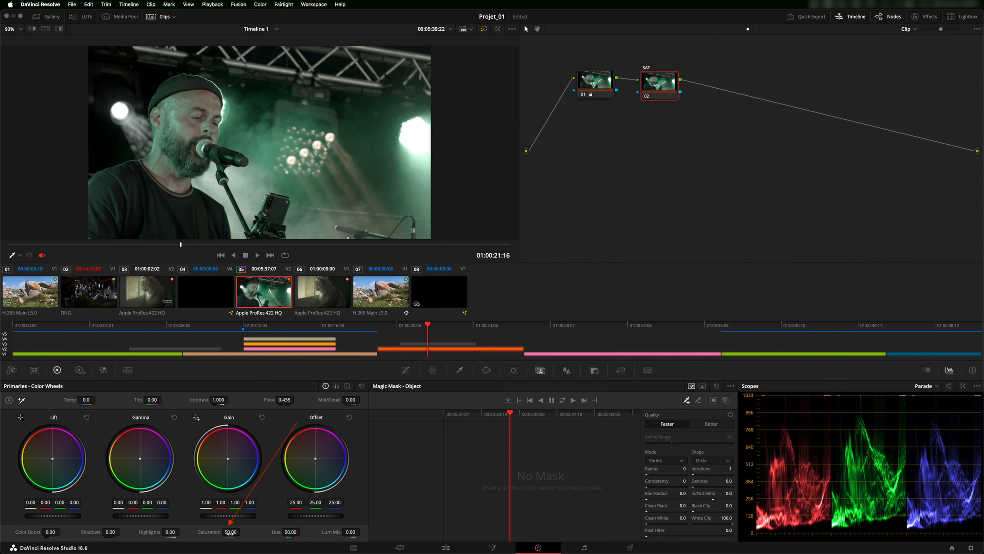
Try raising the SAT node's saturation freehand, reset it, and set the saturation to exactly 70.
drag(226, 532, 264, 533)
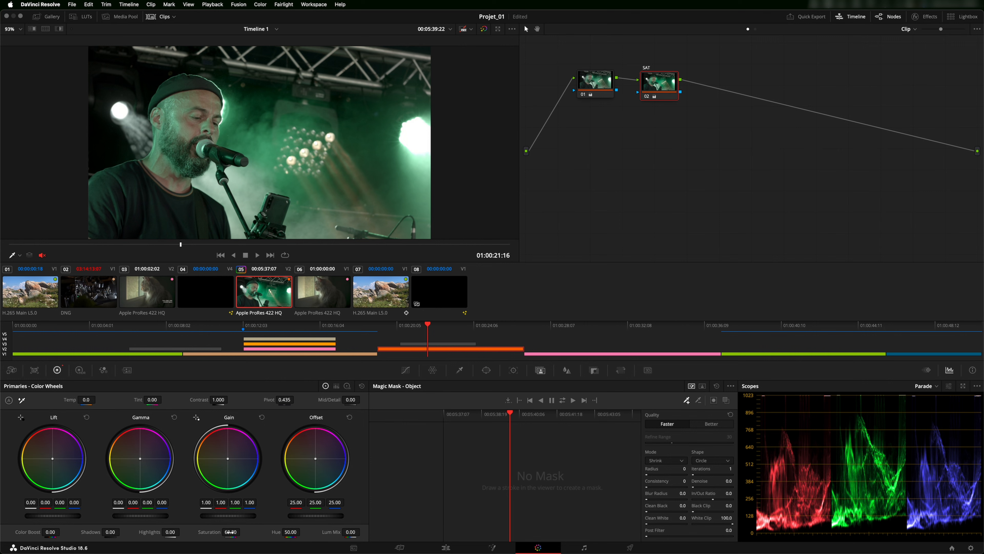
double_click(212, 533)
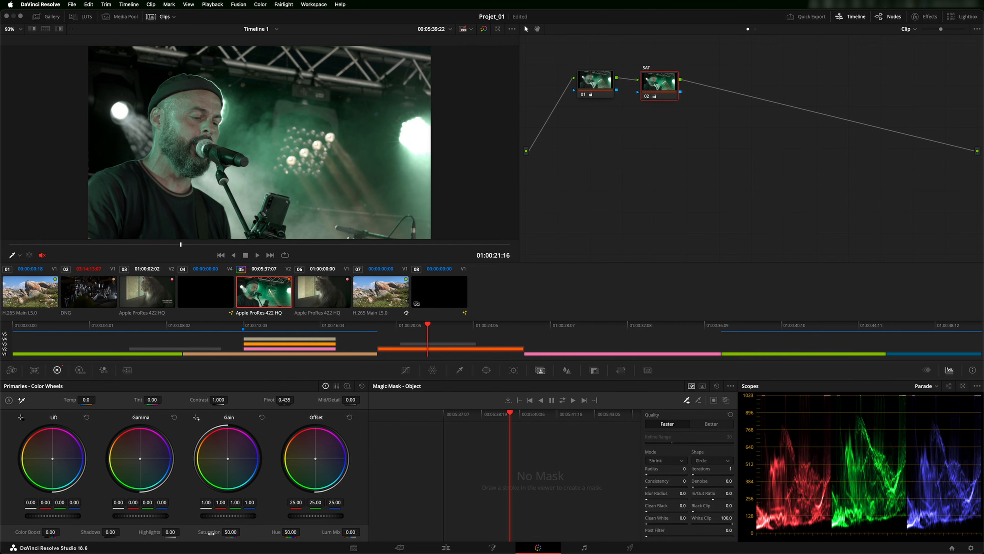
click(230, 532)
text(70)
key(Return)
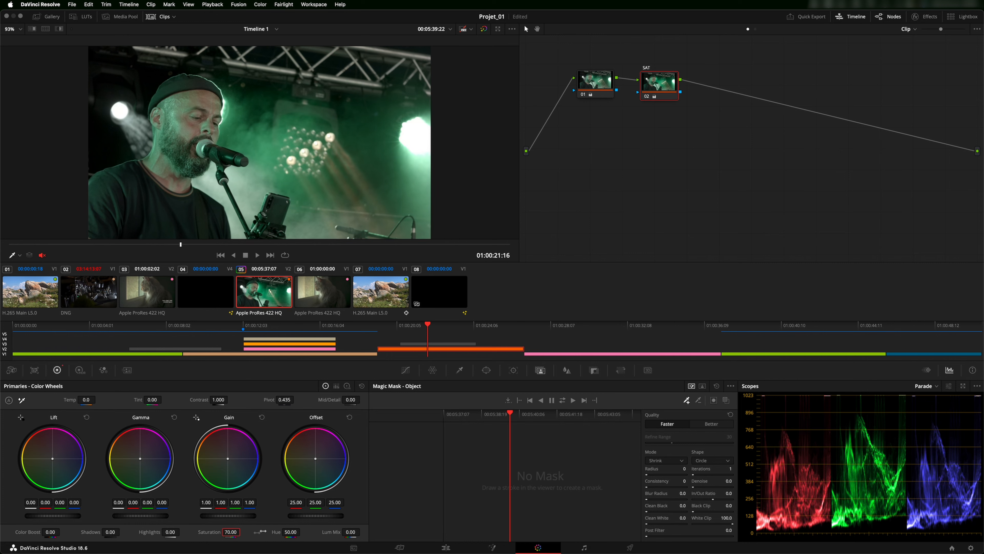
Save the project and align the SAT node level with the first node.
key(super+s)
drag(651, 89, 652, 87)
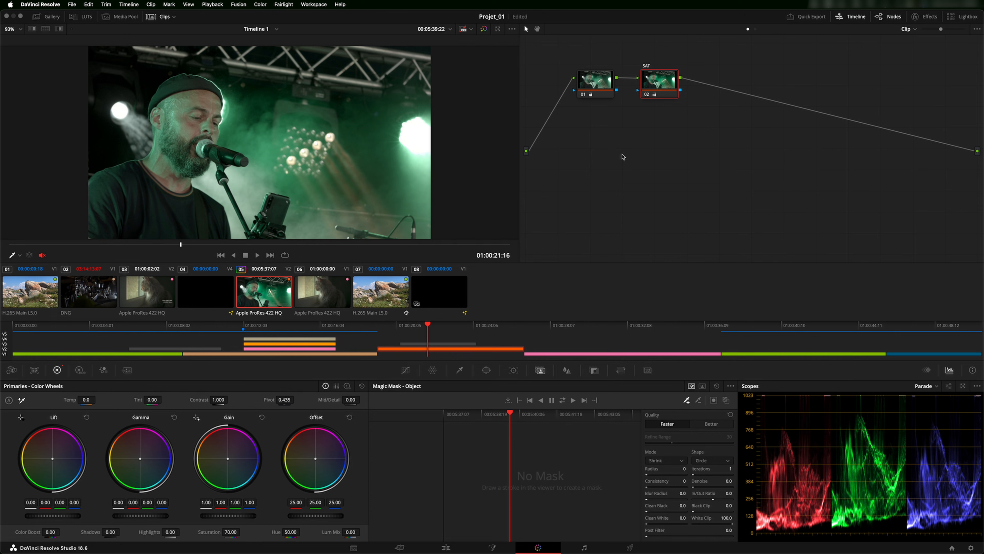
Compare the concert clip with its whole grade bypassed, with the SAT node disabled and with the first node disabled.
key(shift+d)
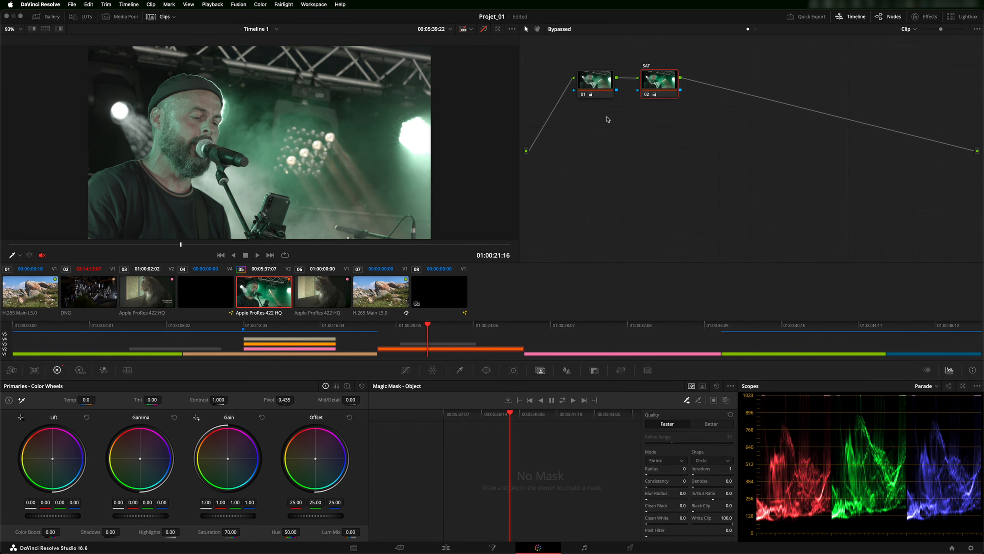
key(shift+d)
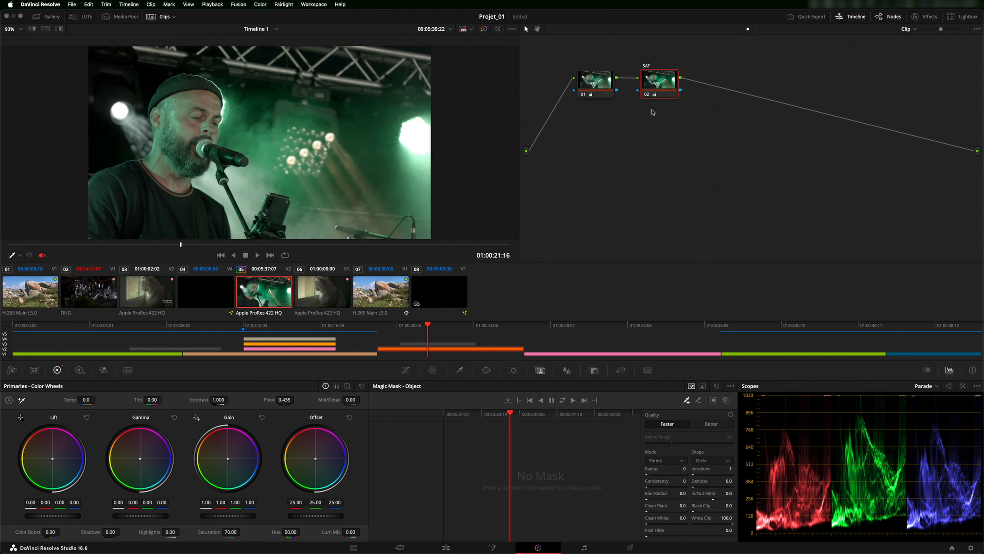
key(super+d)
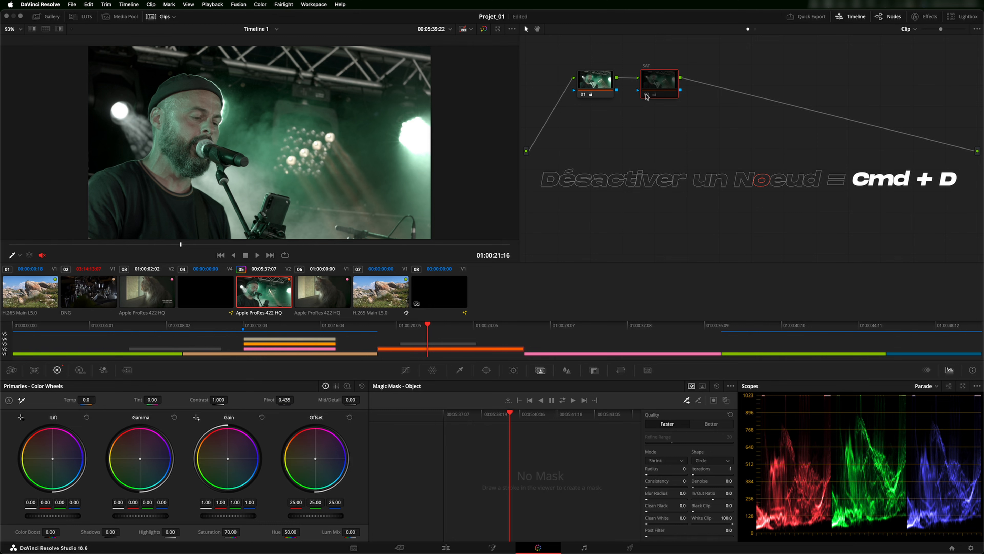
key(super+d)
click(583, 95)
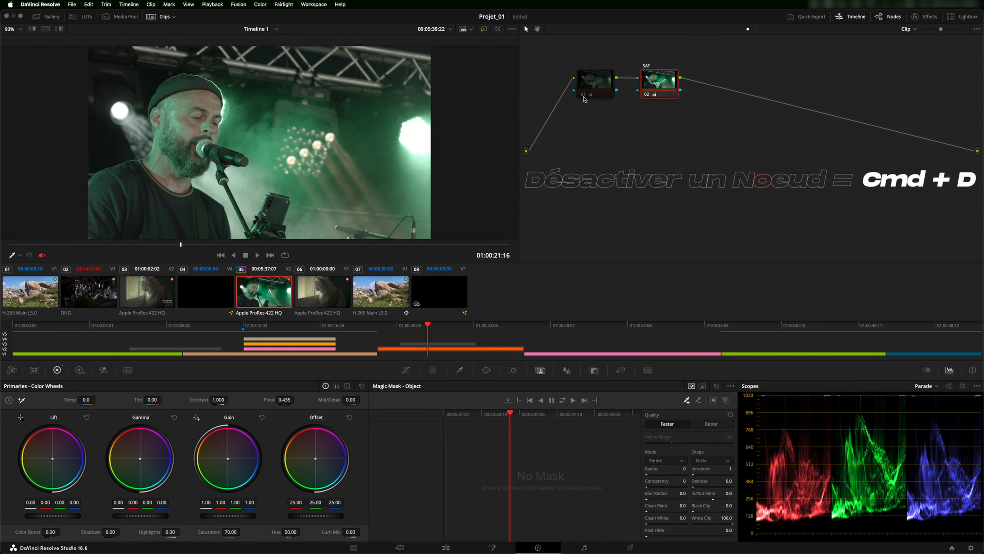
click(583, 95)
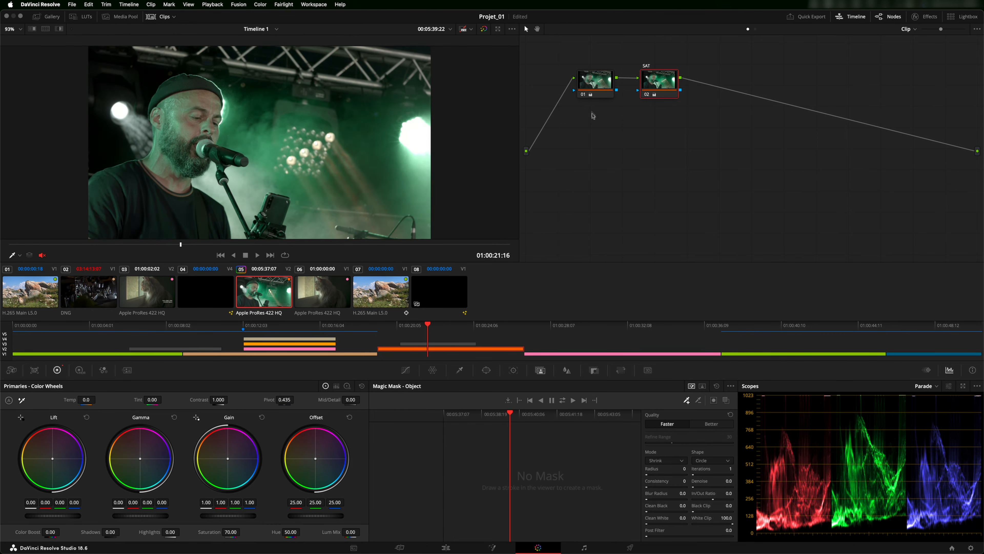
Check the concert clip's ungraded image and each node's contribution once more, and play a few seconds of the graded clip.
key(shift+d)
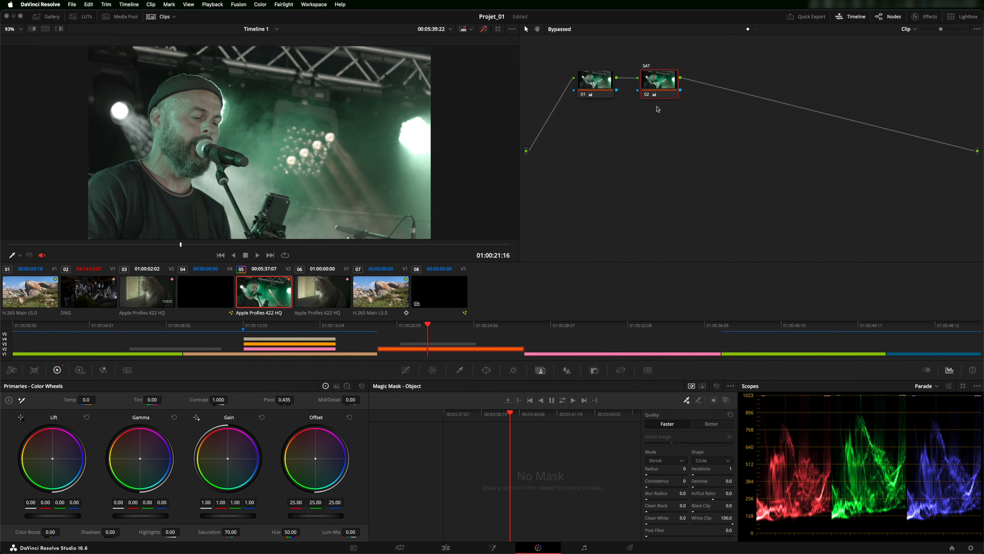
key(shift+d)
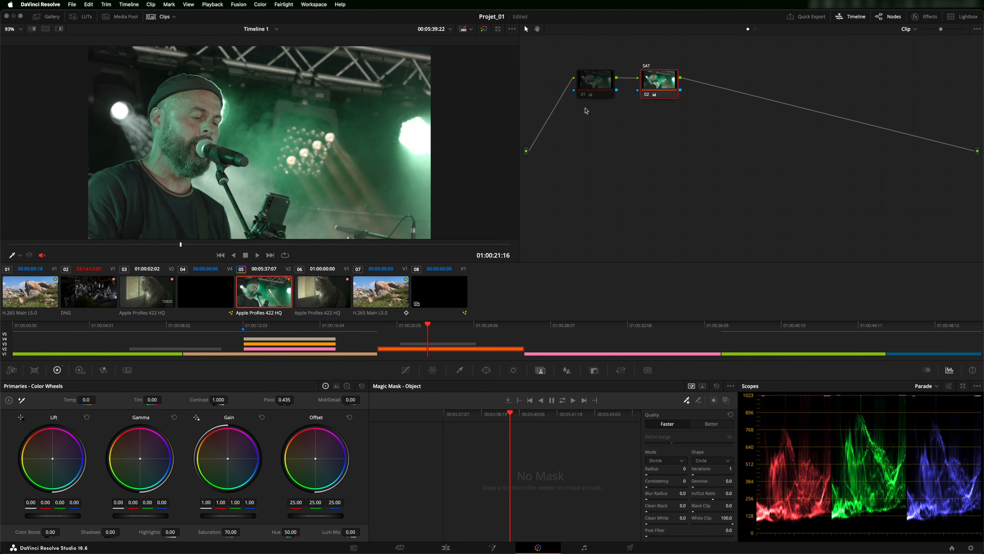
key(ctrl+d)
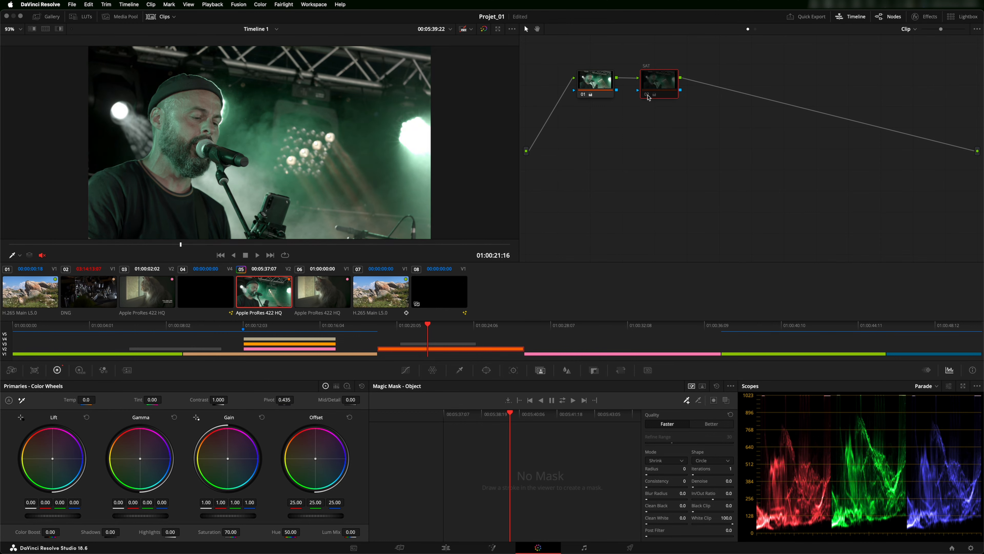
click(647, 94)
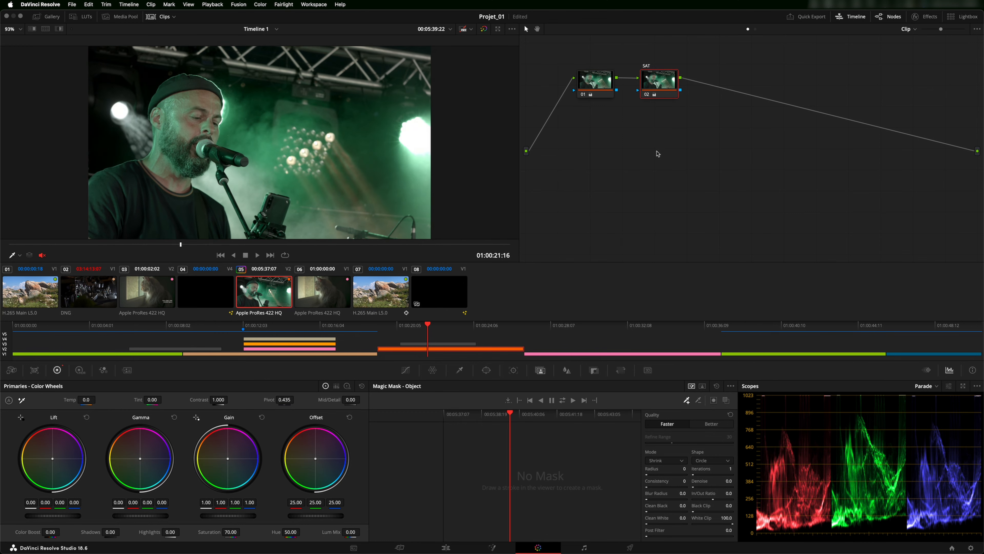
click(584, 95)
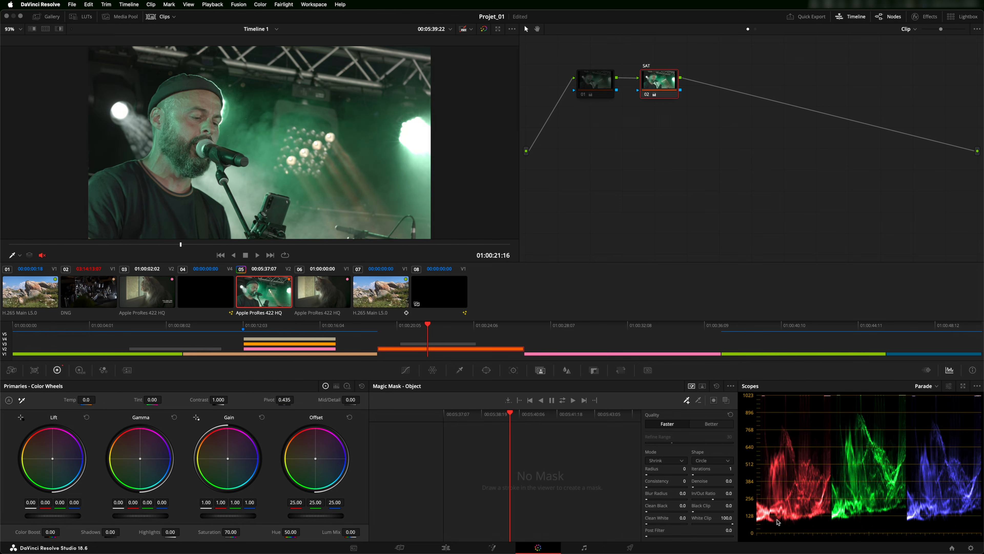
click(585, 95)
click(646, 95)
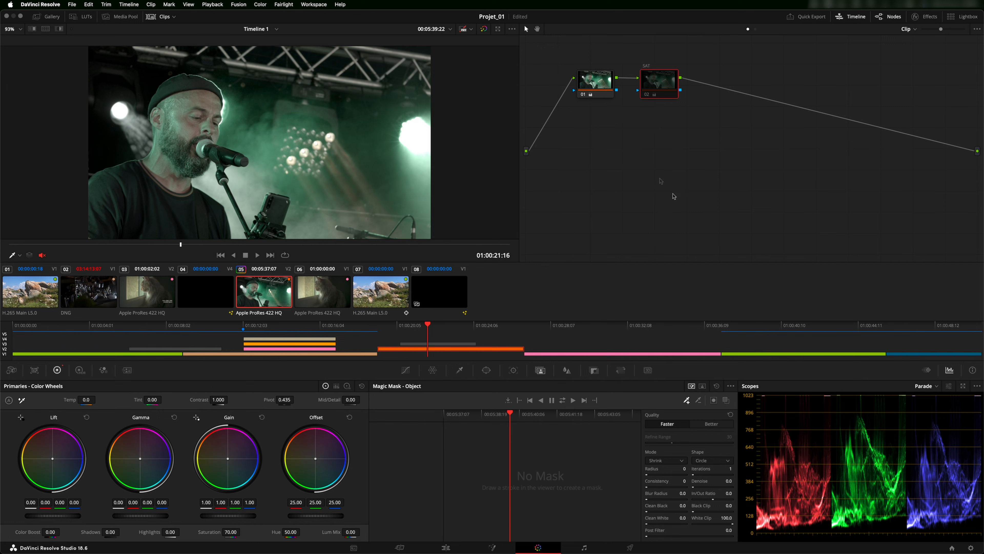
click(647, 95)
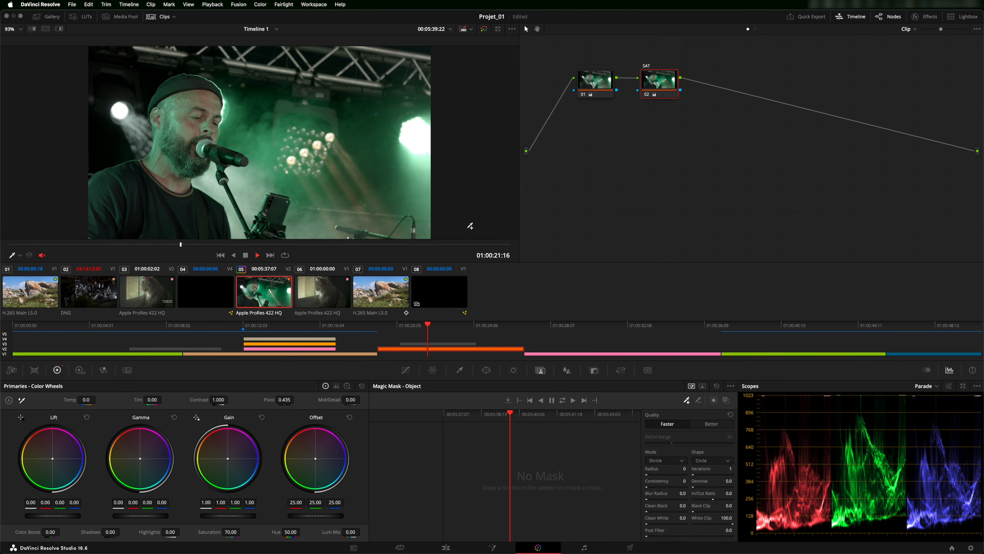
key(space)
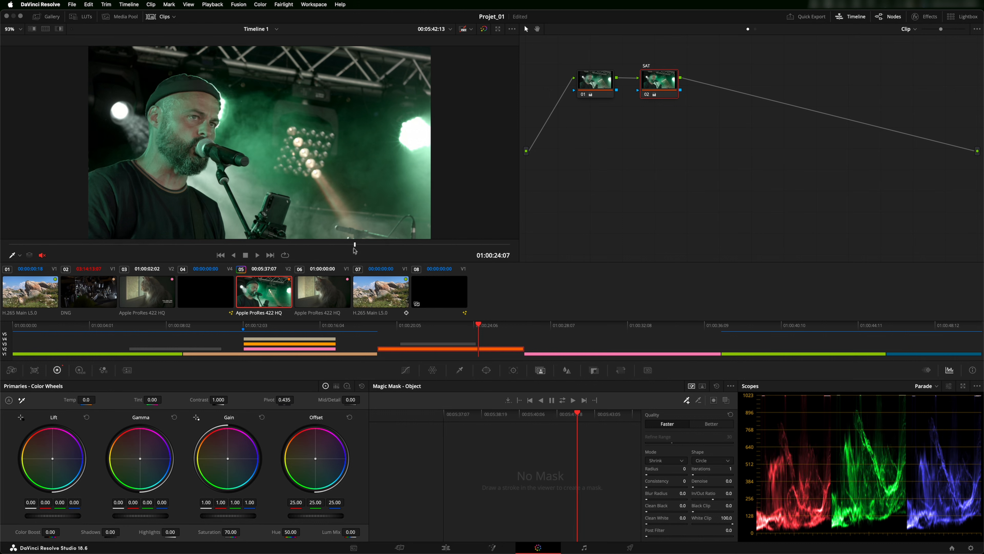
drag(354, 245, 199, 245)
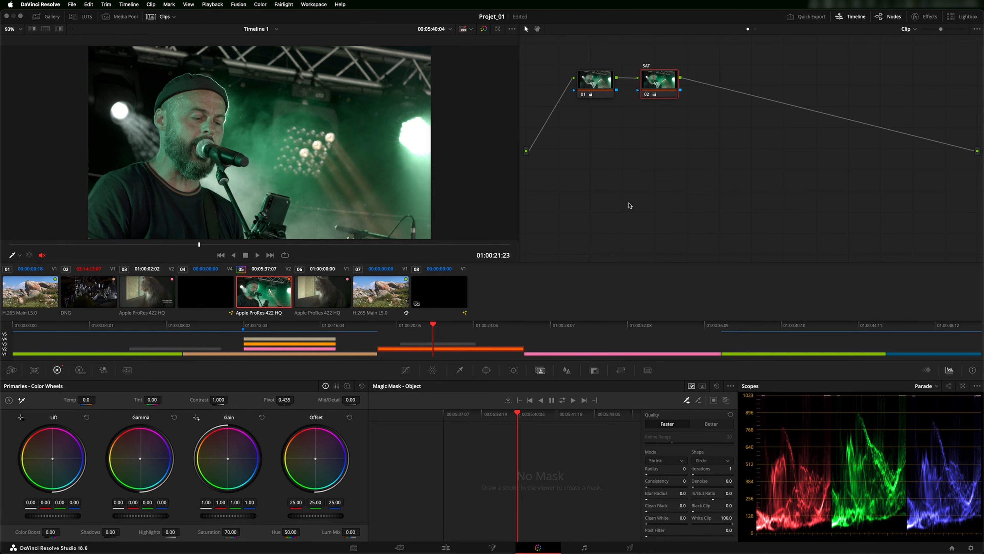
Move the SAT node slightly closer to the first node, and add a serial node after it labelled WINDOW.
click(654, 82)
drag(654, 81, 649, 81)
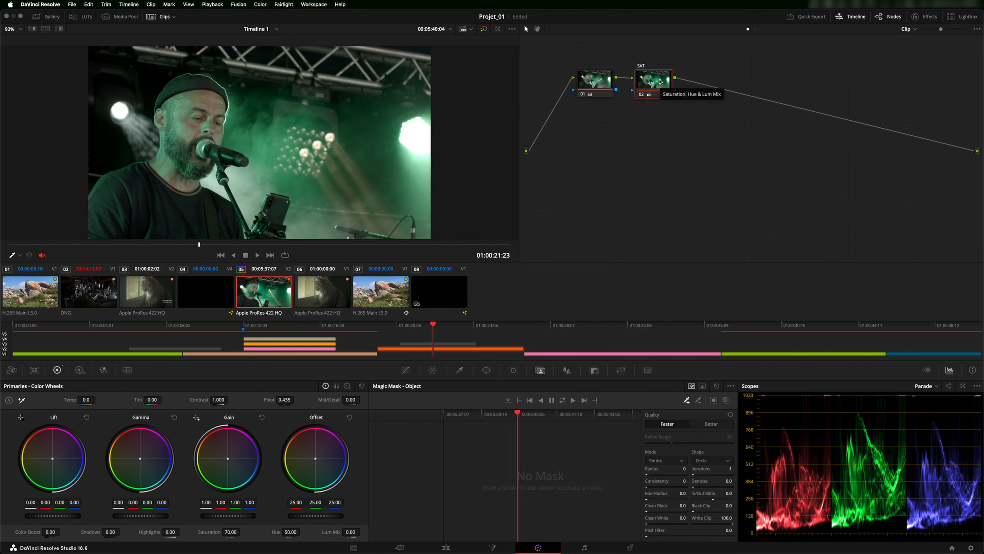
key(alt+s)
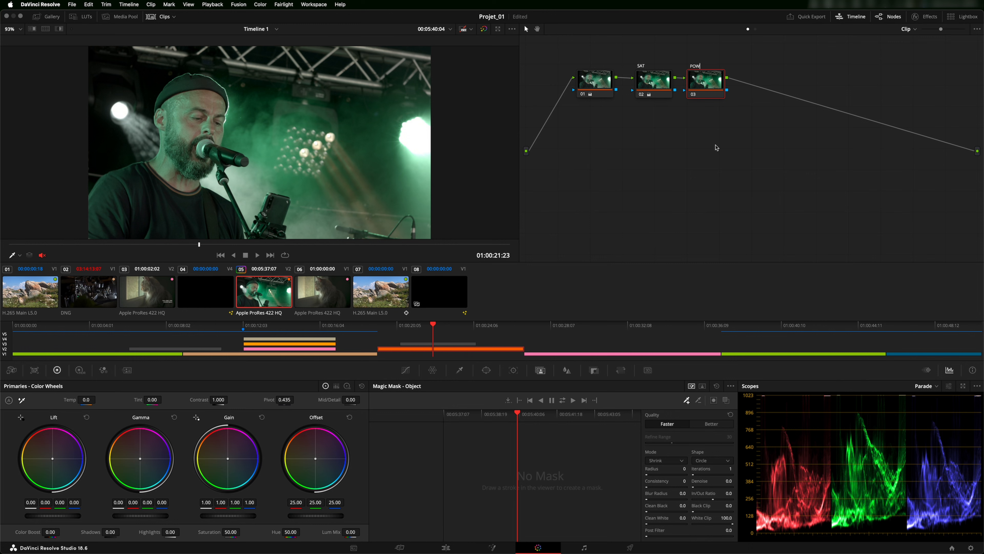
key(Return)
double_click(698, 79)
text(WIND)
key(Return)
Add a circular window around the singer on the WINDOW node, with aspect about 36.49, rotation about 10.46 and softness about 8.94.
click(486, 370)
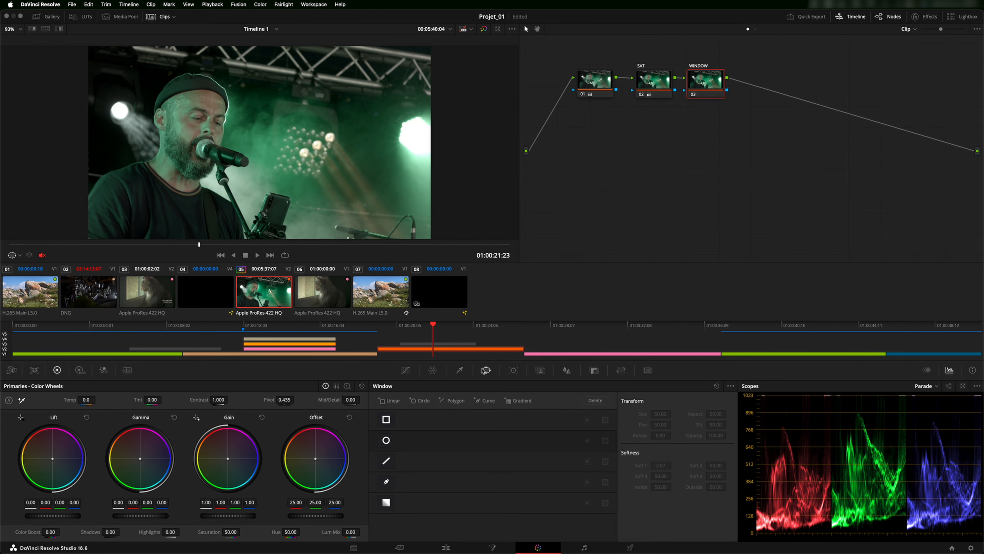
click(386, 440)
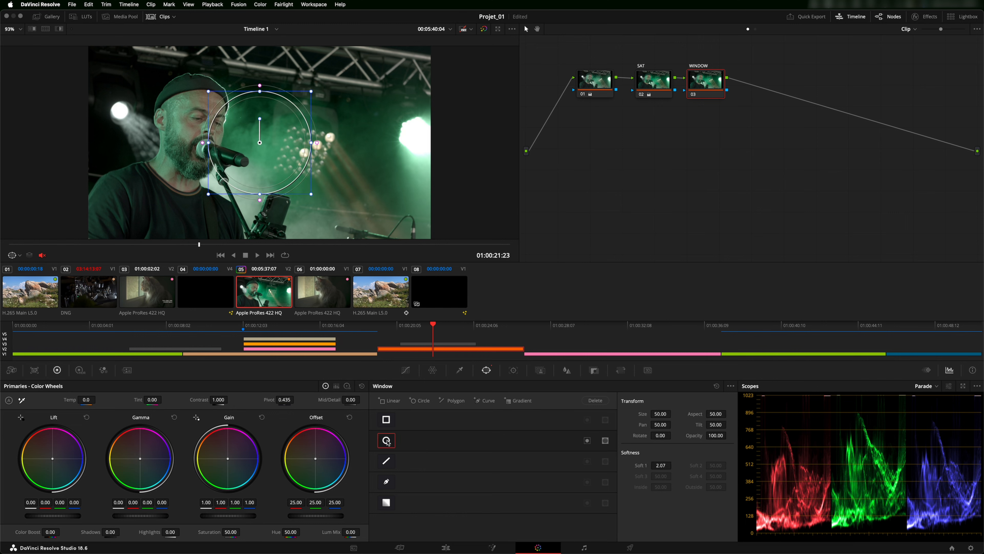
drag(259, 143, 203, 73)
drag(180, 196, 177, 212)
drag(190, 143, 187, 158)
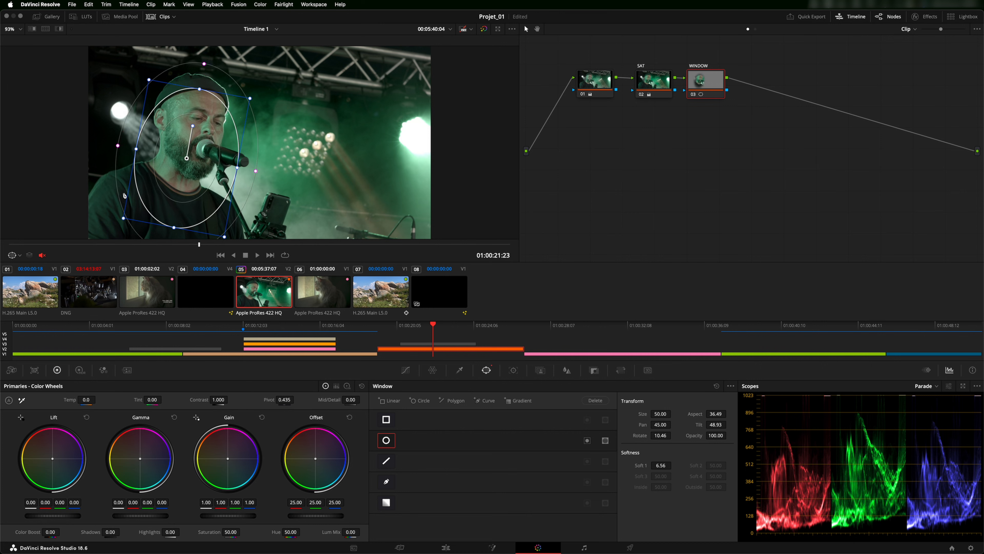
drag(123, 219, 110, 230)
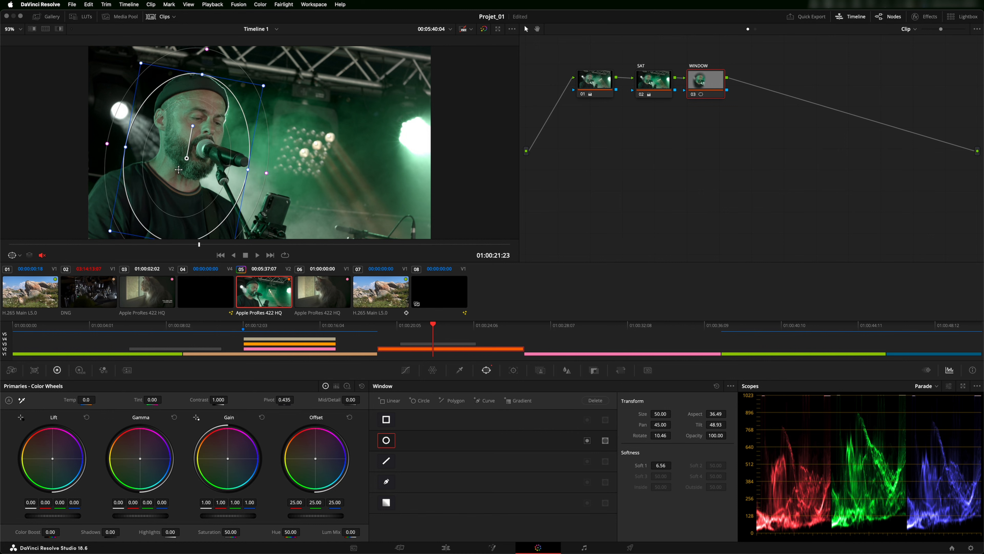
drag(187, 158, 180, 168)
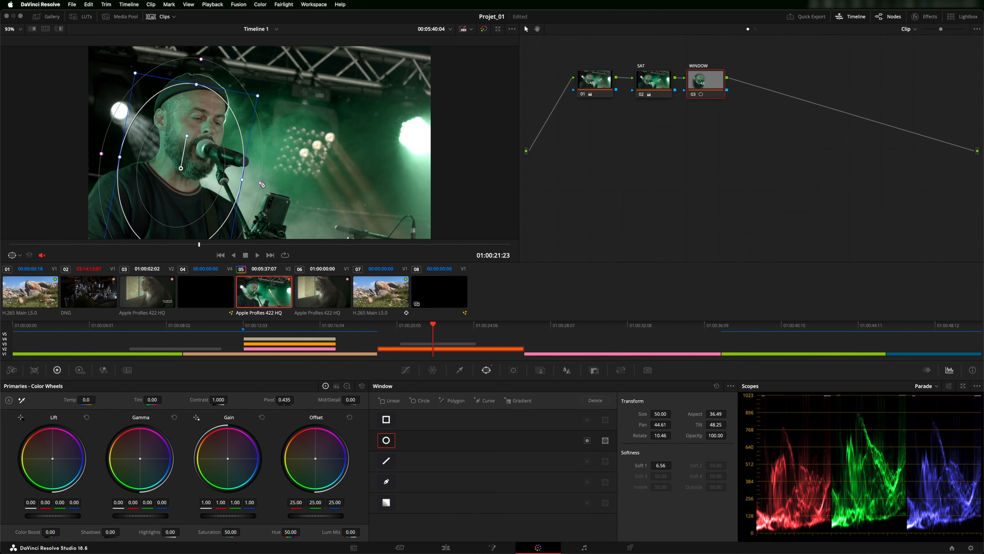
drag(261, 184, 268, 188)
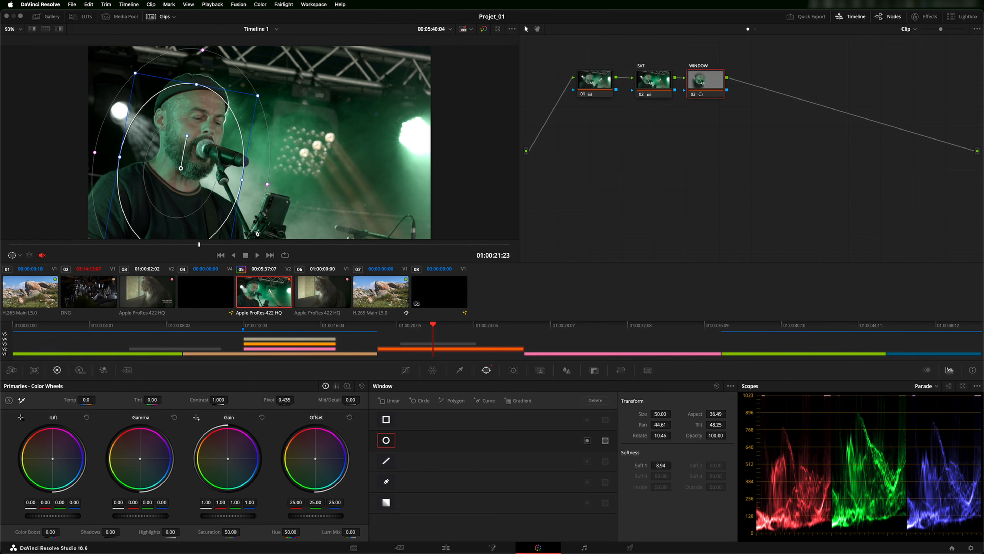
Play and scrub through the concert clip to check the circular window against the singer's movement.
key(space)
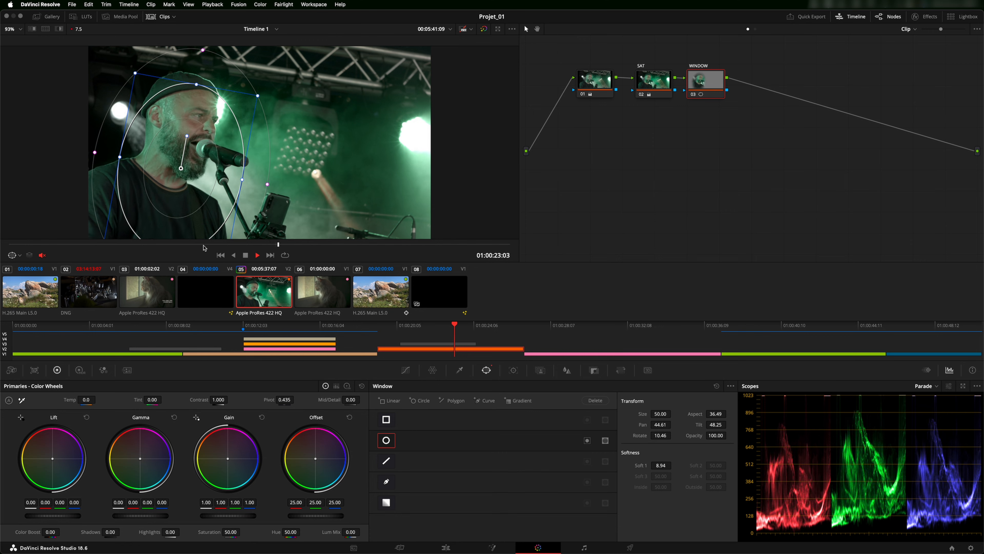
key(space)
click(169, 244)
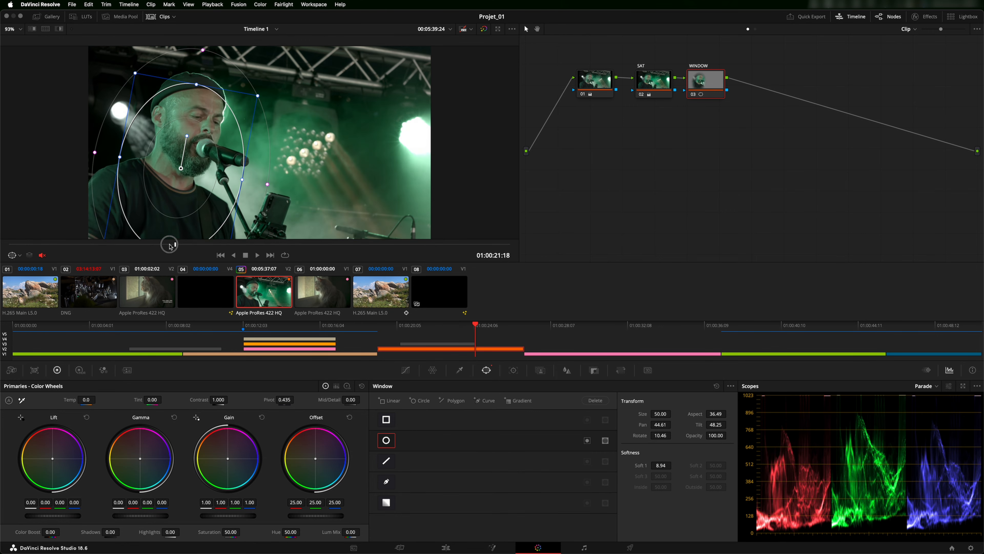
drag(170, 245, 233, 244)
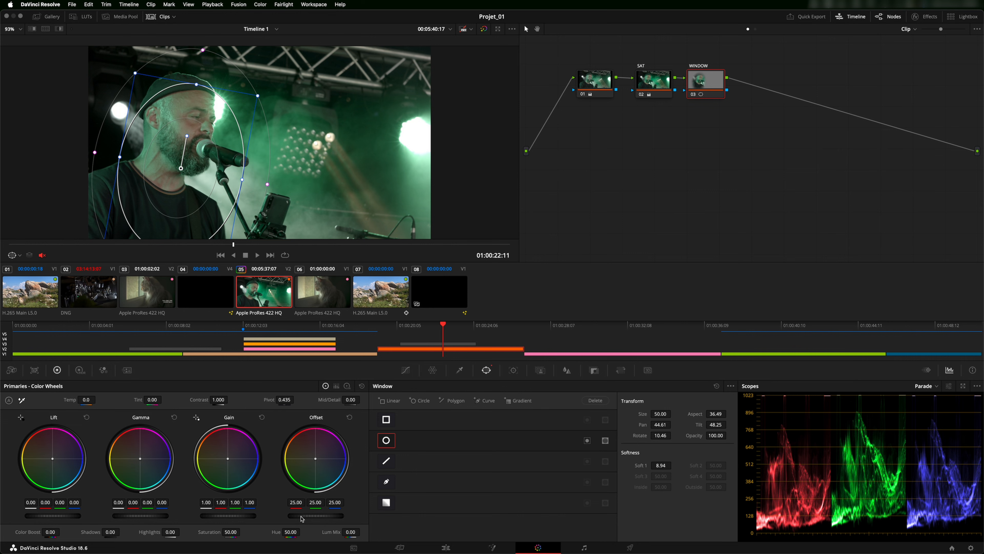
Raise the WINDOW node's offset to about 44.75 and hide the window outline in the viewer.
drag(302, 518, 577, 515)
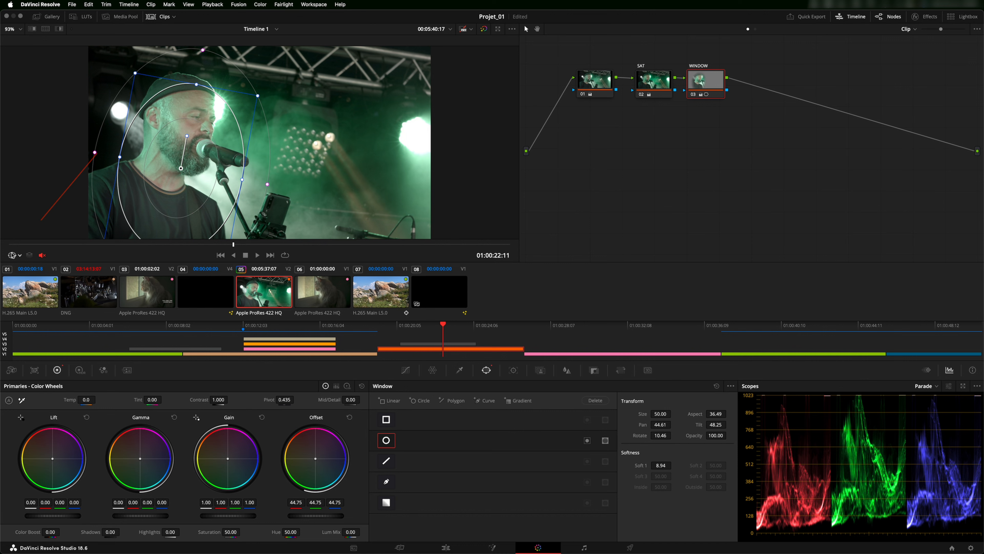
click(20, 256)
click(24, 267)
click(20, 256)
click(24, 289)
click(20, 255)
click(24, 267)
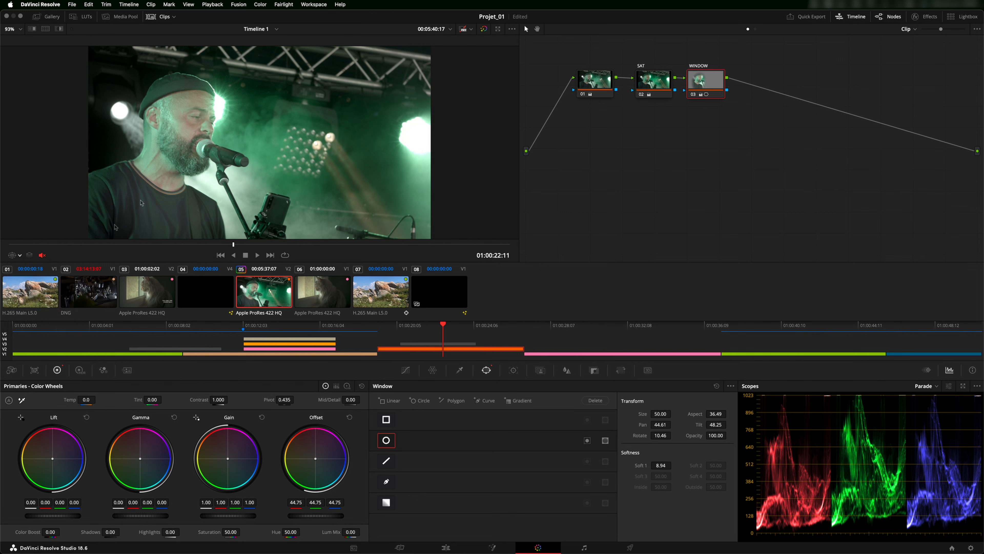
Compare the image with the WINDOW node off and on, and reset the node's offset.
click(693, 95)
click(693, 94)
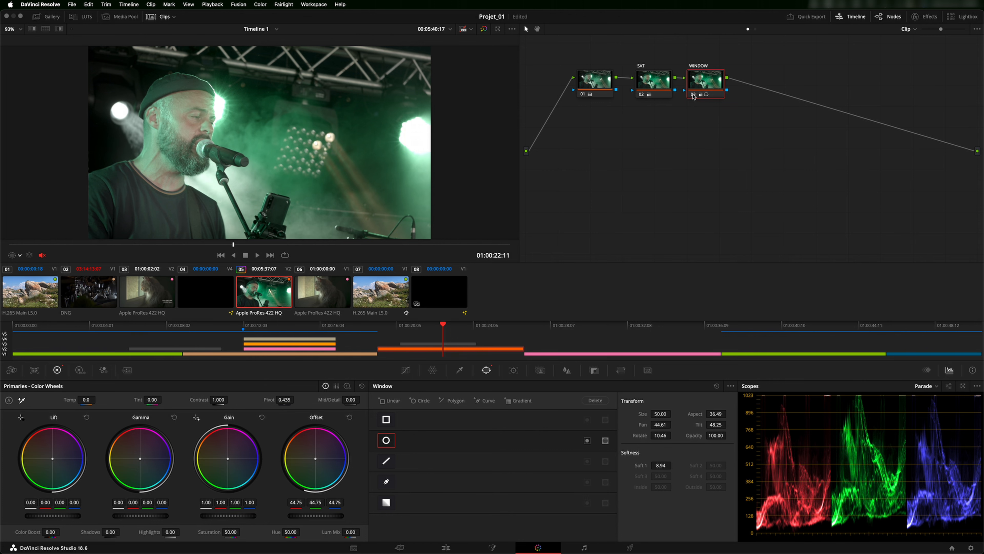
click(694, 95)
click(694, 94)
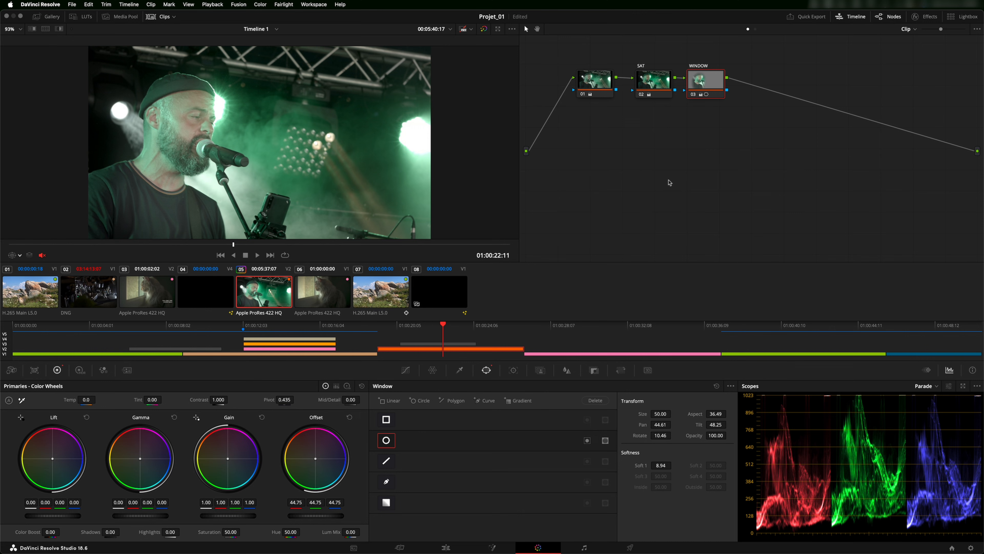
click(350, 419)
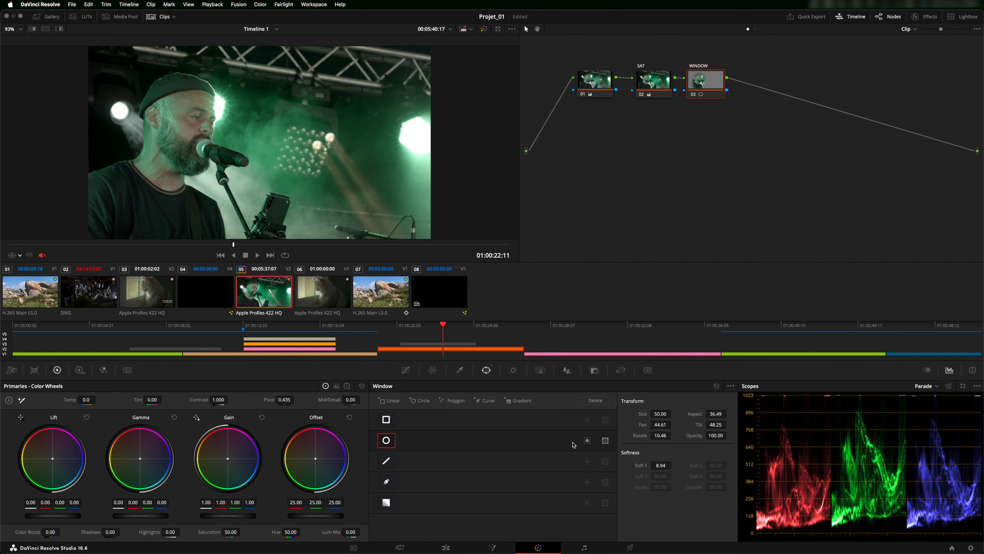
Invert the circular window so it targets everything outside the singer, and save the project.
click(587, 442)
click(587, 443)
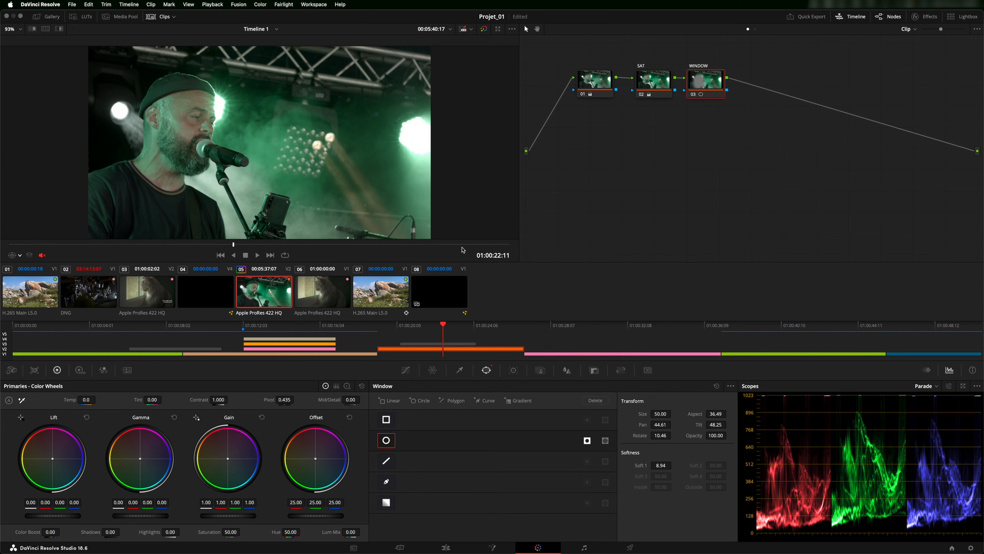
key(super+s)
Darken the area around the singer by lowering the WINDOW node's offset to about 5.45, comparing with the node disabled.
drag(322, 516, 83, 500)
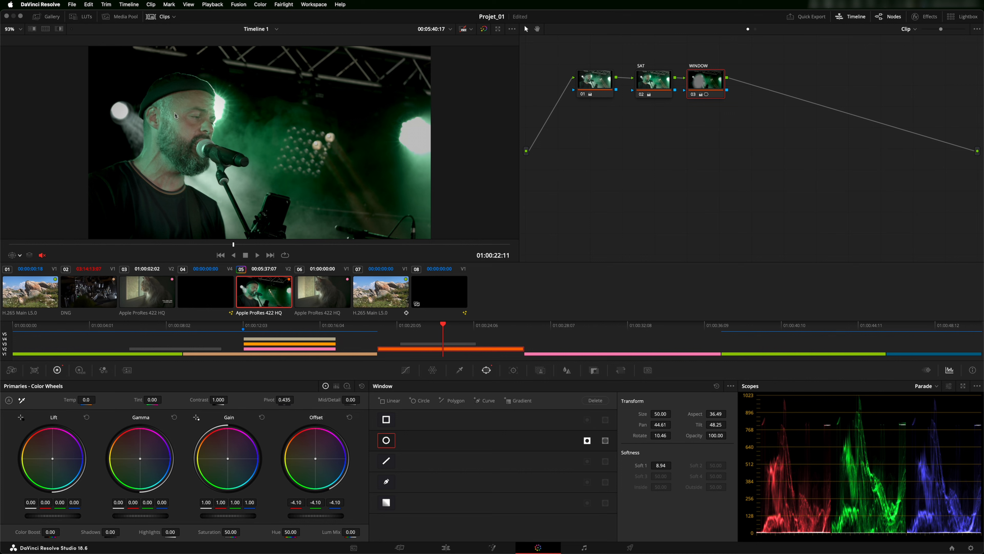
drag(309, 517, 403, 517)
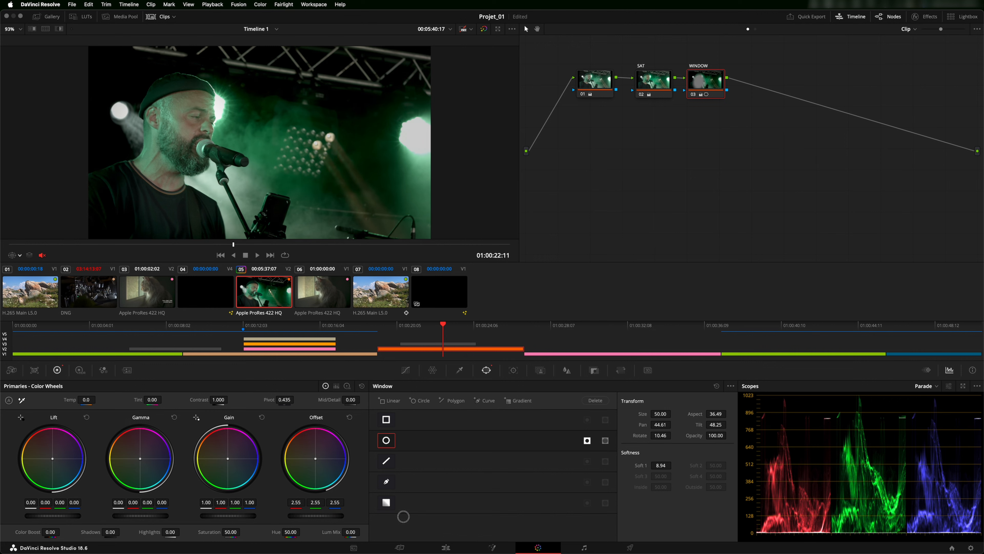
click(693, 94)
click(693, 95)
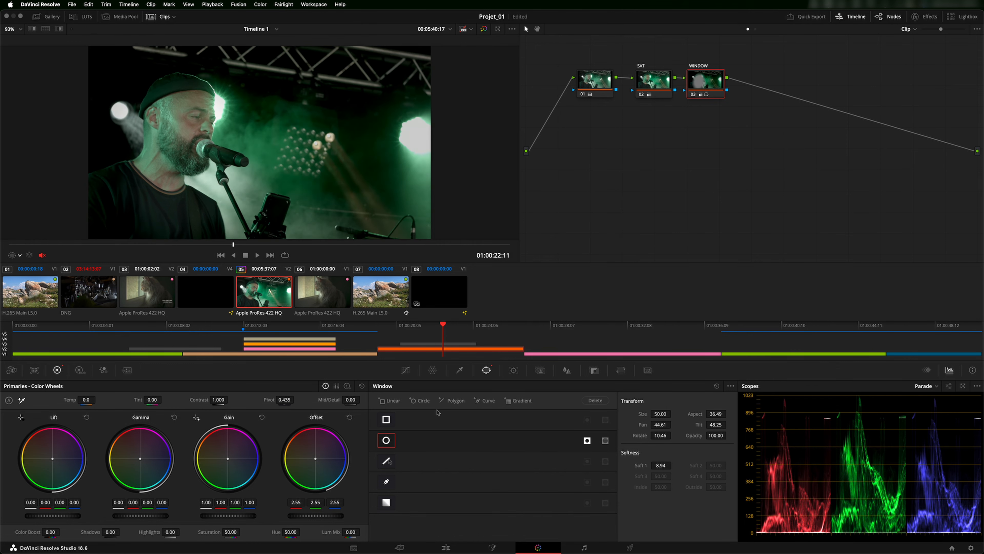
drag(306, 520, 358, 518)
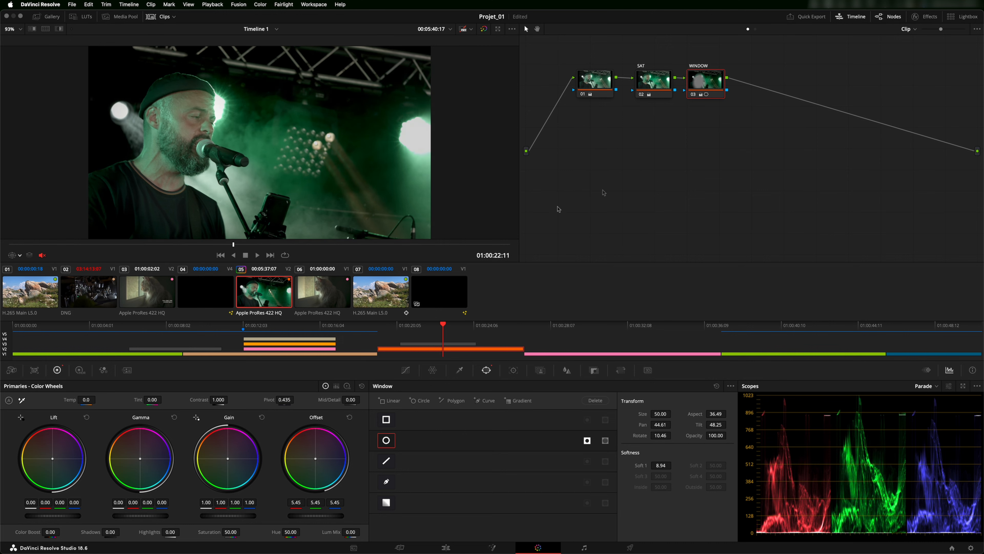
Compare the image with the WINDOW node off and on, then reset its offset and lower it to about 18.20.
click(694, 95)
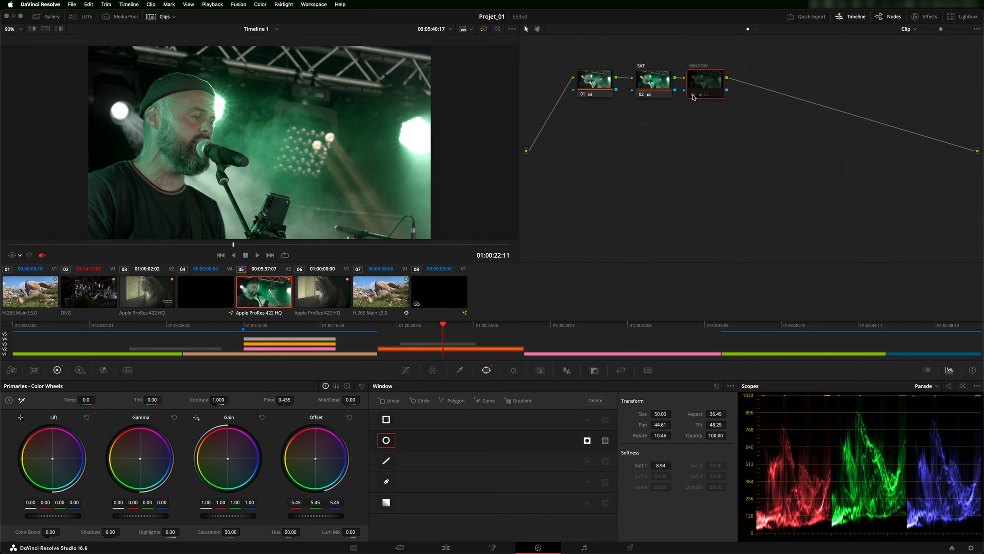
click(693, 95)
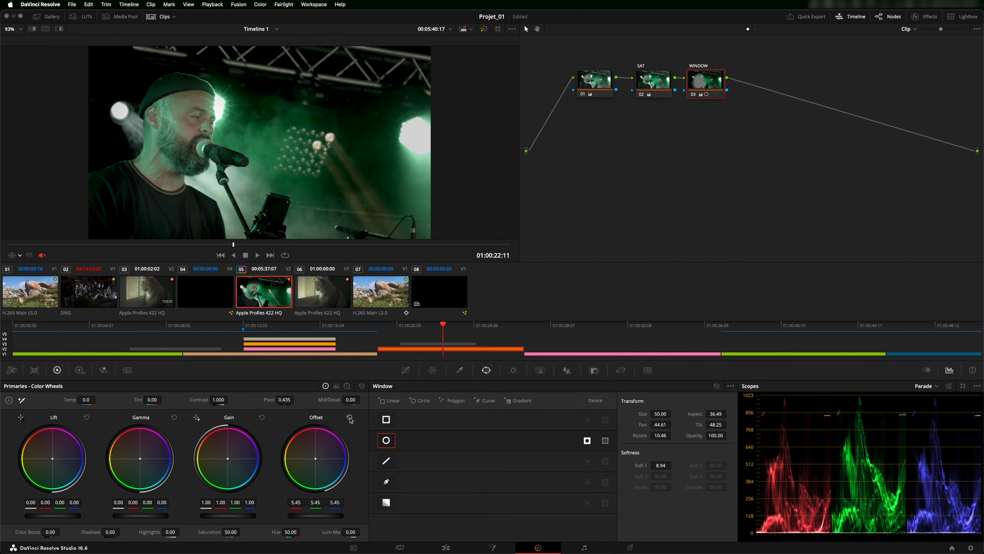
click(350, 416)
drag(322, 518, 295, 517)
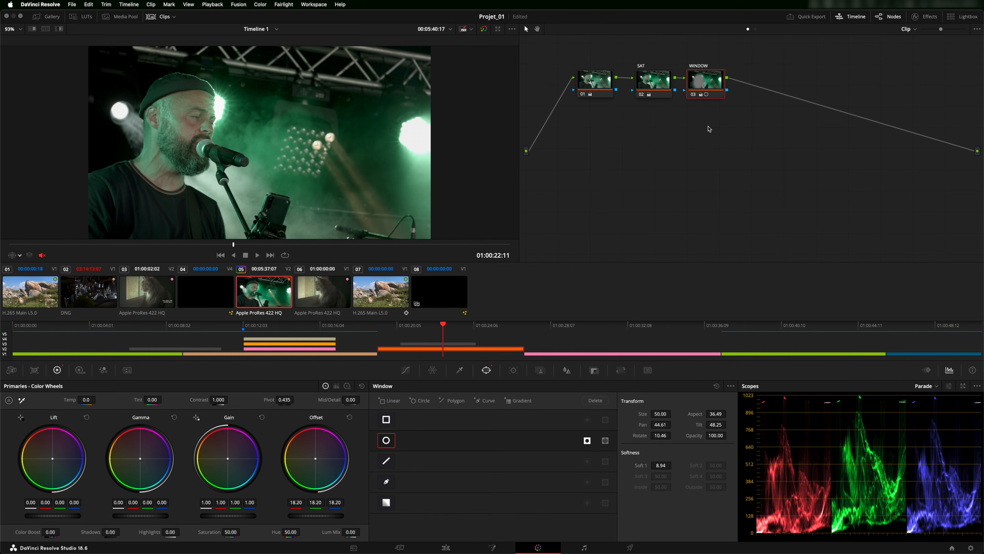
Add an outside node after the WINDOW node, move it slightly away in the node graph, and label it OUT.
right_click(701, 83)
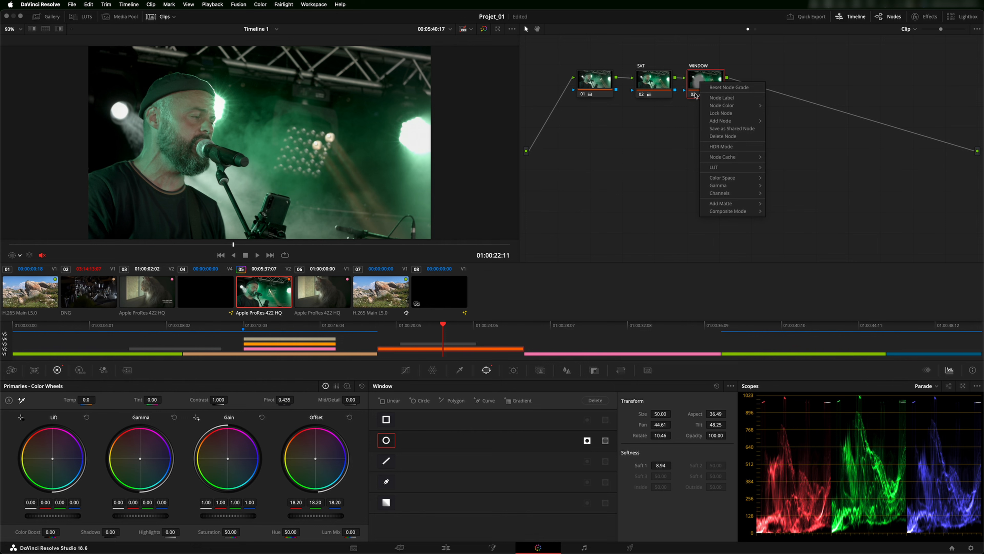
mouse_move(729, 121)
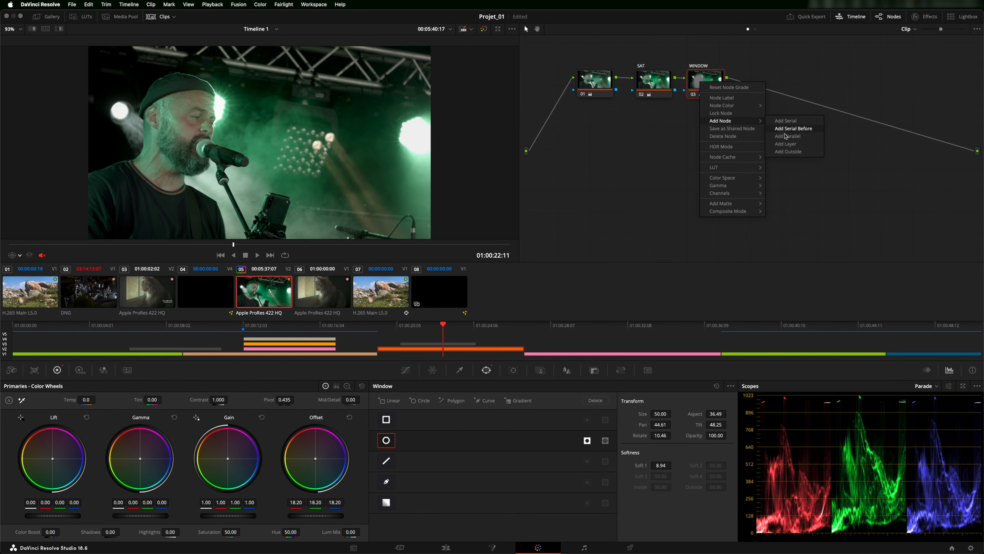
click(788, 152)
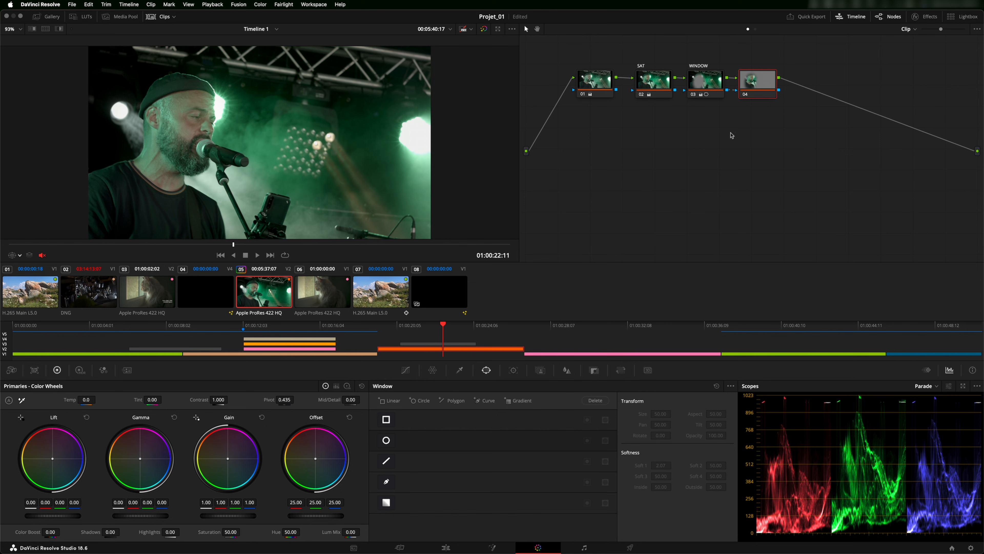
mouse_move(754, 78)
mouse_down()
mouse_move(783, 84)
mouse_move(757, 93)
mouse_up()
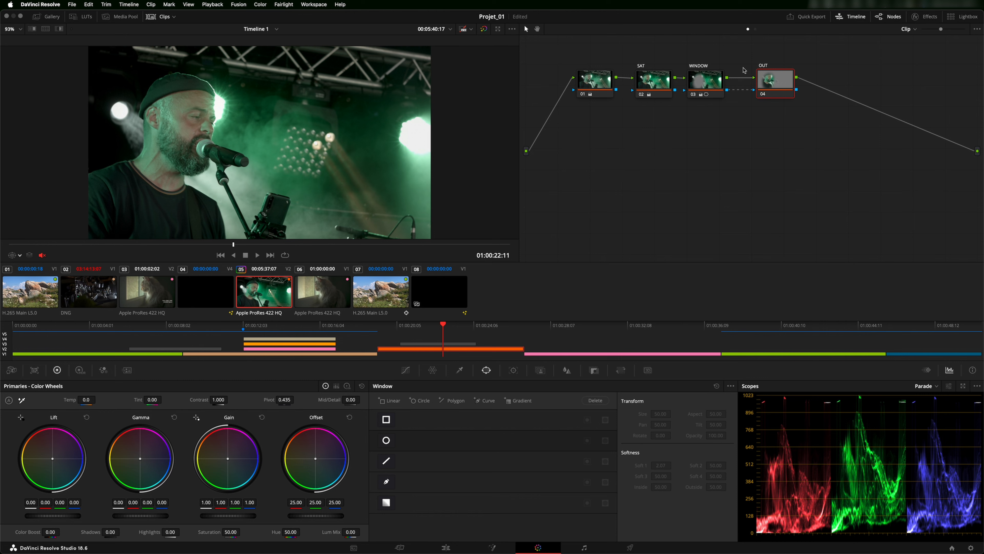
Relabel the outside node as IN and the WINDOW node as OUT.
double_click(768, 80)
key(BackSpace)
click(706, 80)
double_click(705, 80)
text(OUT)
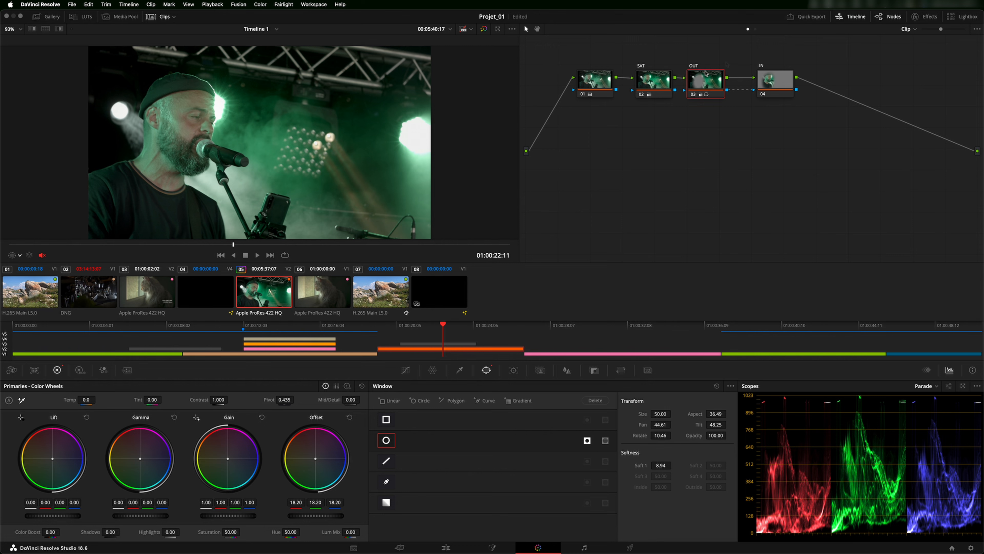
Swap the IN and OUT nodes so IN comes first, and raise the IN node's Color Boost to 17.
click(779, 85)
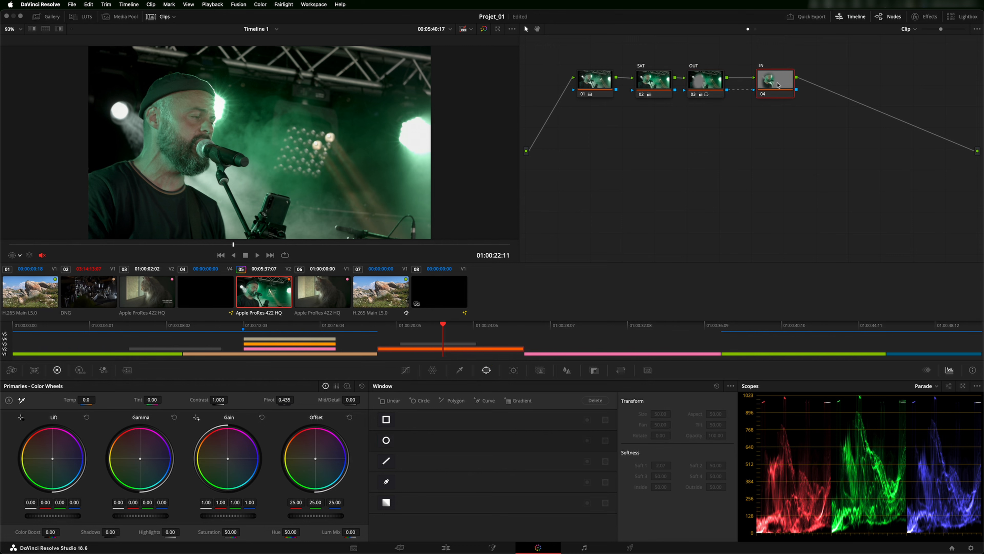
drag(773, 84, 714, 84)
click(709, 81)
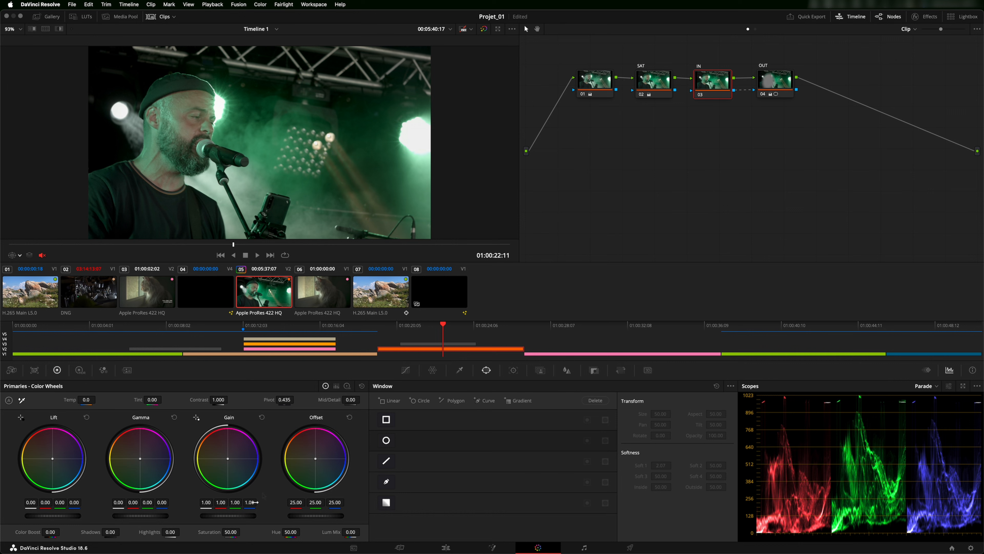
drag(49, 531, 61, 532)
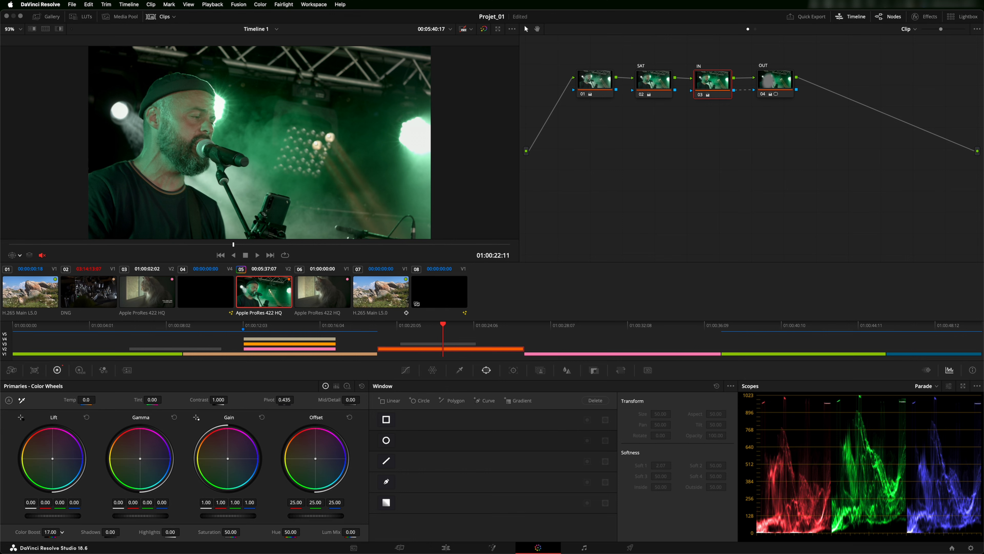
Play the concert clip from its start, comparing the image with all grades bypassed and enabled.
drag(224, 249, 24, 245)
key(space)
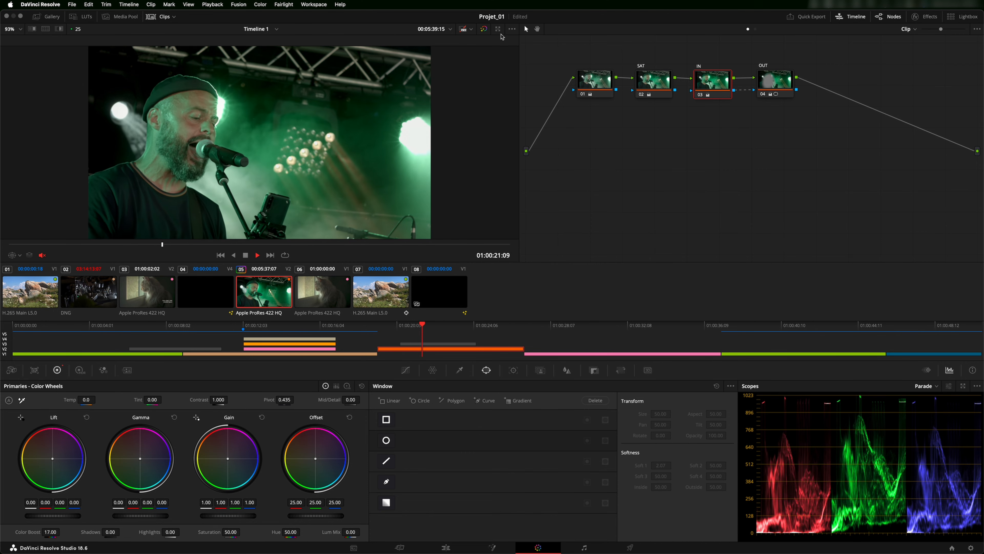
click(484, 29)
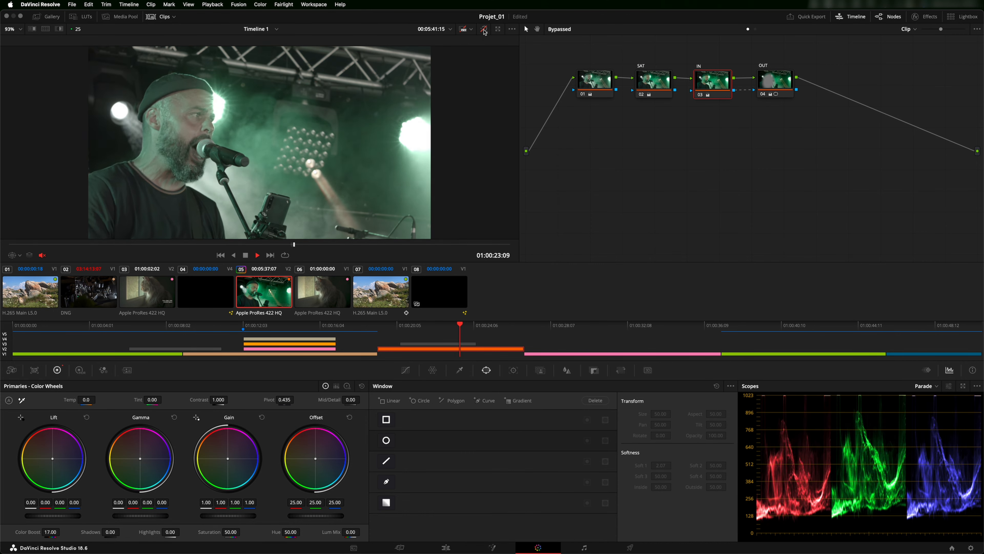
click(484, 30)
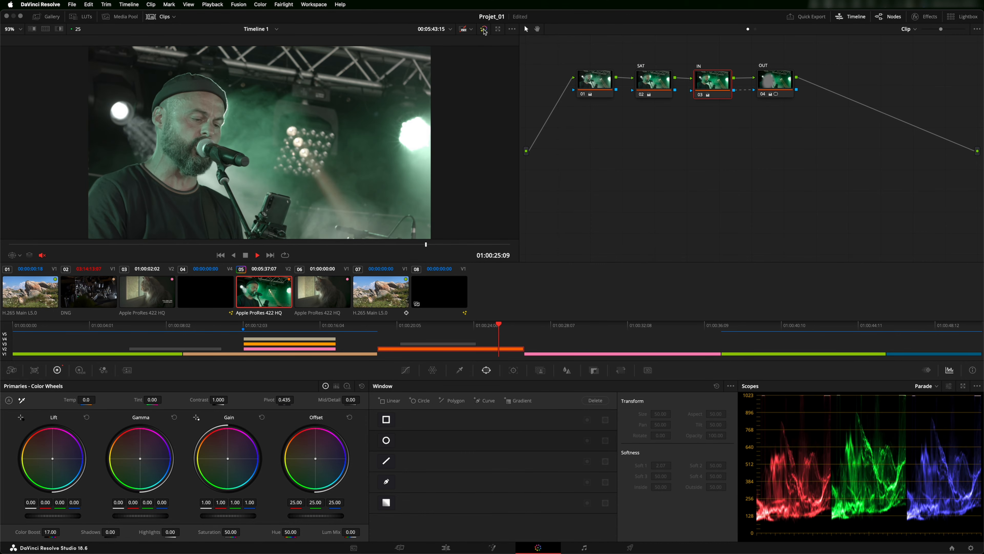
key(space)
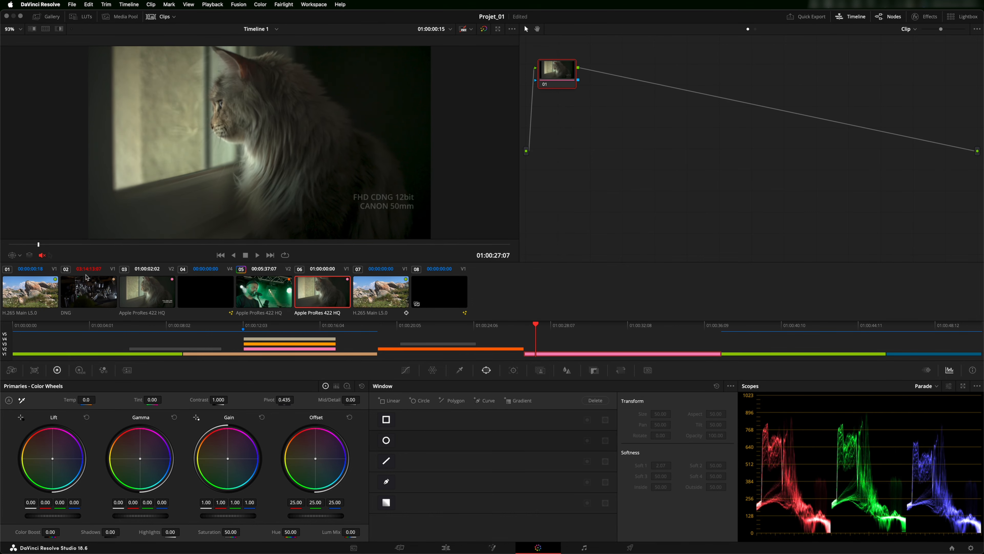
Return to the concert clip, enable loop playback, and play it with the grades bypassed and restored.
drag(536, 325, 429, 325)
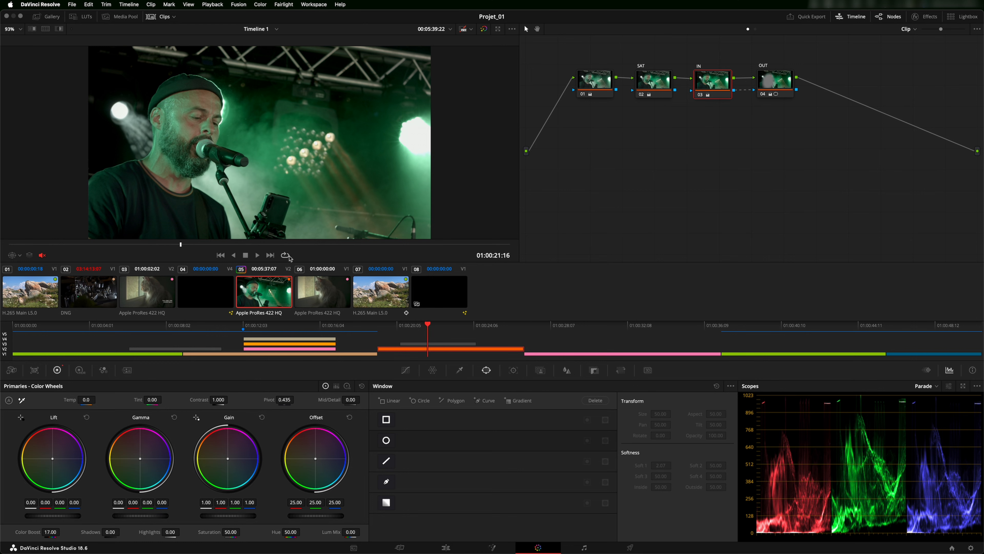
click(287, 256)
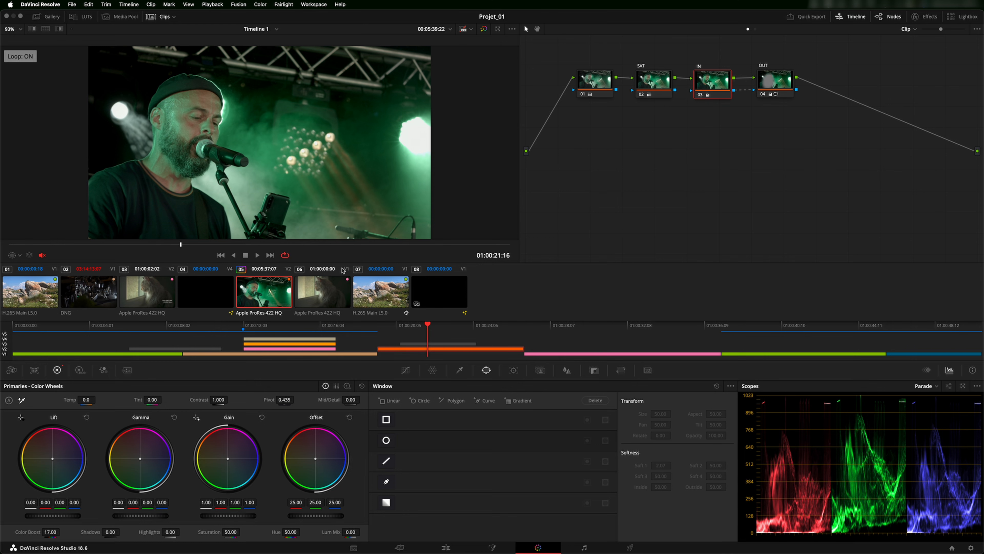
key(space)
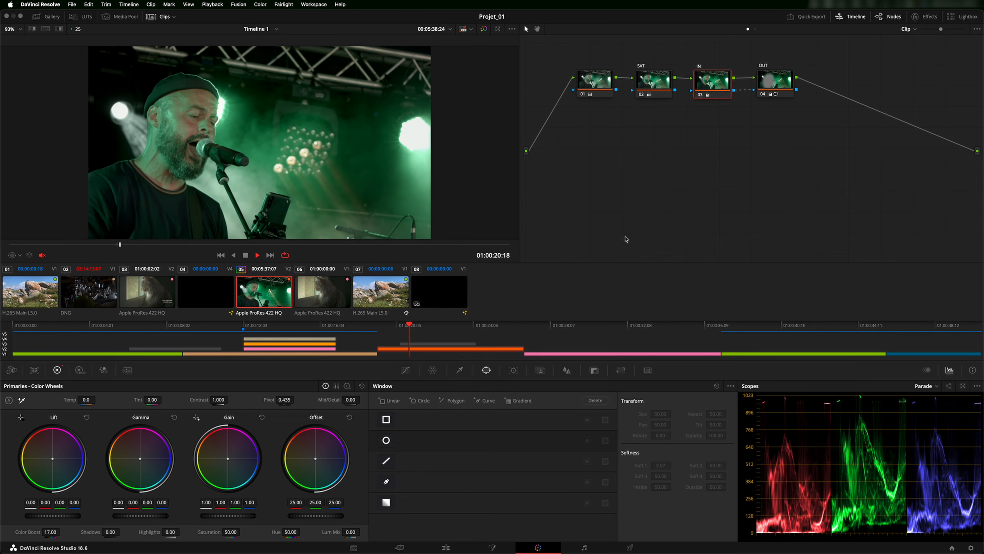
key(shift+d)
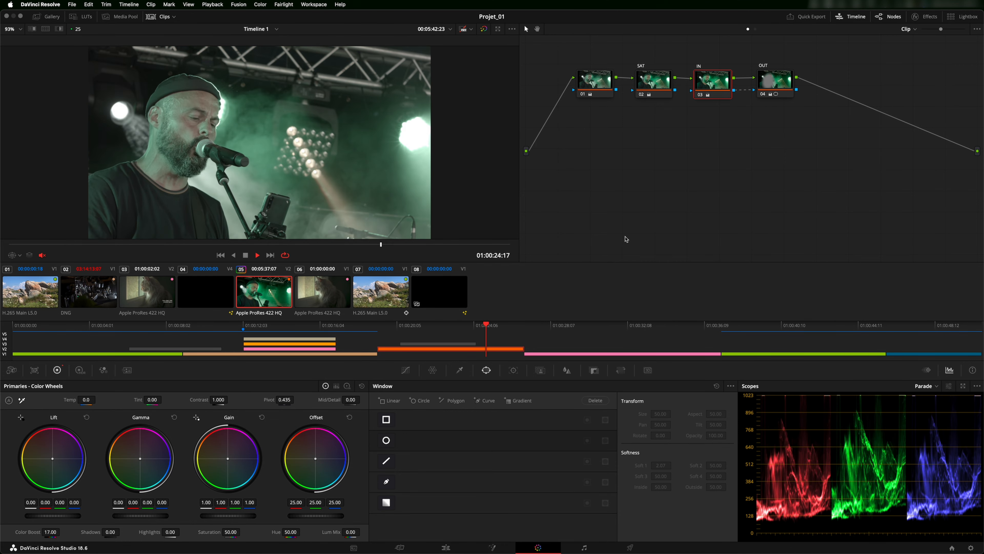
key(shift+d)
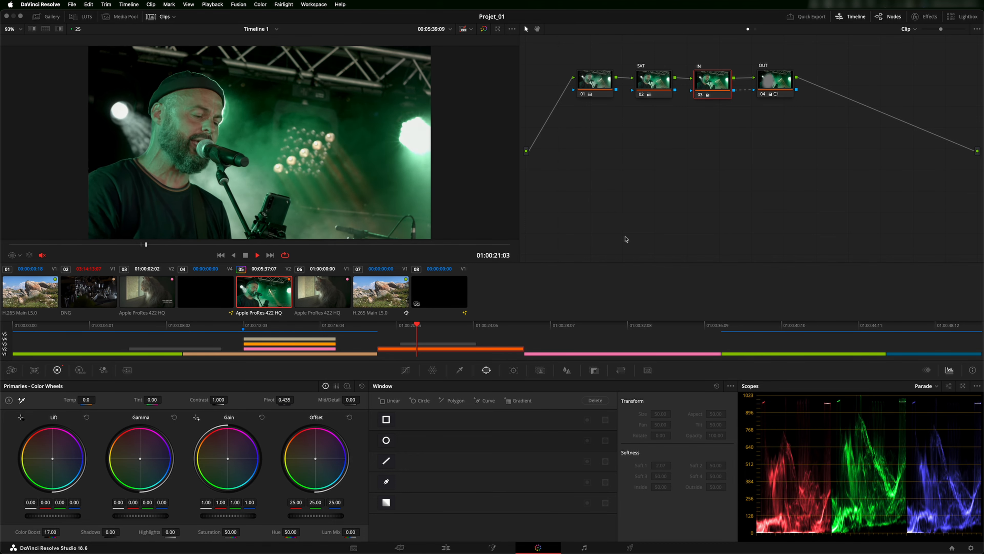
key(space)
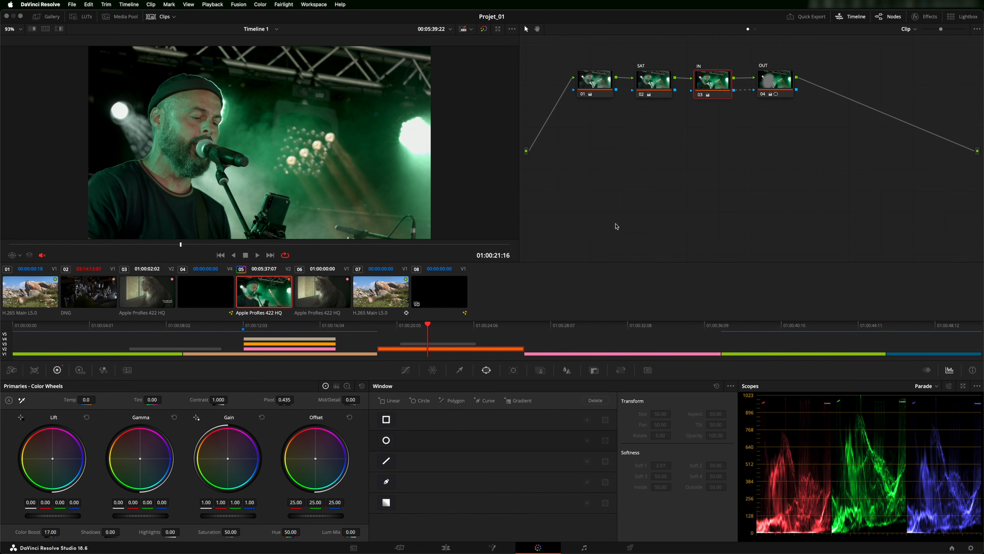
Show the stills gallery, make it narrower, and widen the viewer into the node graph area.
click(39, 20)
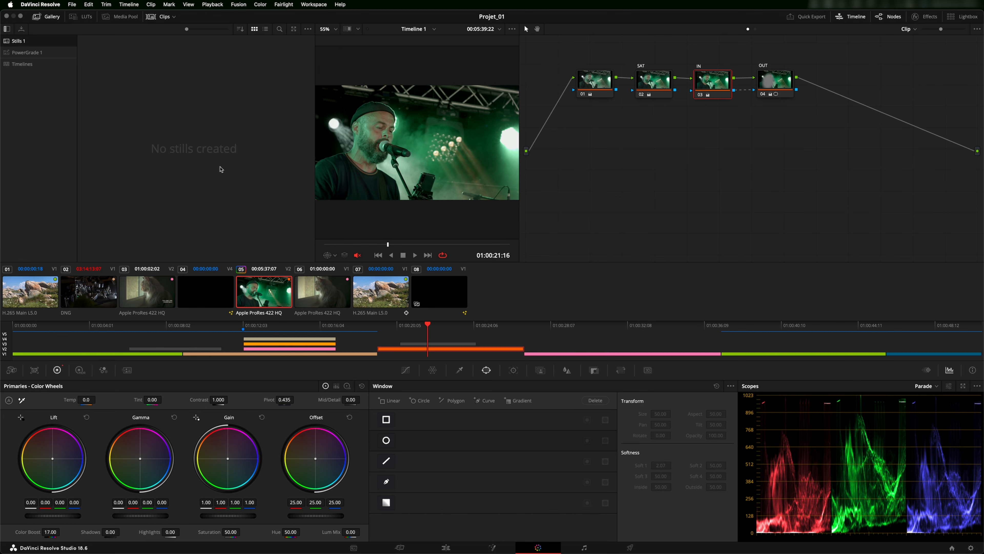
drag(314, 186, 236, 185)
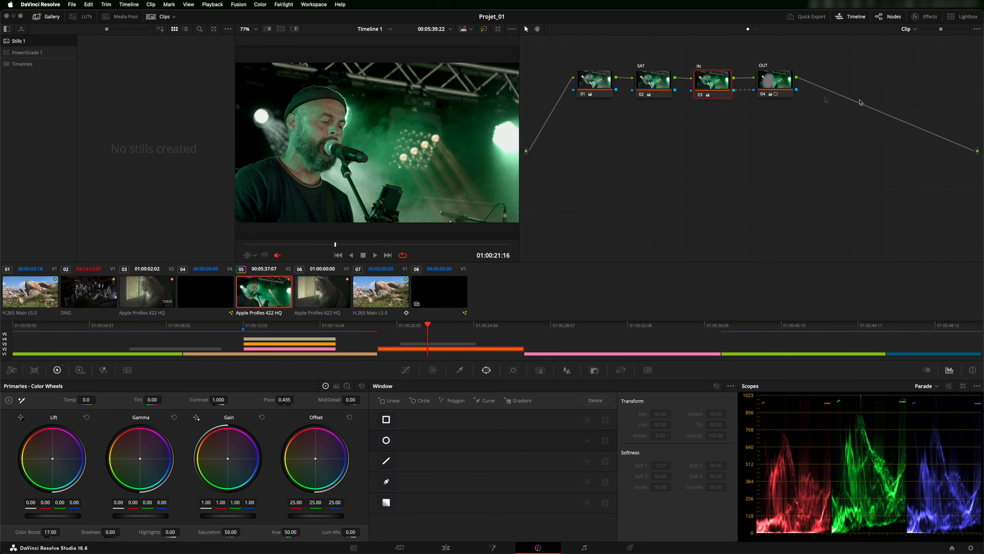
drag(521, 170, 565, 172)
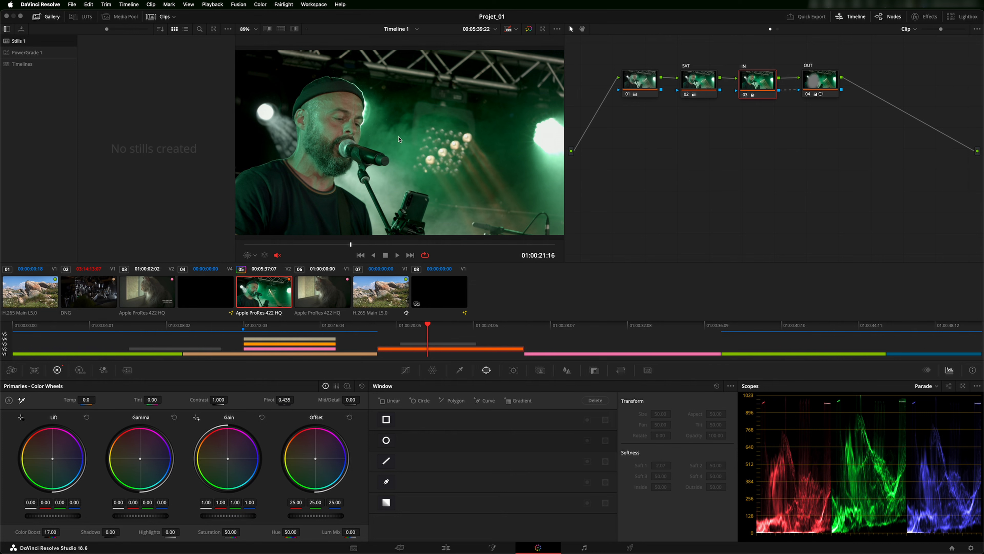
Grab a still of the graded concert clip and label it "Concert".
right_click(394, 136)
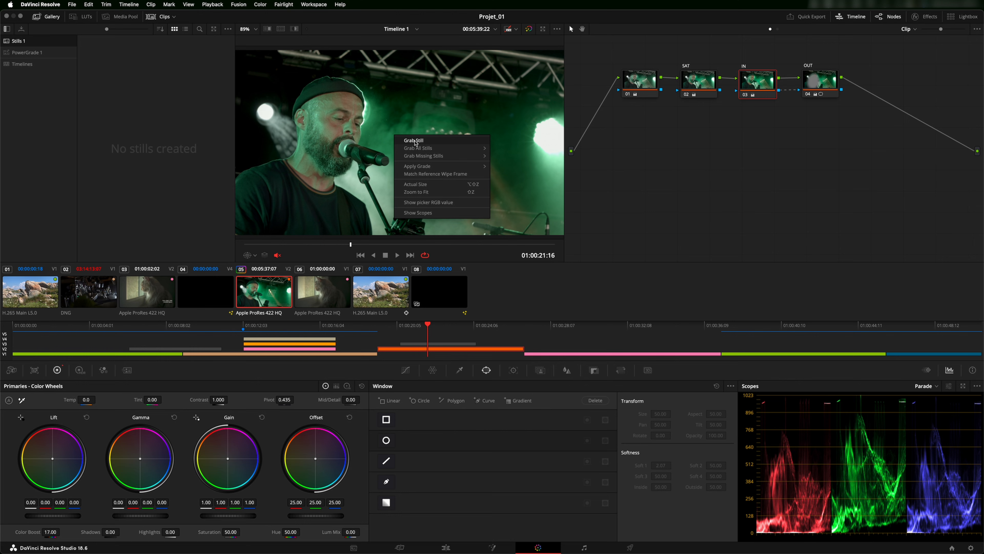
click(413, 141)
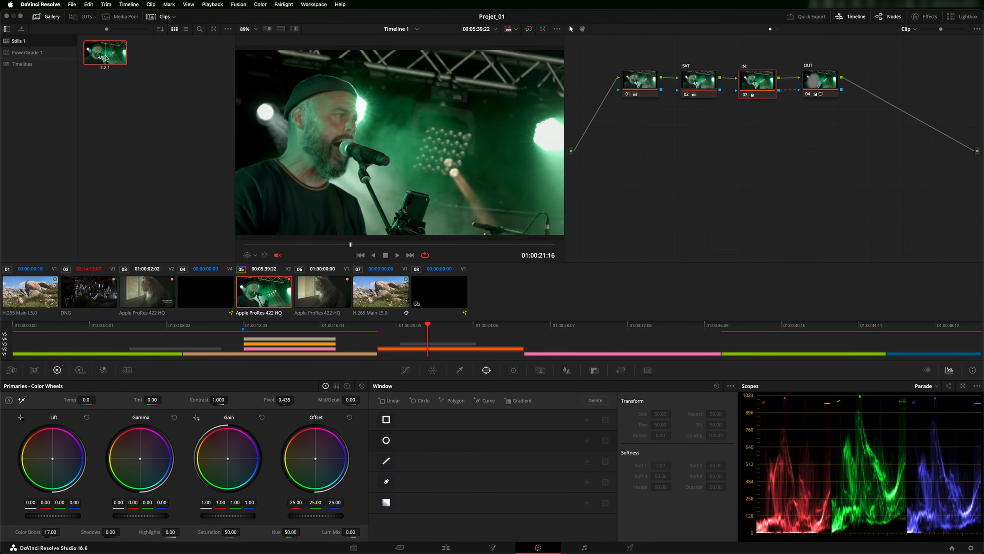
right_click(105, 58)
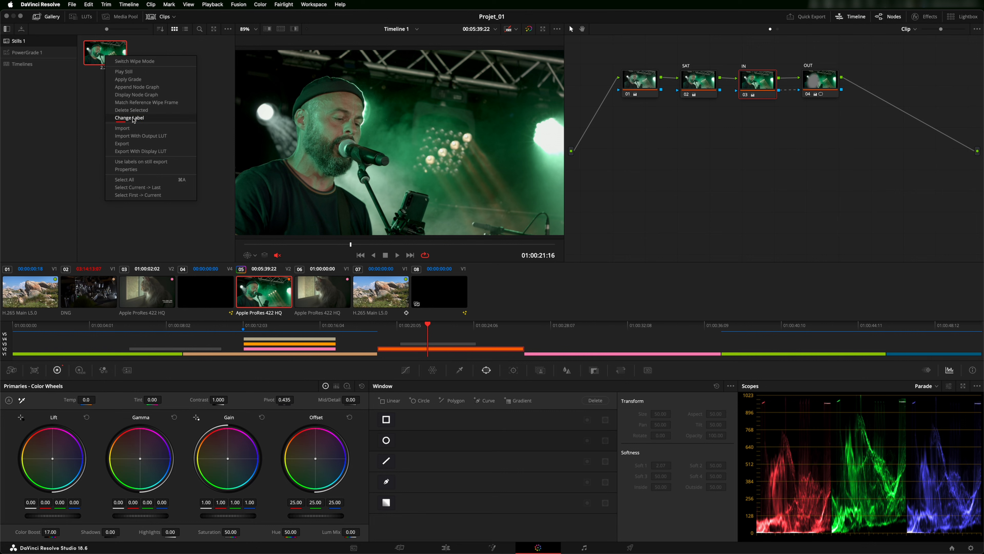
click(130, 118)
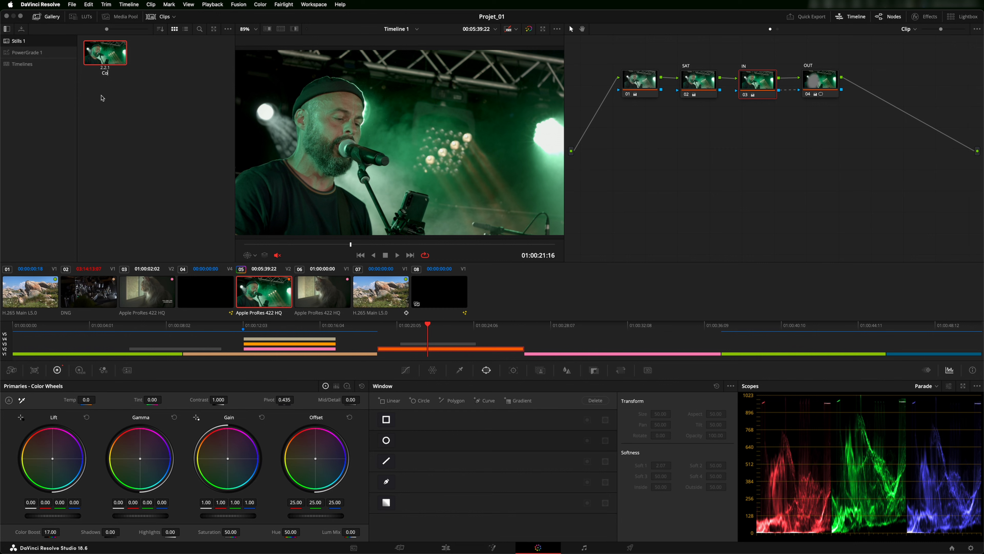
text(Concert)
key(Return)
Reset all grades and nodes on the concert clip, and reposition the remaining node in the graph.
drag(841, 123, 630, 72)
right_click(679, 172)
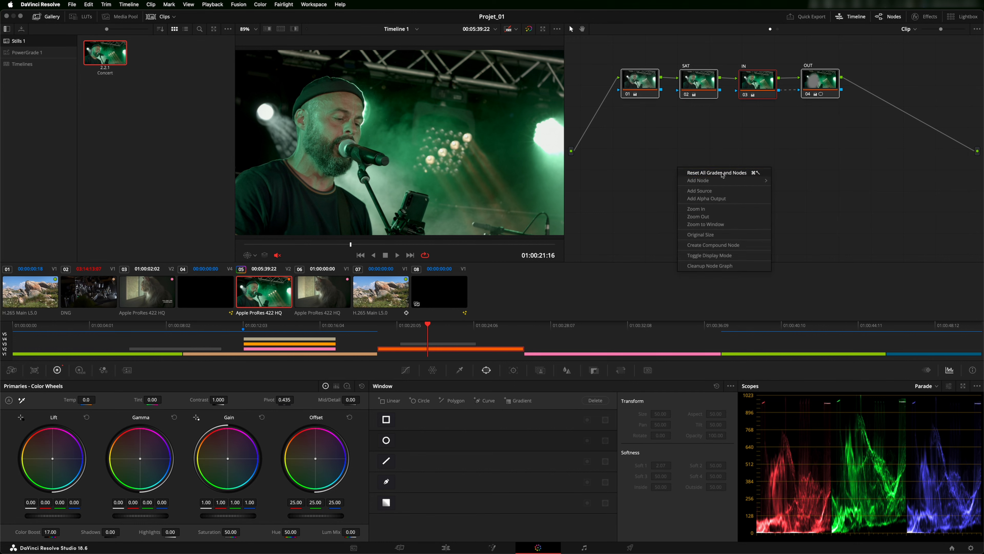
click(723, 173)
drag(605, 73, 635, 90)
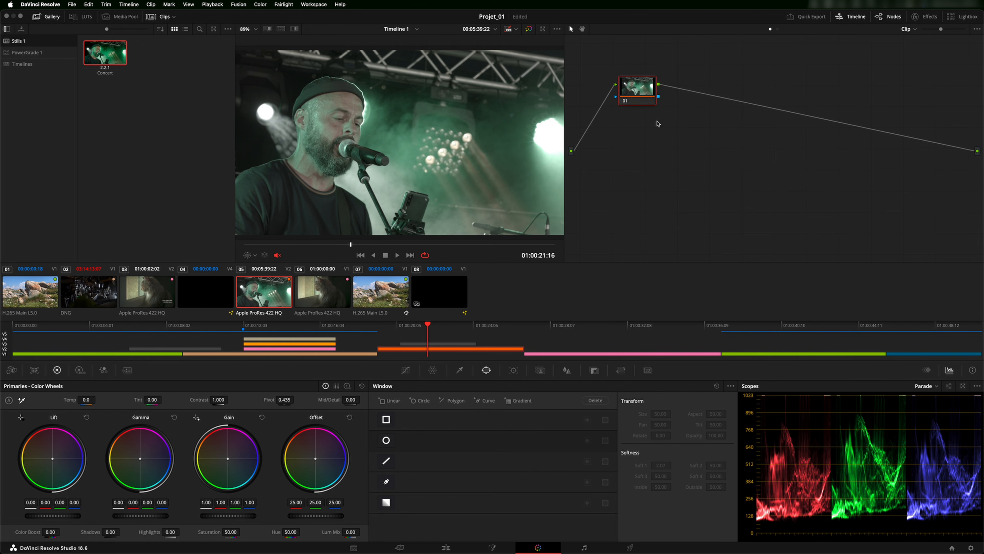
Preview the Concert still's grade on the ungraded clip, switching the gallery's Live Preview option off and back on.
double_click(113, 56)
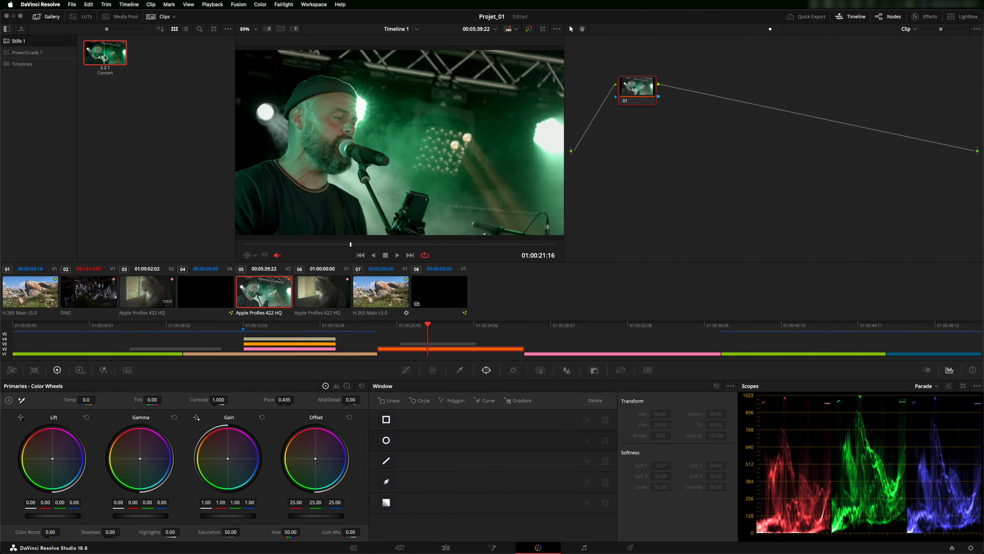
click(228, 28)
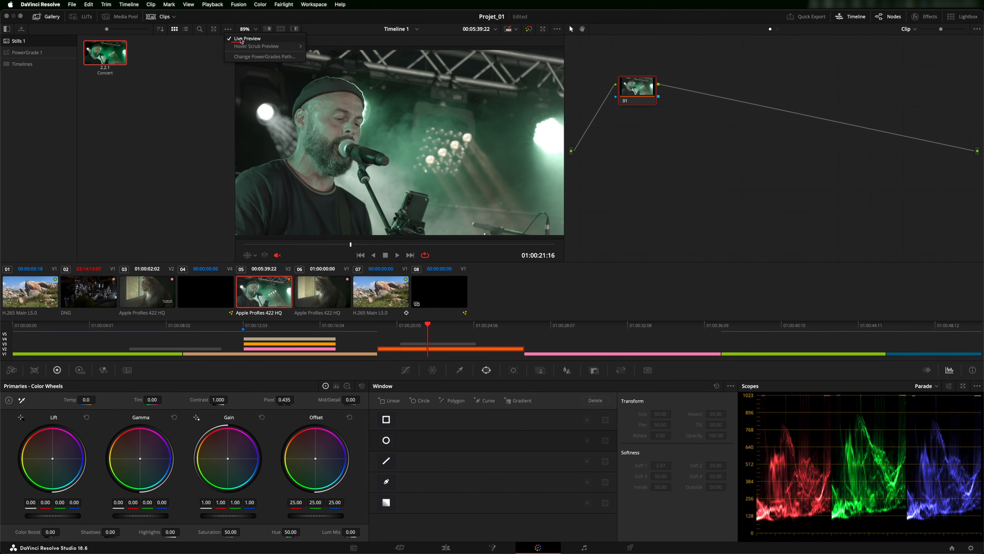
click(246, 39)
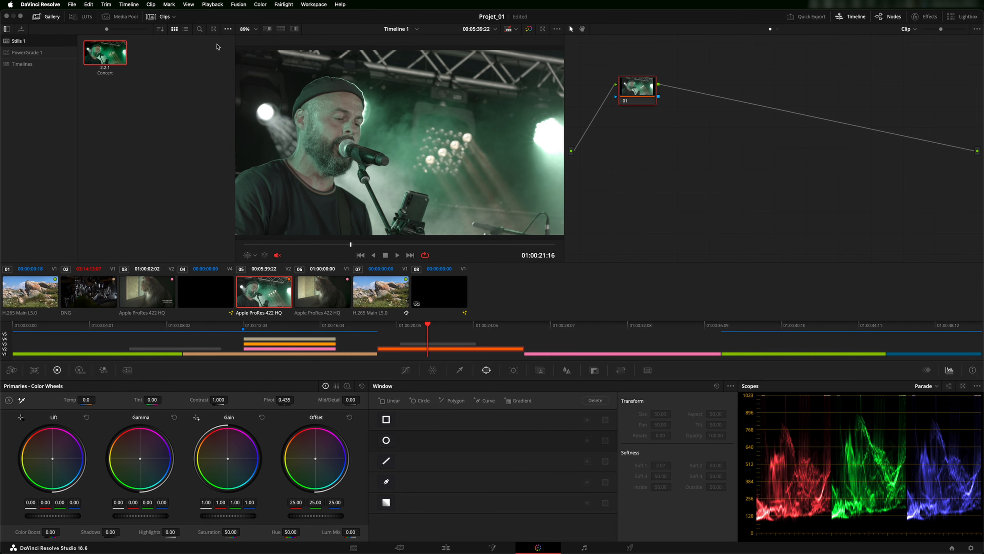
click(228, 29)
click(241, 38)
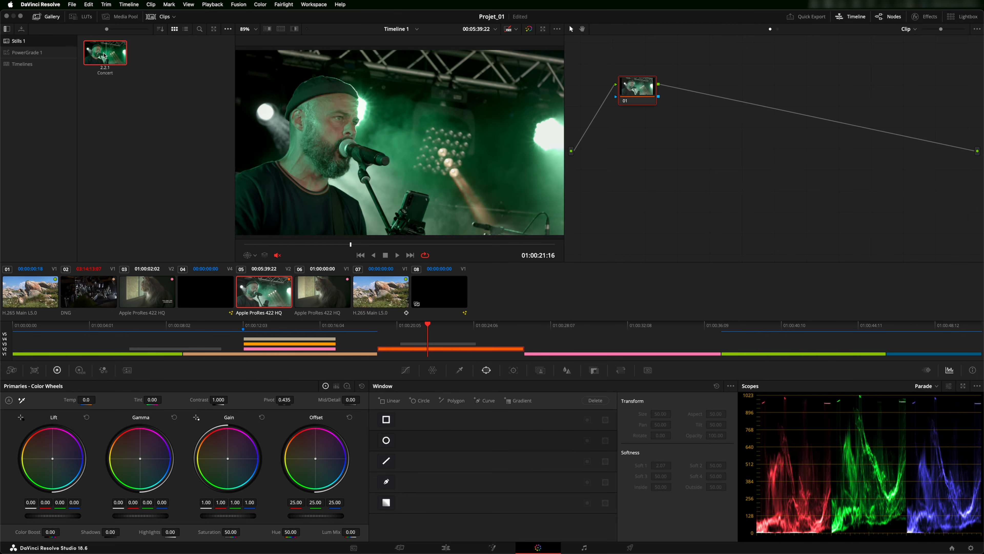
mouse_move(107, 55)
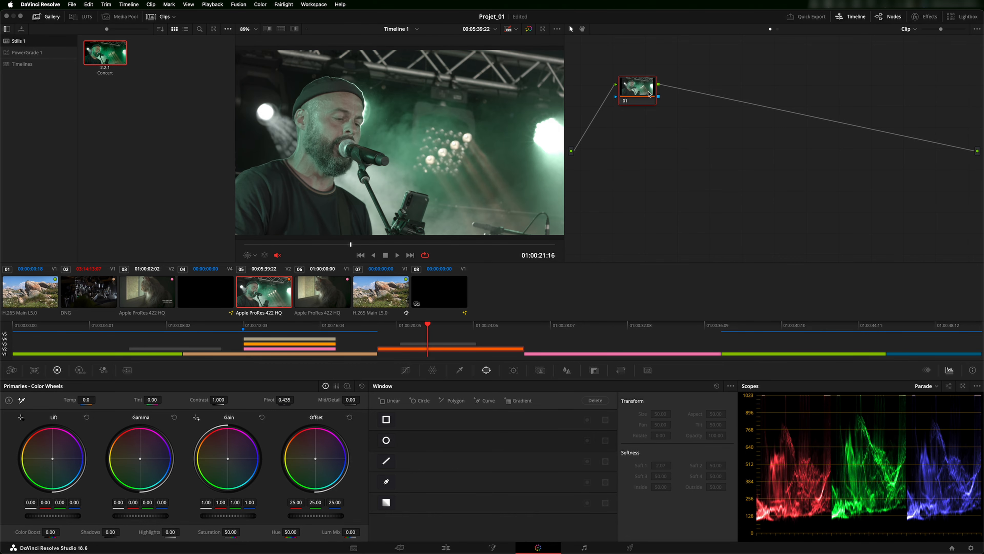
Apply the Concert still's grade to the concert clip and move the still into the PowerGrade 1 album.
right_click(112, 55)
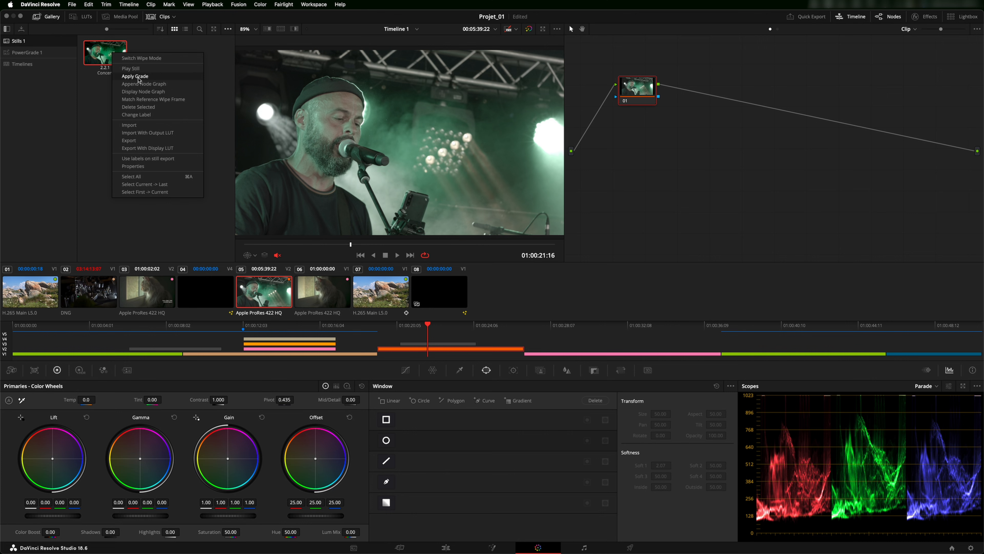
click(136, 76)
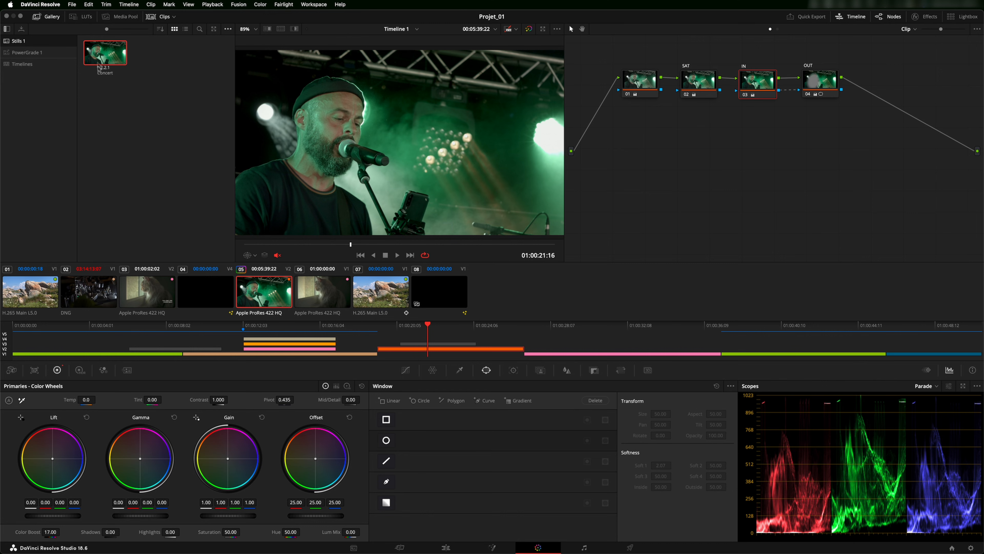
click(23, 52)
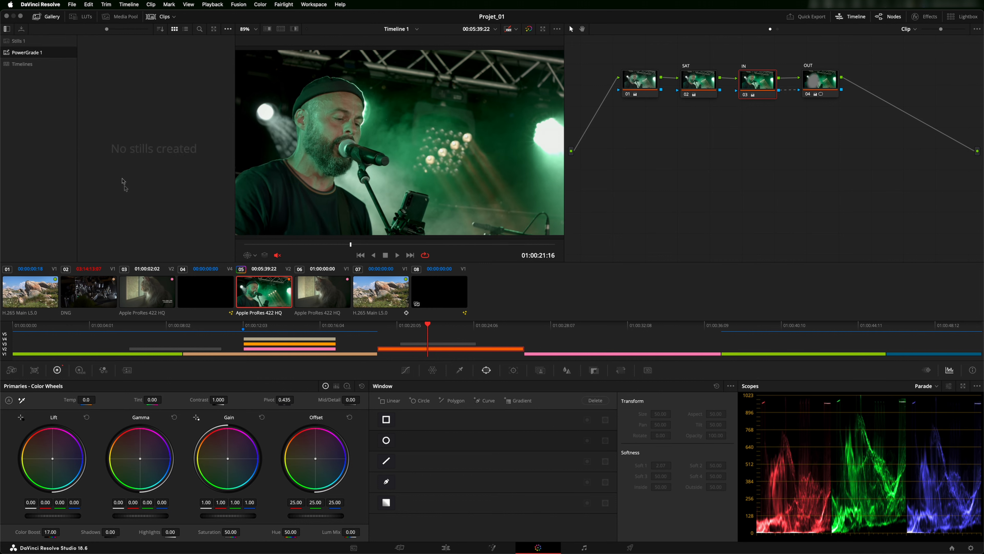
click(18, 41)
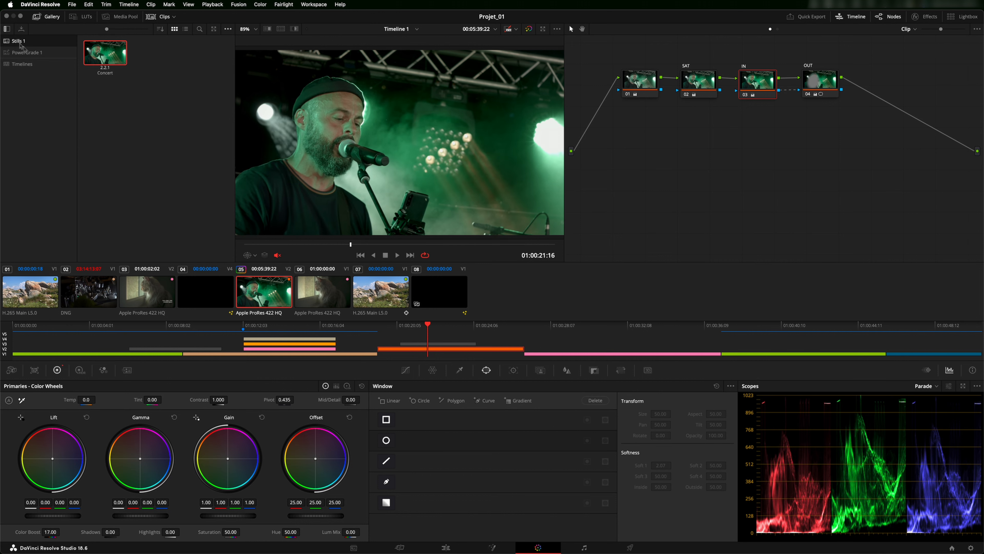
drag(103, 55, 39, 57)
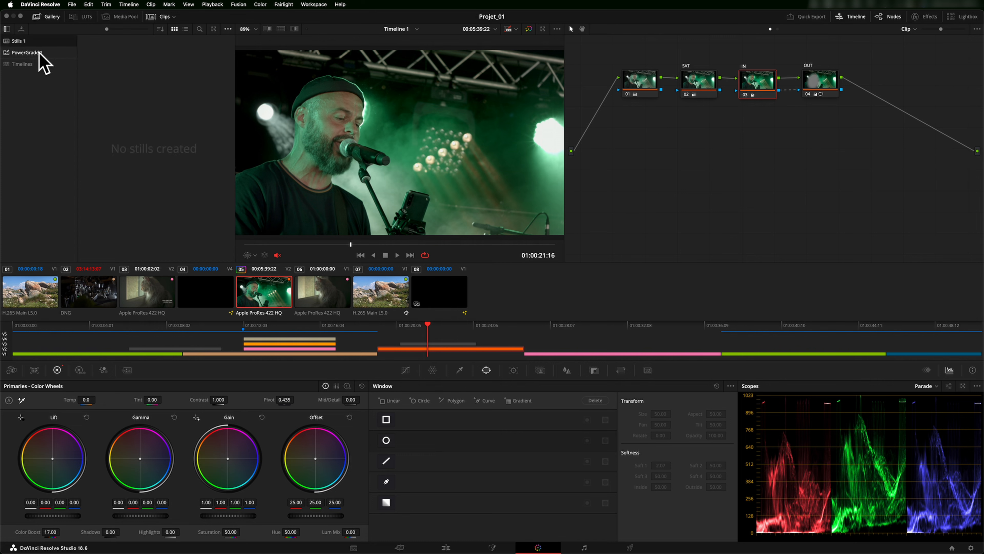
click(24, 54)
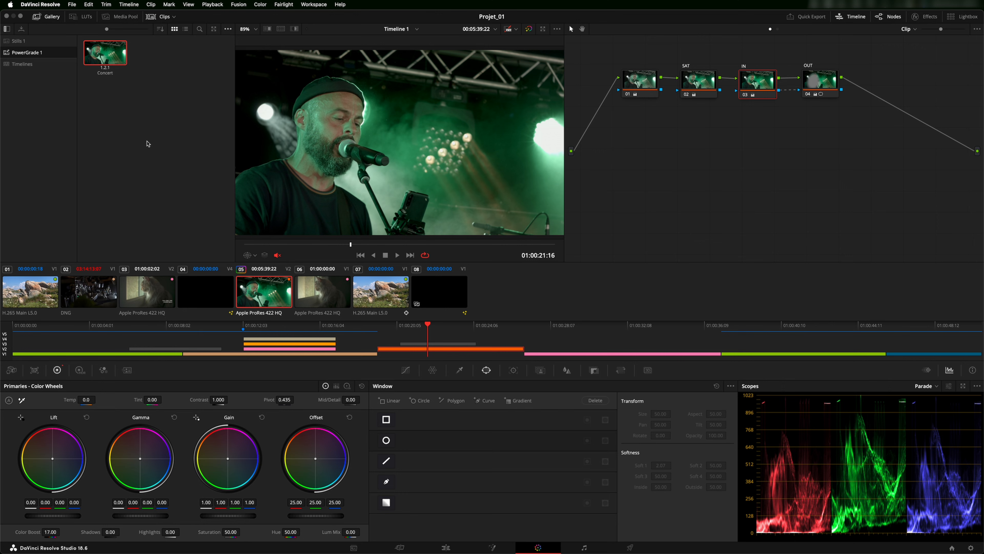
mouse_move(103, 61)
Show the OUT node's circular window overlay and scrub forward to check how well it follows the singer.
click(820, 84)
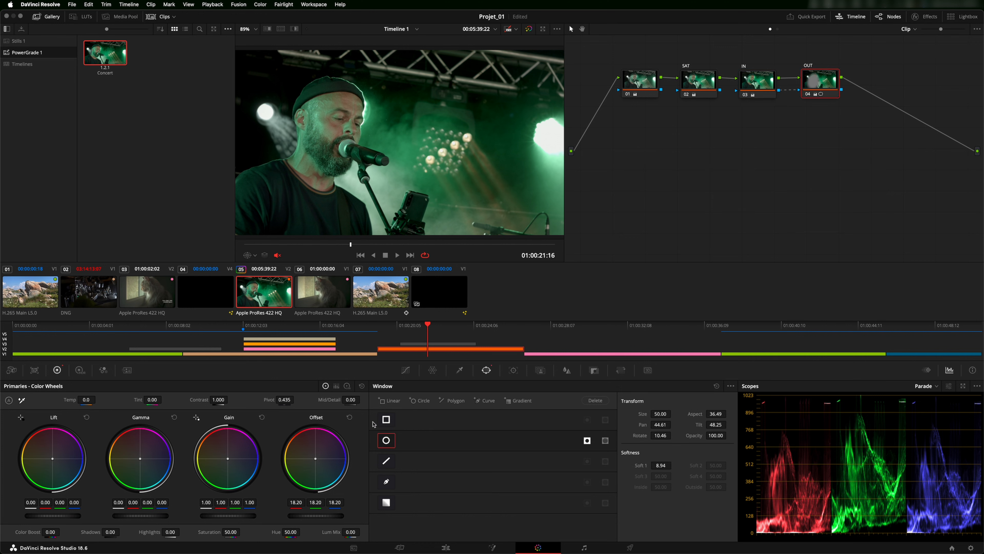
click(256, 257)
click(264, 289)
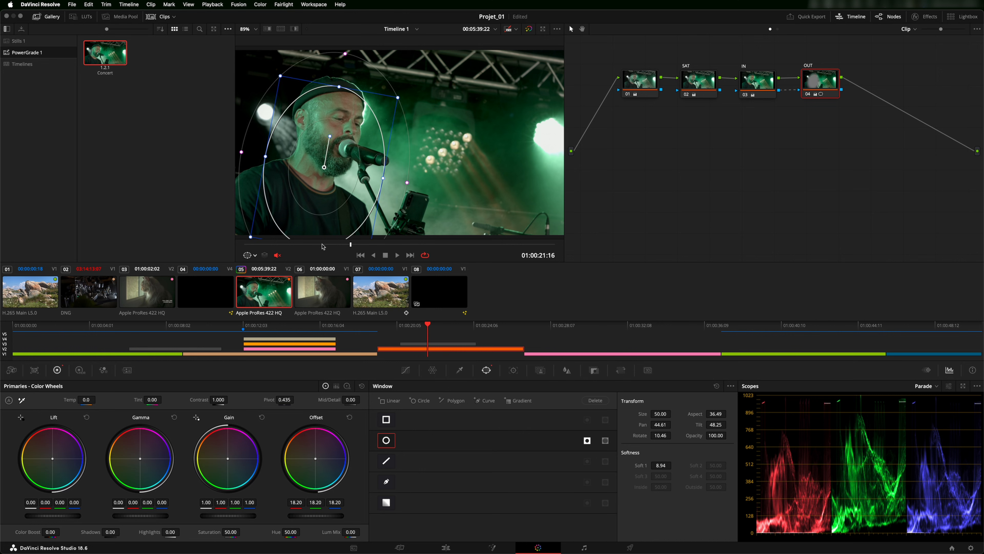
drag(355, 246, 476, 246)
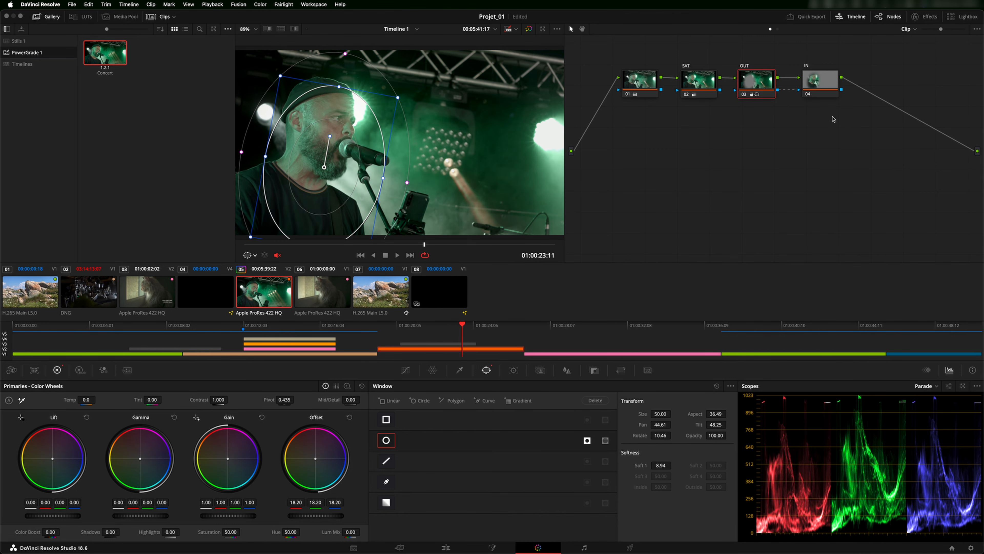
Disable the OUT and IN nodes and add an unconnected corrector node below them in the graph.
drag(832, 117, 745, 77)
click(808, 94)
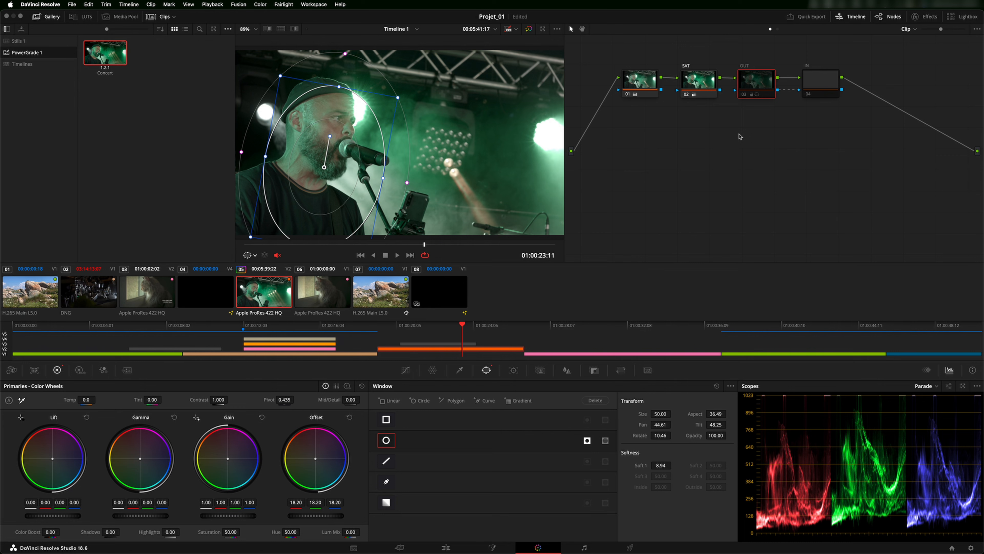
right_click(690, 173)
mouse_move(707, 188)
click(803, 188)
drag(695, 176, 779, 149)
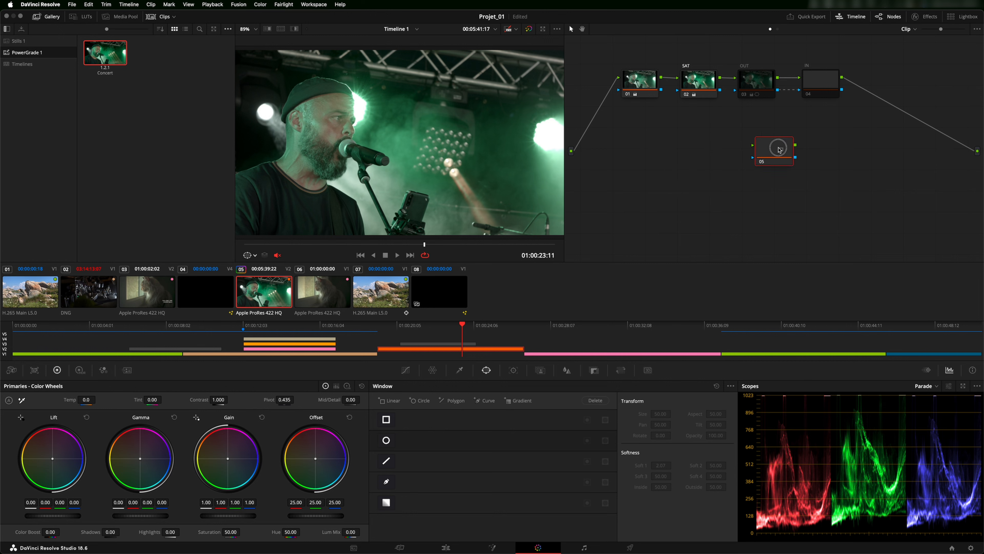
Connect the new node between the SAT node and the output, and move the disabled OUT and IN nodes higher.
drag(721, 80, 977, 151)
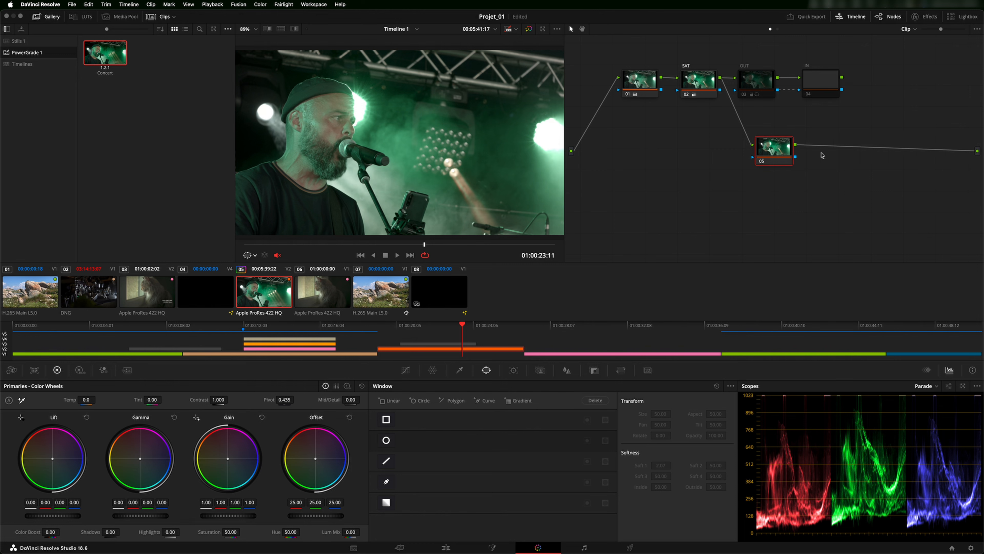
drag(758, 87, 760, 73)
mouse_move(821, 84)
mouse_down()
mouse_move(819, 68)
mouse_move(761, 71)
mouse_move(812, 69)
mouse_up()
click(774, 151)
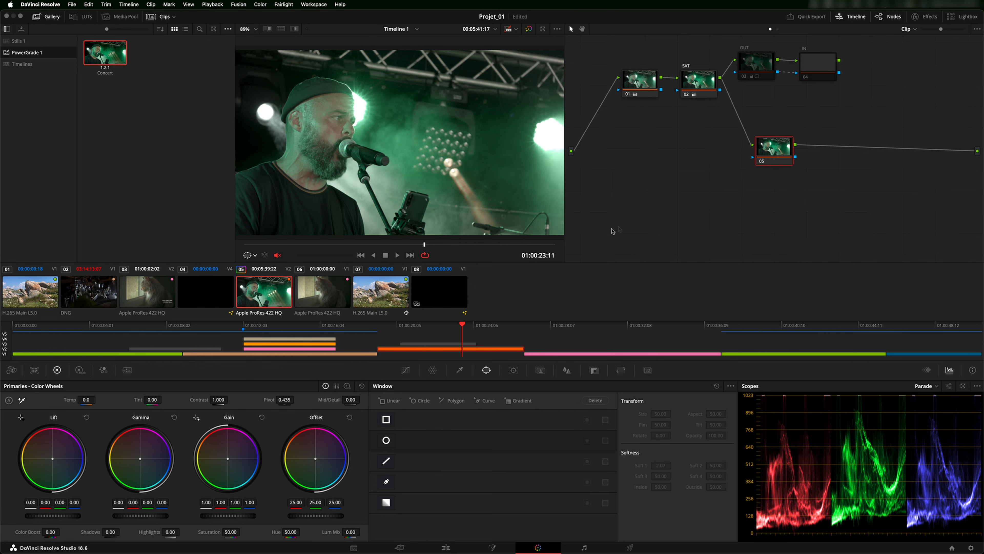
Add a circular window fitted around the singer's face, with size about 37, aspect about 41, rotation about 21 and softness about 7.
click(386, 440)
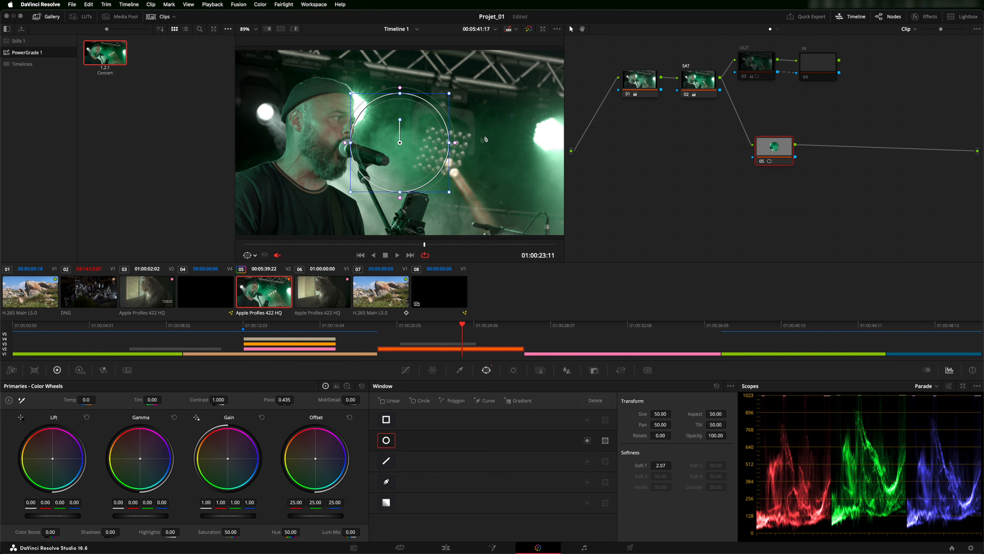
drag(401, 142, 334, 114)
mouse_move(376, 156)
mouse_down()
mouse_move(387, 160)
mouse_move(360, 149)
mouse_up()
drag(343, 89, 340, 94)
drag(326, 135, 324, 133)
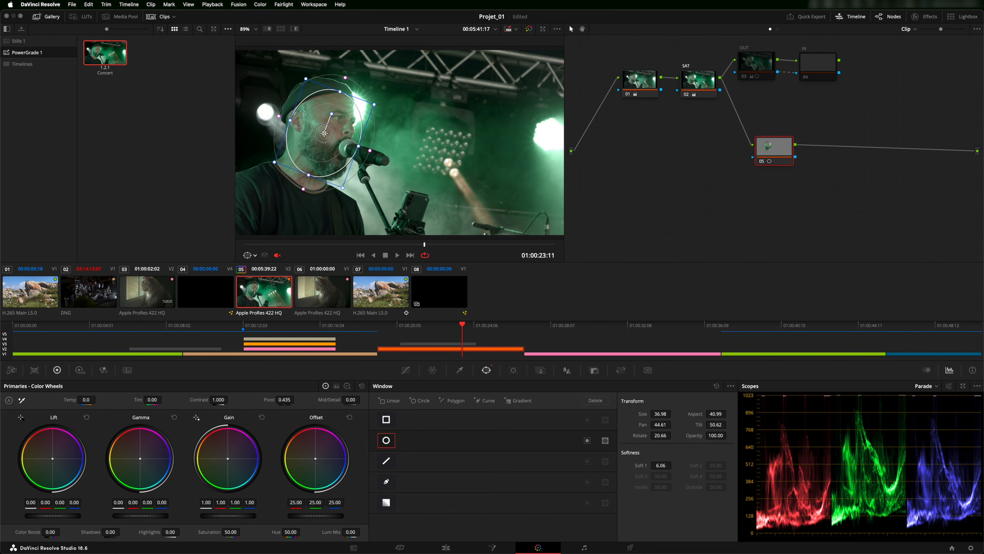
drag(304, 191, 303, 192)
drag(325, 134, 323, 137)
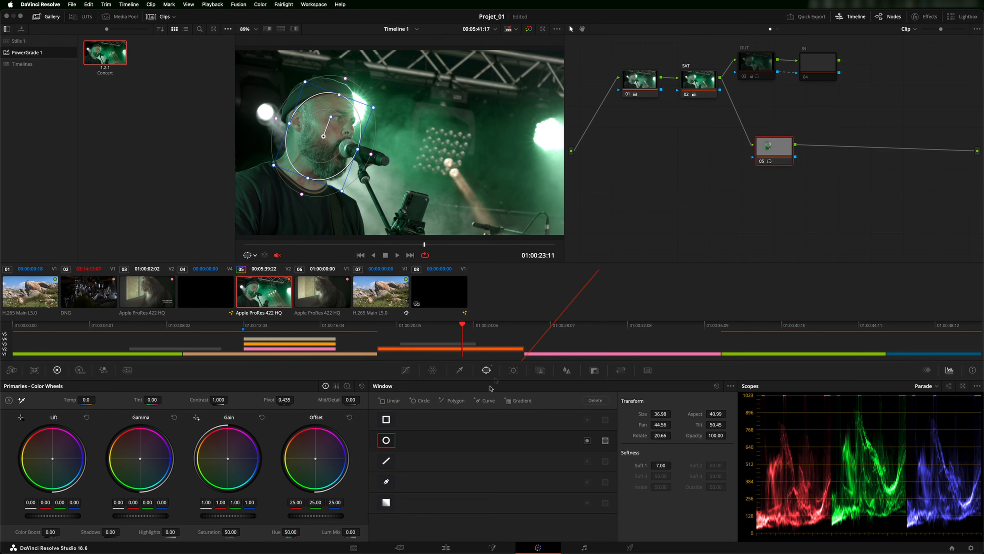
Track the face window forward and backward through the whole concert clip, and save the project.
click(513, 372)
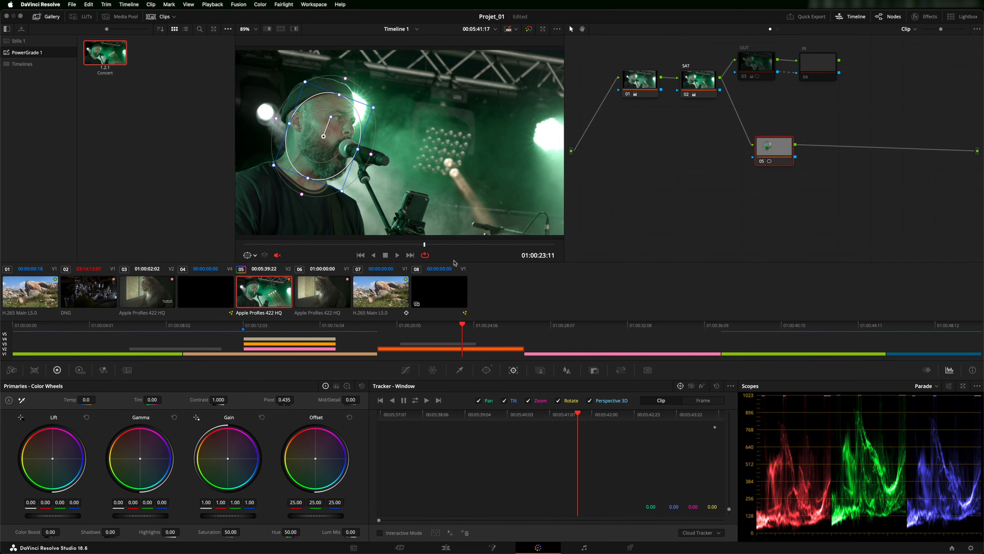
drag(425, 247, 297, 247)
drag(417, 248, 427, 246)
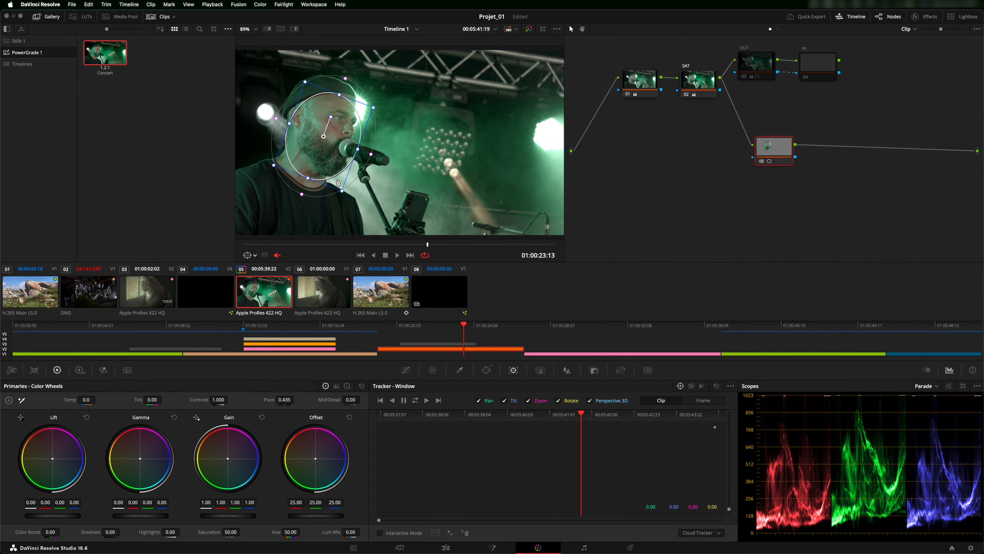
click(415, 400)
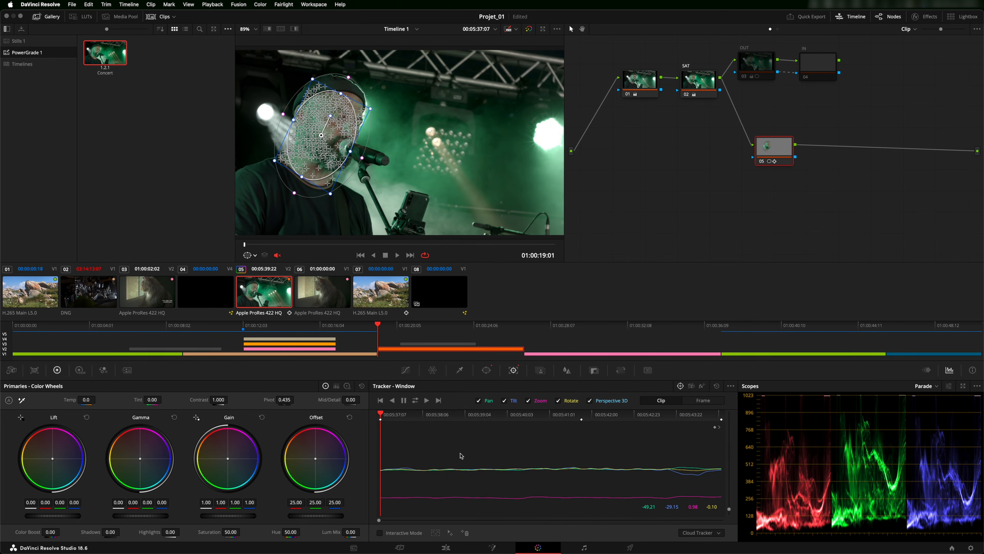
key(super+s)
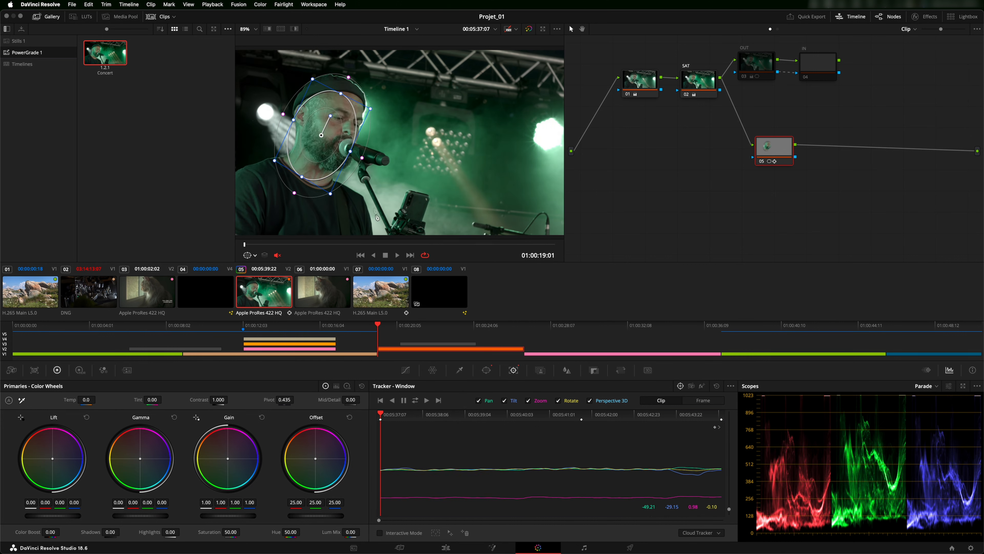
Play the clip to check the tracked face window, and add an outside node after the window node.
key(space)
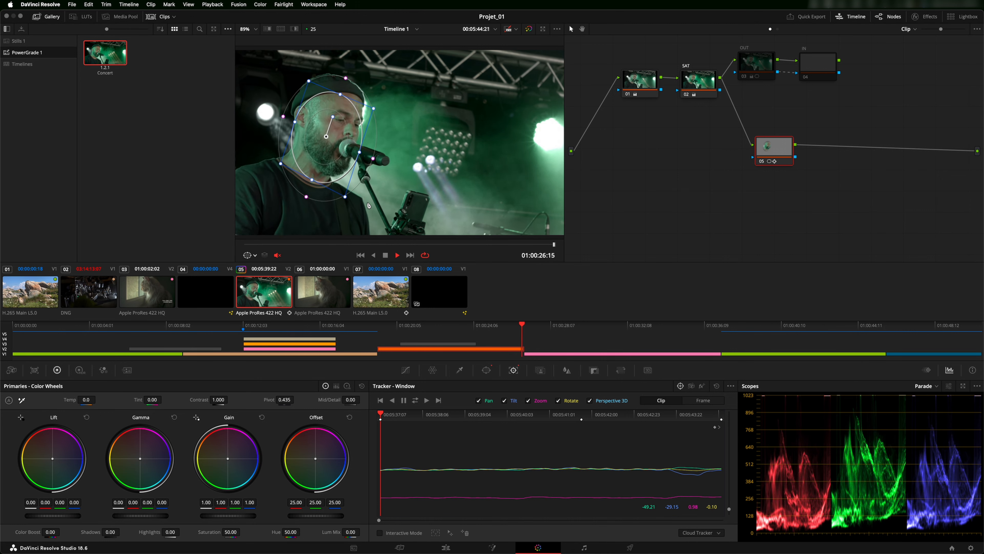
key(space)
right_click(783, 152)
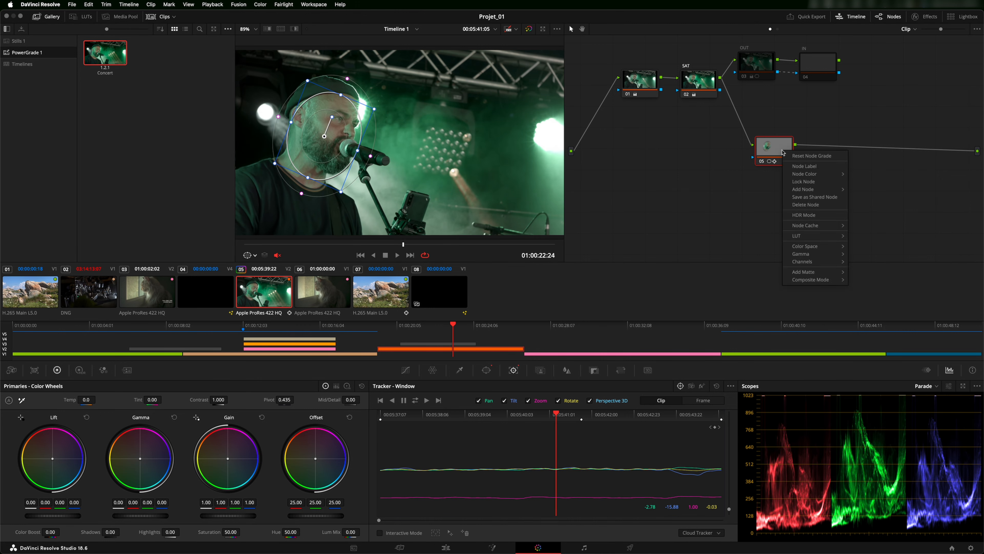
mouse_move(812, 190)
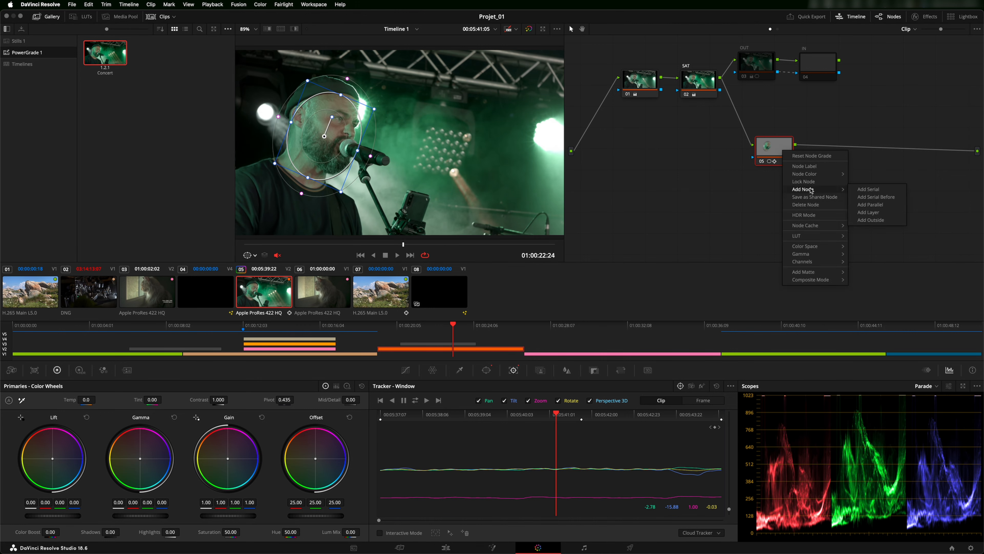
click(871, 221)
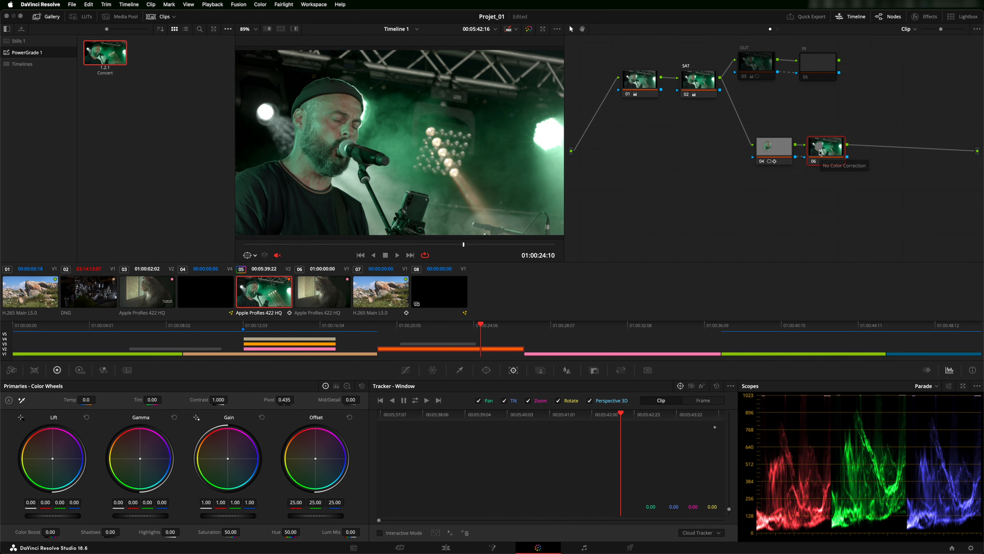
Crush the shadows and raise the highlights around the face with an S-shaped custom curve on the outside node, and check it in playback.
drag(464, 248, 399, 245)
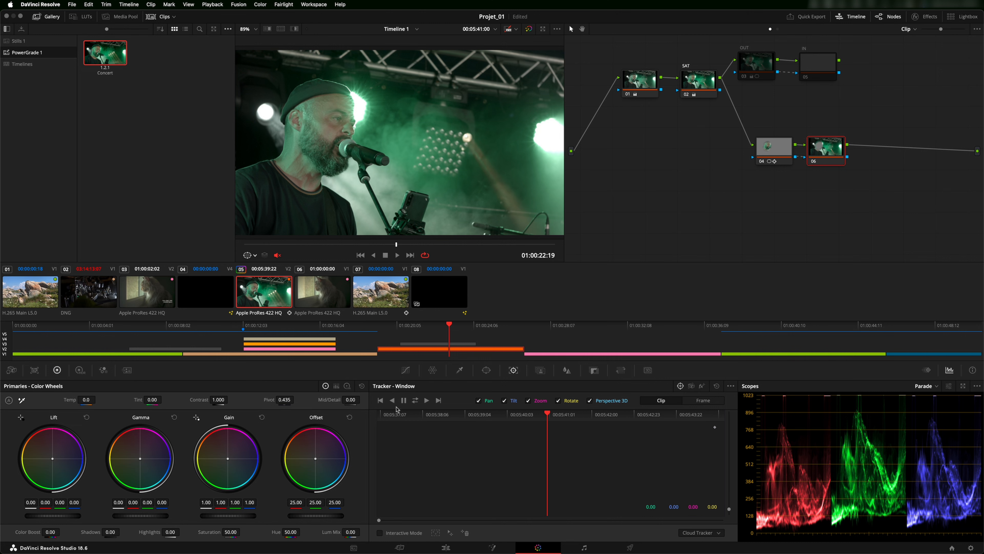
click(405, 371)
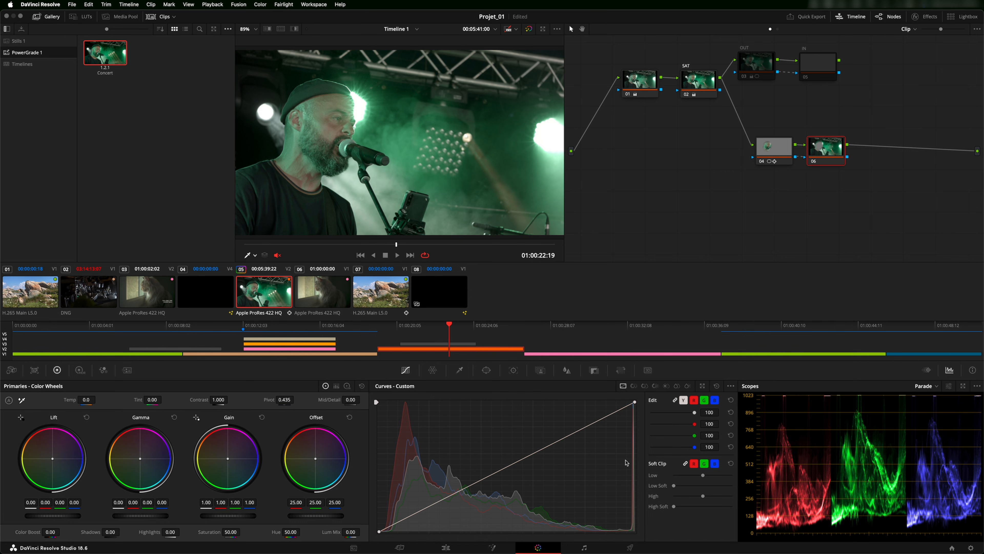
drag(423, 509, 428, 529)
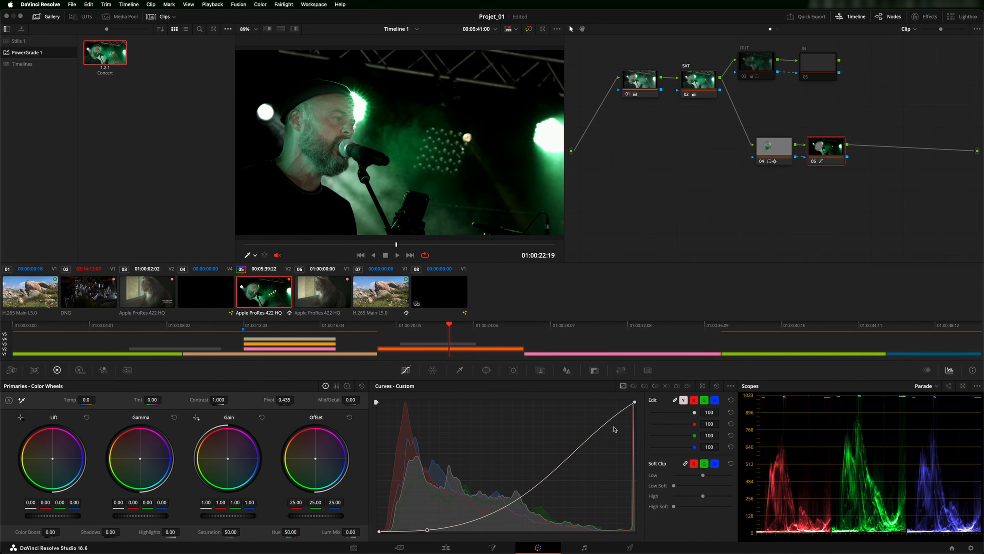
mouse_move(605, 427)
mouse_down()
mouse_move(596, 411)
mouse_move(604, 414)
mouse_up()
drag(428, 533, 455, 537)
key(space)
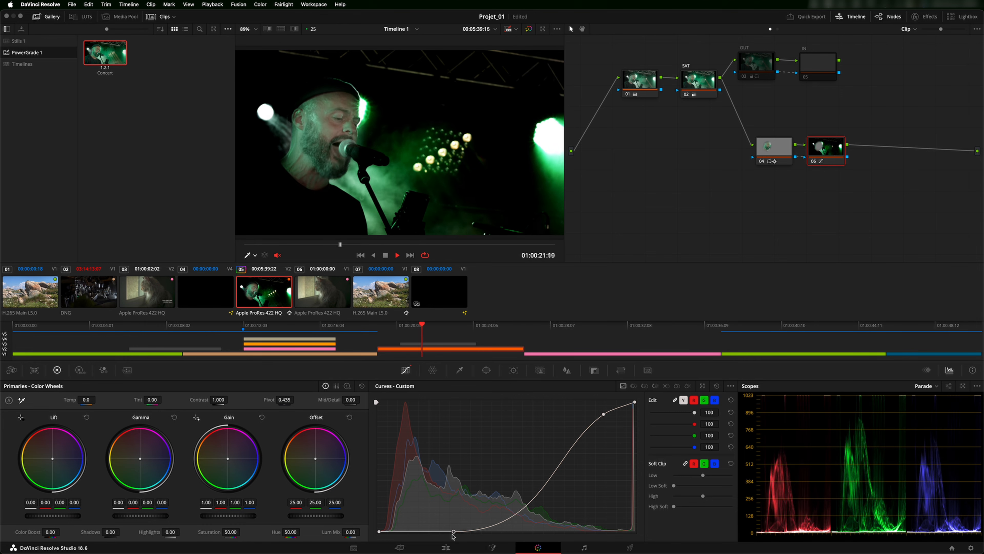
key(space)
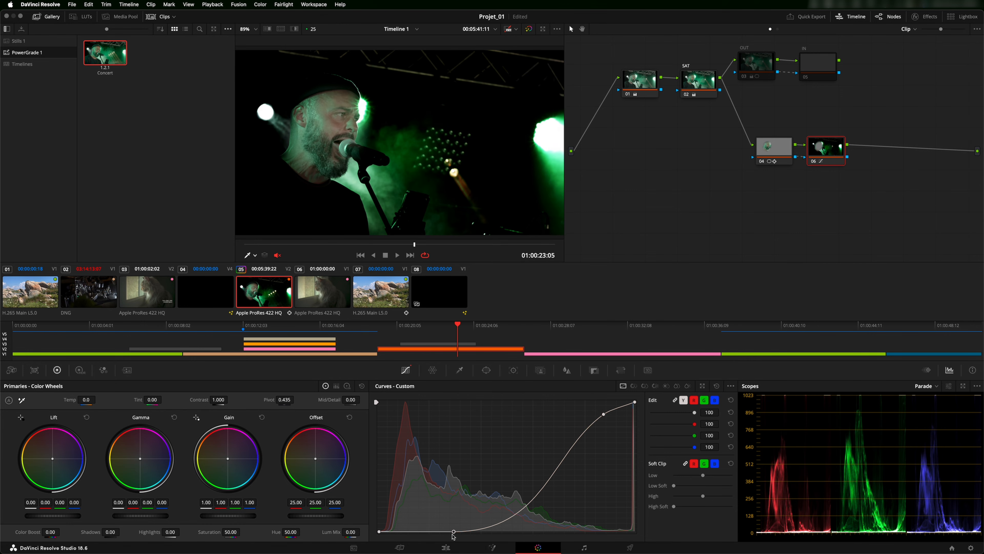
Show the face node's window overlay and play the clip to check that it follows the singer.
click(780, 156)
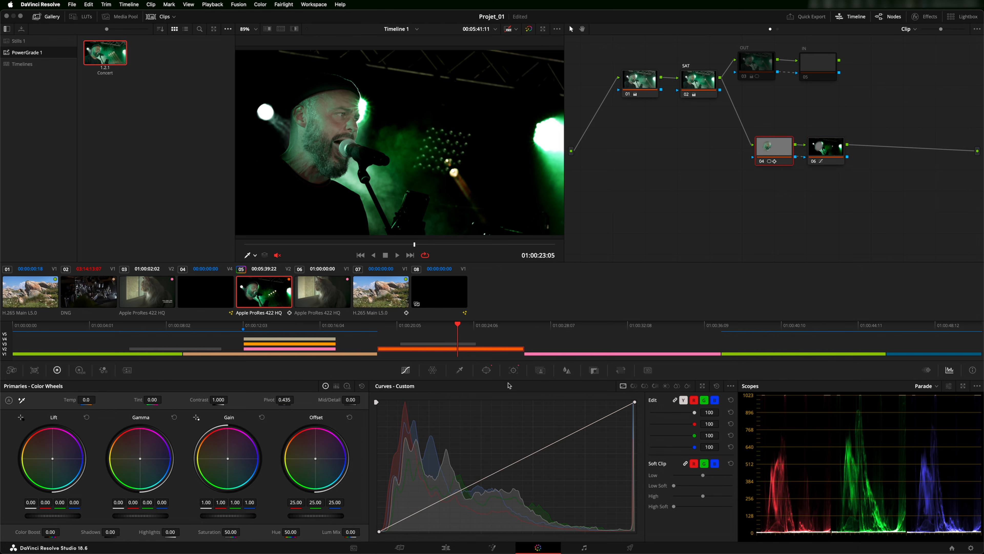
click(256, 256)
click(282, 291)
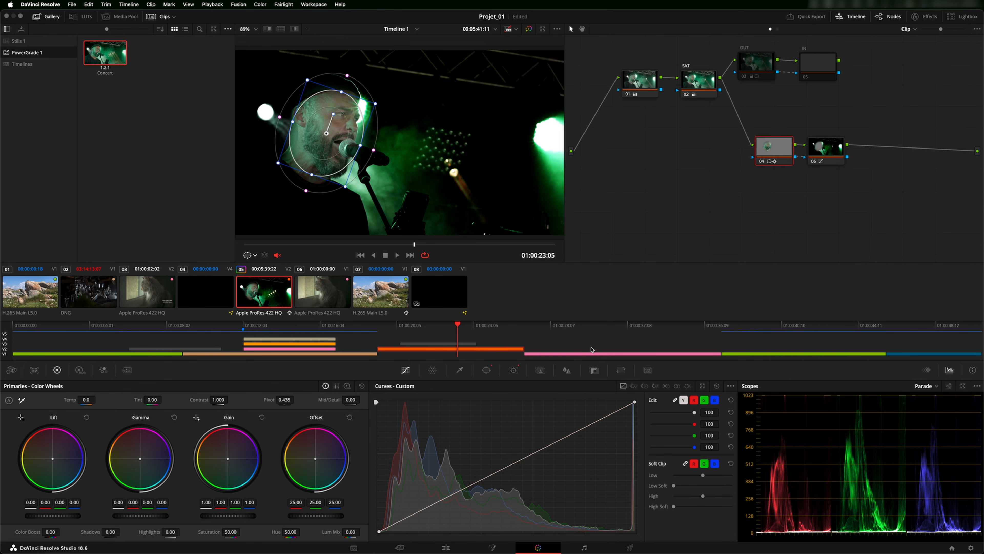
key(space)
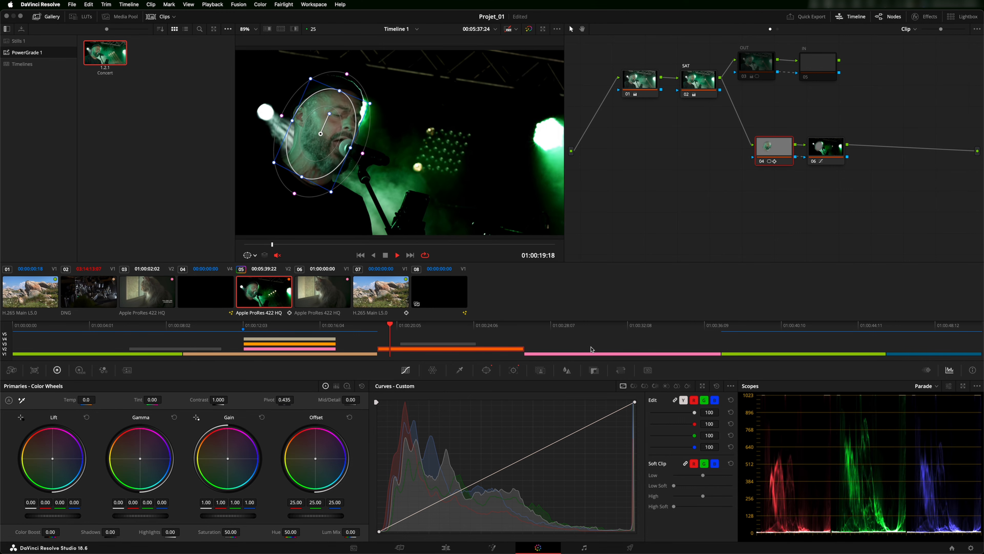
key(space)
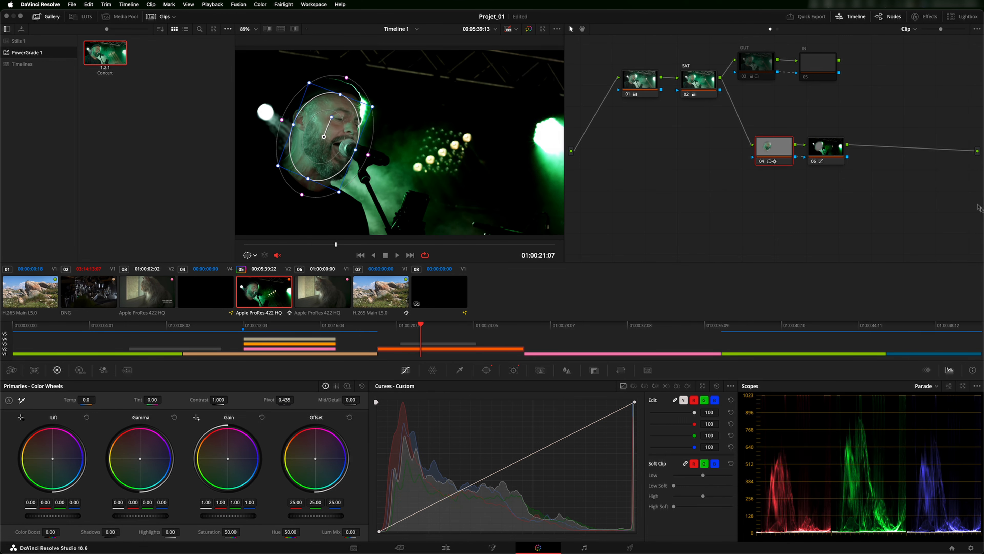
Reset the outside node's grade.
click(822, 155)
right_click(822, 152)
click(833, 176)
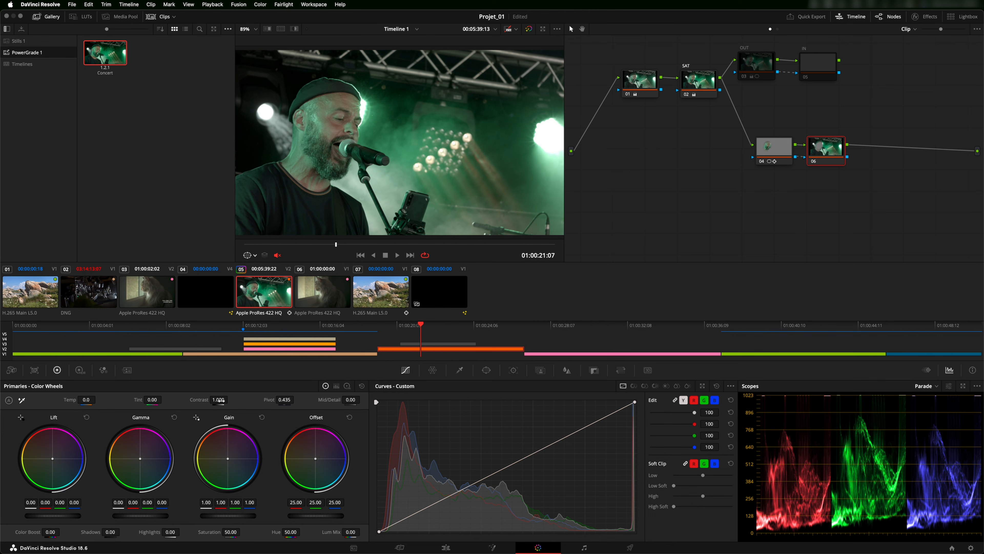
Switch to clip 07 with the rocky landscape and reposition its node in the graph.
click(387, 301)
drag(606, 79, 638, 90)
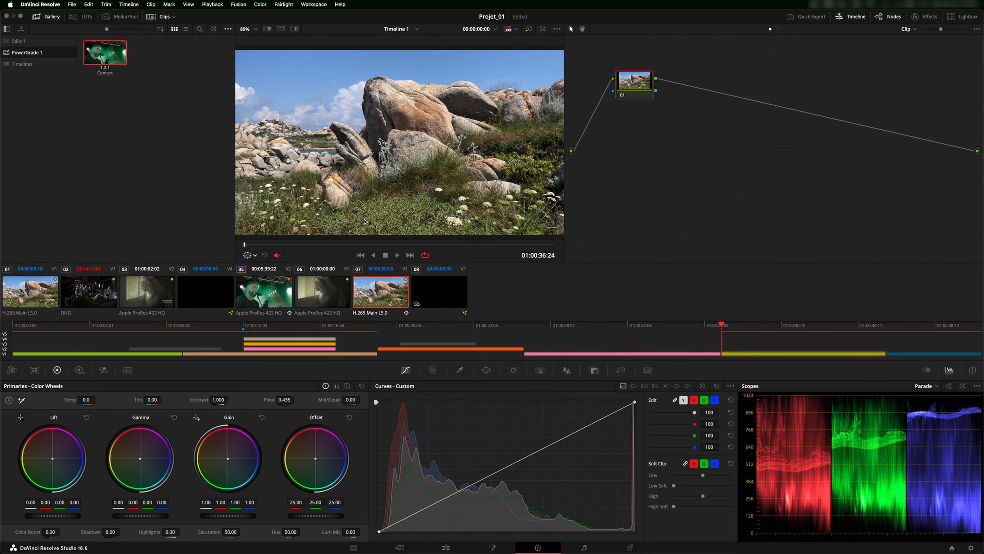
Try raising the contrast of clip 07's node to 1.206 and lowering it to 0.946, and reset it.
drag(215, 400, 238, 403)
drag(231, 400, 244, 406)
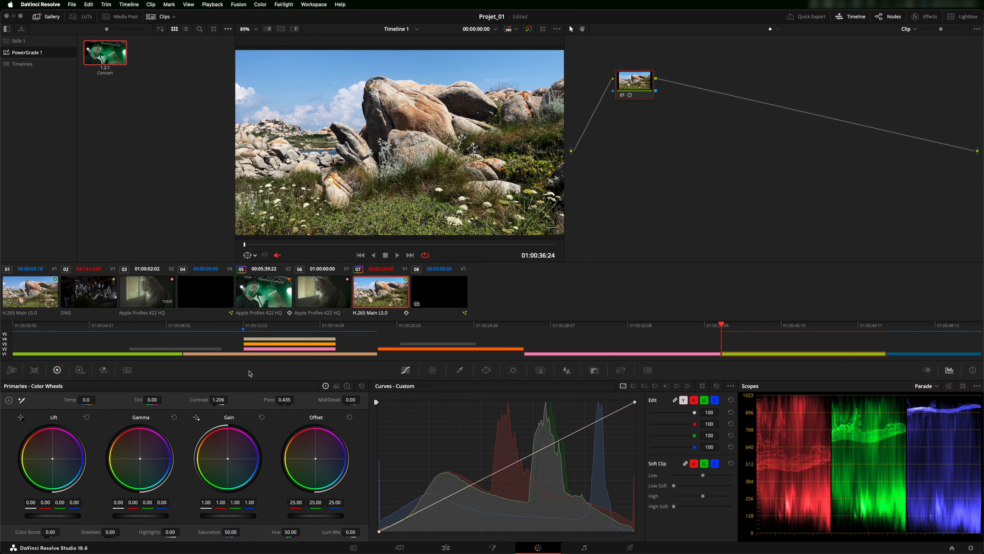
drag(218, 399, 168, 393)
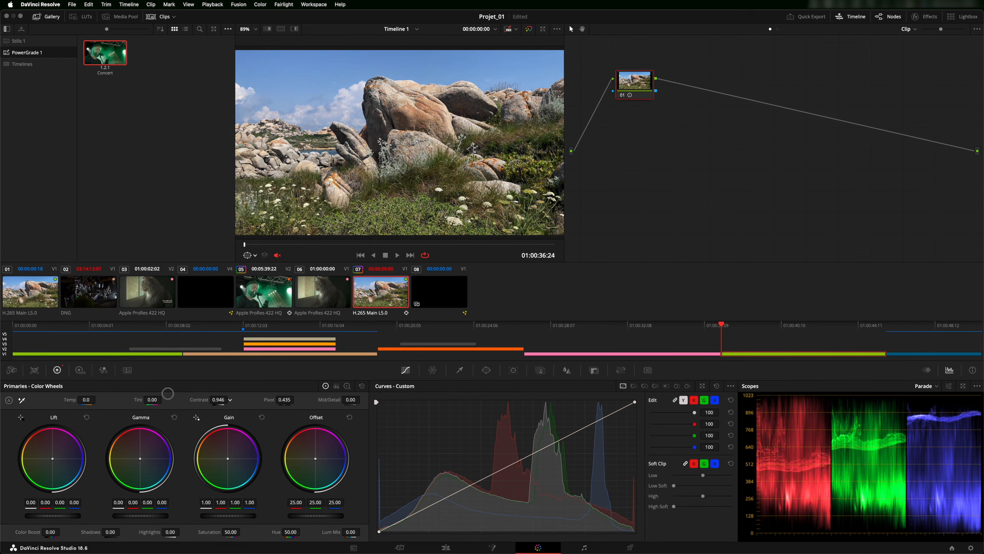
double_click(198, 400)
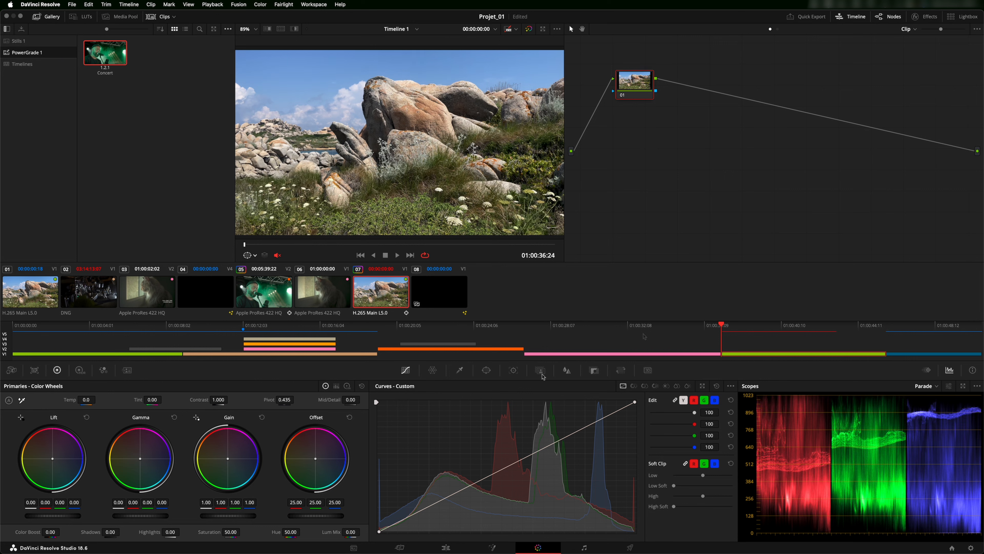
Switch the scopes to Waveform and test a contrast increase to 1.196 on the landscape, resetting it after the check.
click(933, 387)
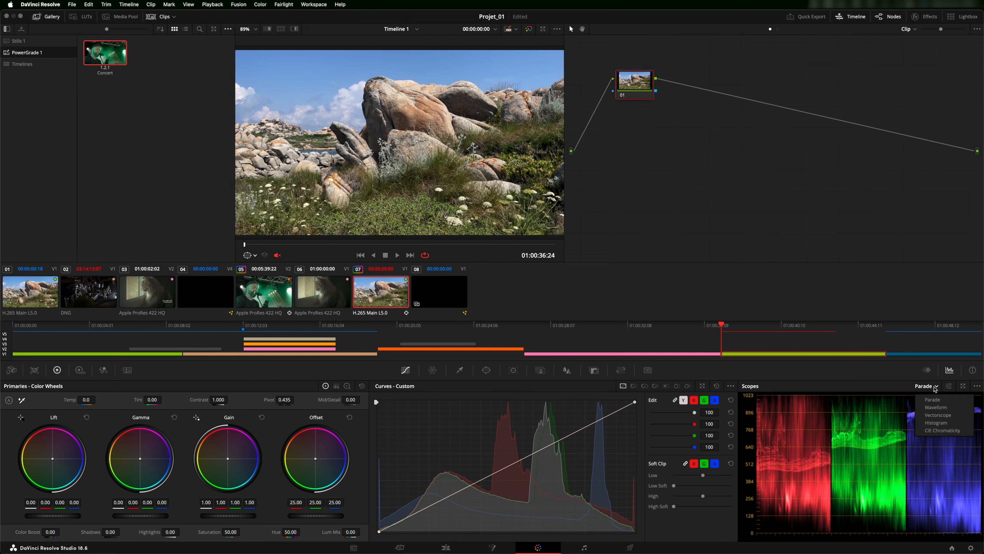
click(936, 408)
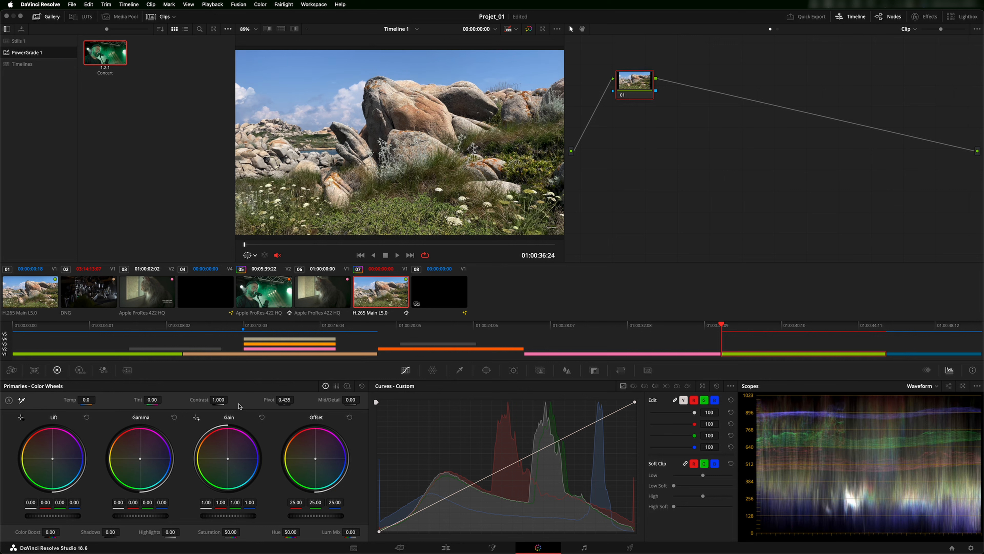
drag(217, 400, 253, 405)
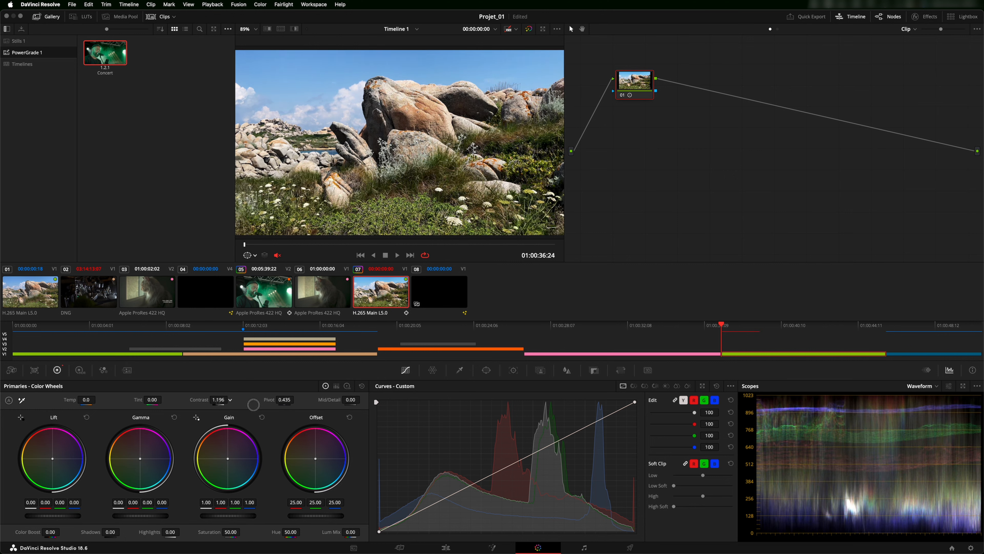
double_click(201, 400)
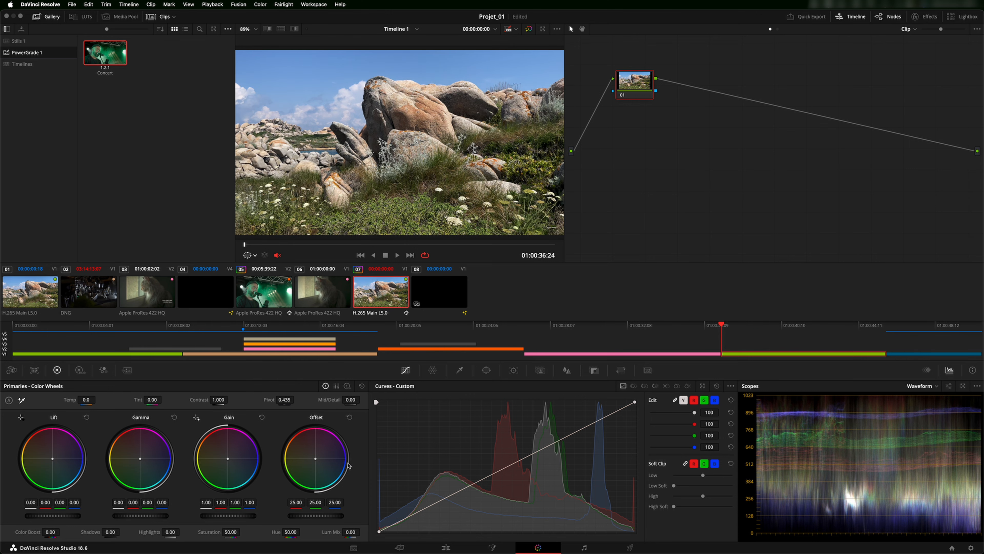
Shape a gentle S-shaped custom curve on node 01, lowering the shadows and raising the highlights.
drag(417, 516, 424, 522)
click(601, 422)
drag(601, 421, 596, 416)
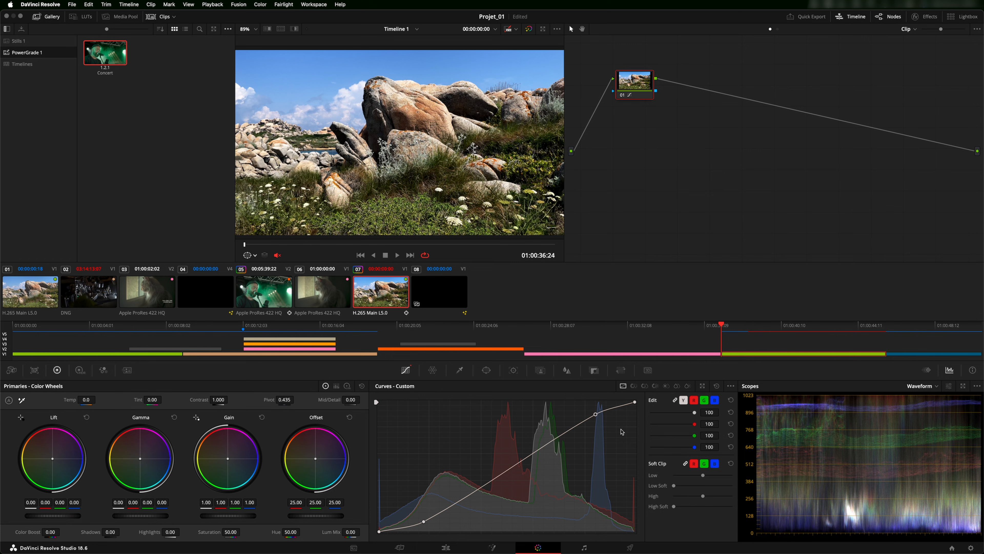
Look through the Hue Vs Hue curve and its neighbouring curve mode, and return to the custom curve.
click(633, 387)
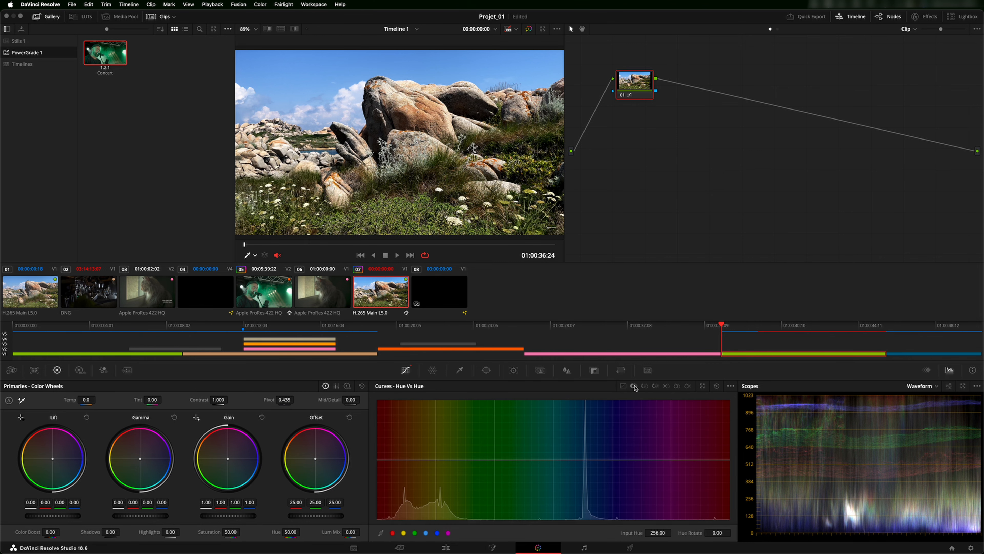
click(645, 387)
click(634, 386)
click(623, 387)
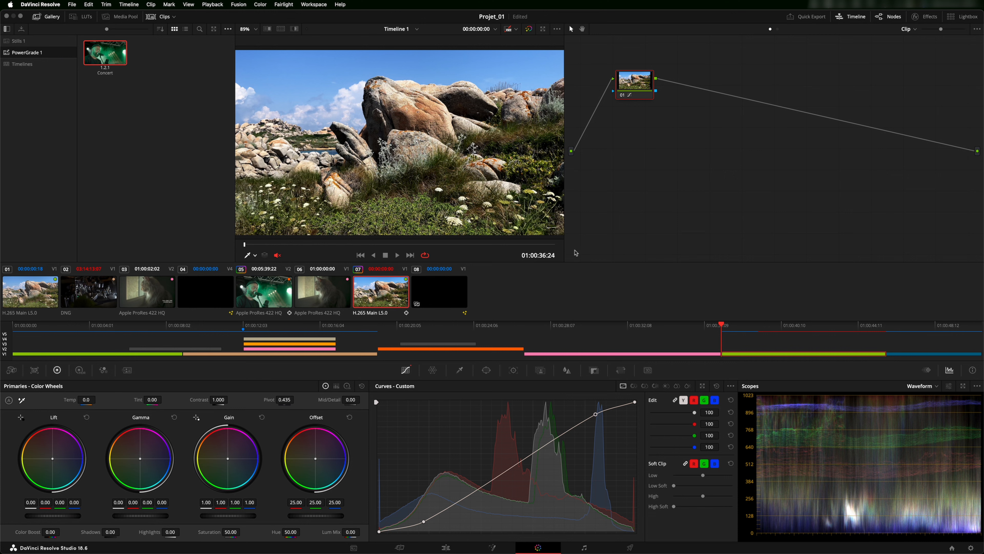
Add a serial node after node 01, and label the two nodes Contrast and Ciel.
drag(628, 86, 628, 87)
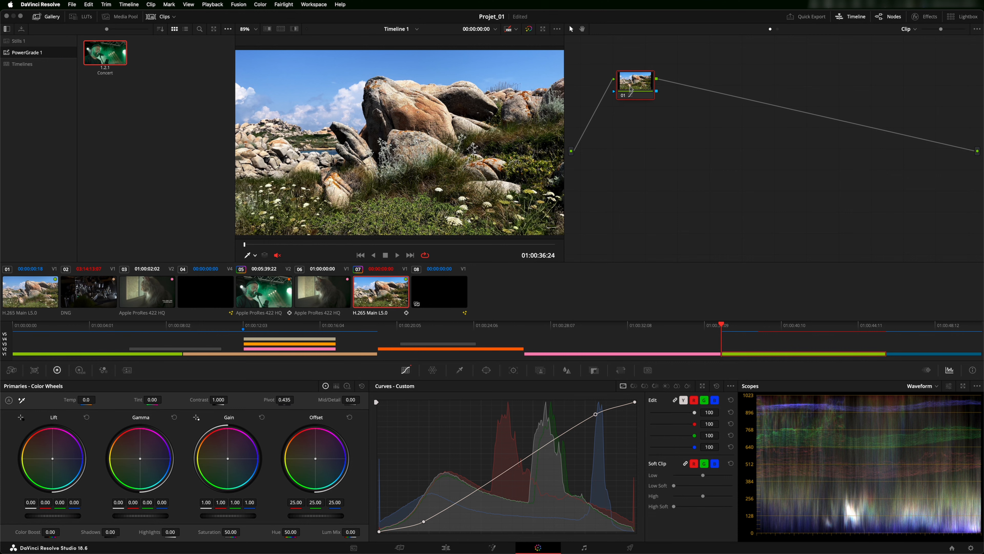
key(alt+s)
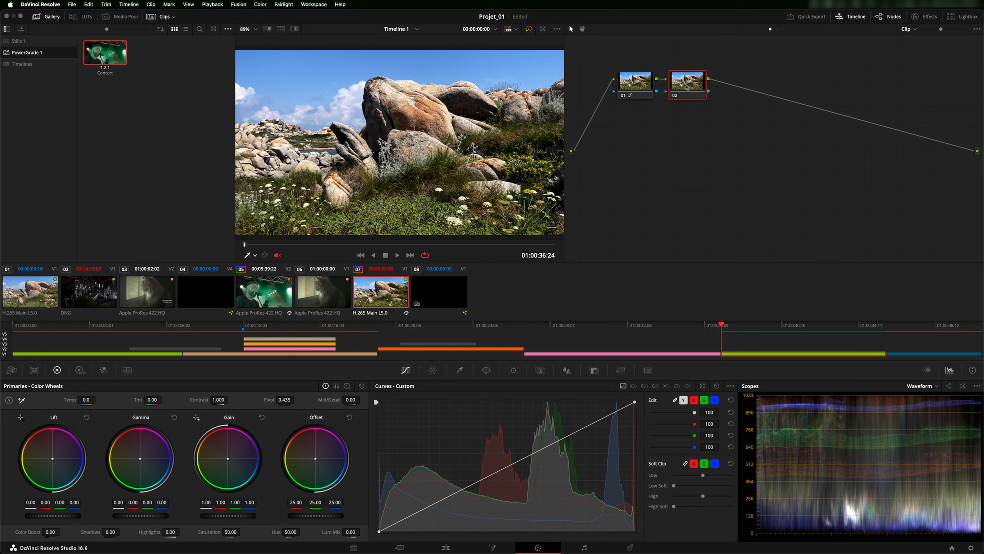
click(634, 83)
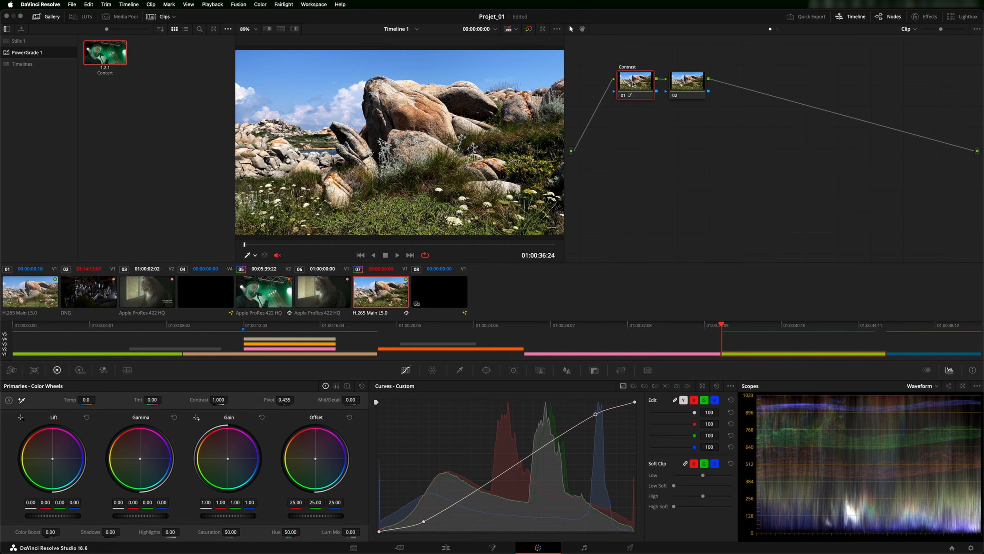
click(684, 83)
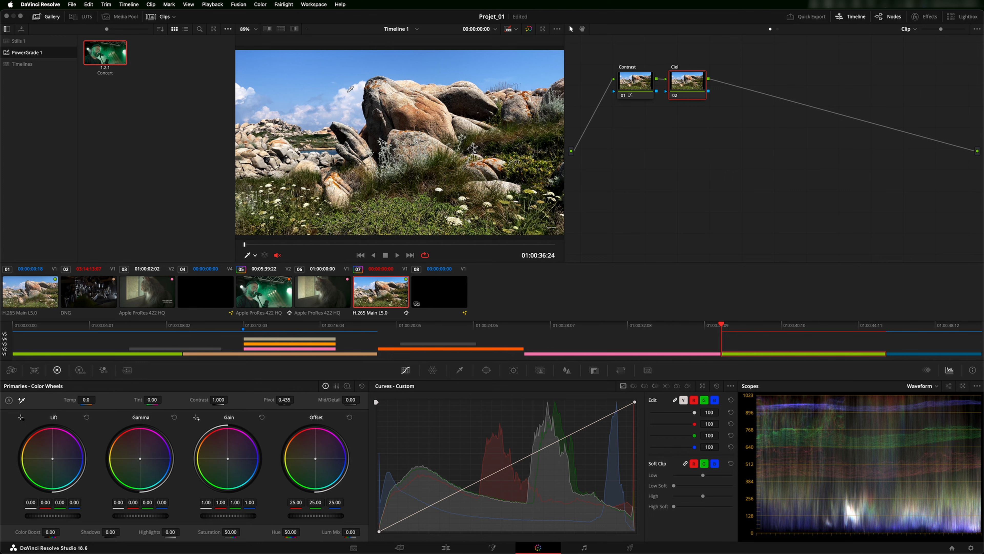
Sample the blue sky with the HSL qualifier on the Ciel node and highlight the selection.
click(460, 370)
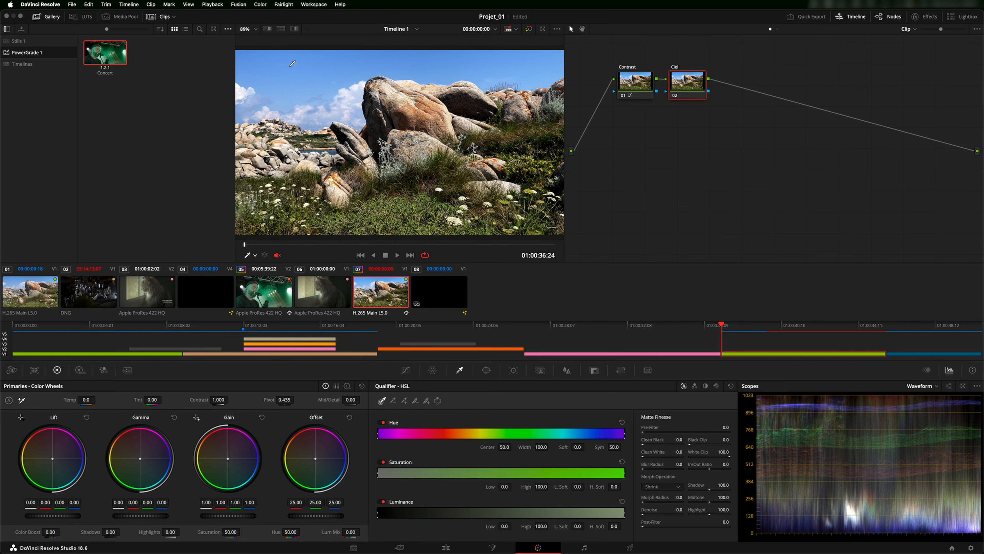
click(339, 65)
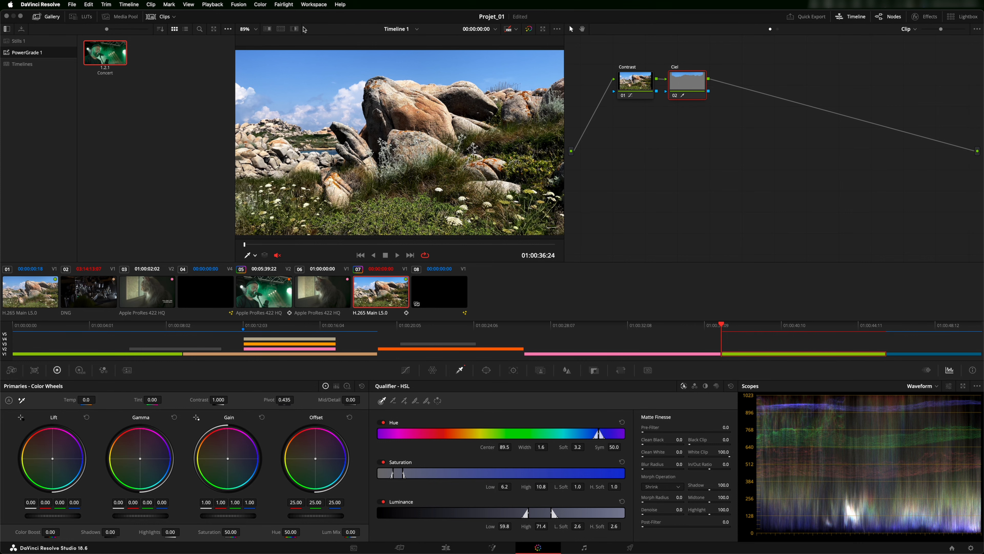
click(295, 29)
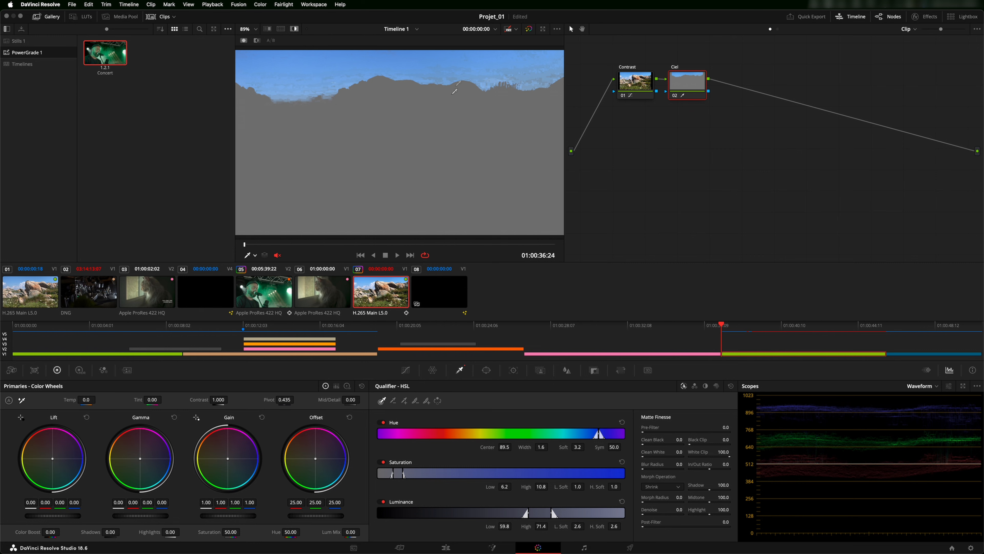
Sample the rocks to compare the highlighted selection, pick the blue sky again, and turn the highlight off.
click(444, 120)
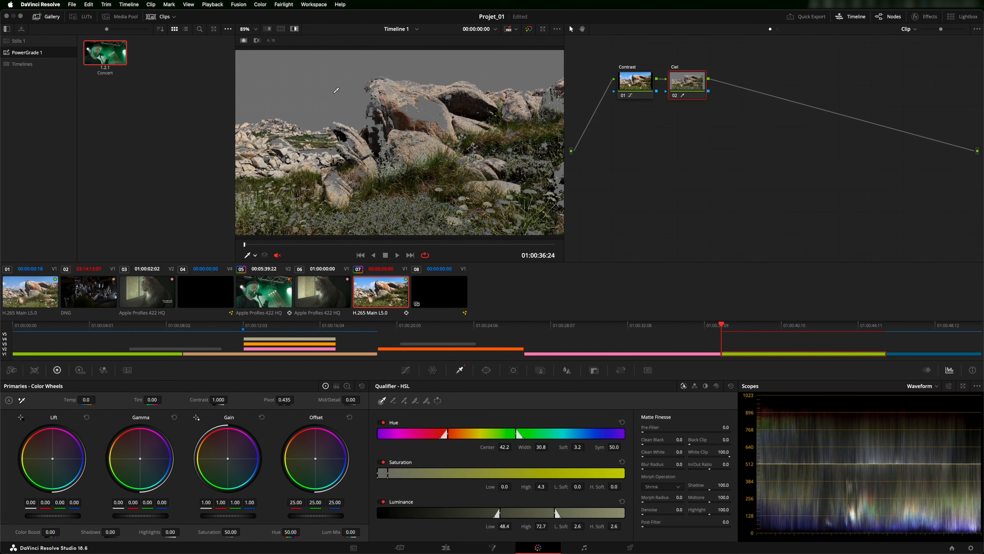
click(275, 64)
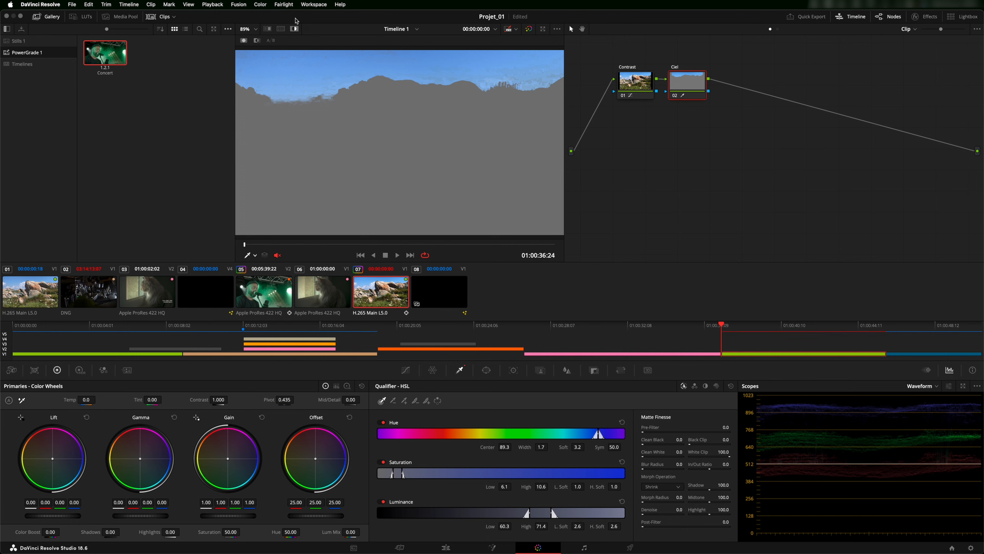
click(294, 29)
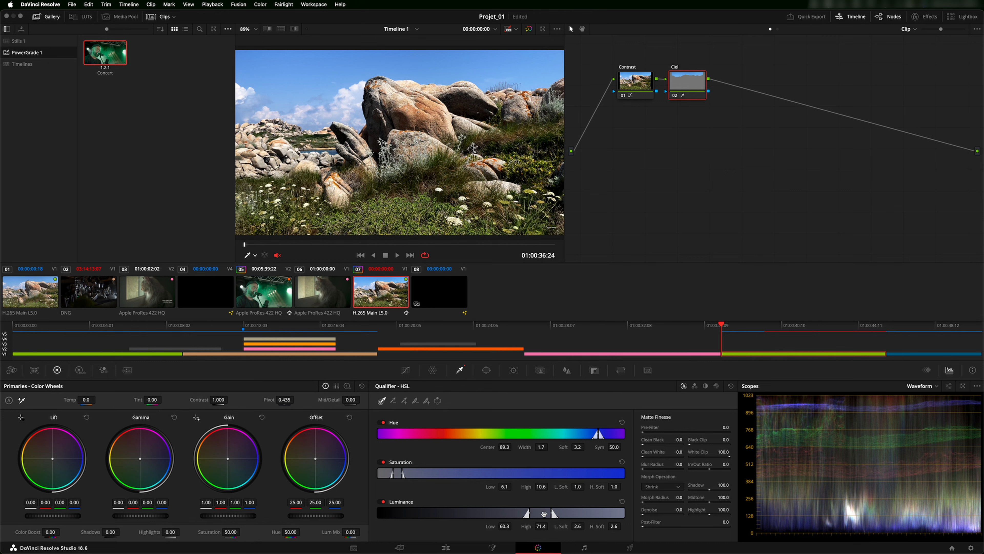
Add the clouds and the remaining gaps in the sky to the qualifier selection, checking it with the highlight view.
key(shift+h)
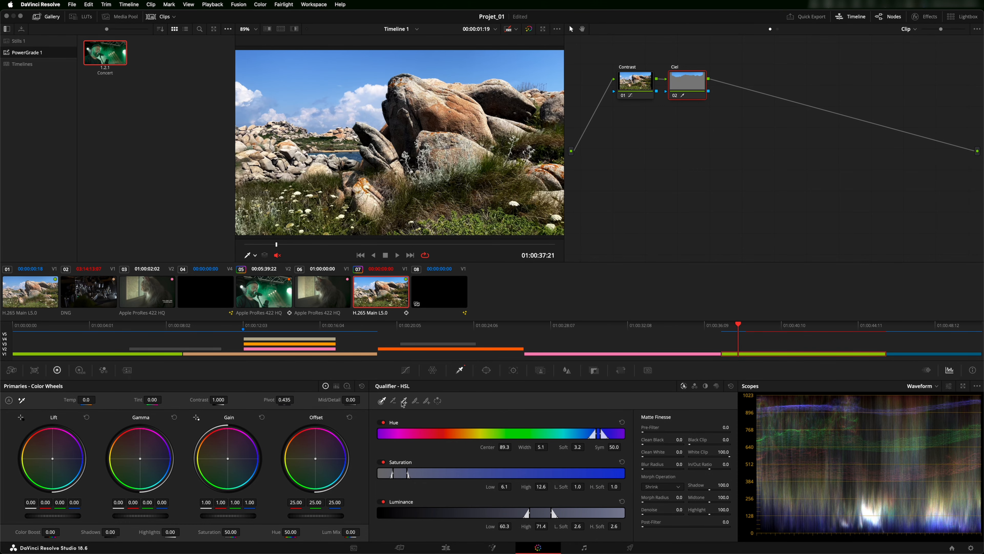
click(405, 402)
mouse_move(245, 88)
mouse_down()
mouse_move(266, 110)
mouse_move(284, 112)
mouse_up()
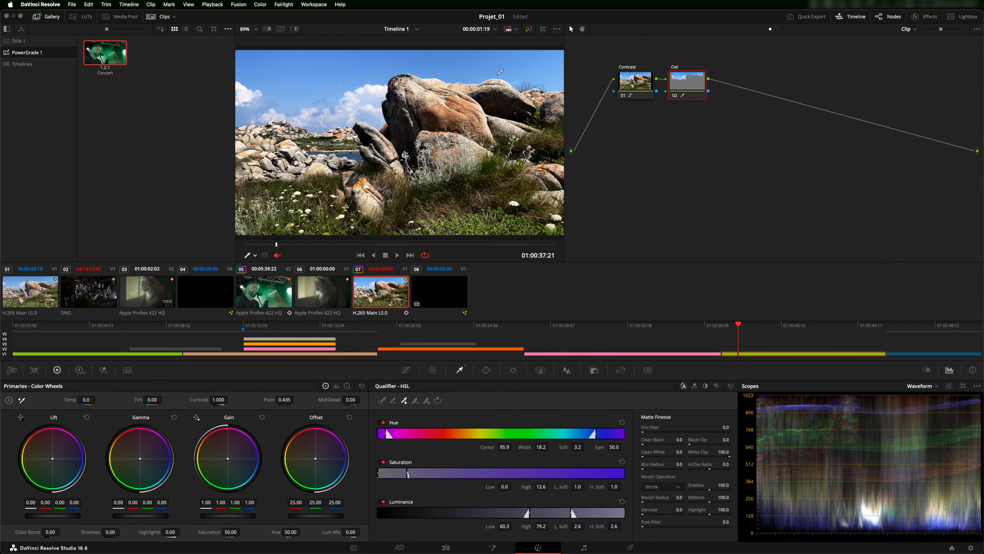
click(294, 29)
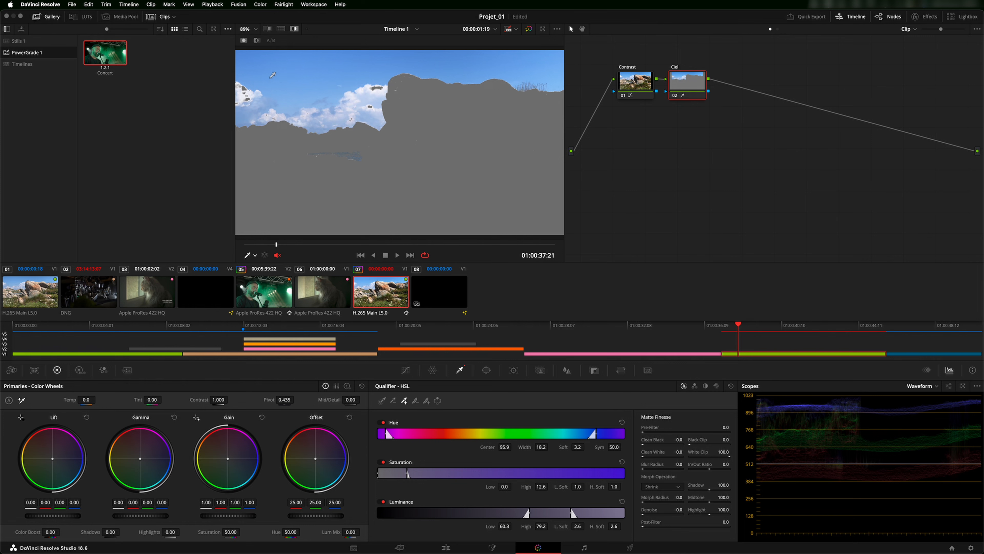
click(378, 86)
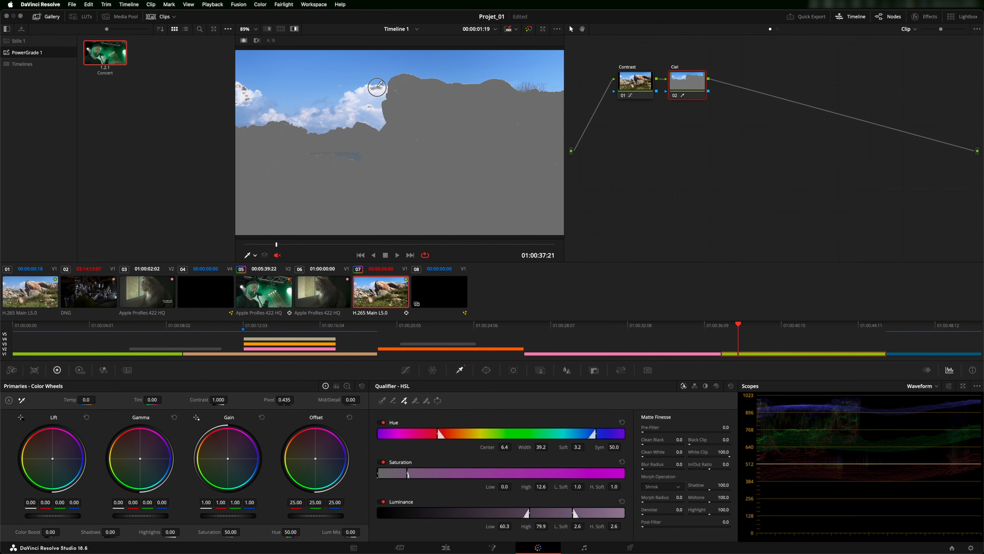
click(247, 98)
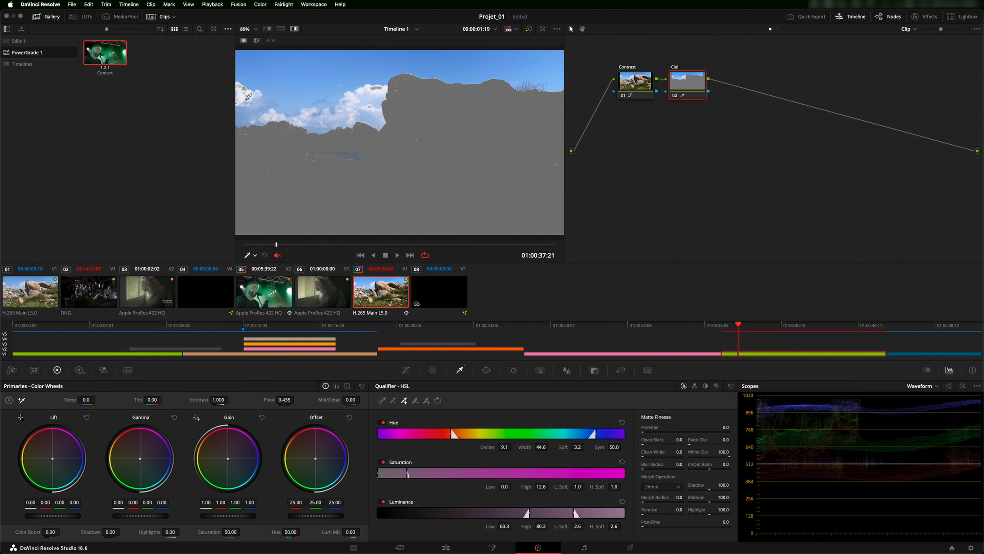
click(528, 85)
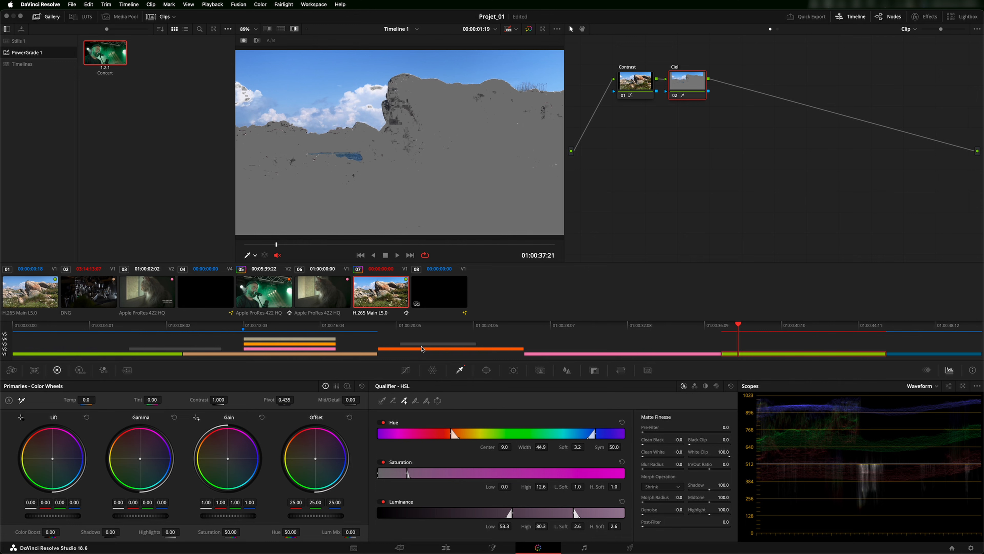
Subtract the large rock and the patch of water from the qualifier selection.
click(394, 401)
click(399, 120)
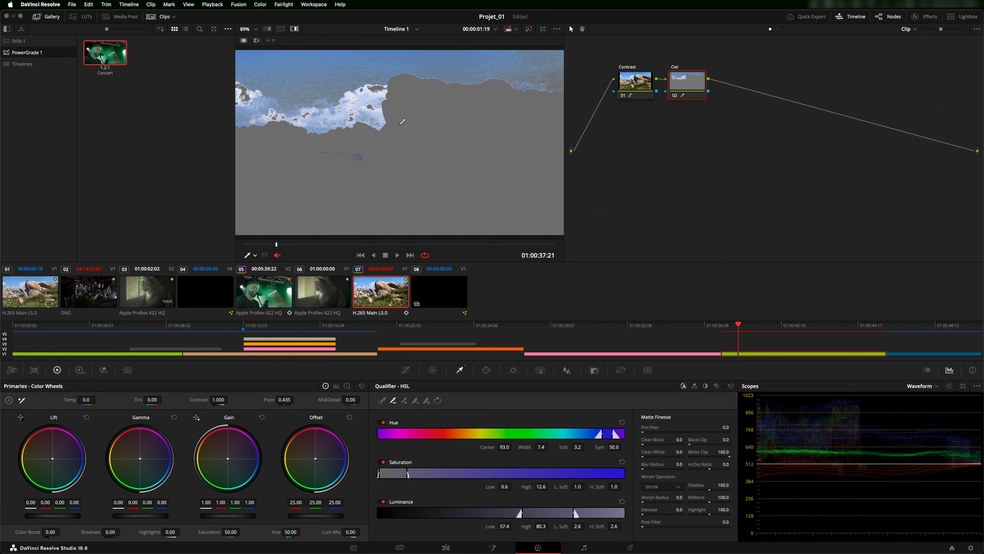
drag(359, 157, 362, 154)
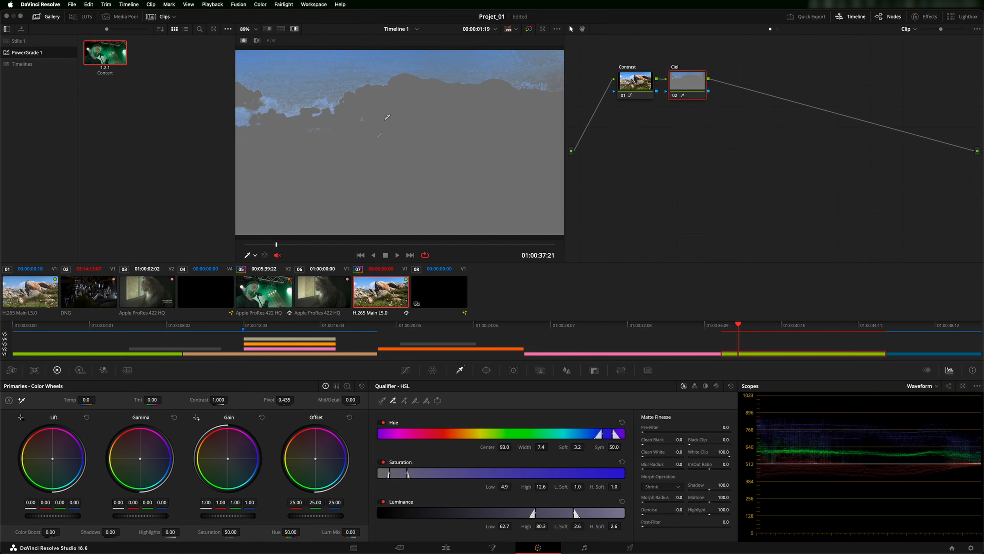
Add the blue sky and a first area of cloud back into the qualifier selection, toggling the highlight view to check it.
click(405, 401)
click(318, 82)
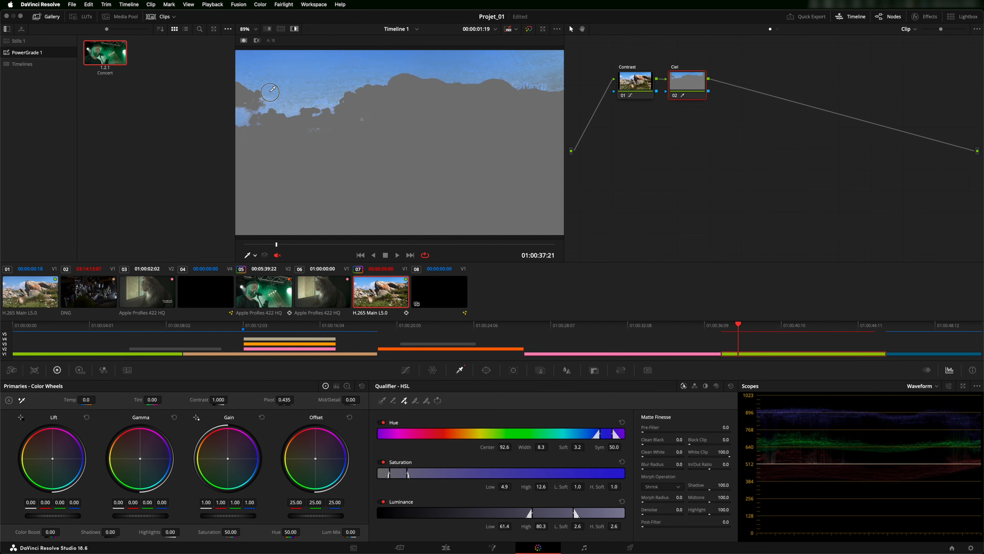
key(shift+h)
click(250, 97)
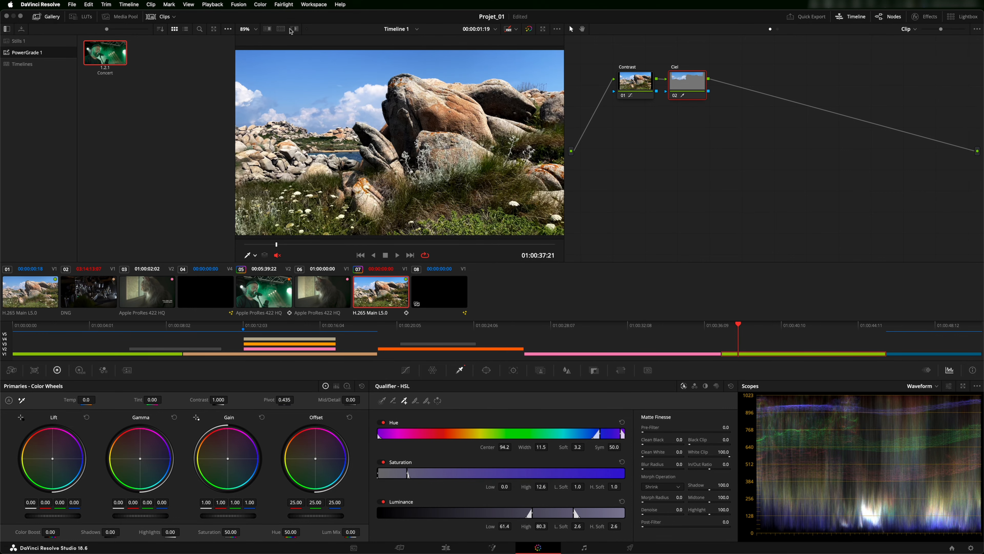
key(shift+h)
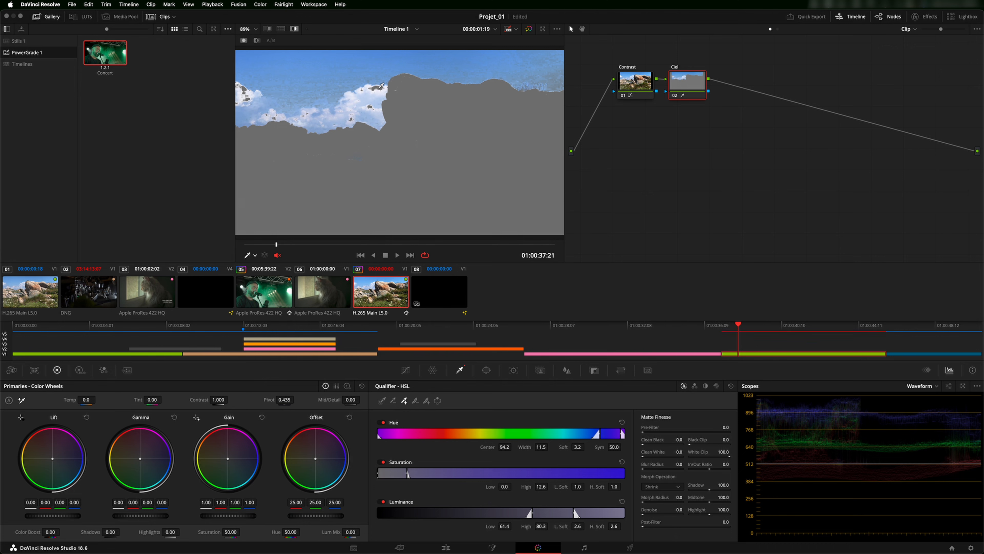
Add the remaining cloud areas and the sky near the horizon to the Ciel selection, and turn the highlight off.
click(381, 85)
click(248, 85)
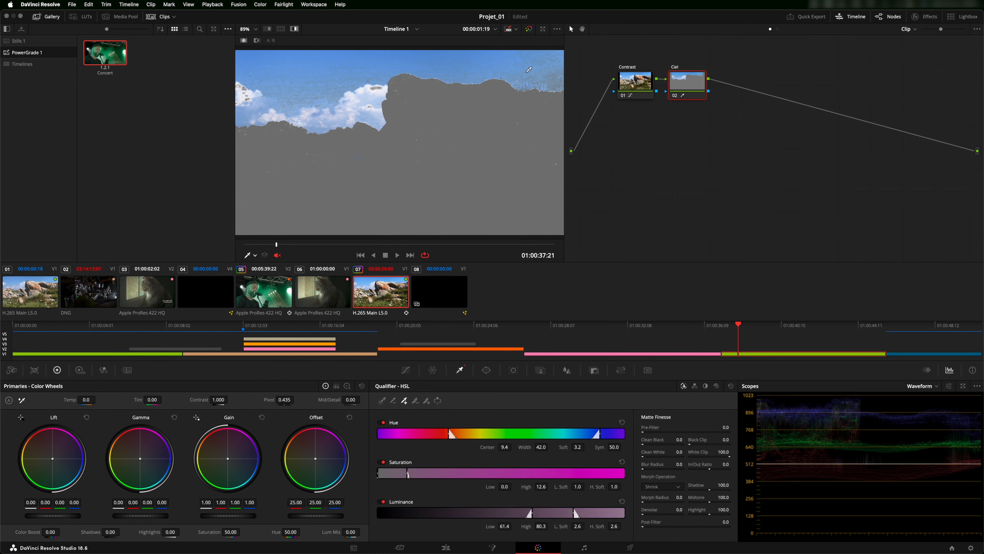
click(556, 76)
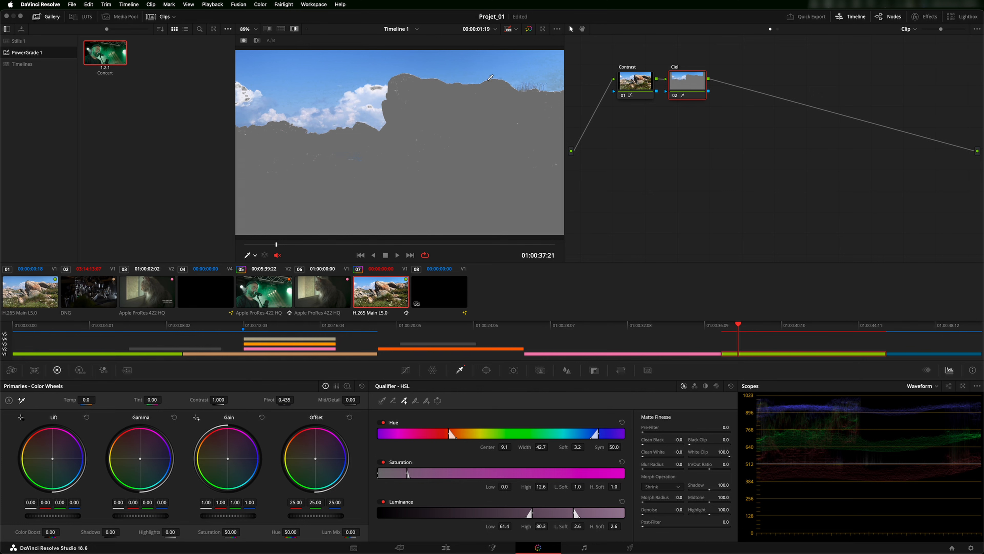
click(295, 28)
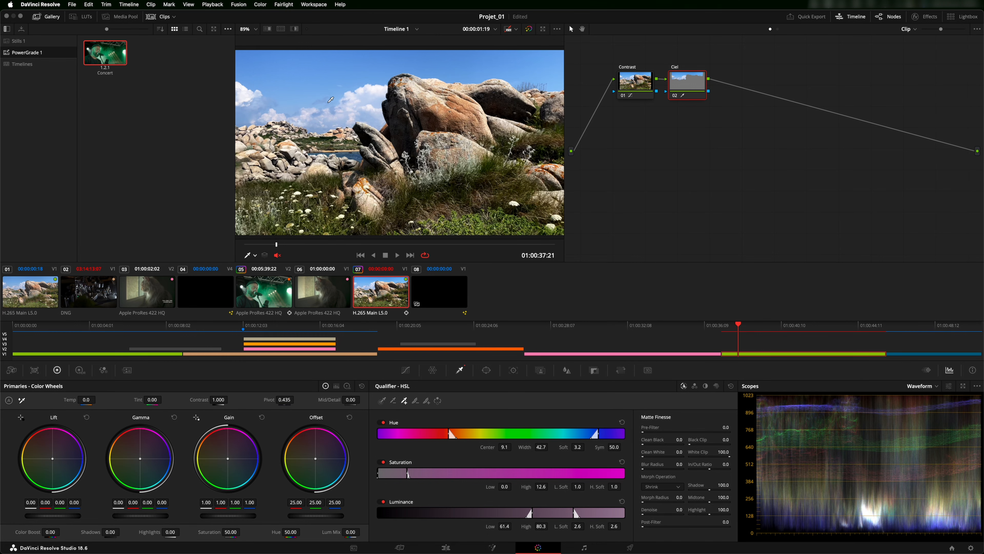
drag(685, 82, 688, 82)
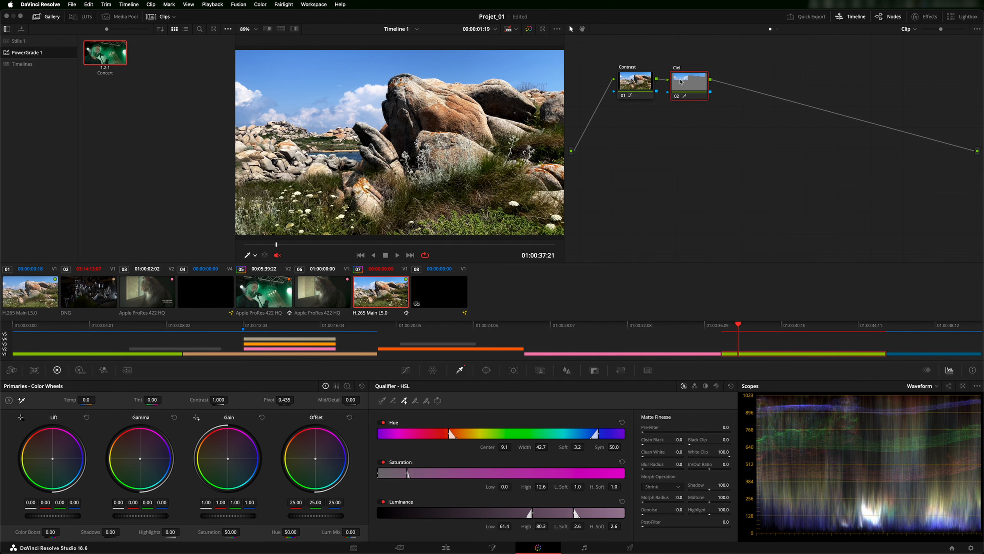
Check the Ciel selection in the highlight view, turn the highlight off, and save the project.
click(295, 29)
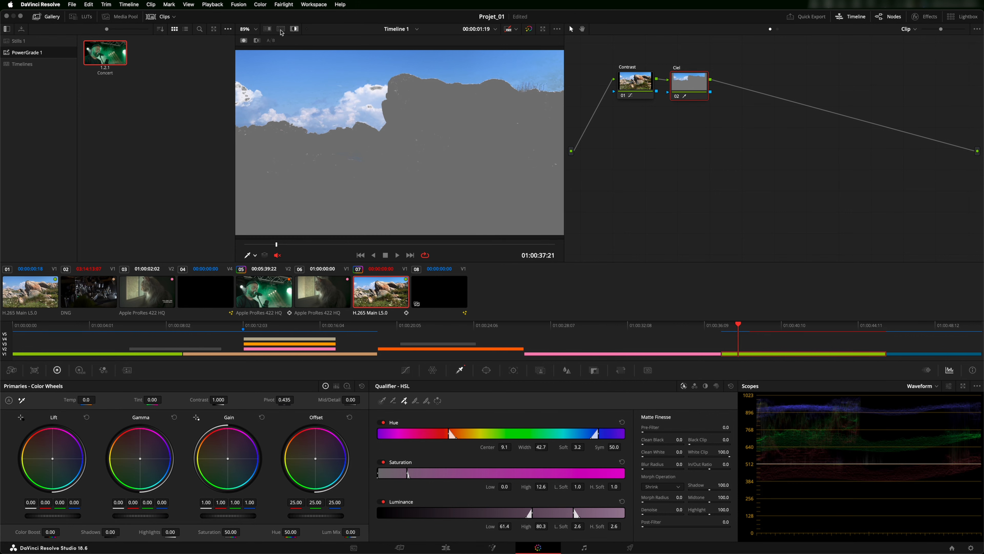
click(295, 28)
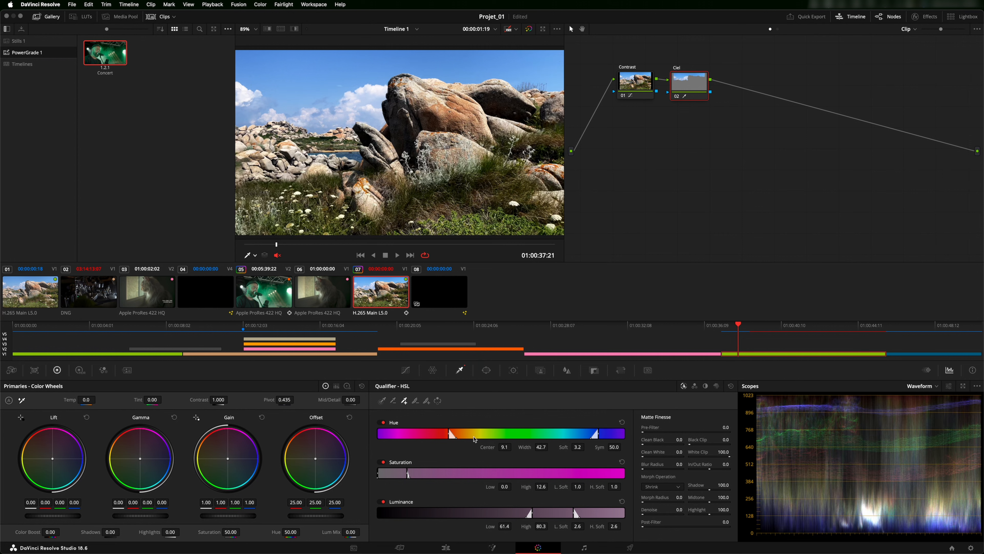
key(super+s)
Add a serial node after the Ciel node and feed it the Ciel node's key output.
click(406, 370)
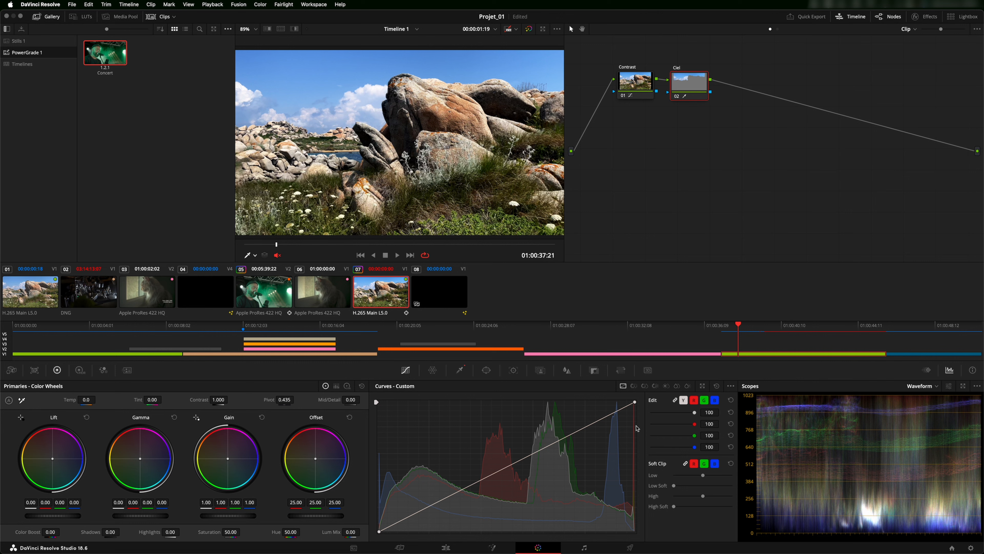
drag(684, 85, 685, 83)
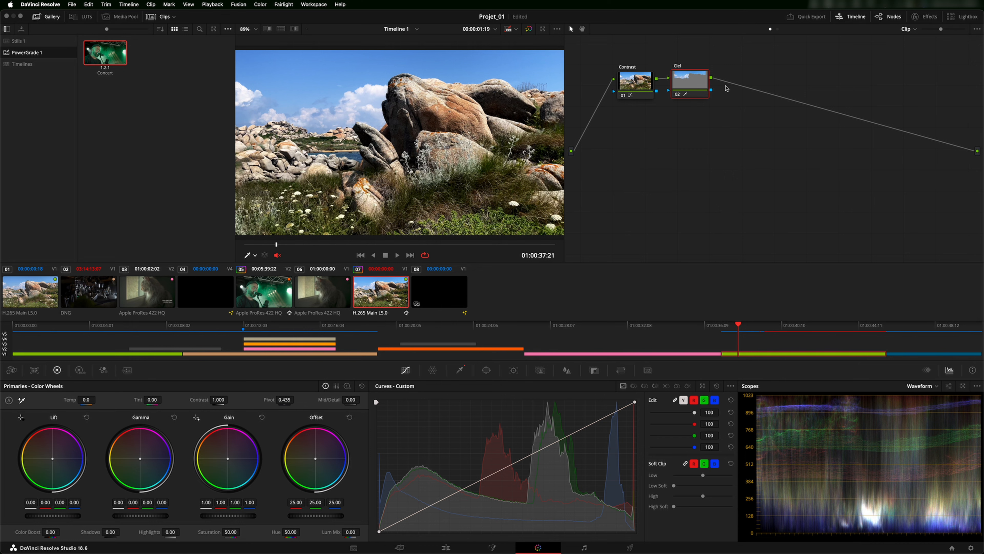
key(alt+s)
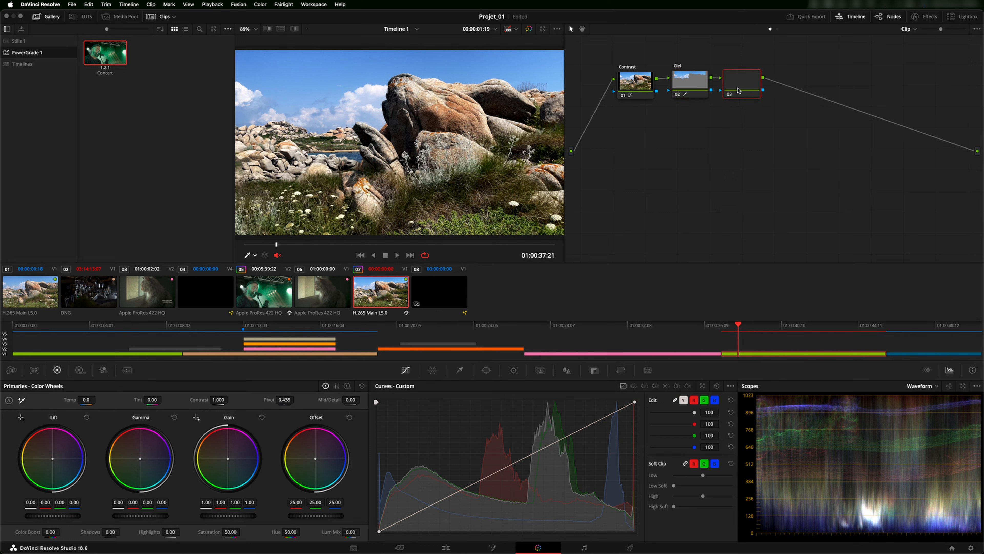
click(752, 81)
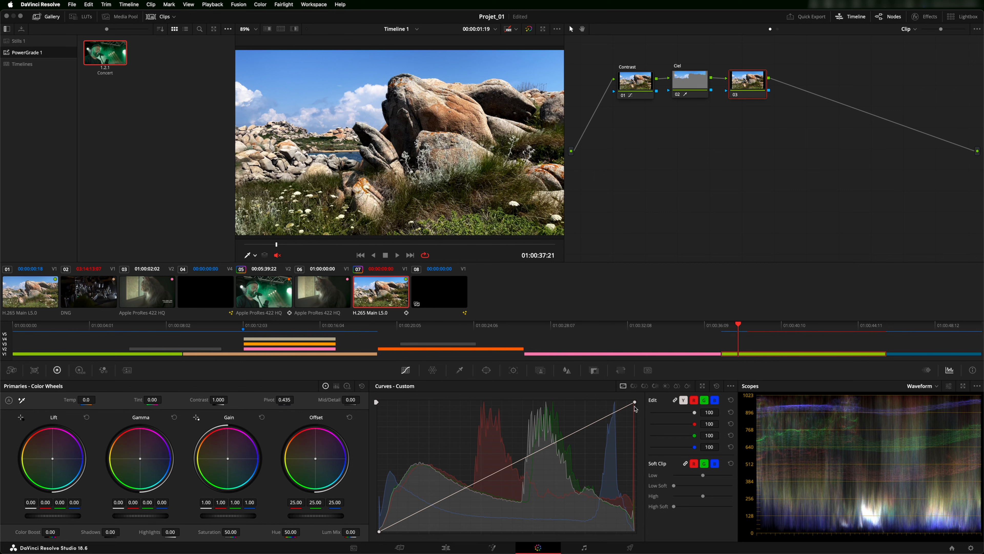
mouse_move(634, 404)
mouse_down()
mouse_move(635, 480)
mouse_move(635, 402)
mouse_up()
drag(711, 89, 726, 89)
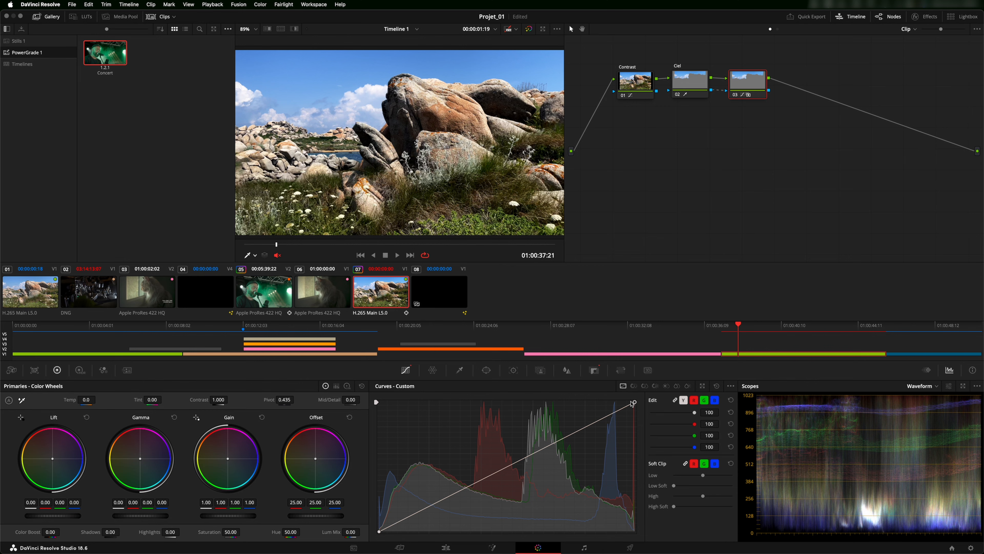
Try adjusting the white end of the new node's custom curve, and view the key it receives from the Ciel node.
drag(635, 402, 649, 383)
click(594, 370)
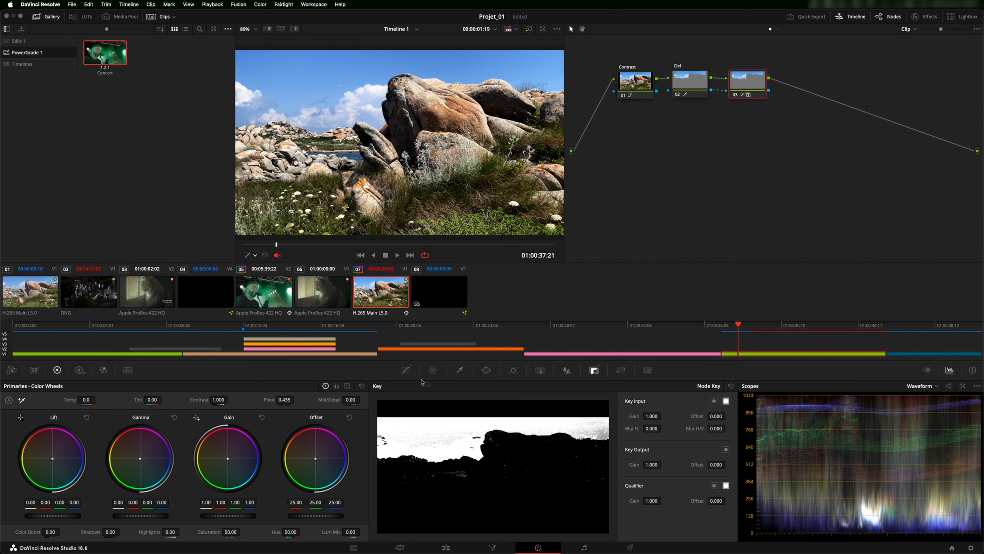
click(406, 372)
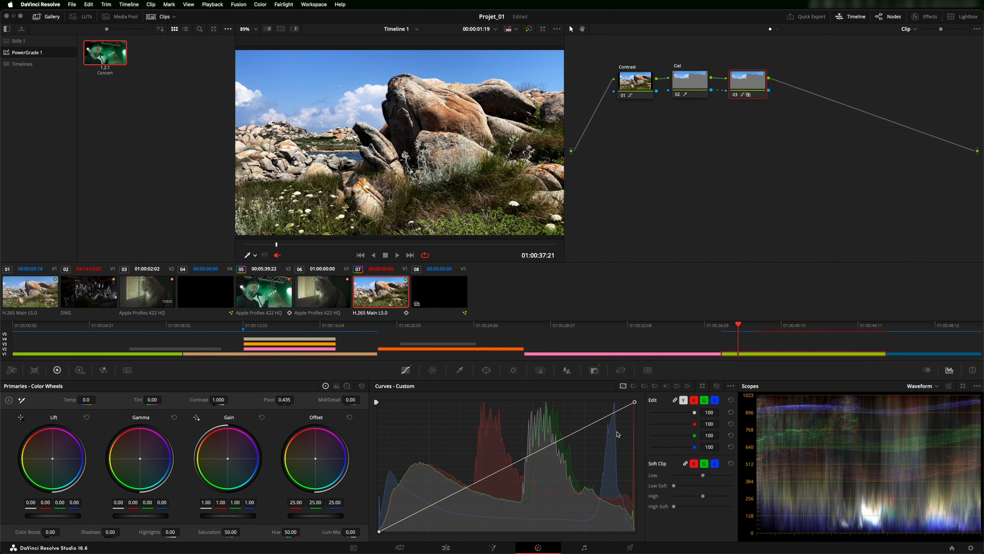
Reset the new node's custom curve and rotate the blue sky's hue by about 17.8 with the Hue Vs Hue curve.
click(717, 386)
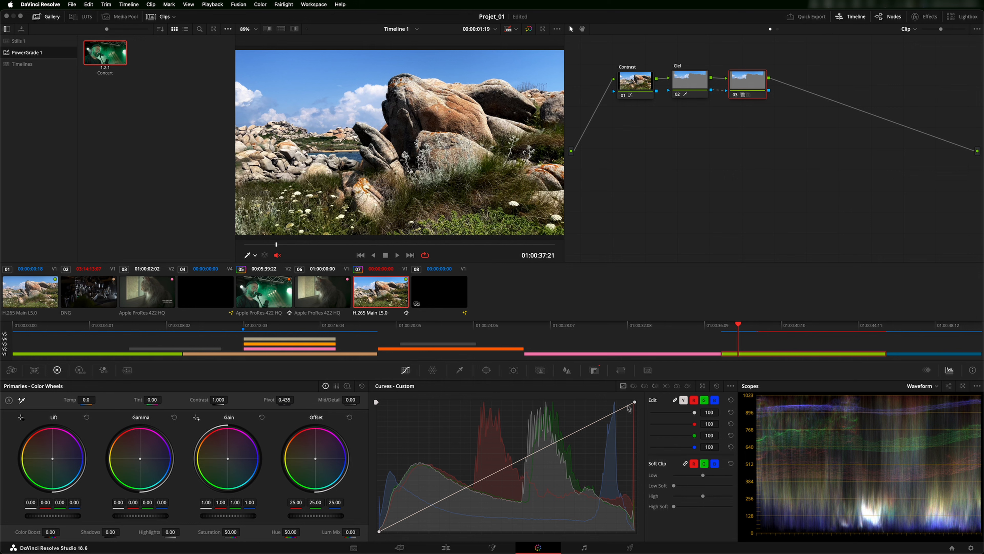
click(633, 387)
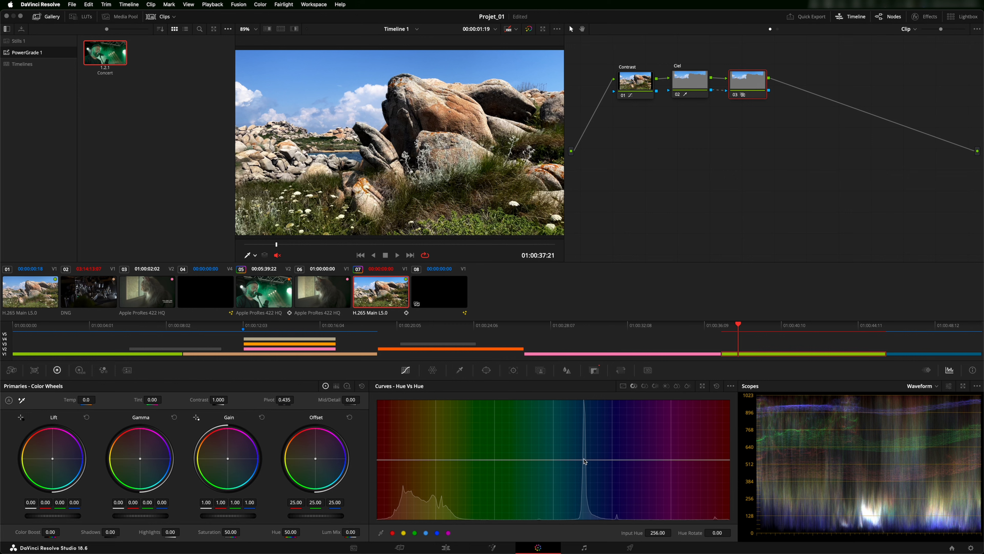
mouse_move(585, 462)
mouse_down()
mouse_move(586, 436)
mouse_move(585, 500)
mouse_move(589, 453)
mouse_up()
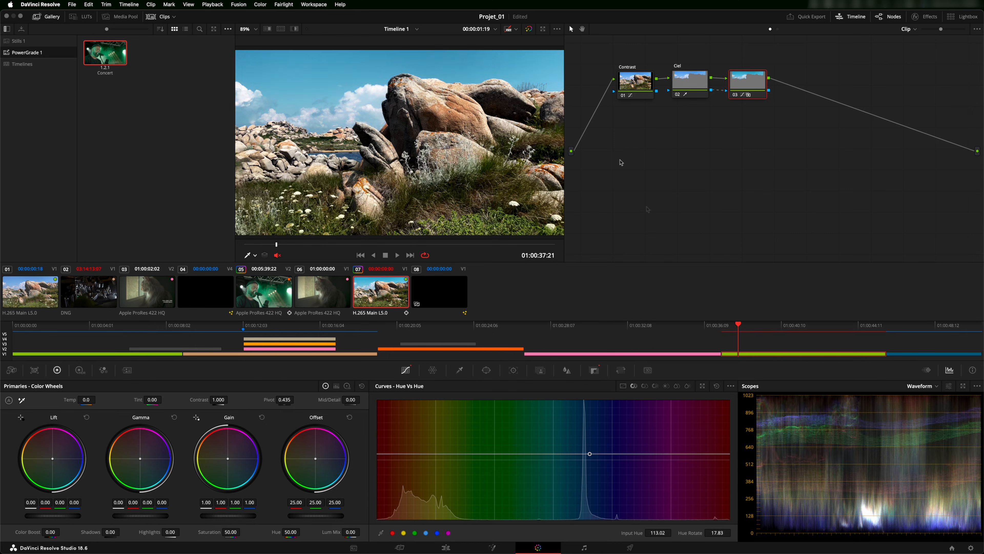
Compare the regraded sky with the ungraded picture by toggling the grade bypass, and play through part of the clip.
click(530, 29)
click(529, 29)
click(529, 29)
click(529, 30)
key(space)
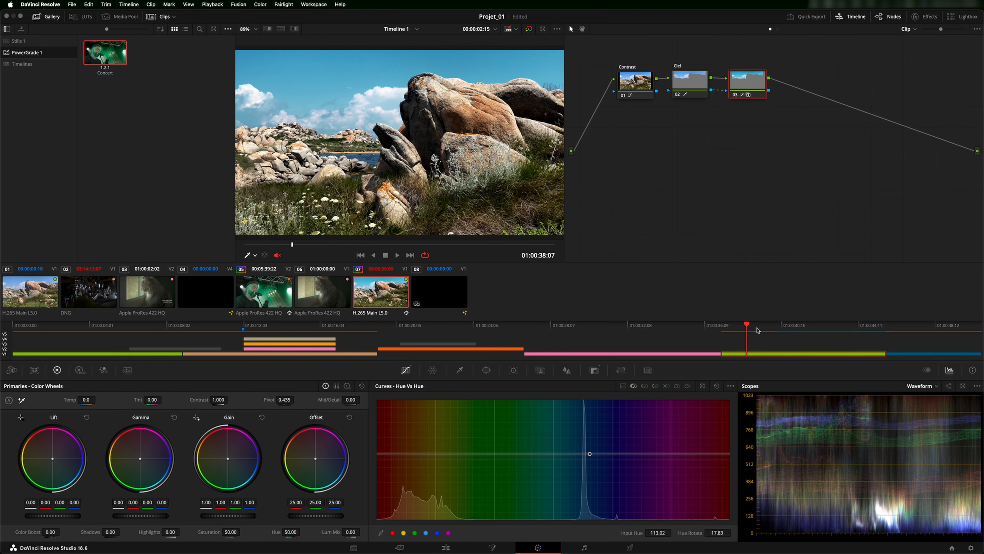
click(734, 326)
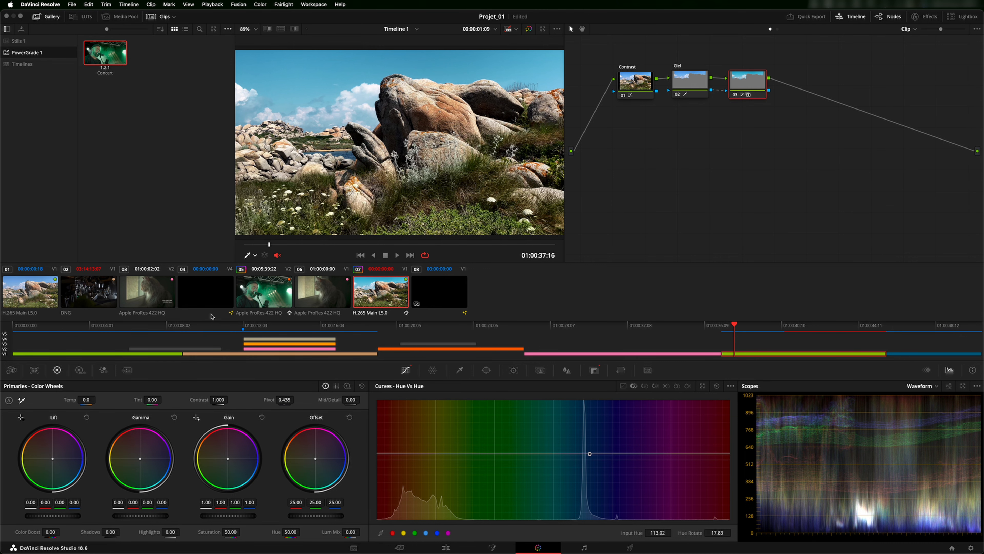
Disable the Text+ and Four Color Gradient clips above the cat clip on the Edit page, and return to the Color page.
click(153, 297)
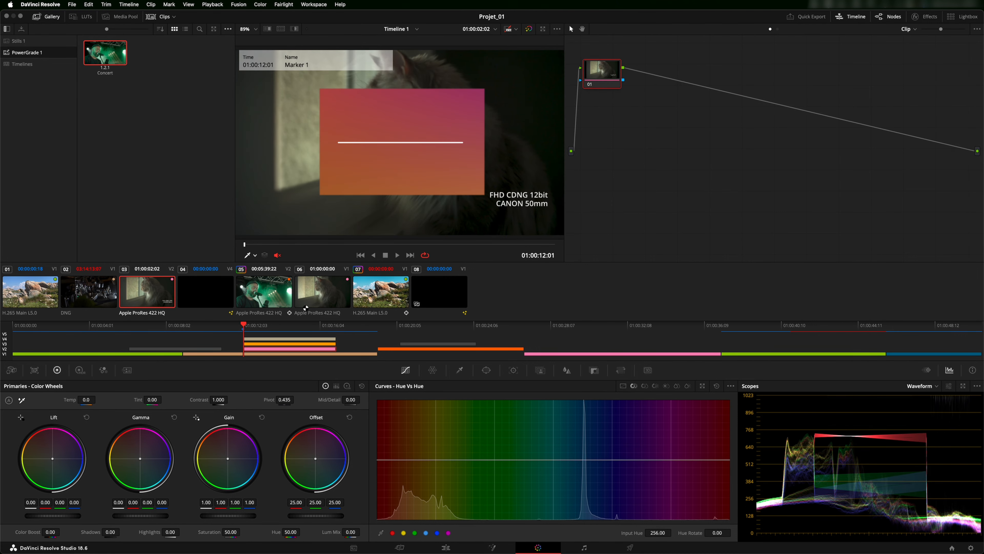
click(446, 547)
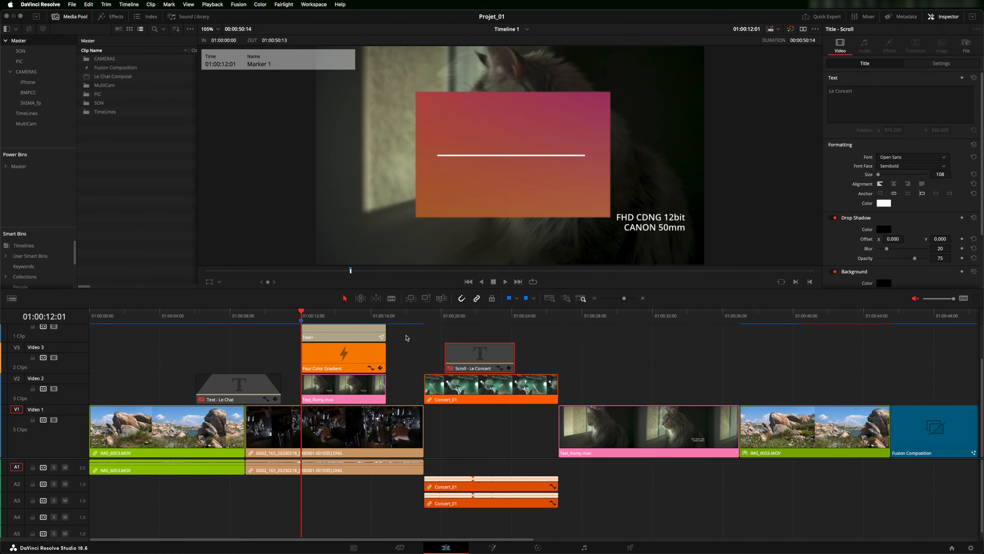
click(348, 360)
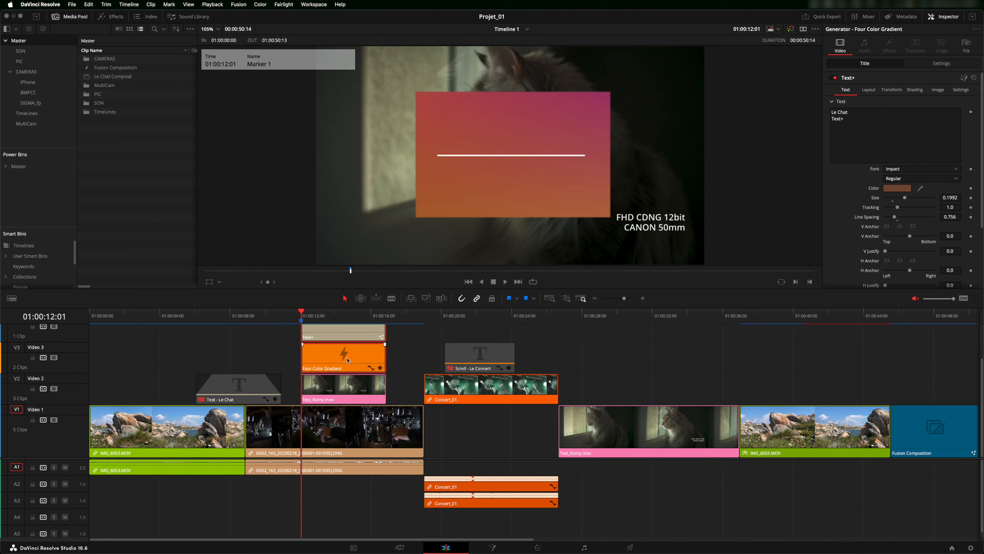
key(d)
click(537, 547)
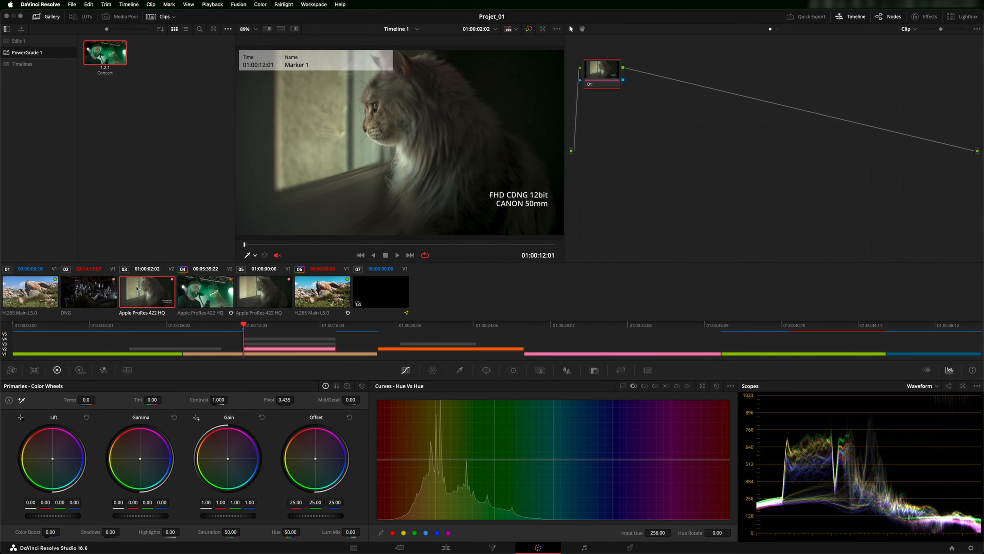
Add the two cat clips, 03 and 05, into a new named group.
click(260, 294)
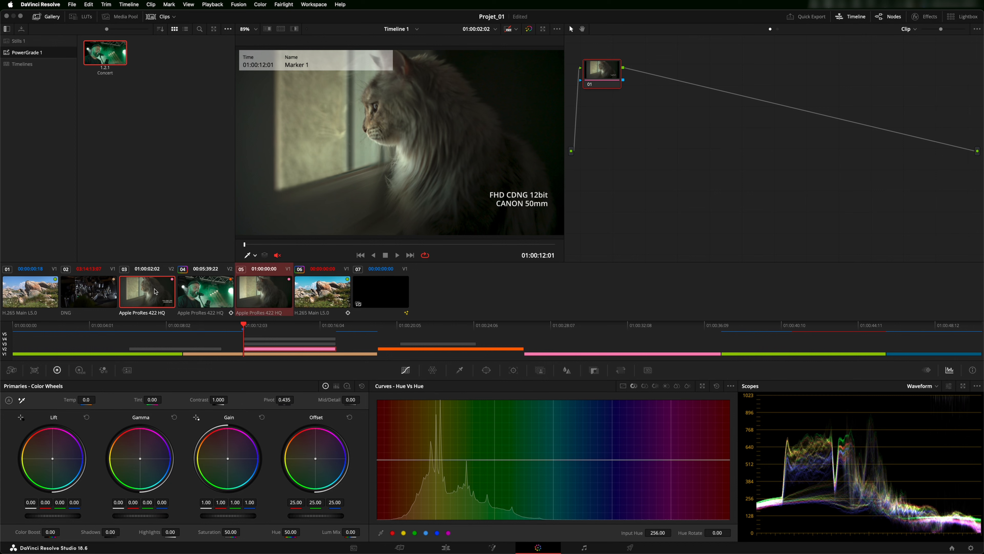
right_click(259, 295)
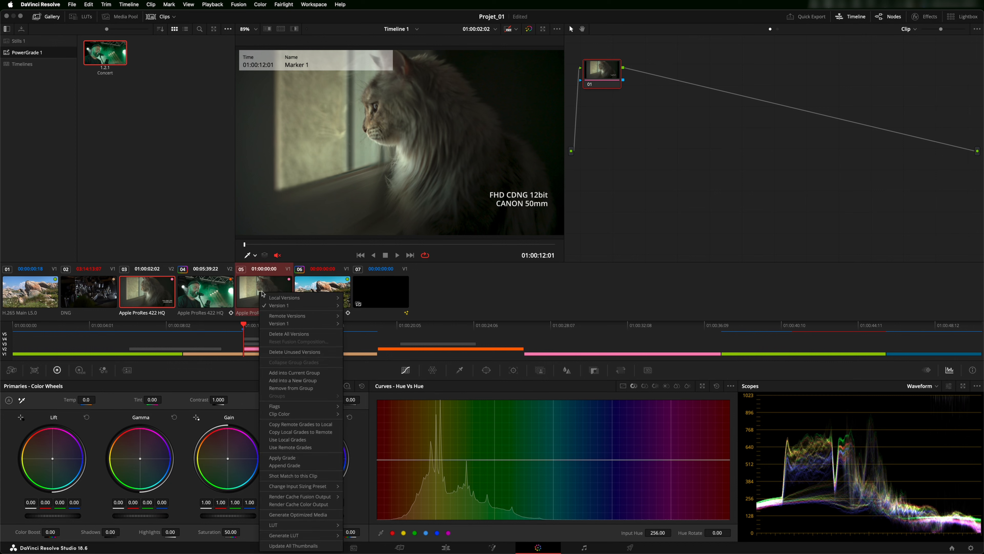
click(287, 380)
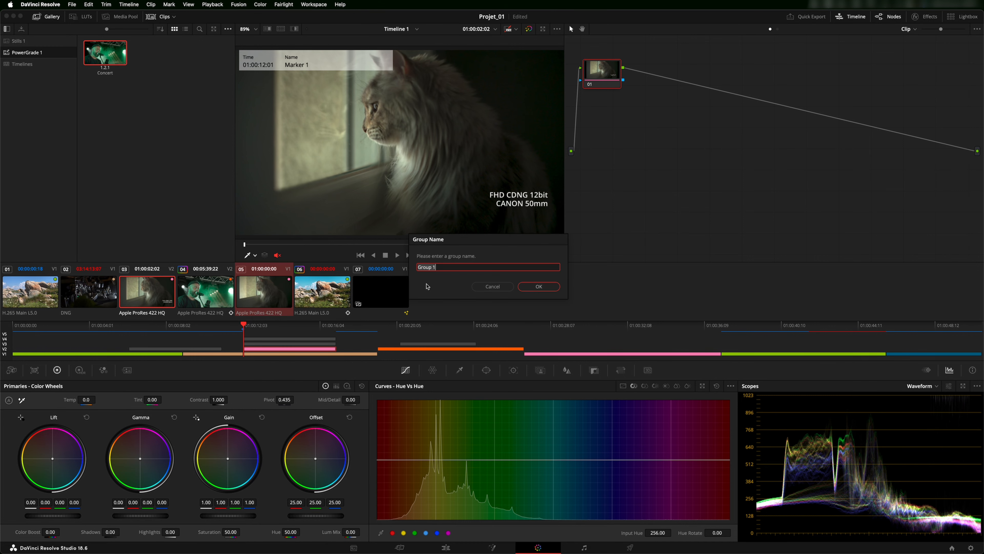
text(C)
key(Return)
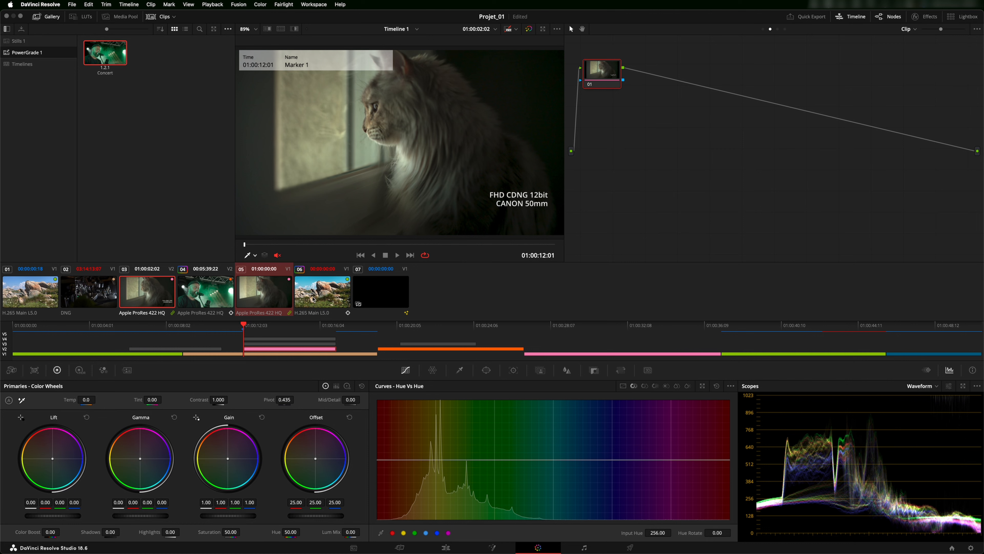
Show the node graph levels available to grouped clip 03, and keep the Clip level.
click(152, 297)
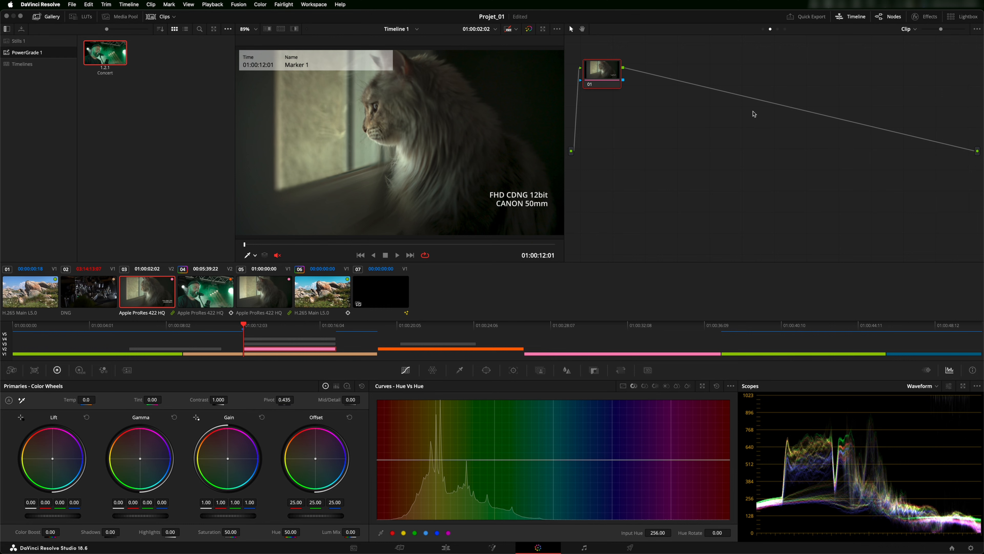
drag(599, 73, 621, 74)
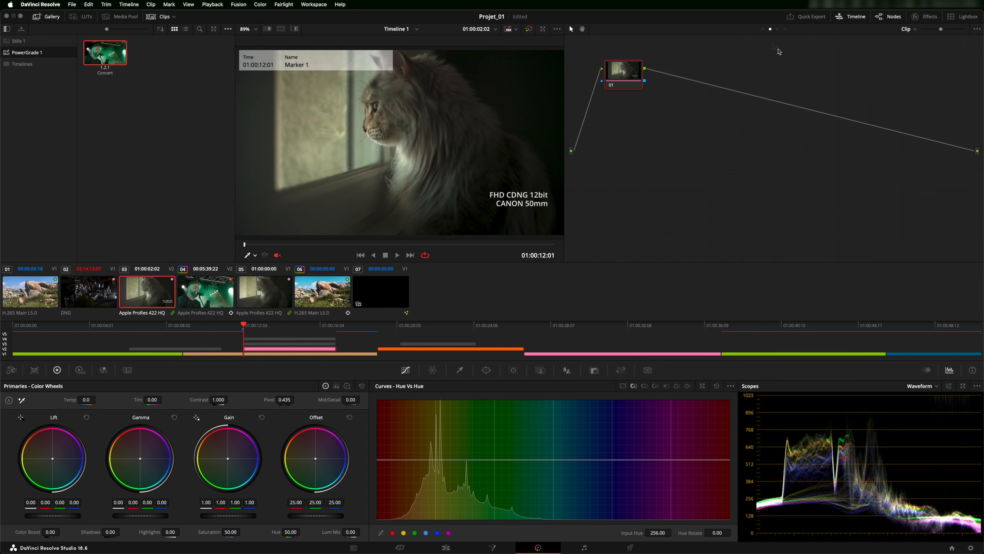
drag(636, 83, 652, 85)
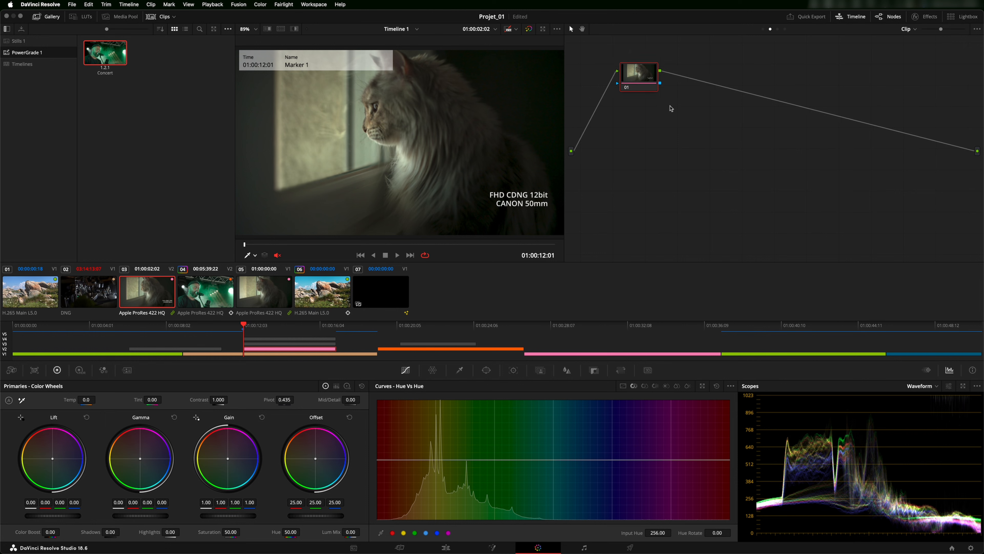
click(912, 29)
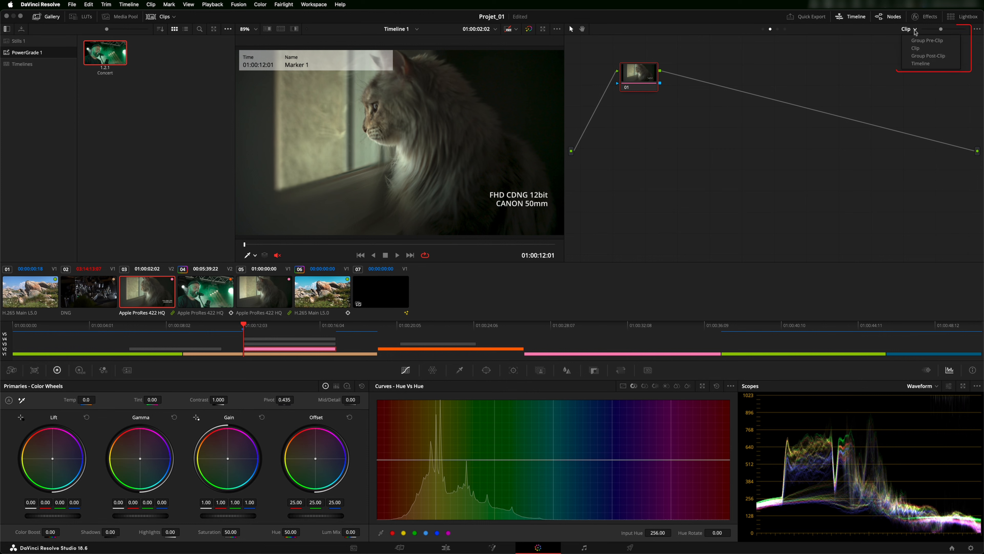
click(921, 49)
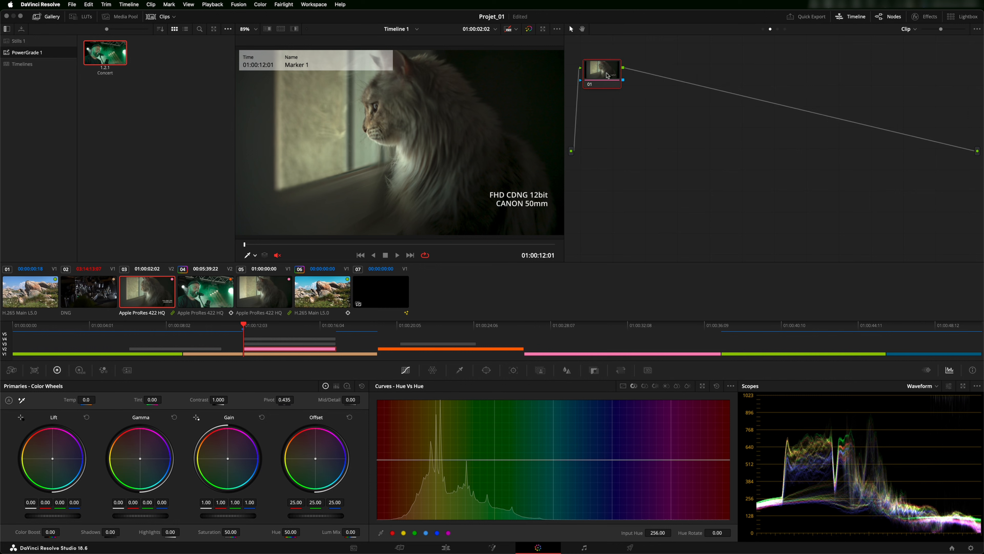
Remove the cat clips 03 and 05 from their group.
click(161, 295)
right_click(161, 294)
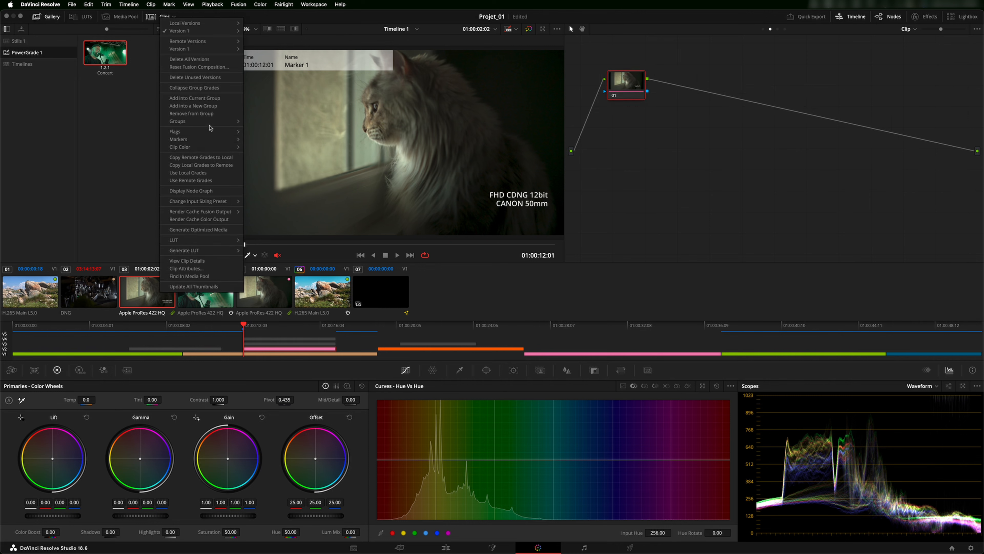
click(210, 115)
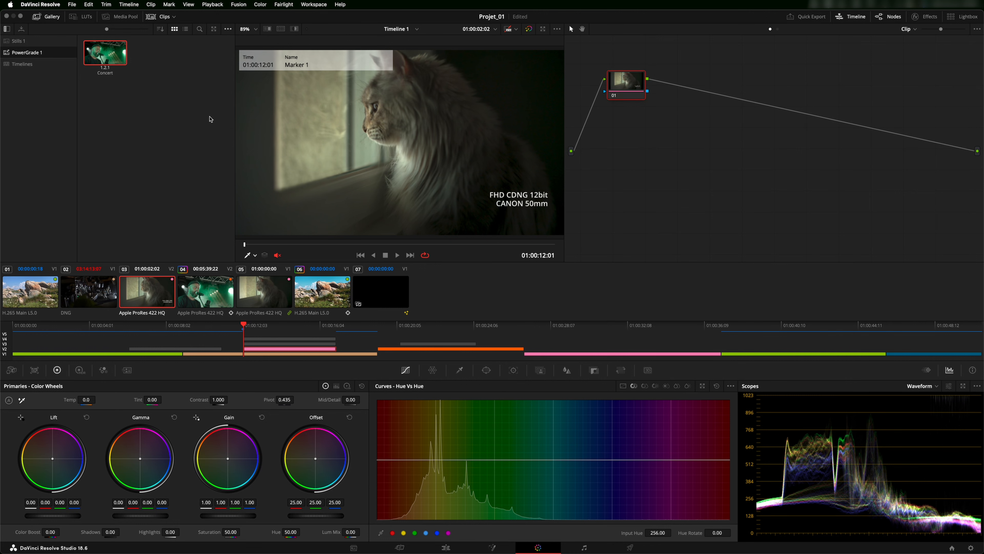
click(274, 302)
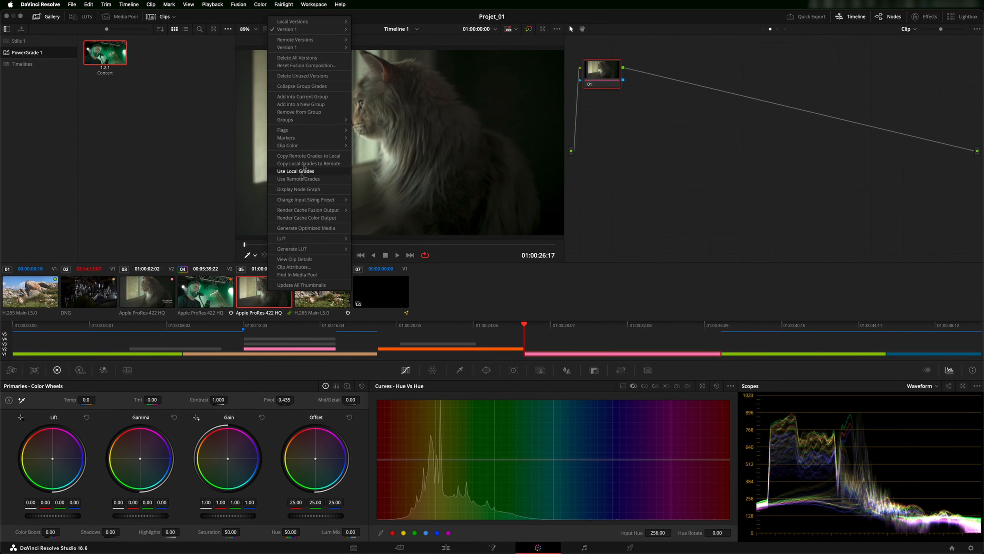
click(309, 111)
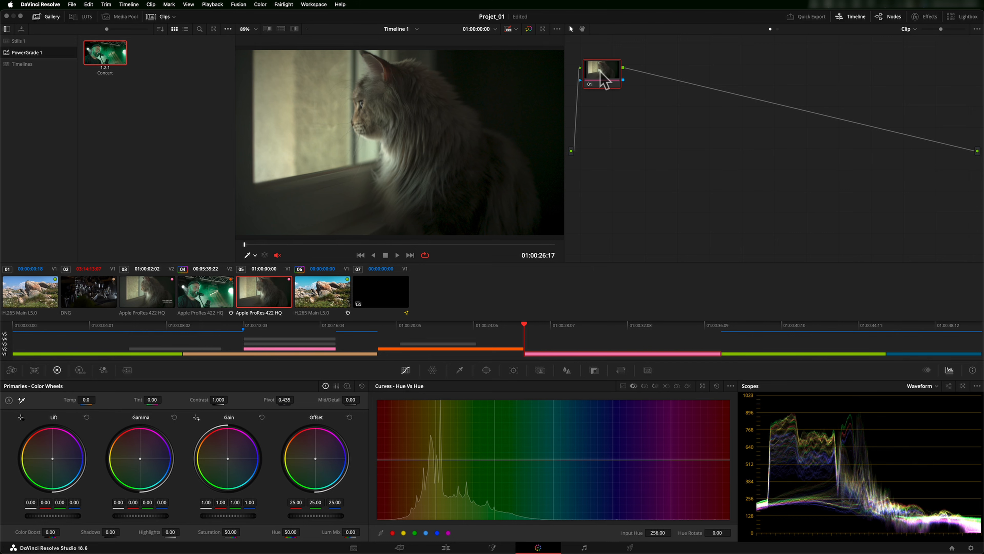
Show the custom curves for clip 05 and switch the node graph from the Clip level to the Timeline level.
drag(605, 77, 634, 86)
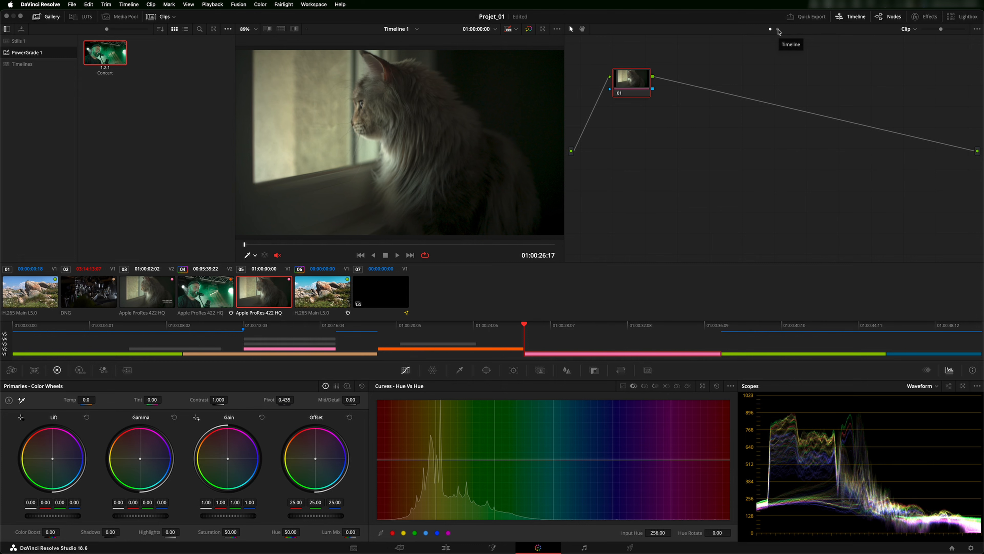
click(914, 30)
click(917, 42)
drag(636, 86, 640, 84)
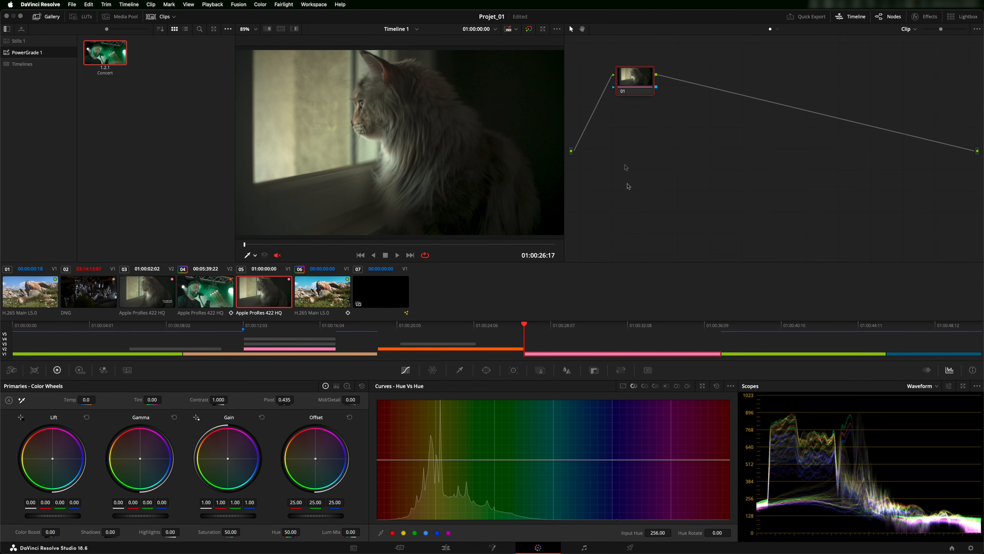
click(623, 387)
drag(651, 93, 647, 86)
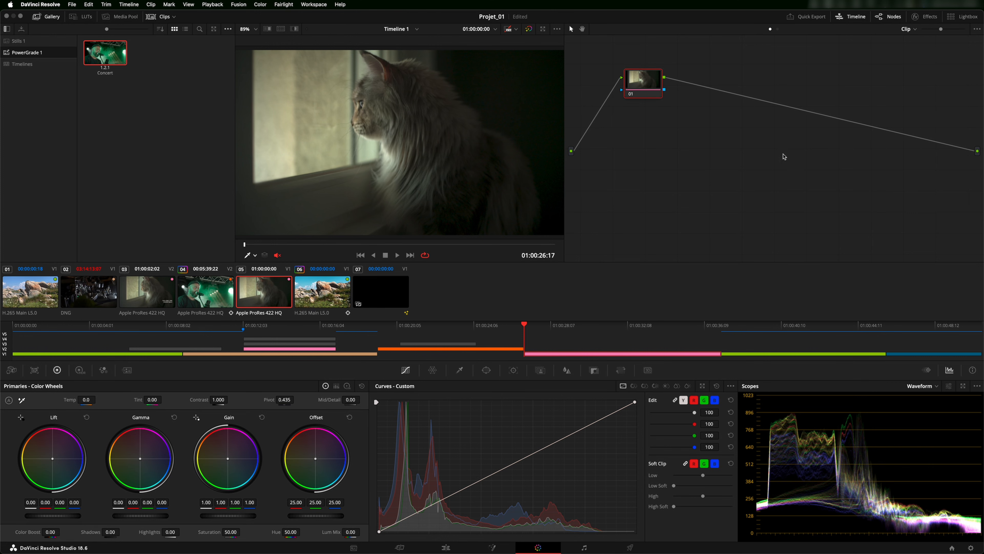
click(779, 29)
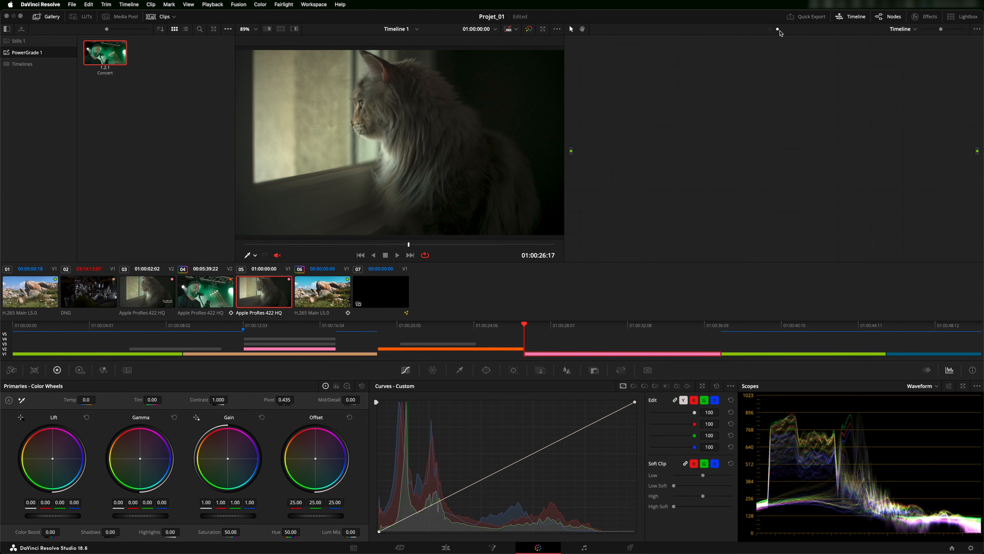
Add a serial node to the Timeline-level node graph and place it near the graph's input.
click(915, 30)
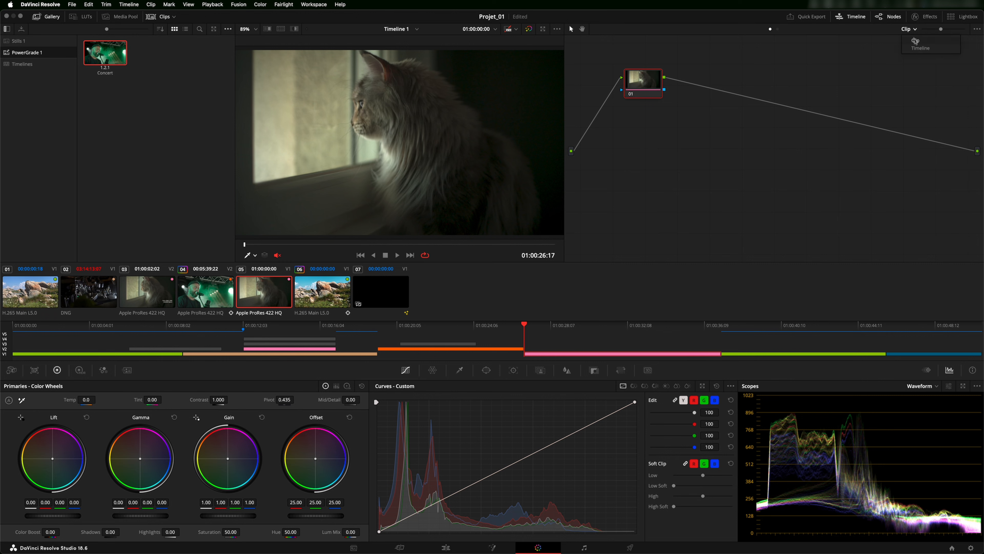
click(921, 48)
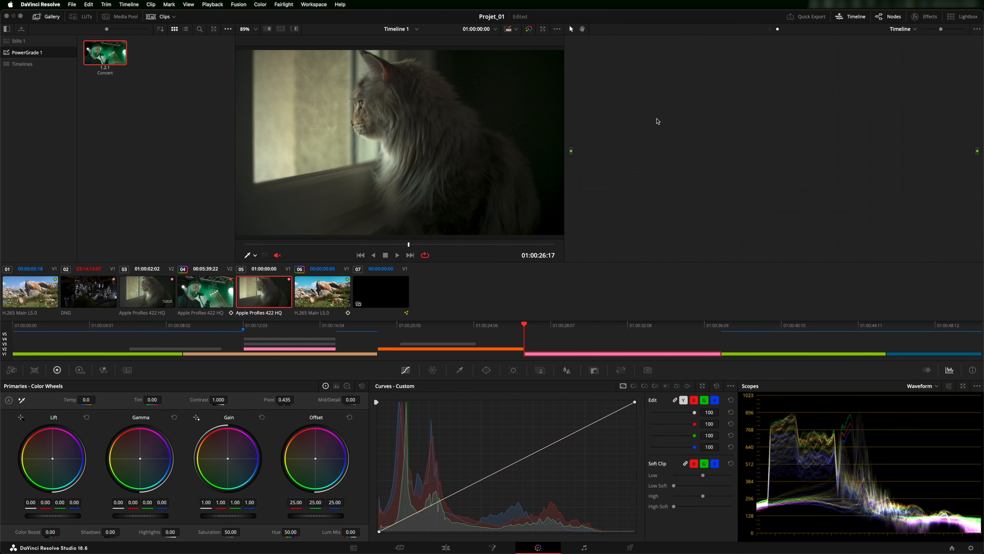
key(alt+s)
drag(607, 73, 668, 86)
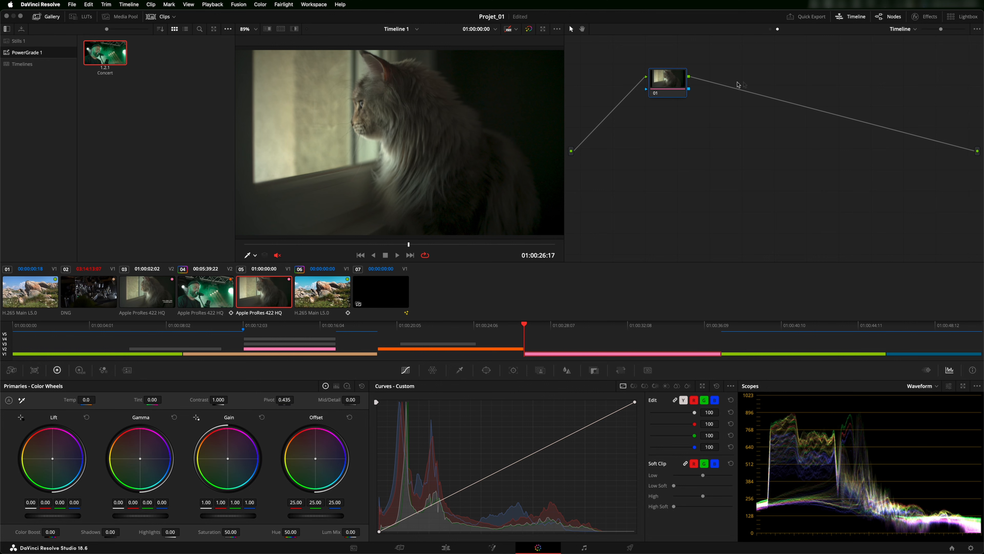
Return the node graph to the Clip level and show the LUT library.
click(914, 31)
click(907, 41)
drag(650, 81, 653, 88)
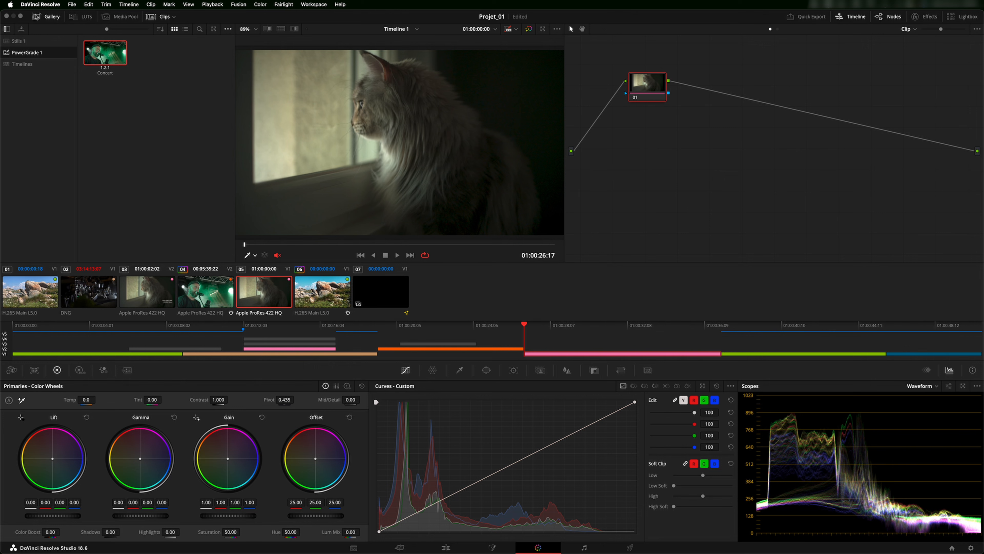
click(80, 17)
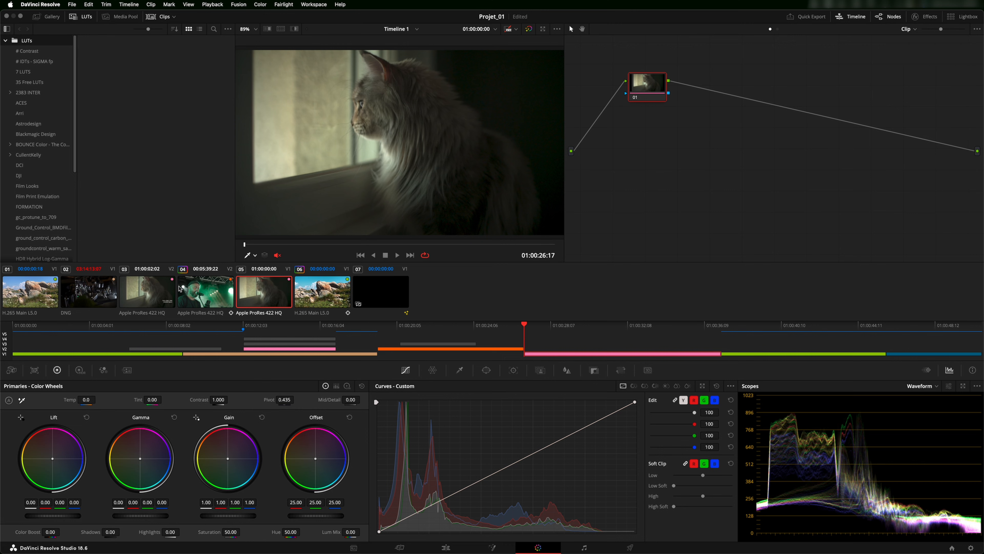
Assign the two cat clips, 03 and 05, to the existing Chat group.
click(142, 287)
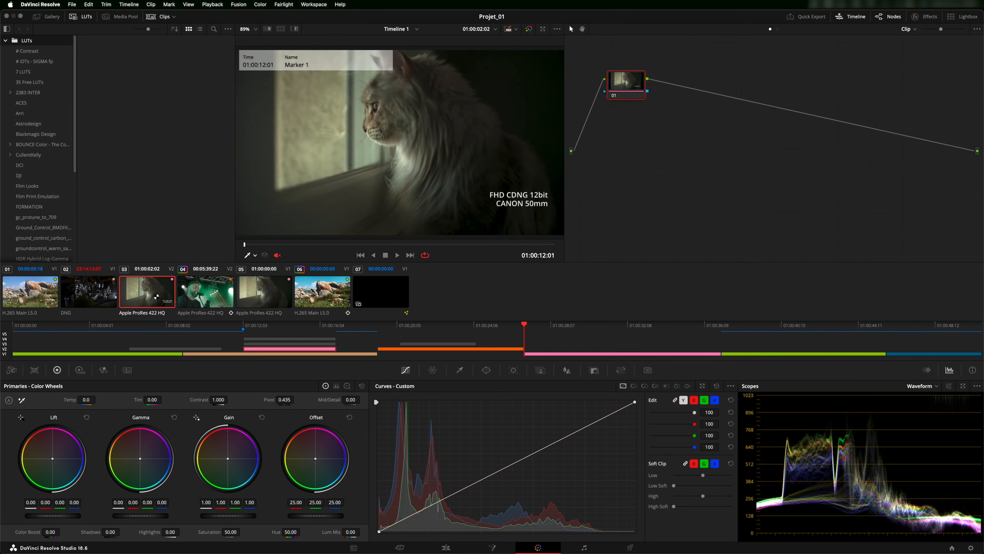
right_click(259, 292)
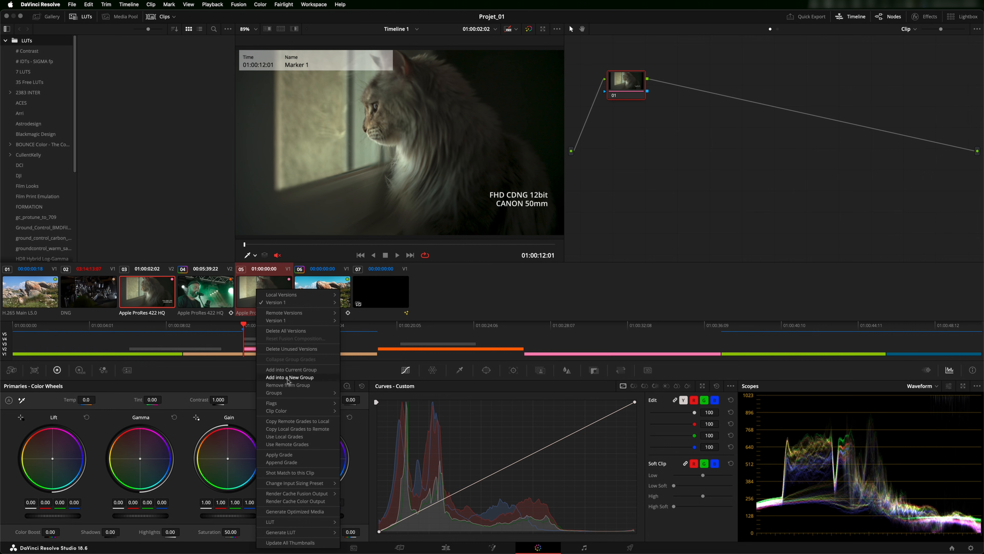
mouse_move(288, 395)
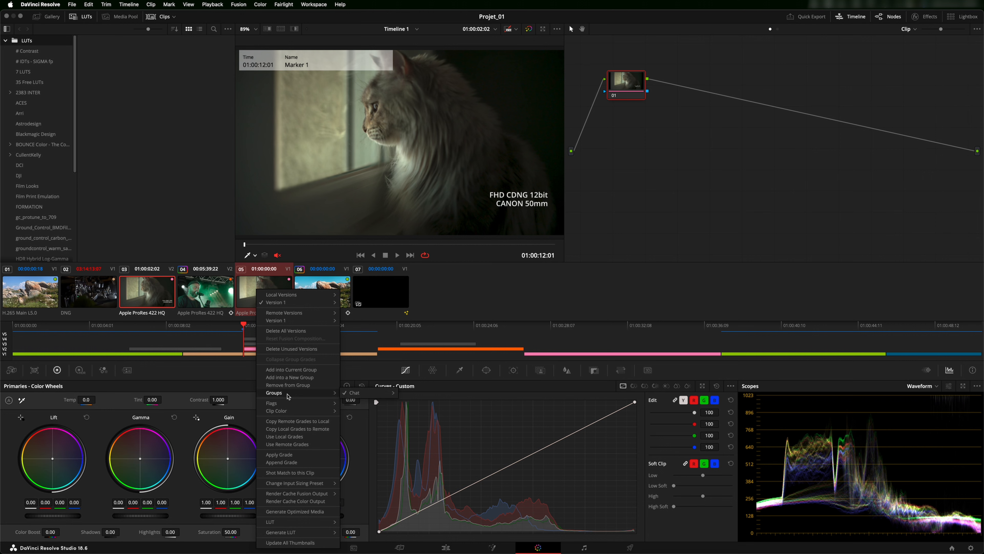
mouse_move(355, 397)
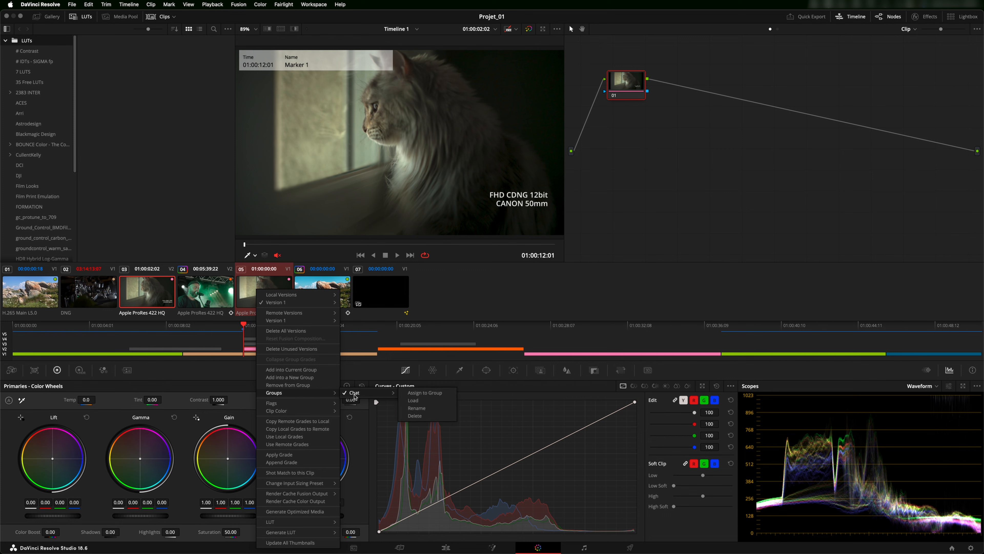
click(426, 393)
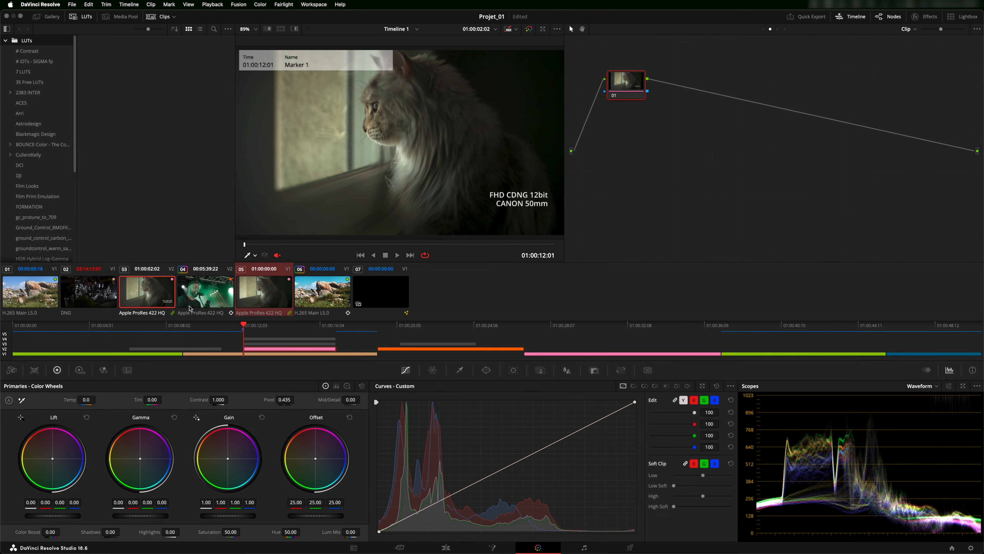
Show the node graph levels available to grouped clip 05 and switch to the Timeline level.
click(253, 298)
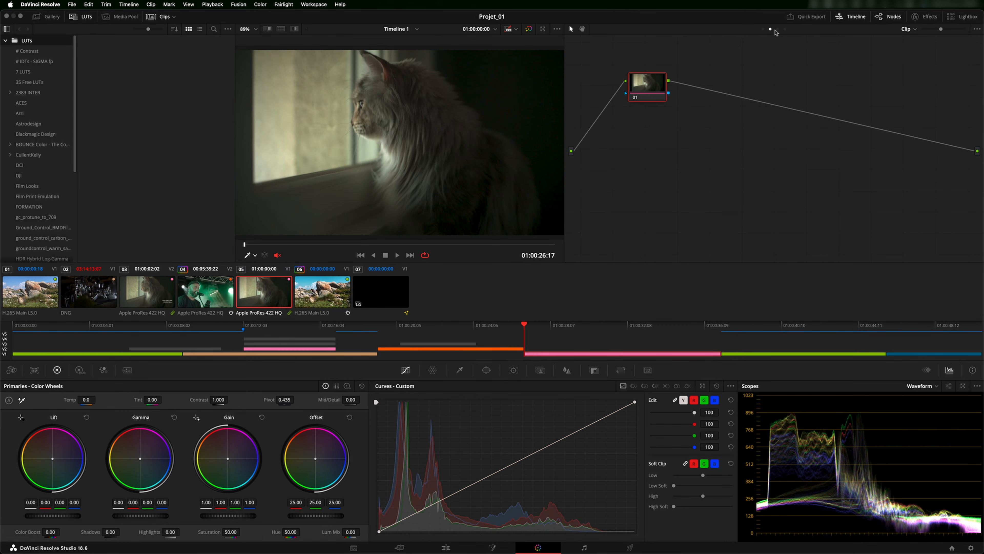
click(915, 31)
click(859, 89)
click(908, 29)
click(922, 64)
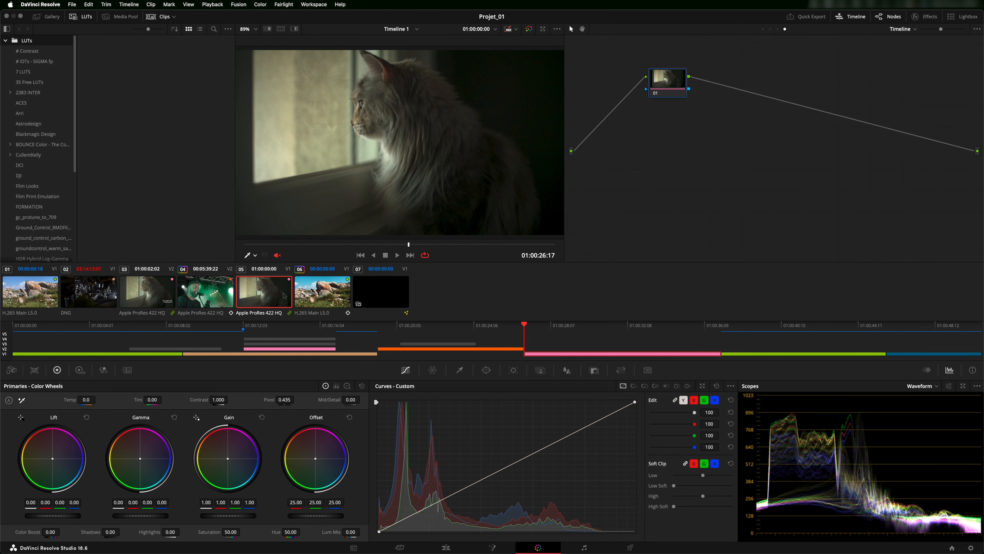
Switch clip 05's node graph to the Group Pre-Clip level and move its node further from the input.
click(911, 30)
click(916, 41)
drag(606, 71, 655, 75)
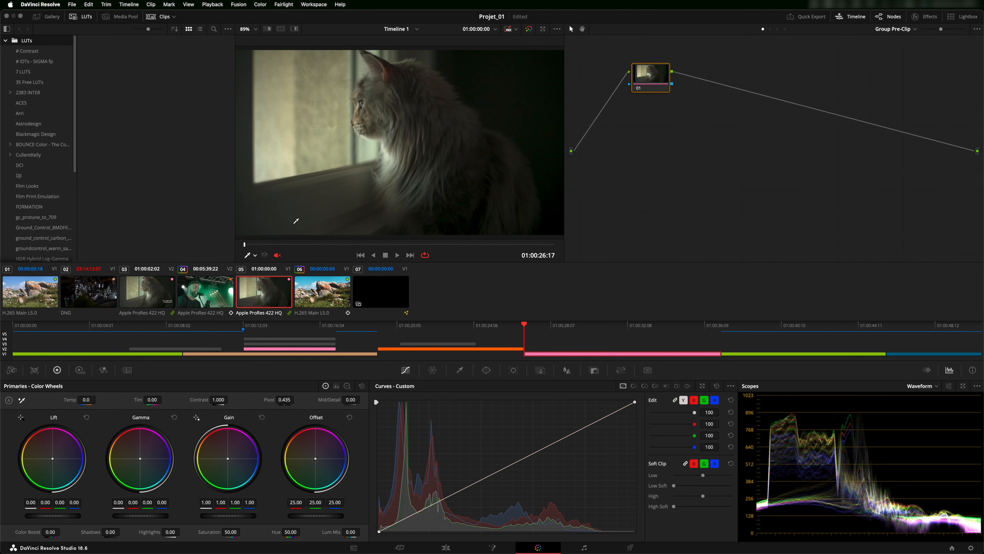
View clip 05's Clip and Group Post-Clip node graphs, ending on the Clip level.
click(911, 29)
click(890, 48)
click(913, 30)
click(928, 56)
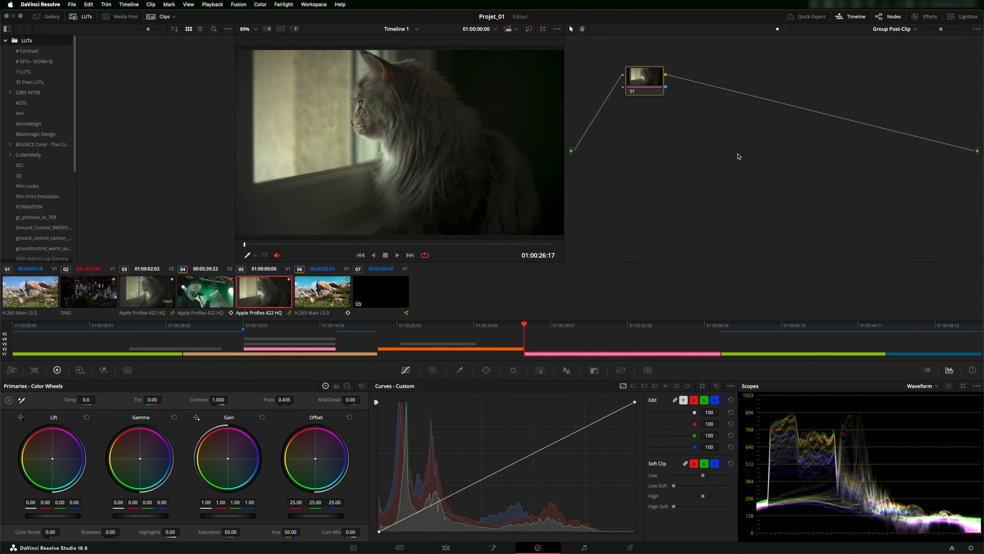
click(914, 31)
click(907, 49)
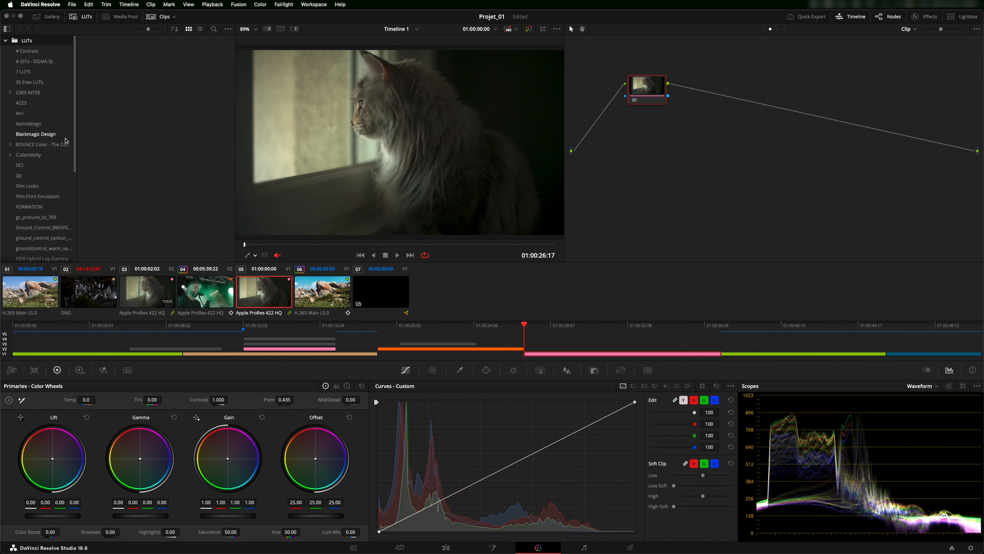
Preview the Blackmagic Design and Film Looks LUTs on clip 05, including DCI-P3 Kodak 2383 D55.
click(36, 134)
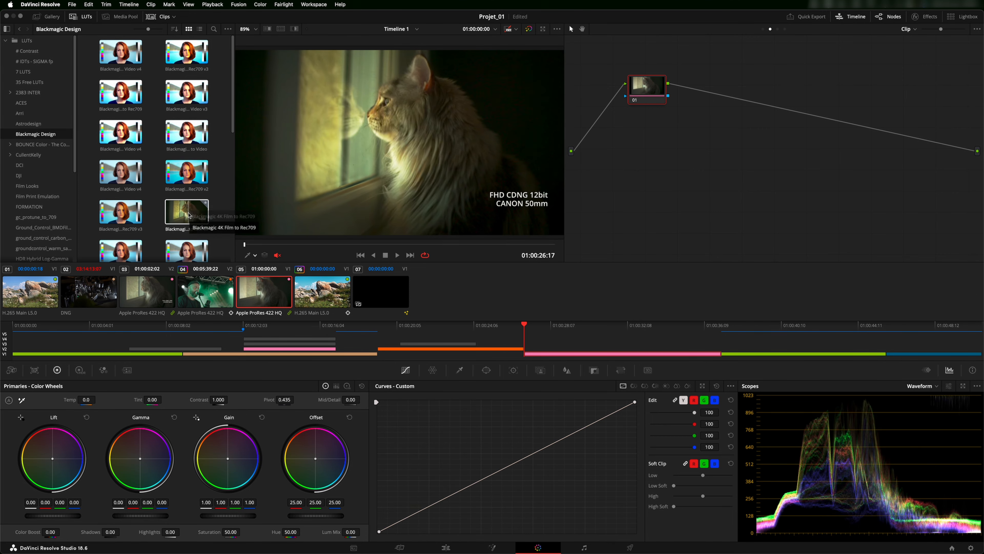
scroll(186, 210, down, 5)
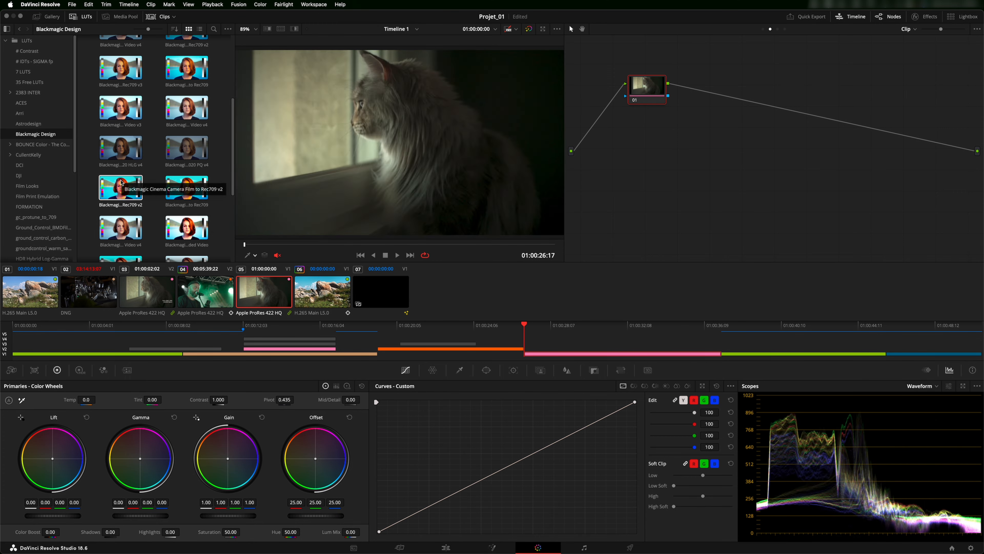
scroll(150, 161, up, 5)
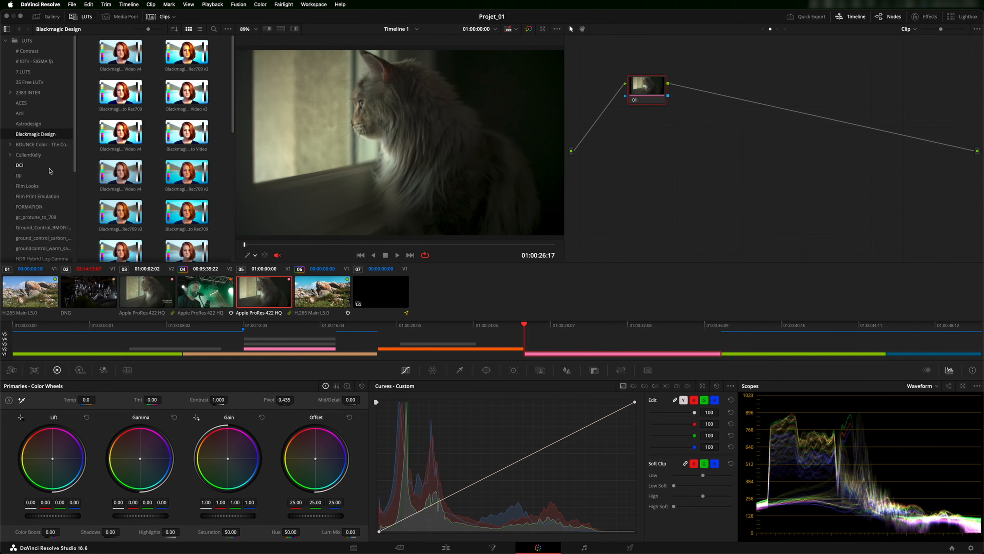
click(28, 186)
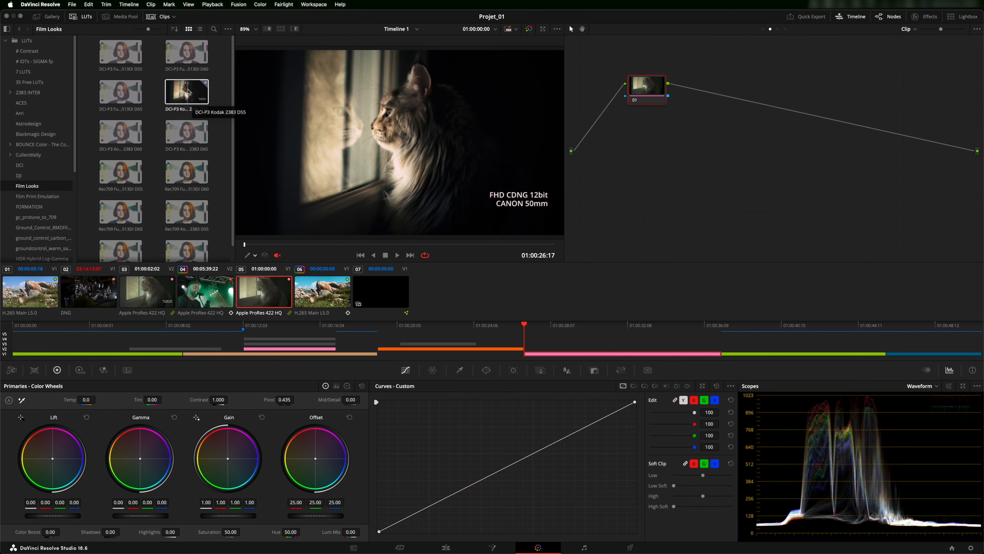
drag(188, 94, 653, 94)
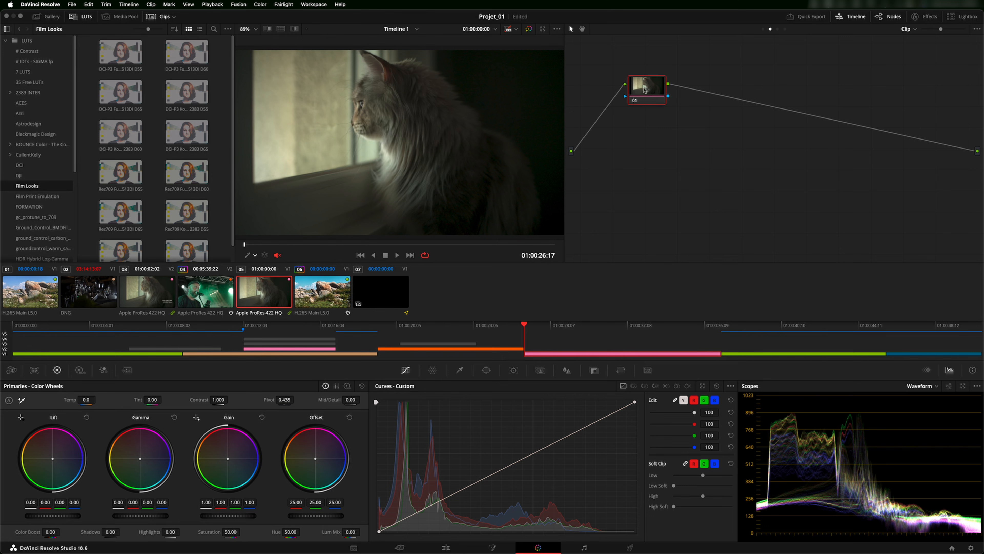
Apply the Color Space Transform effect to clip 05's node 01 and set its output gamma to Cineon Film Log.
click(926, 17)
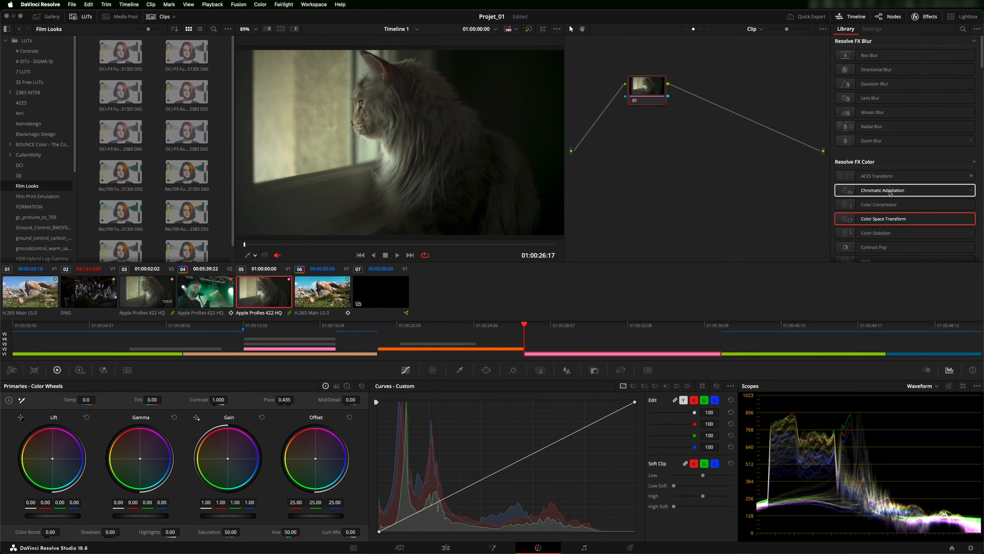
drag(886, 219, 644, 91)
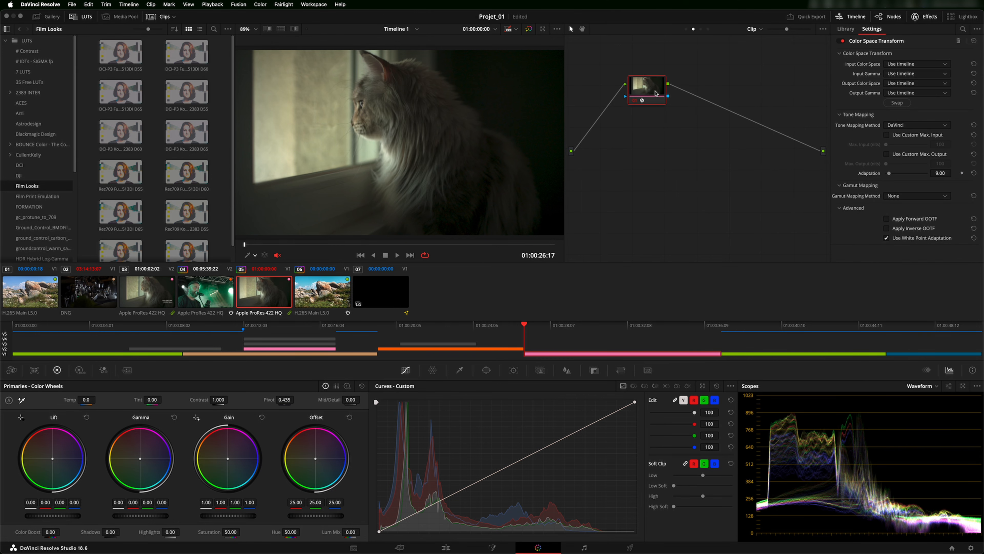
click(904, 93)
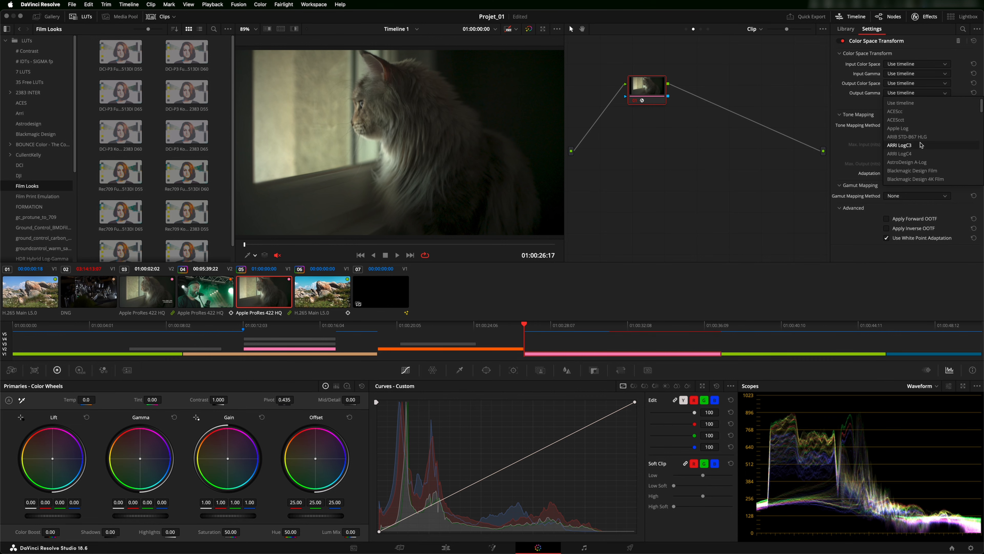
click(910, 146)
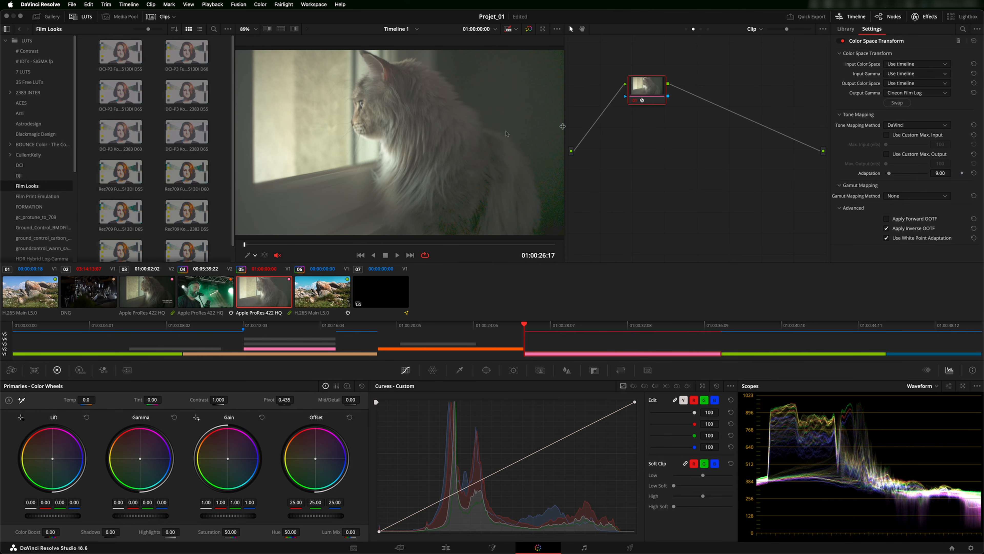
Add a serial node after the color space transform and apply the DCI-P3 Kodak 2383 D65 LUT to it.
key(alt+s)
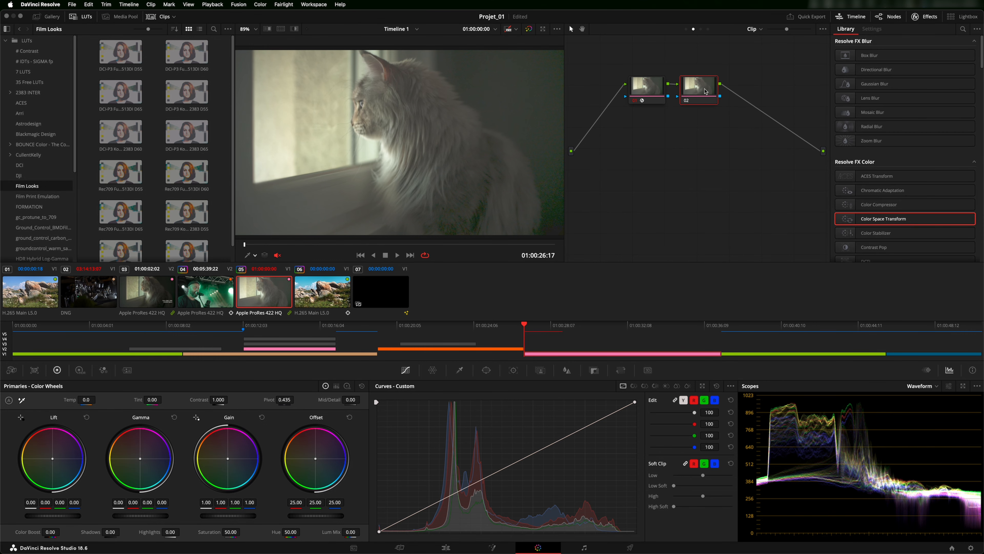
click(924, 16)
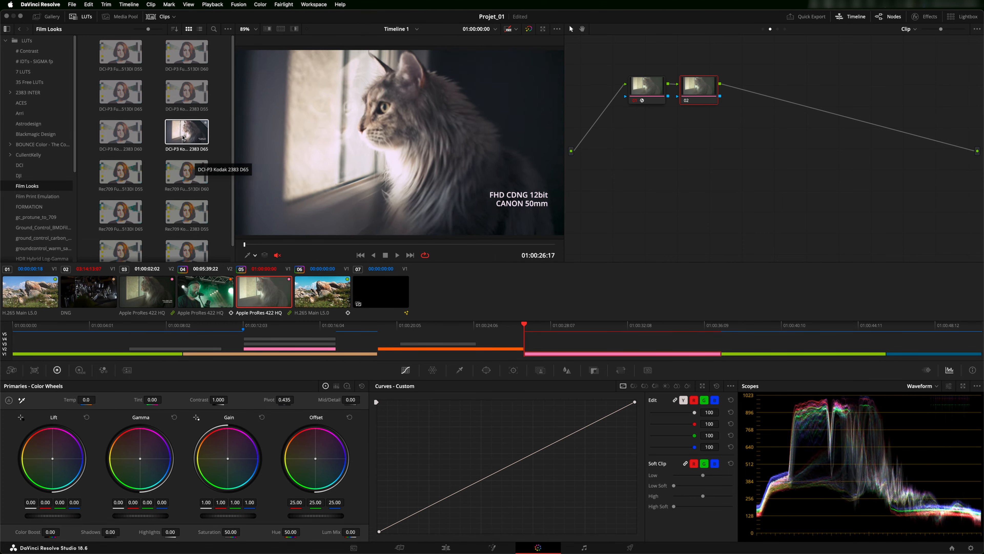
drag(183, 137, 707, 99)
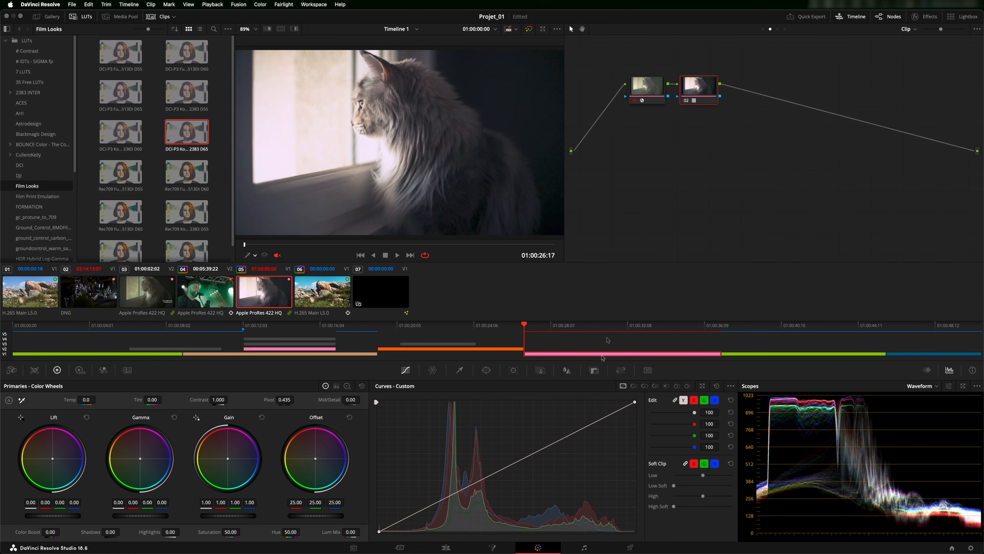
Reduce the LUT node's key output gain to 0.626, disabling and re-enabling the node to compare its effect.
click(595, 371)
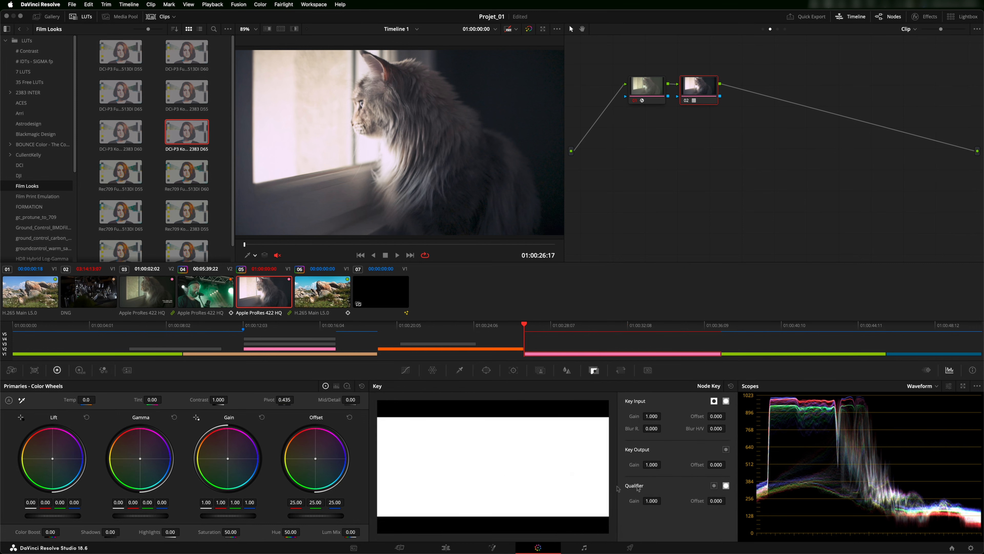
drag(653, 464, 372, 458)
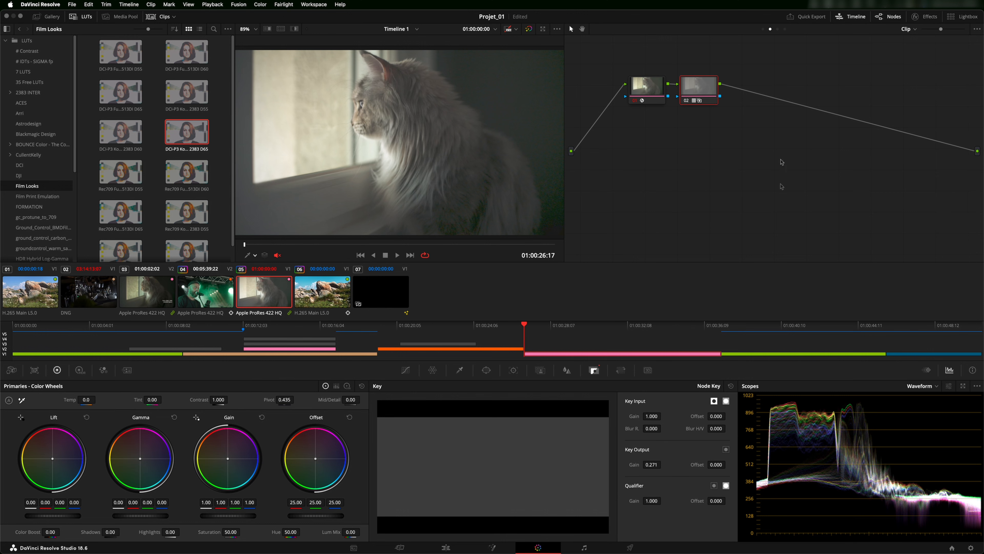
click(687, 101)
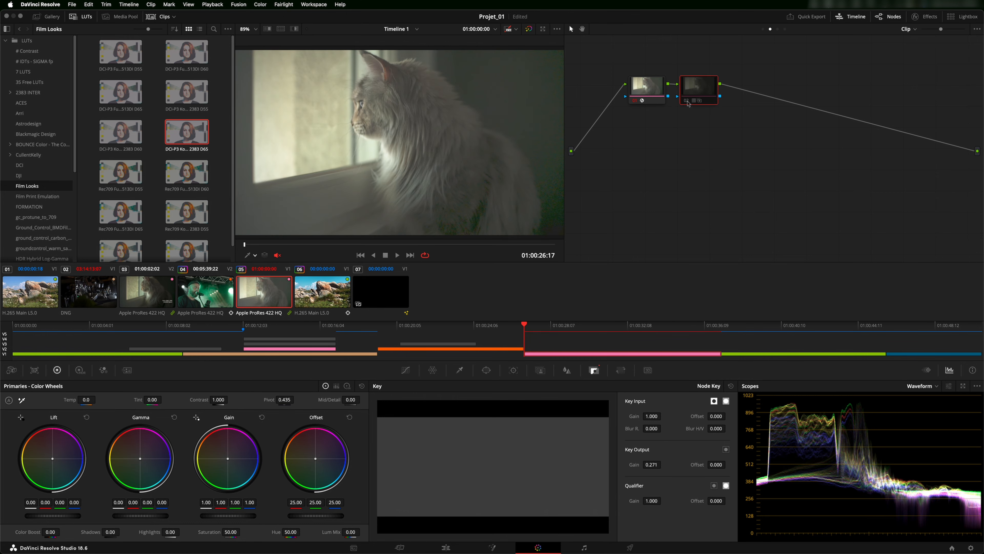
click(688, 101)
drag(652, 465, 787, 472)
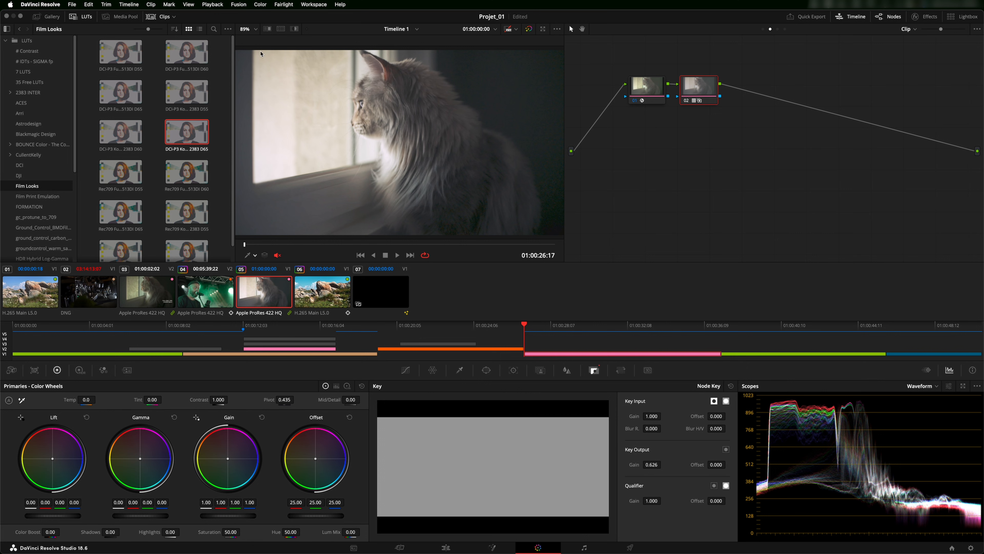
Compare clip 05 with clip 03 in a split image wipe, moving the dividing line slightly across the cat.
click(267, 29)
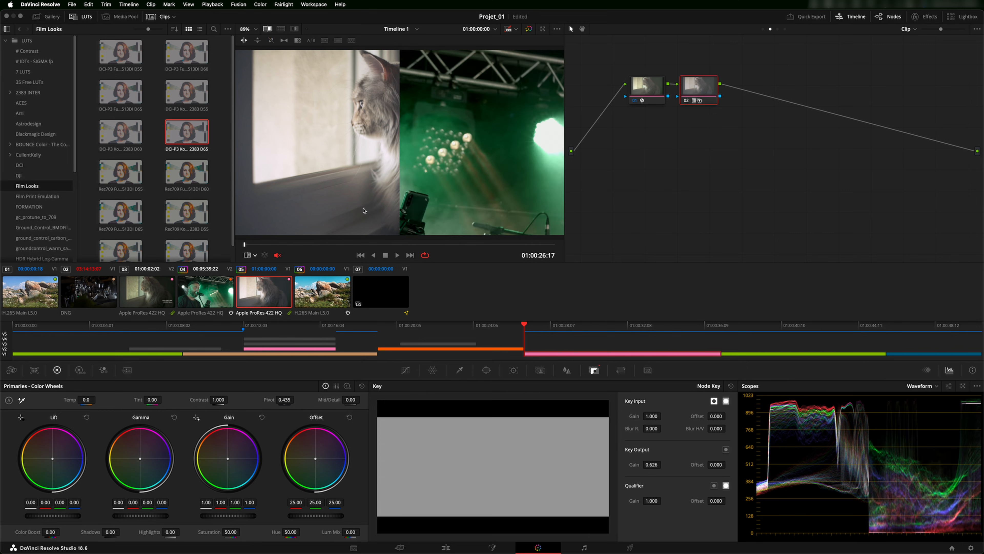
right_click(153, 296)
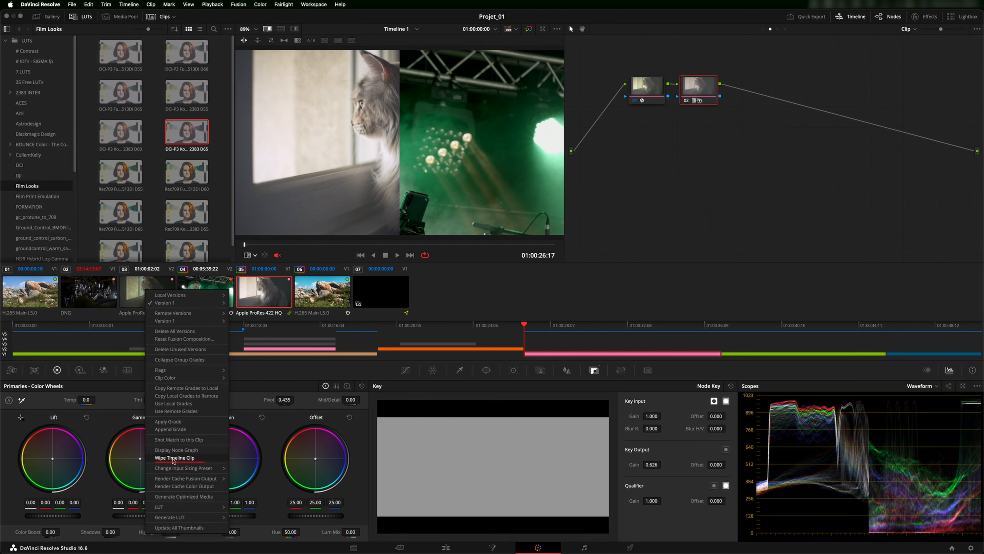
click(169, 458)
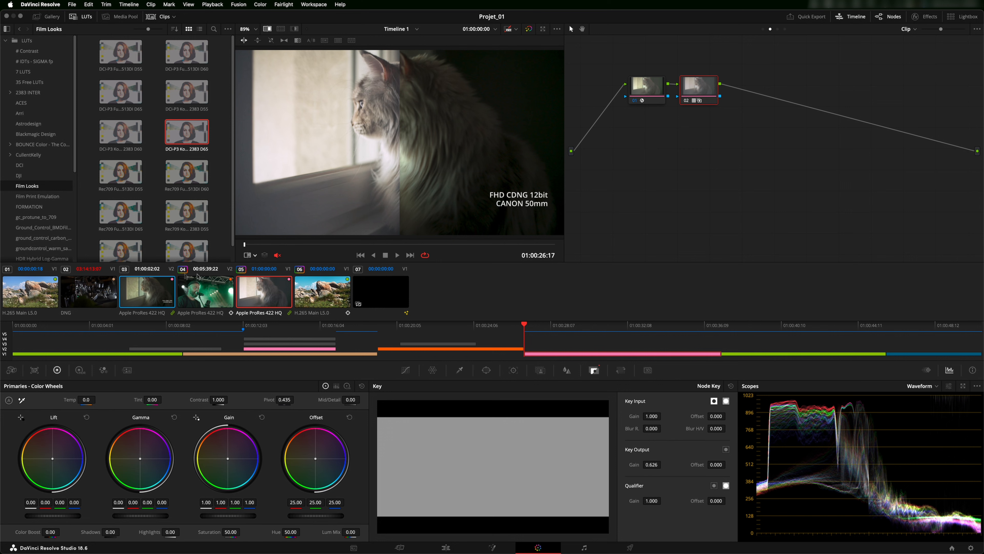
mouse_move(401, 166)
mouse_down()
mouse_move(341, 161)
mouse_move(485, 167)
mouse_move(340, 162)
mouse_move(528, 176)
mouse_move(282, 170)
mouse_move(418, 167)
mouse_up()
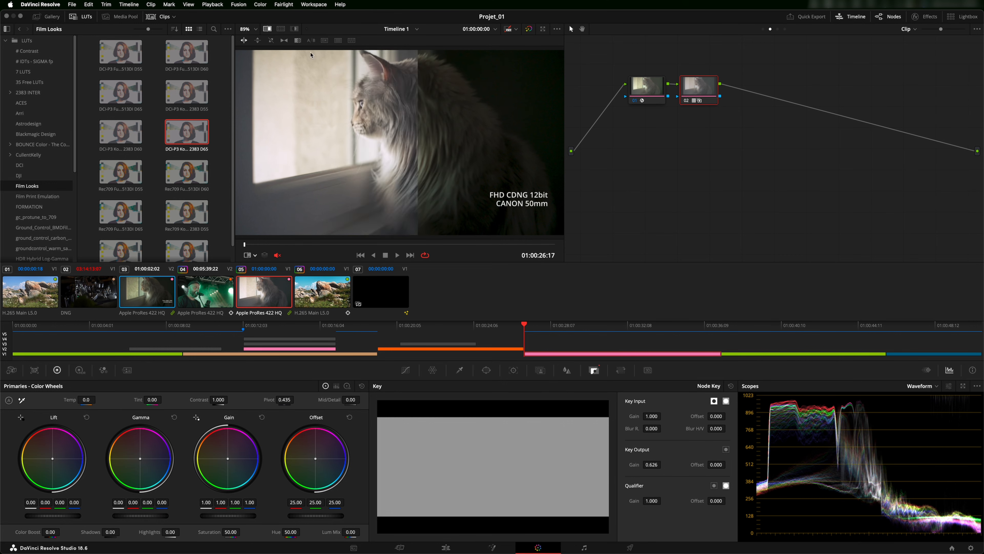
Compare the cat clips with a diagonal wipe, return to the horizontal wipe, and sweep its dividing line across the image.
click(271, 41)
mouse_move(398, 121)
mouse_down()
mouse_move(341, 170)
mouse_move(294, 182)
mouse_move(380, 112)
mouse_move(407, 126)
mouse_up()
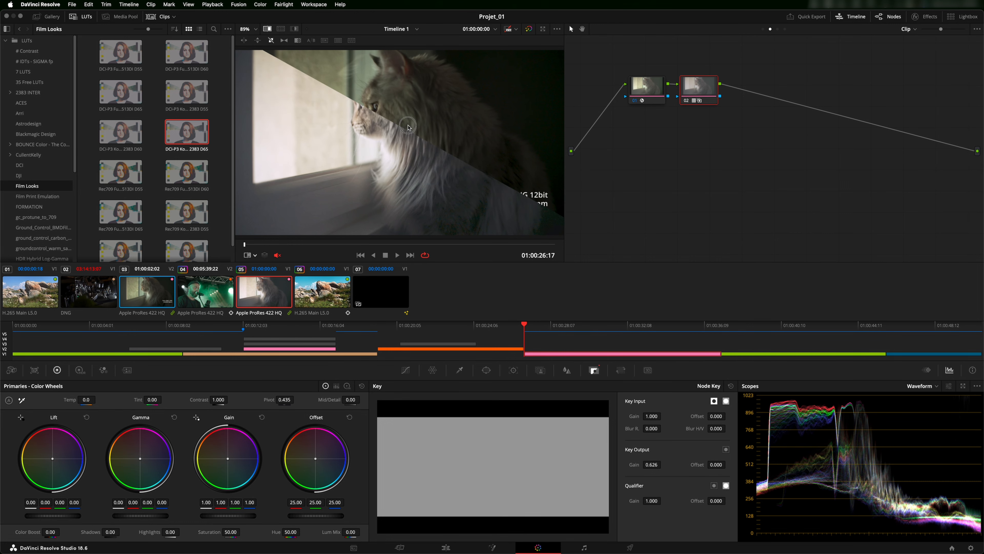
click(243, 40)
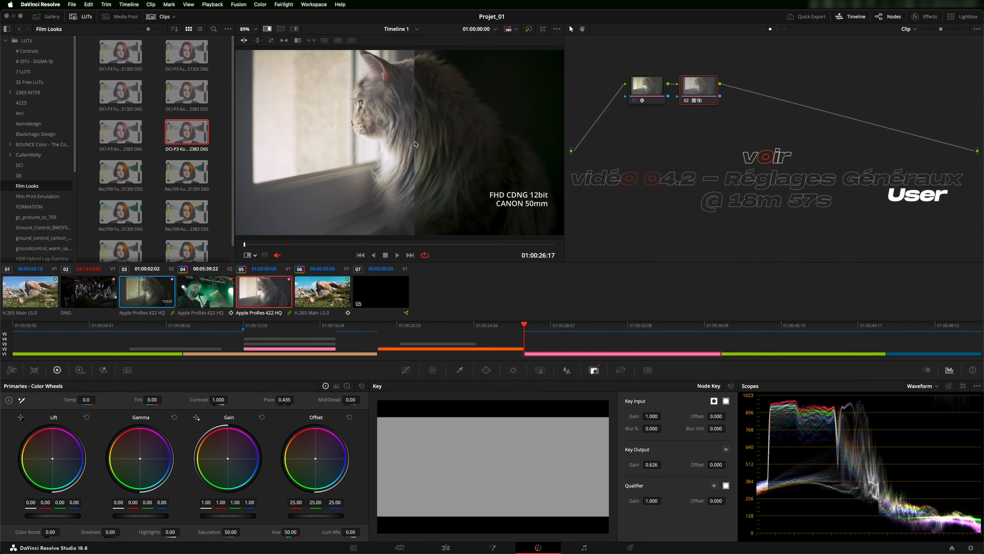
drag(415, 143, 82, 139)
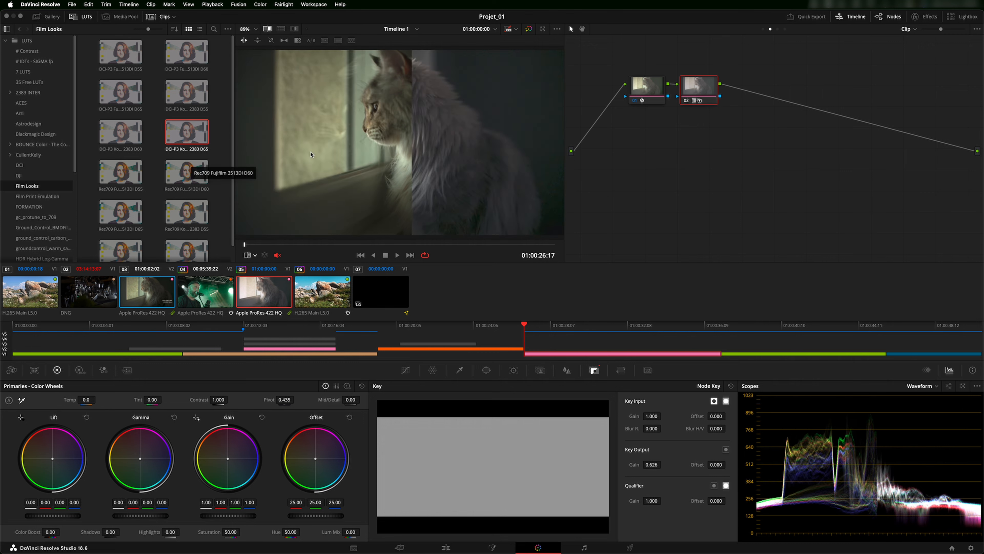
drag(413, 147, 406, 145)
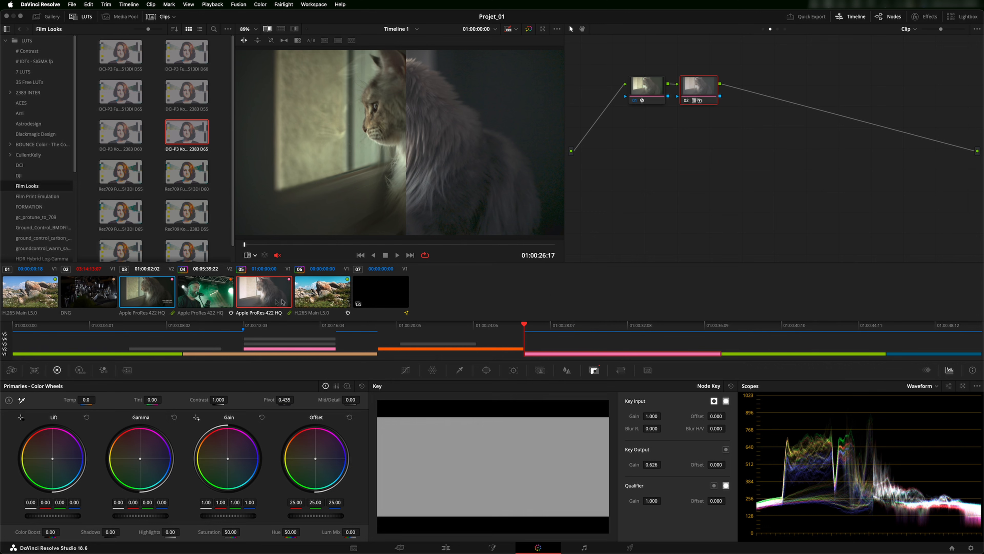
Select clip 03, set clip 05 as its timeline wipe reference, and compare both at another frame by shifting the dividing line.
click(157, 298)
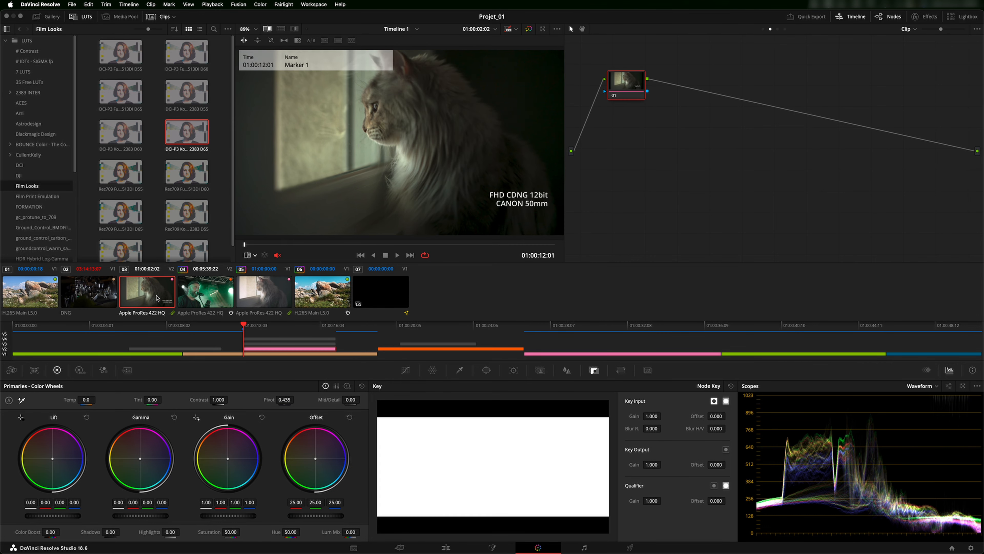
right_click(264, 293)
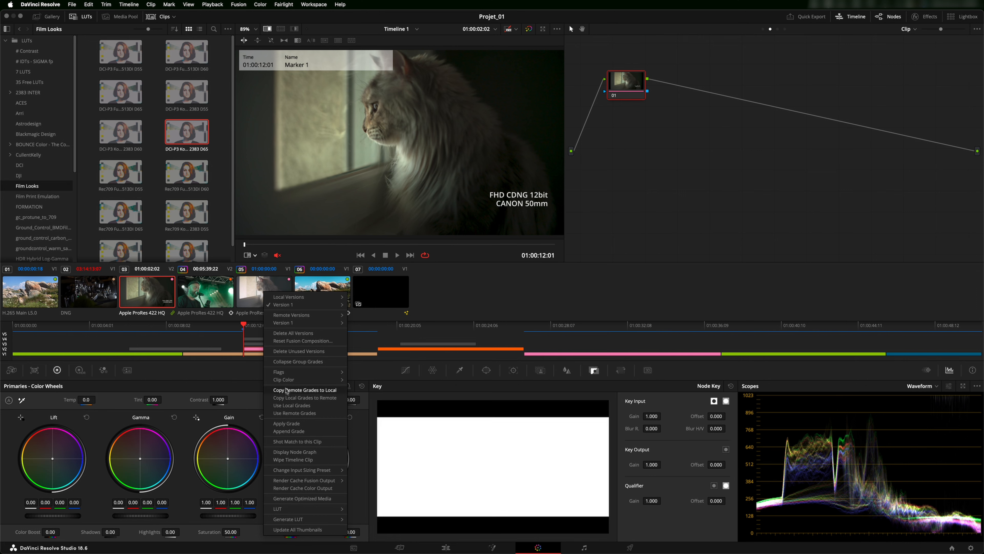
click(298, 460)
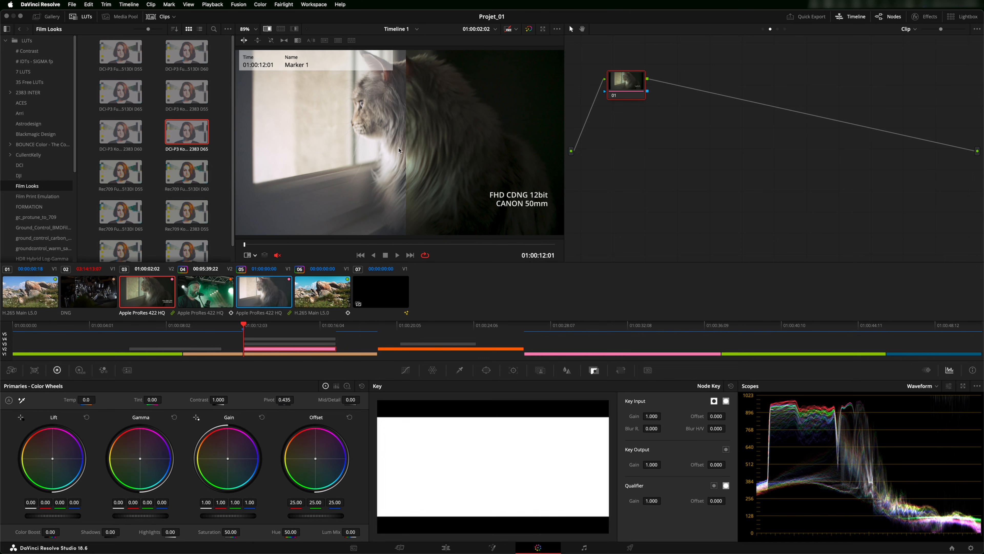
mouse_move(404, 145)
mouse_down()
mouse_move(338, 145)
mouse_move(391, 148)
mouse_up()
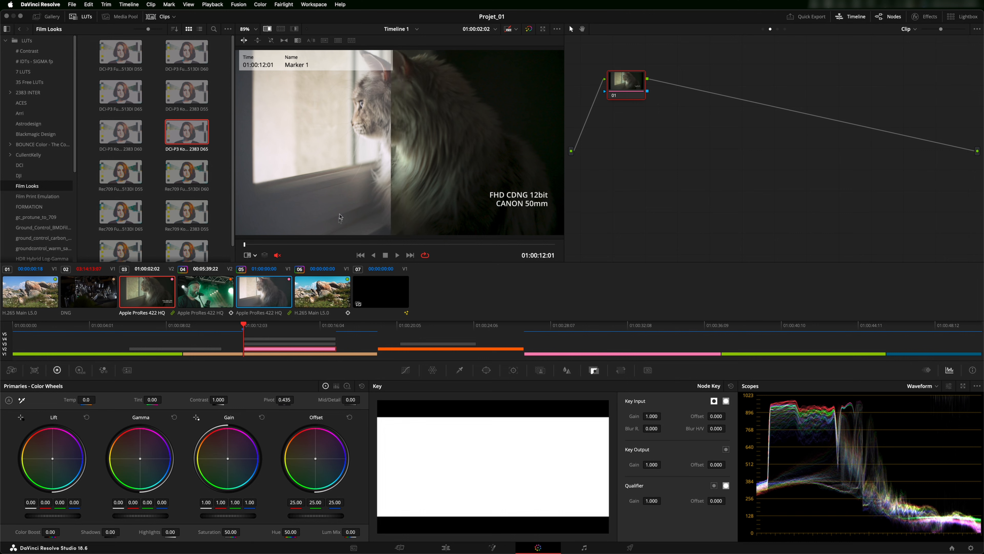
click(294, 244)
mouse_move(390, 157)
mouse_down()
mouse_move(331, 155)
mouse_move(401, 155)
mouse_up()
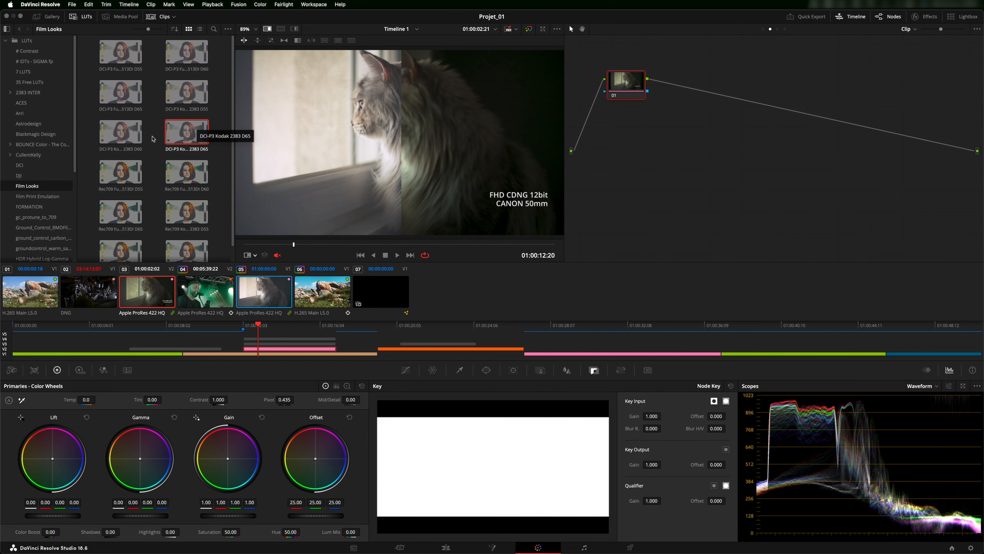
Show the custom curves and switch the comparison to a vertical wipe, raising the dividing line to the cat's face.
click(406, 371)
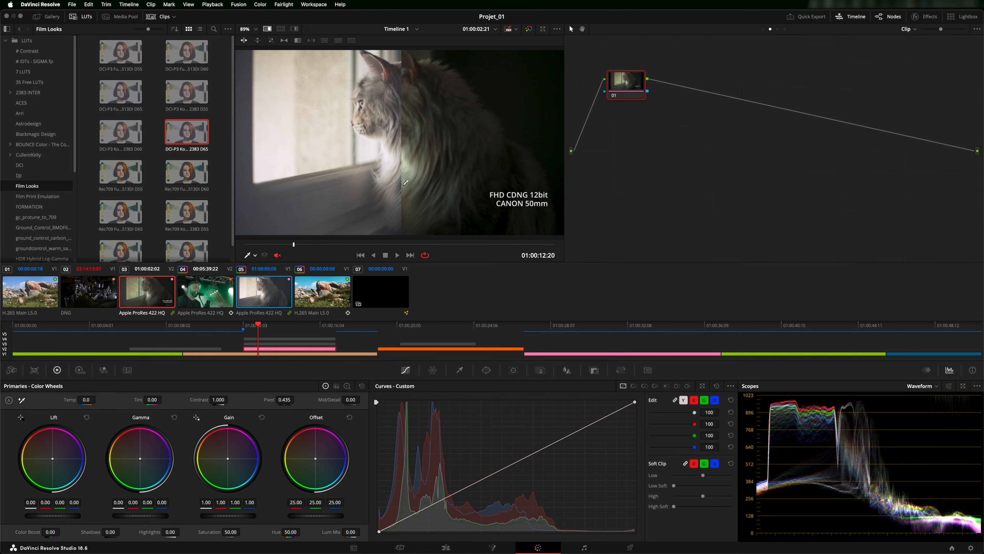
drag(401, 132, 342, 140)
click(257, 40)
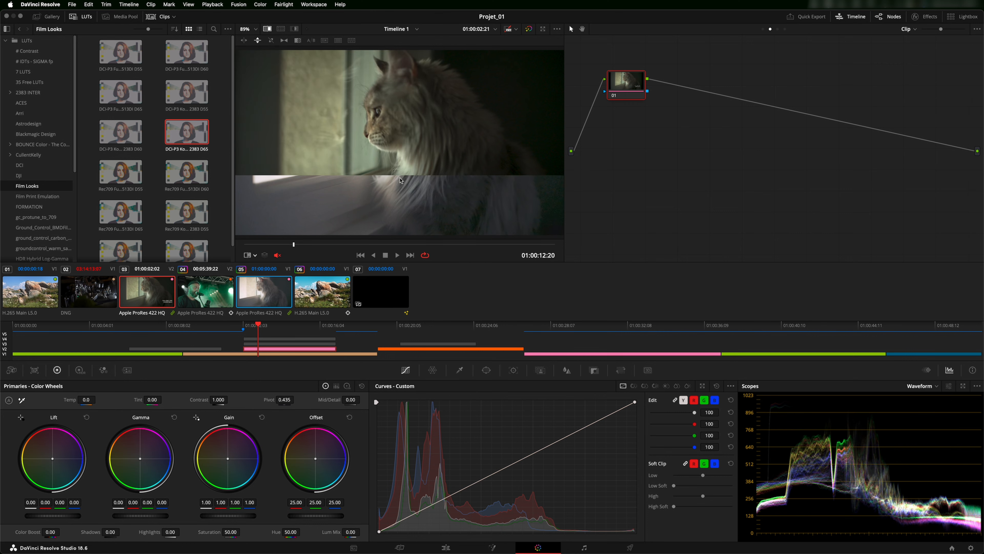
drag(401, 178, 403, 134)
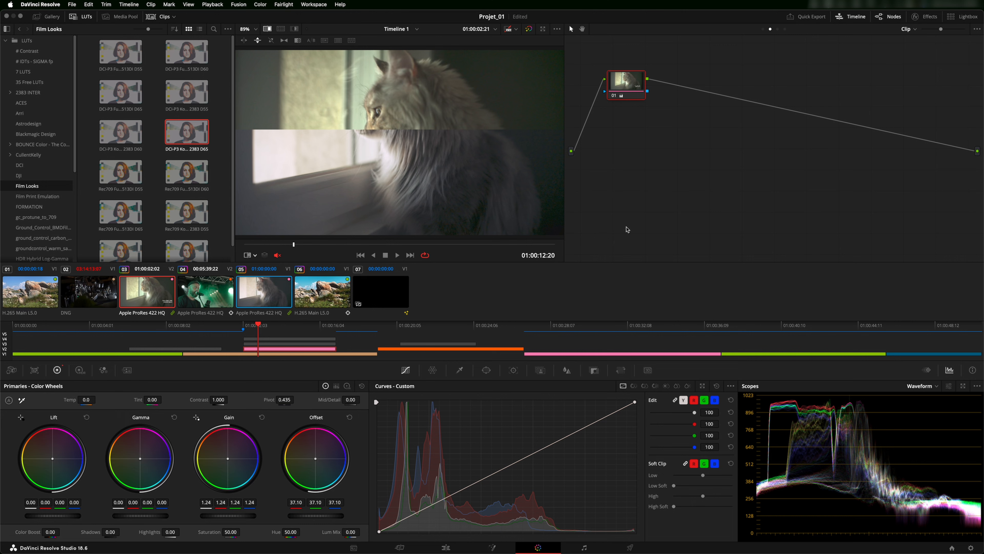
Turn off the image wipe and reset the grade of clip 03's node 01.
click(267, 28)
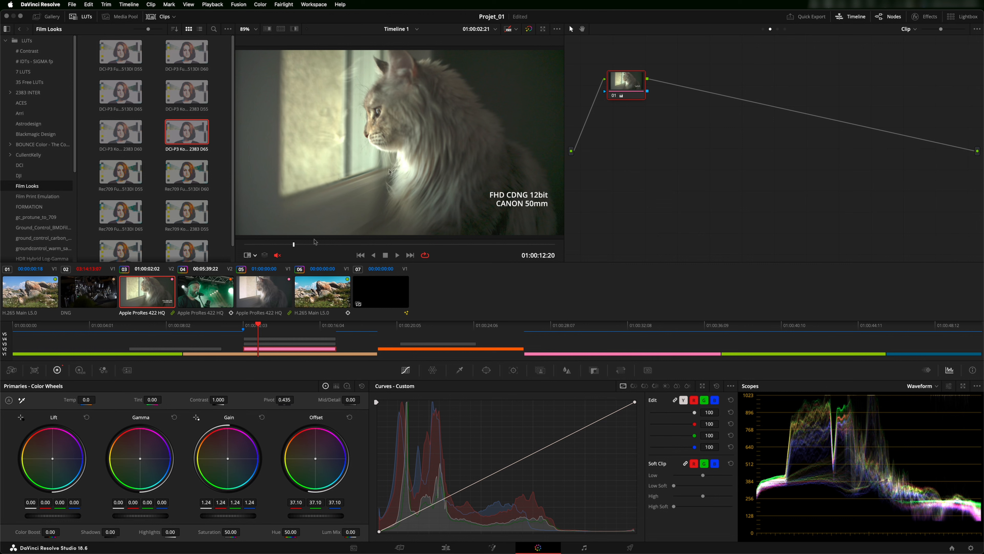
click(614, 97)
right_click(614, 97)
click(636, 102)
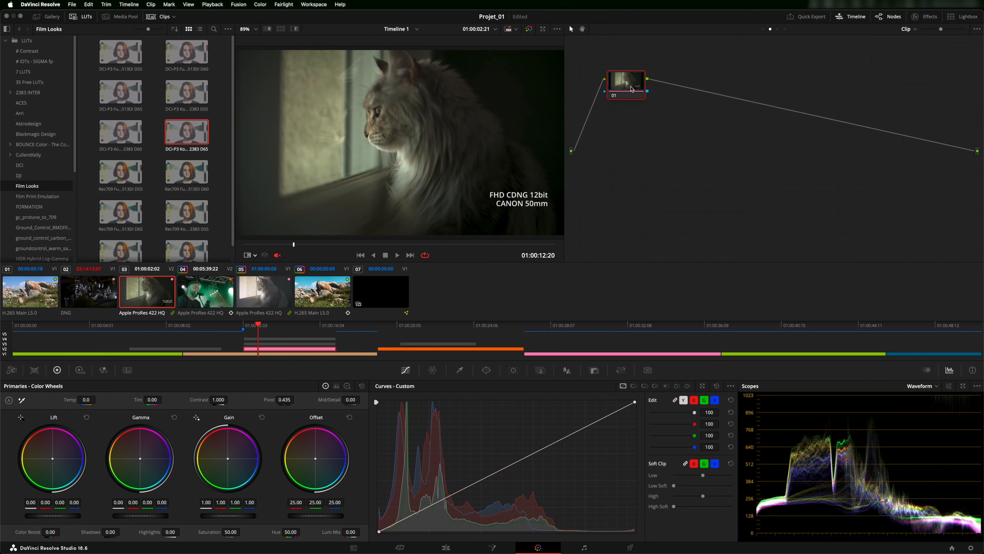
Copy clip 05's two-node grade and paste it onto clip 03.
click(267, 295)
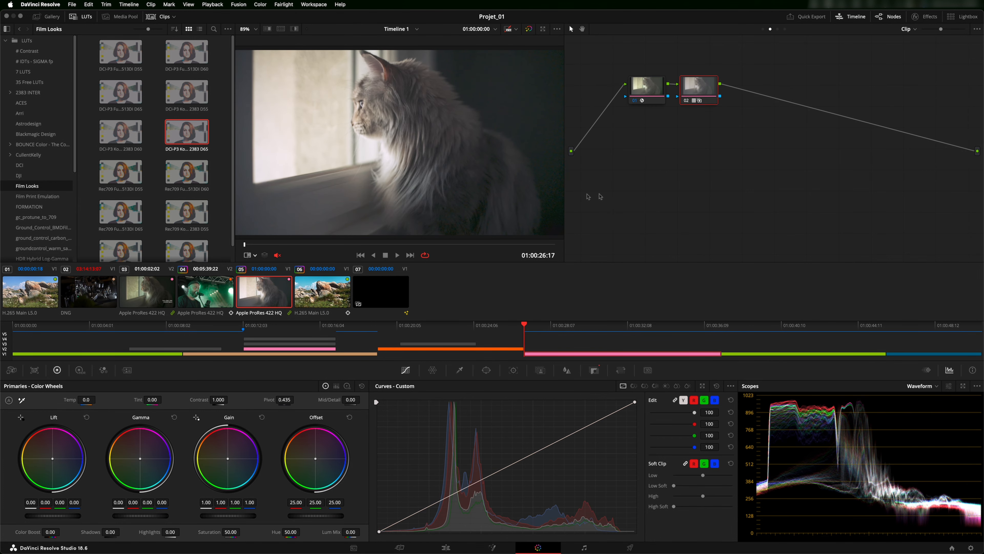
drag(740, 156, 609, 60)
key(super+c)
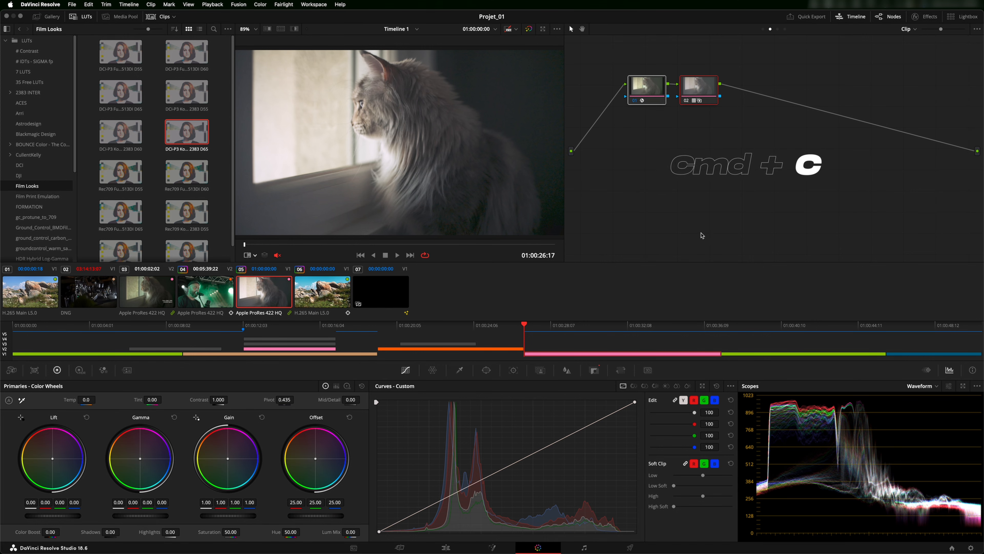
click(163, 291)
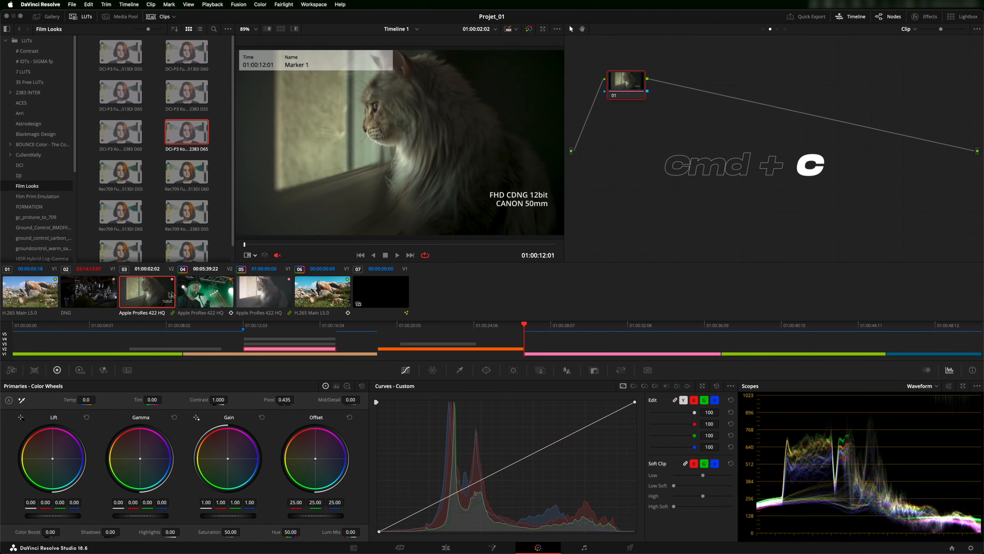
key(super+v)
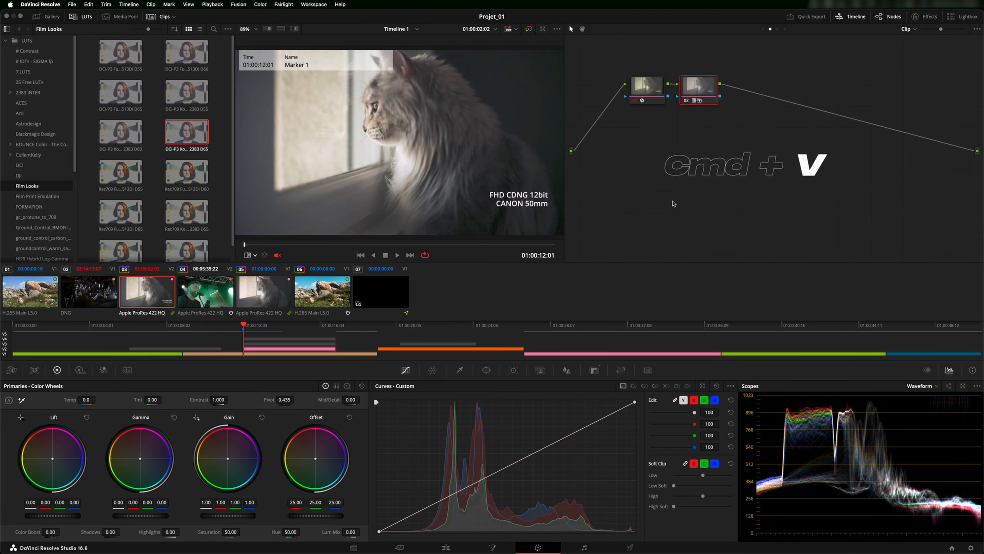
Check clip 05 against clip 03, then undo the grade pasted onto clip 03.
click(263, 290)
click(157, 291)
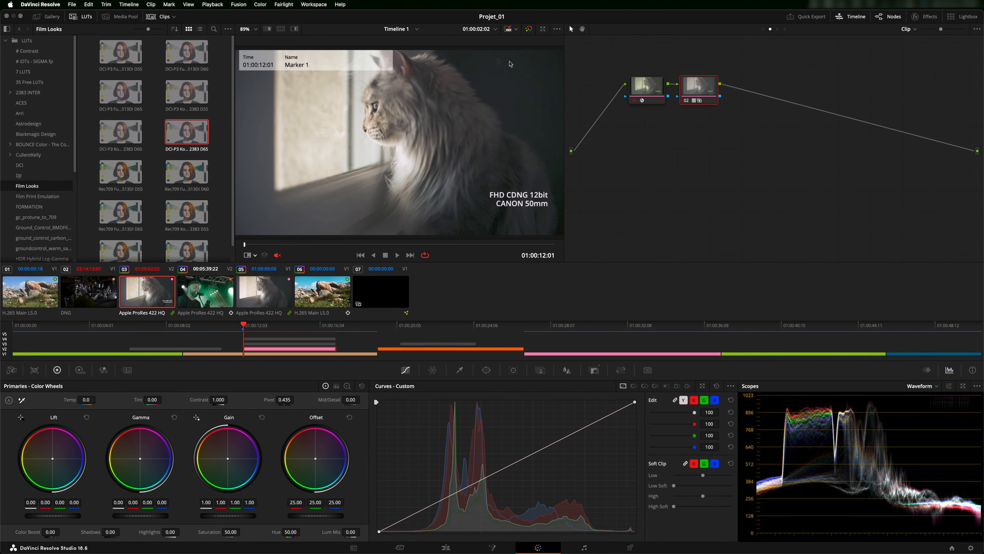
key(super+z)
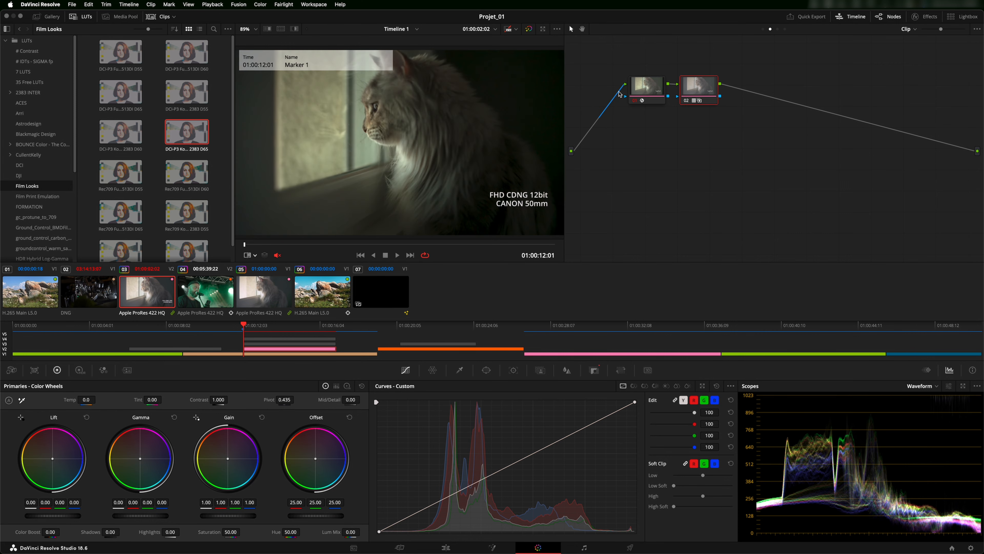
Grab a still of clip 05 into the PowerGrade 1 album of the gallery.
click(271, 295)
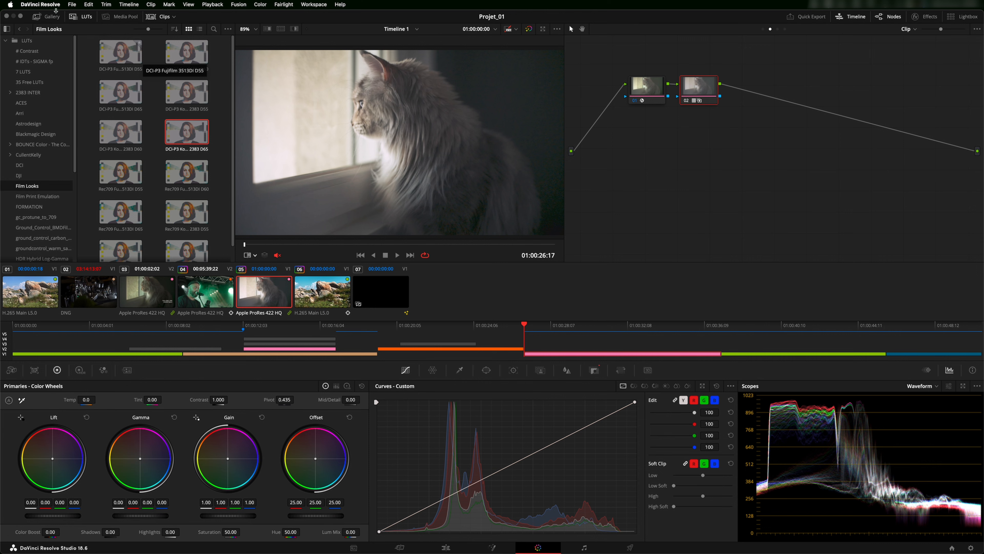
click(49, 17)
right_click(425, 167)
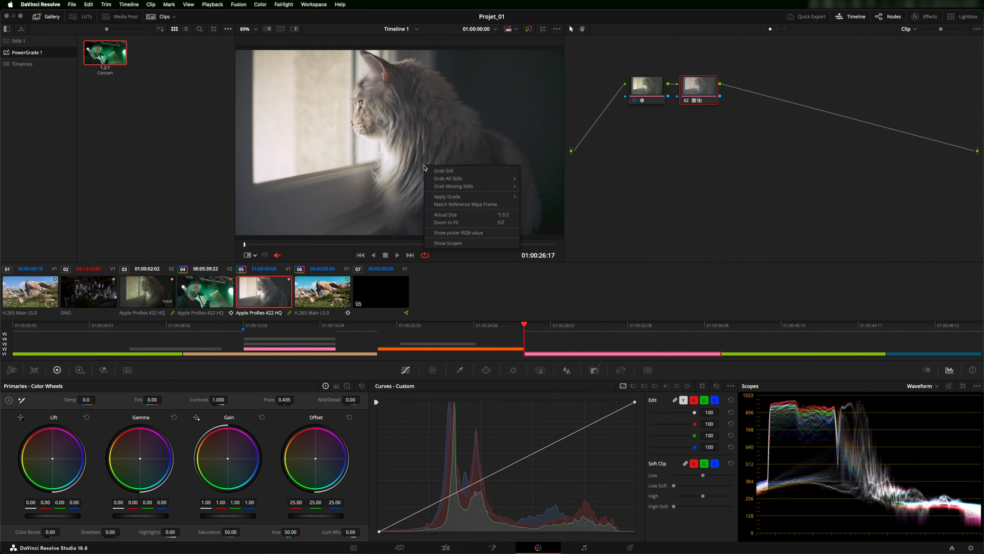
click(446, 171)
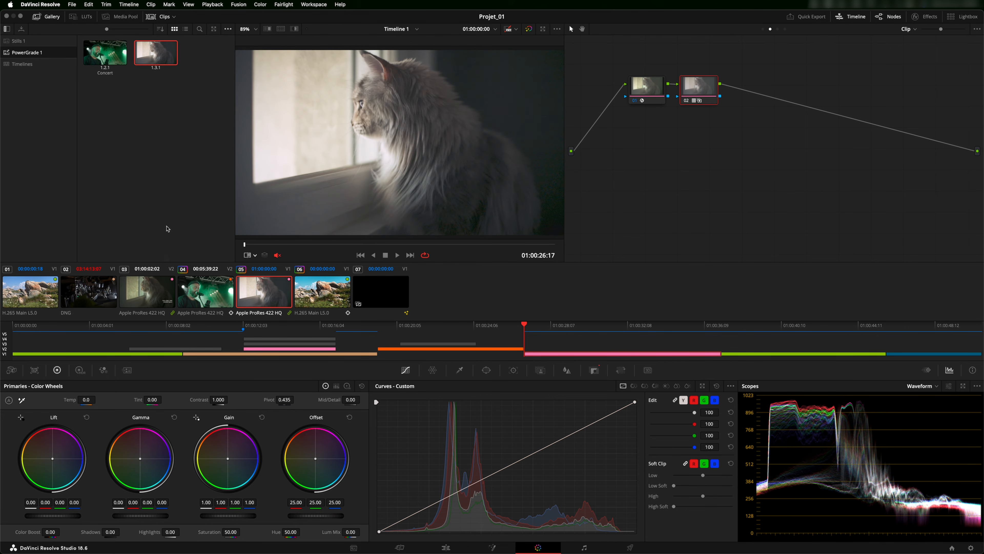
Apply the cat PowerGrade still to clip 03 through its node graph, then undo it.
click(144, 289)
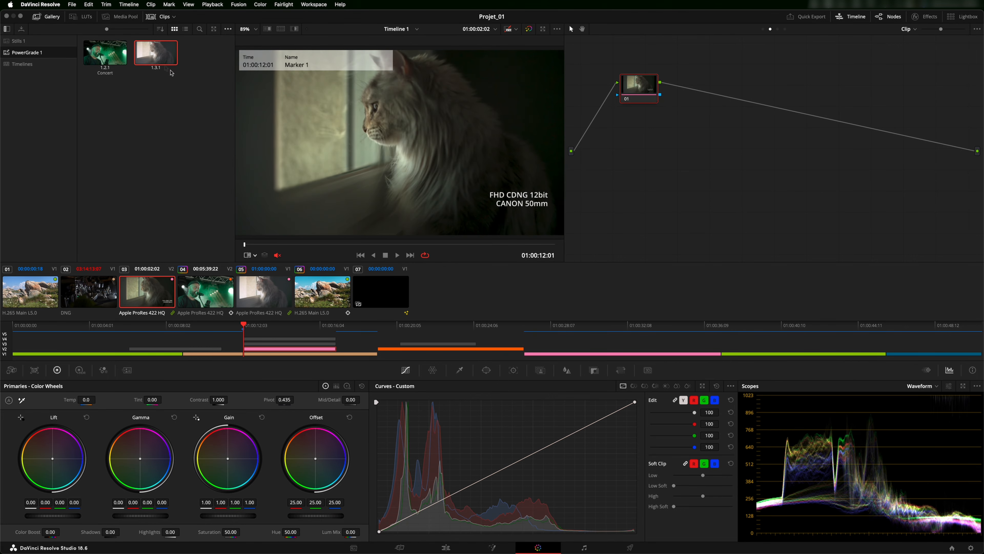
double_click(153, 56)
drag(152, 56, 628, 93)
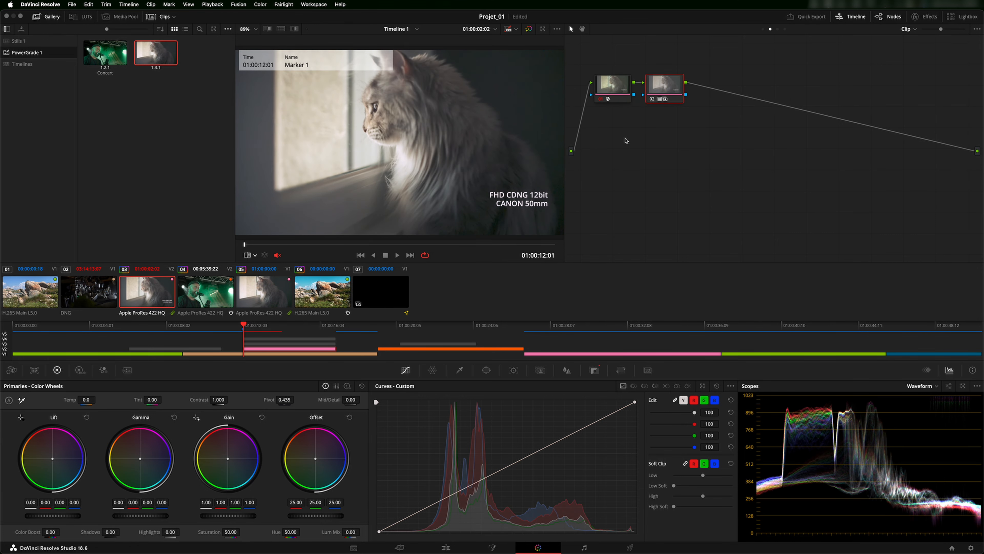
key(super+z)
Use Apply Grade to put the cat still's grade on clip 03, then undo the application.
right_click(158, 52)
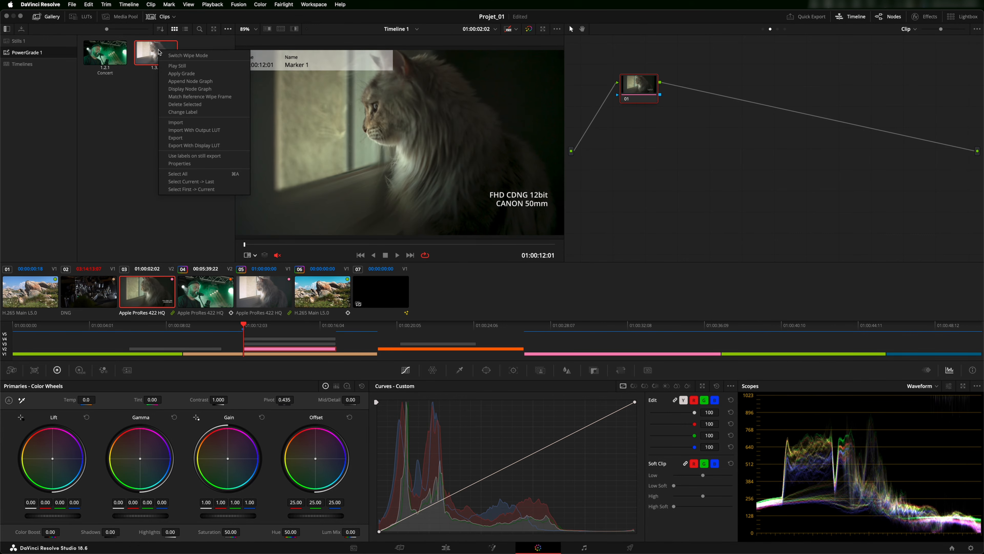
click(173, 73)
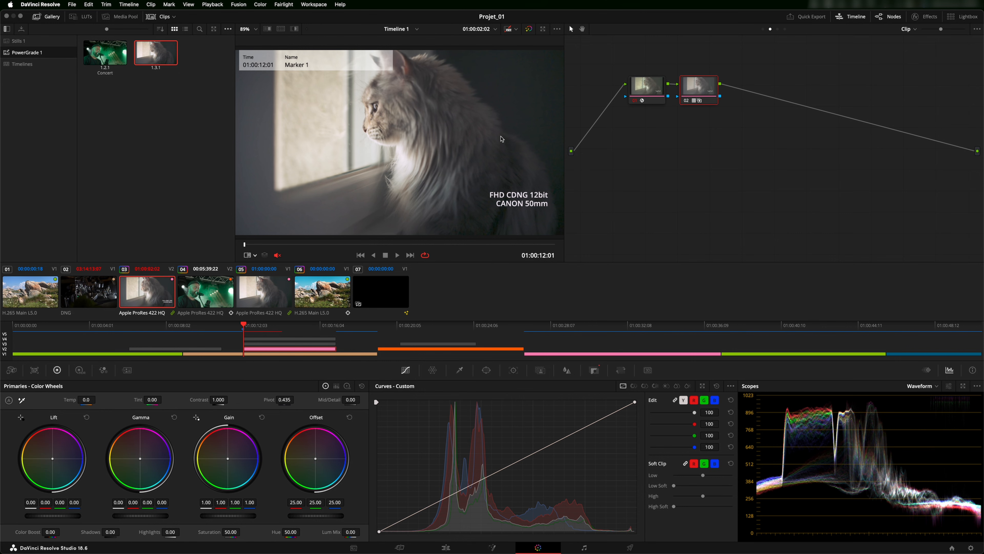
key(super+z)
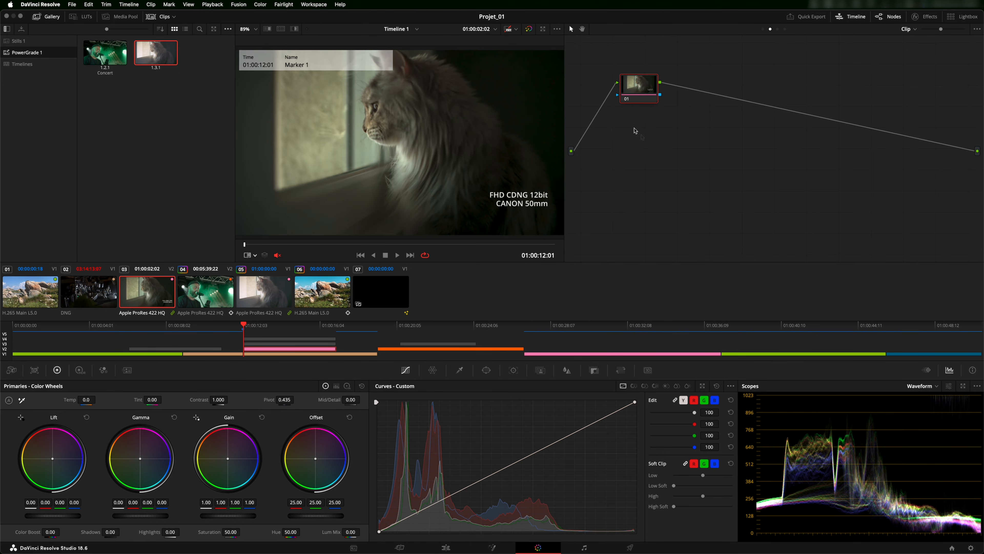
Preview the cat PowerGrade on clip 05, then reset all of that clip's grades and nodes.
click(270, 297)
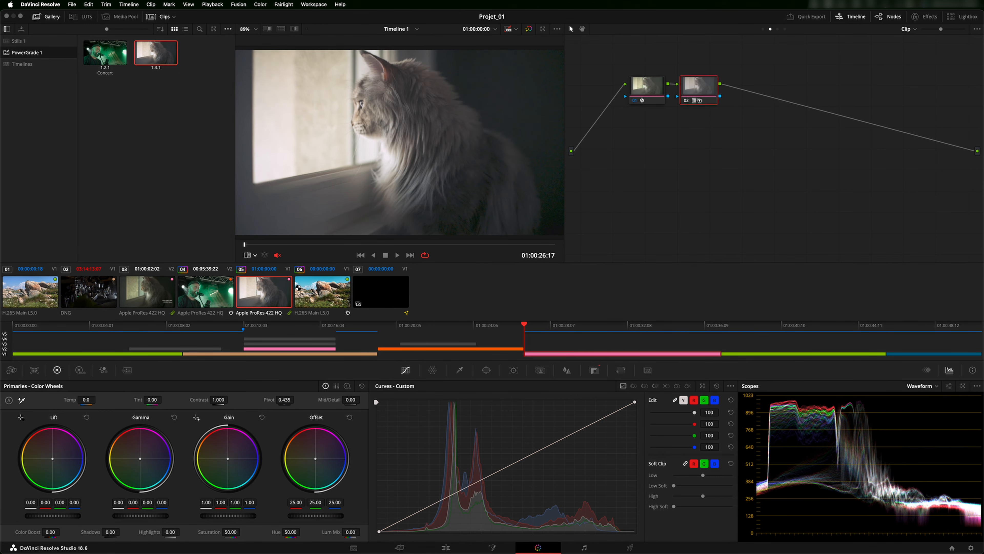
mouse_move(154, 55)
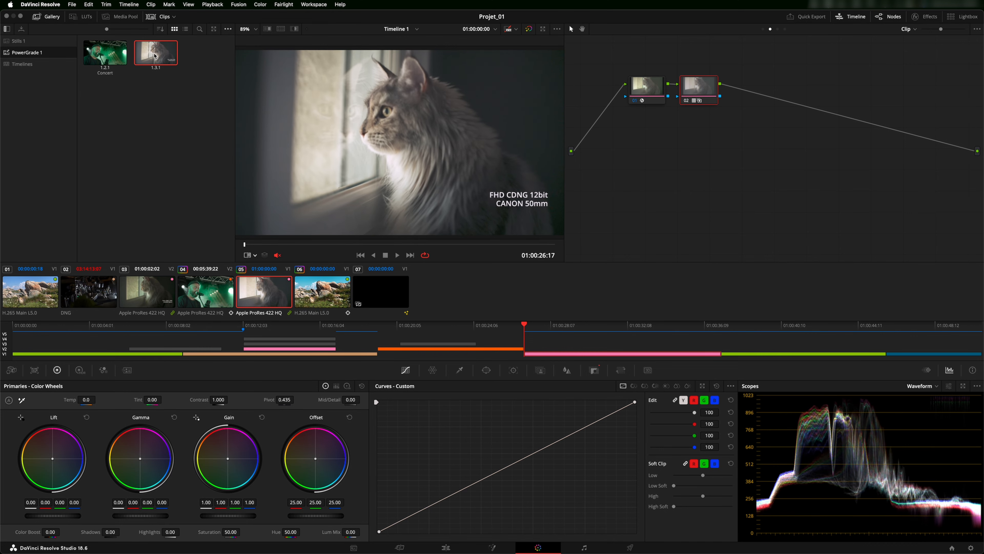
right_click(635, 129)
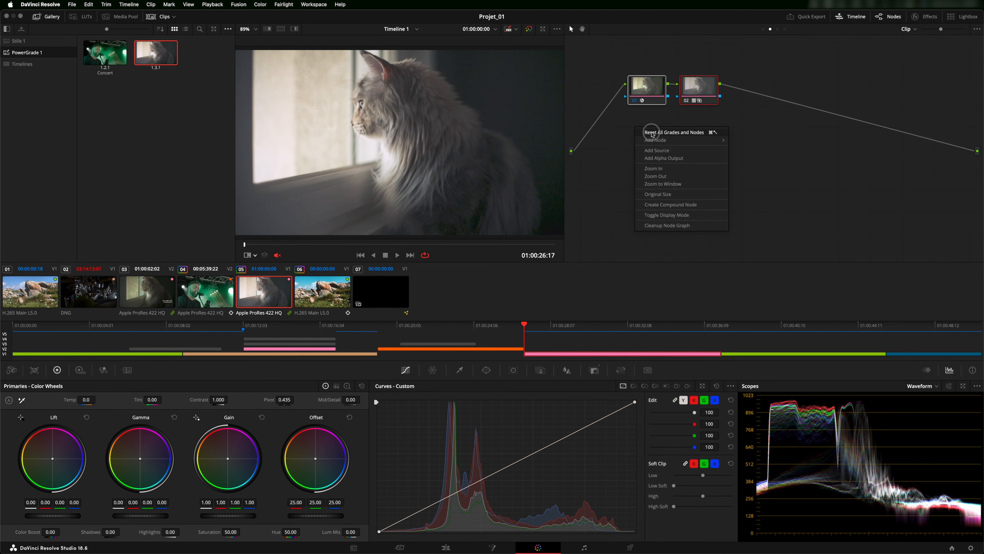
click(647, 132)
drag(614, 76, 649, 91)
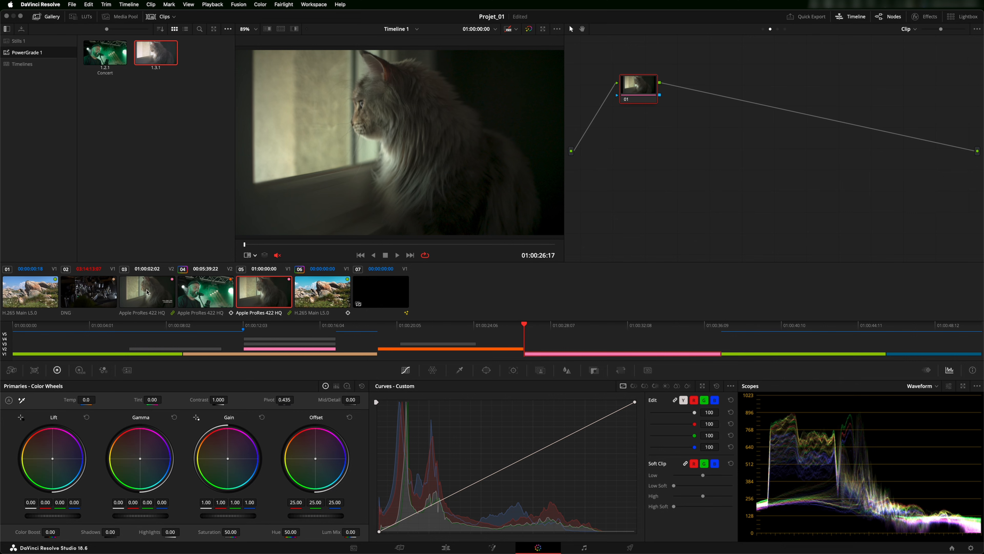
Apply the cat PowerGrade still's grade at the Group Post-Clip level of clip 05, and compare clips 03 and 05.
click(149, 294)
click(264, 293)
click(915, 31)
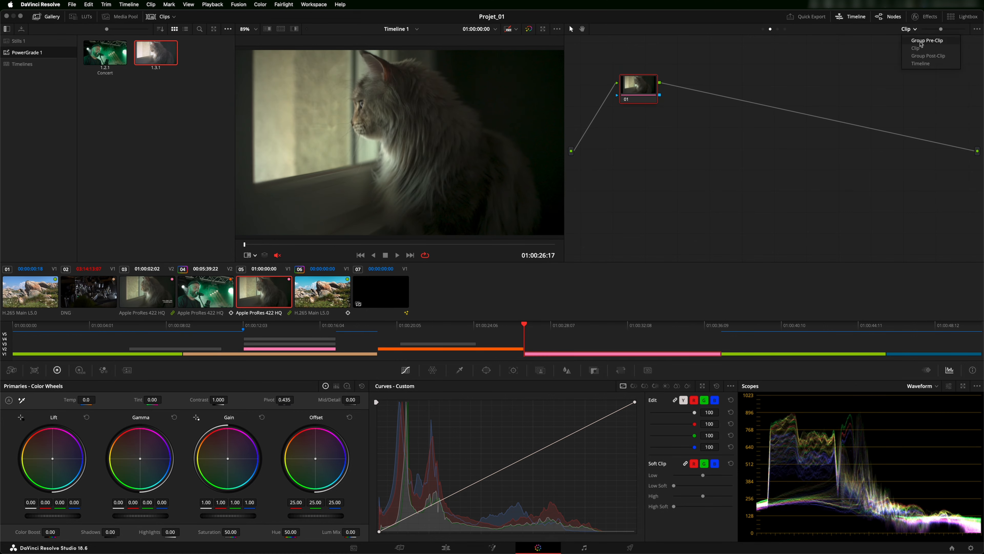
click(931, 56)
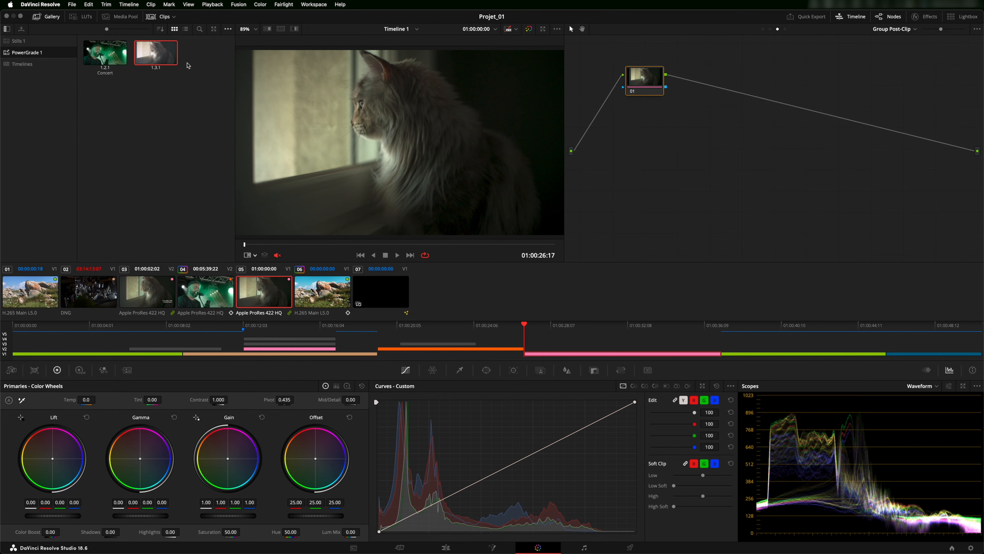
double_click(159, 53)
right_click(157, 52)
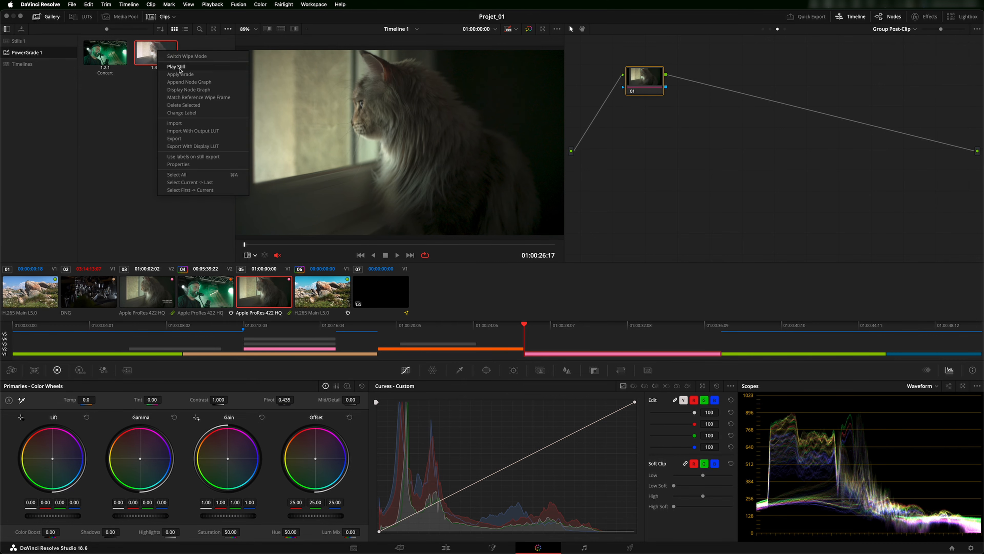
click(181, 74)
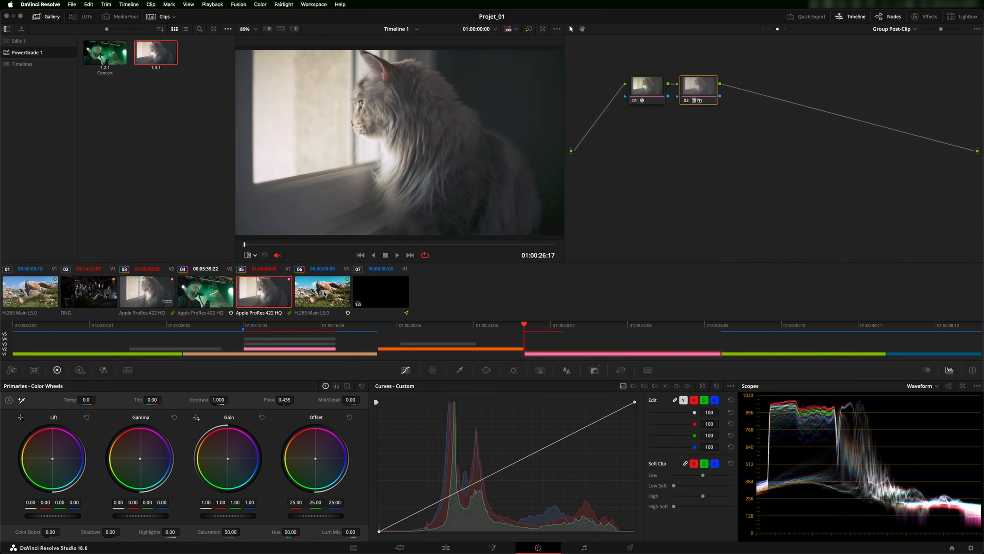
click(151, 289)
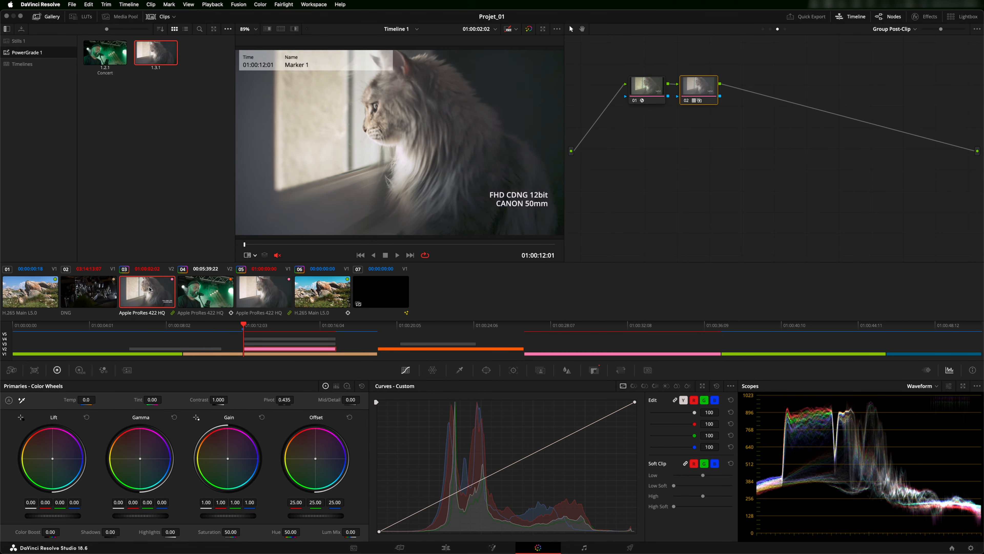
click(266, 290)
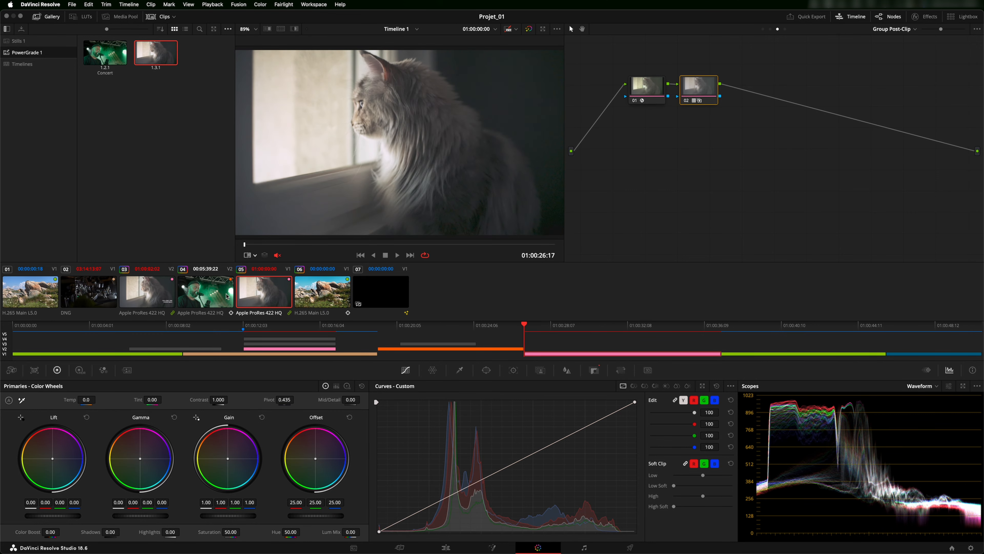
click(142, 296)
click(254, 295)
At Clip level, lower the white point of clip 05's custom curve, check clip 03, then return the point to its original position.
click(916, 30)
click(897, 49)
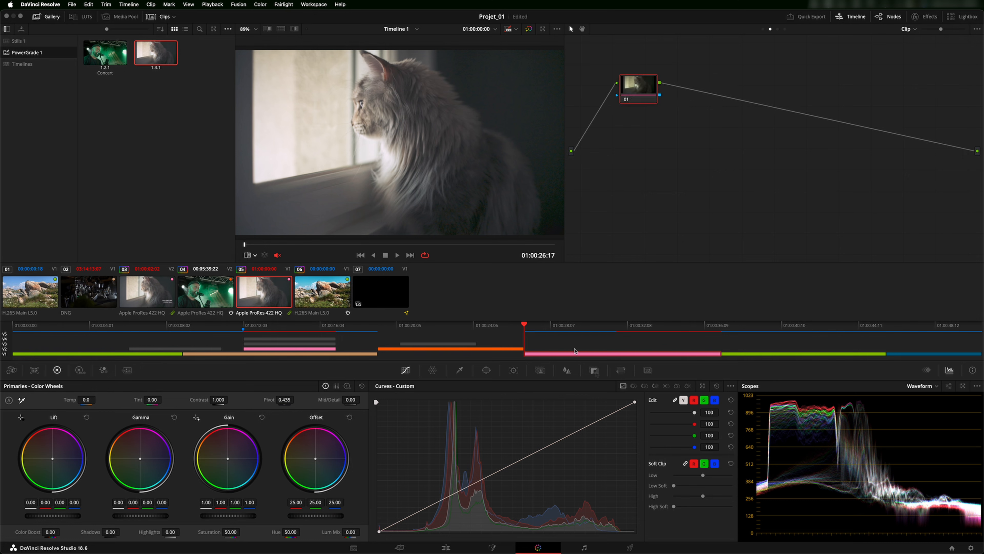
drag(636, 404, 635, 441)
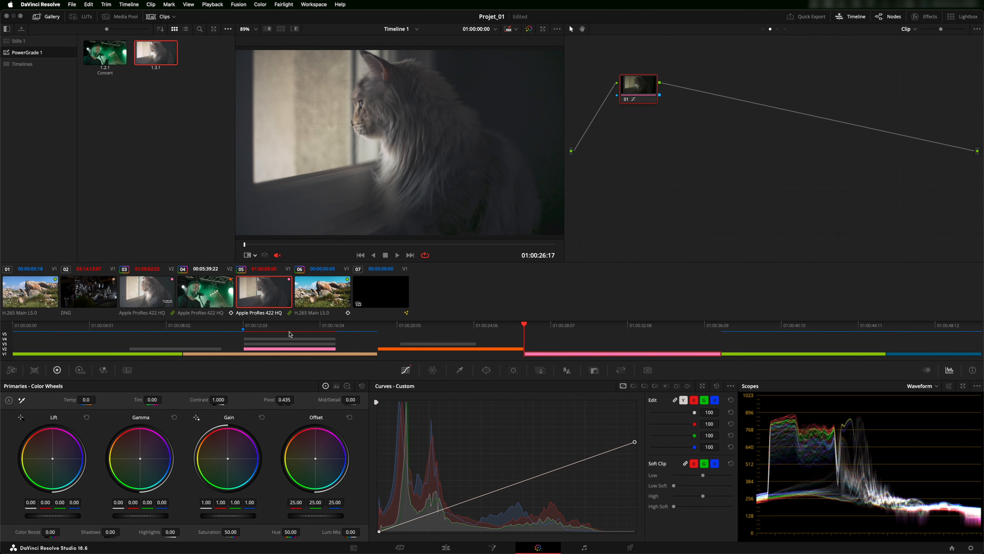
click(153, 297)
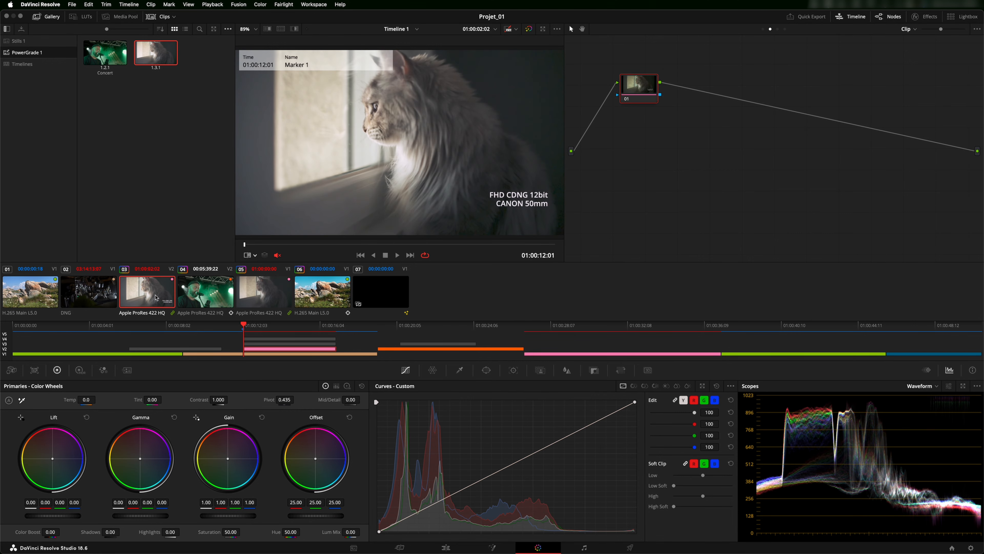
click(272, 299)
drag(634, 444, 635, 399)
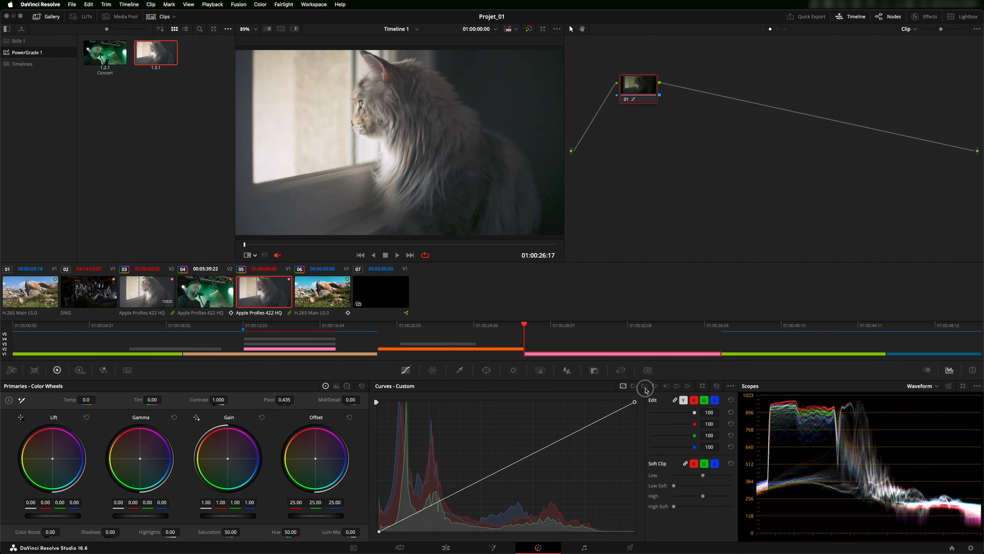